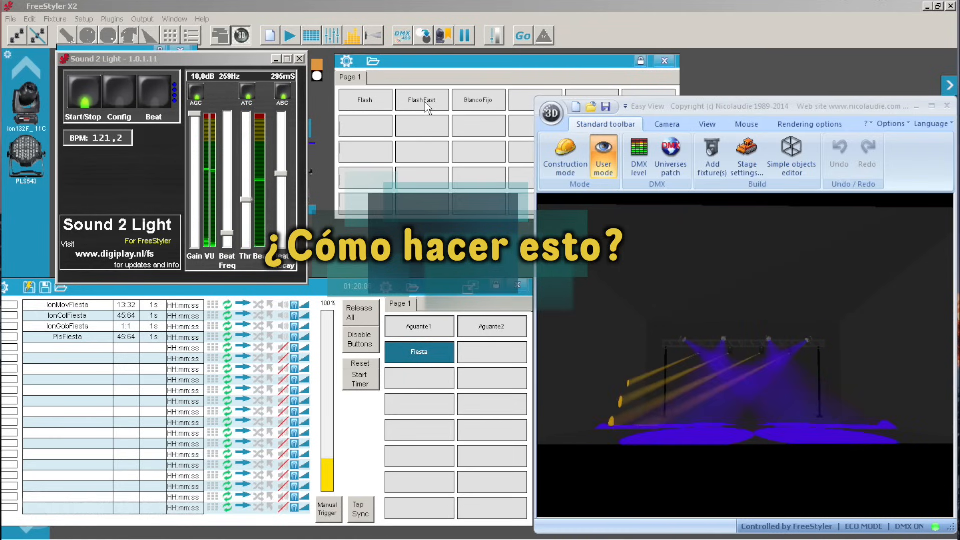
click(425, 102)
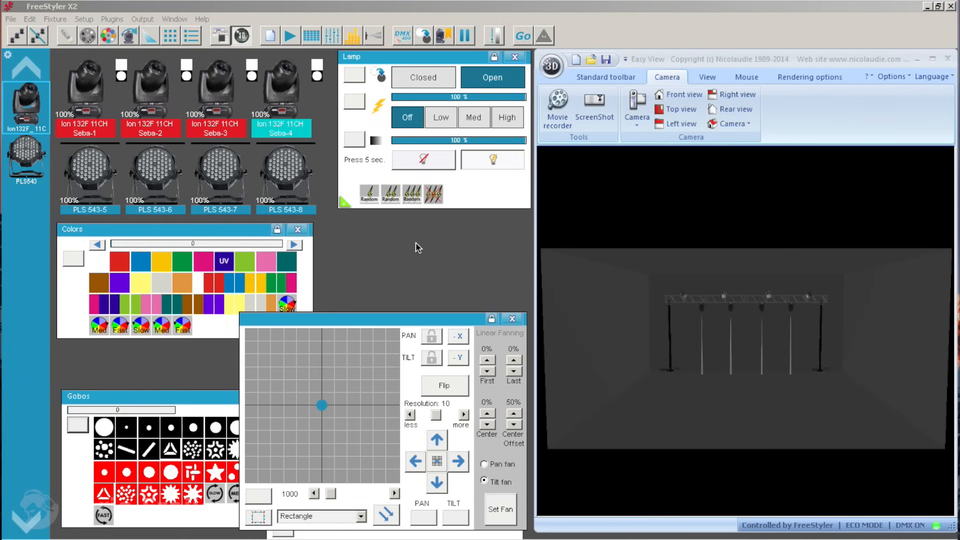
Switch to the browser and look through the videos in the Freestyler DMX Tutos playlist
key(ctrl+Left)
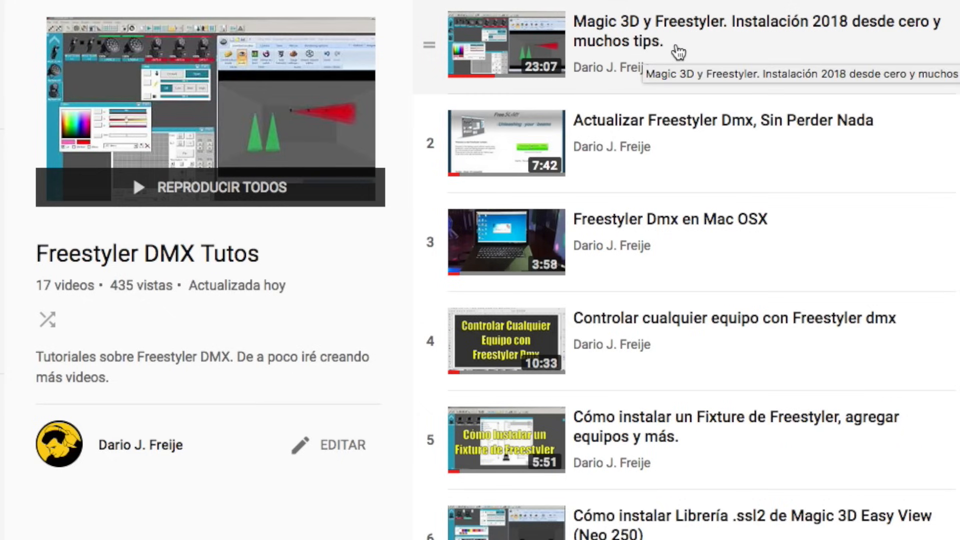
scroll(671, 158, down, 13)
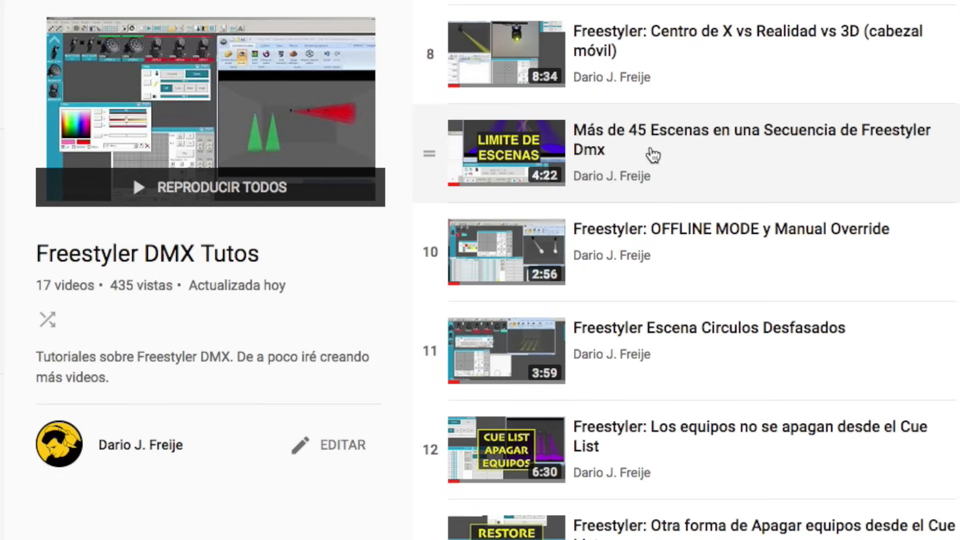
scroll(653, 155, down, 1)
scroll(703, 196, down, 2)
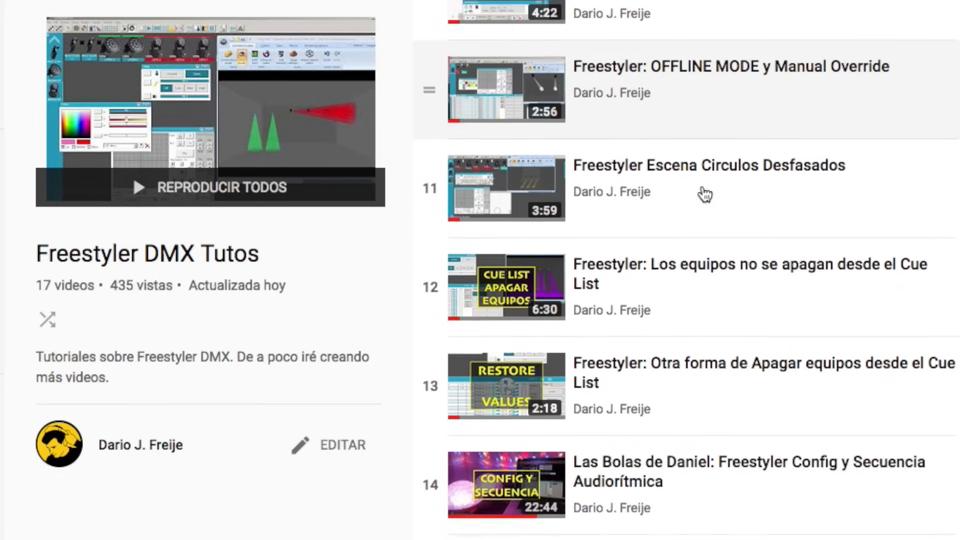
scroll(701, 193, down, 2)
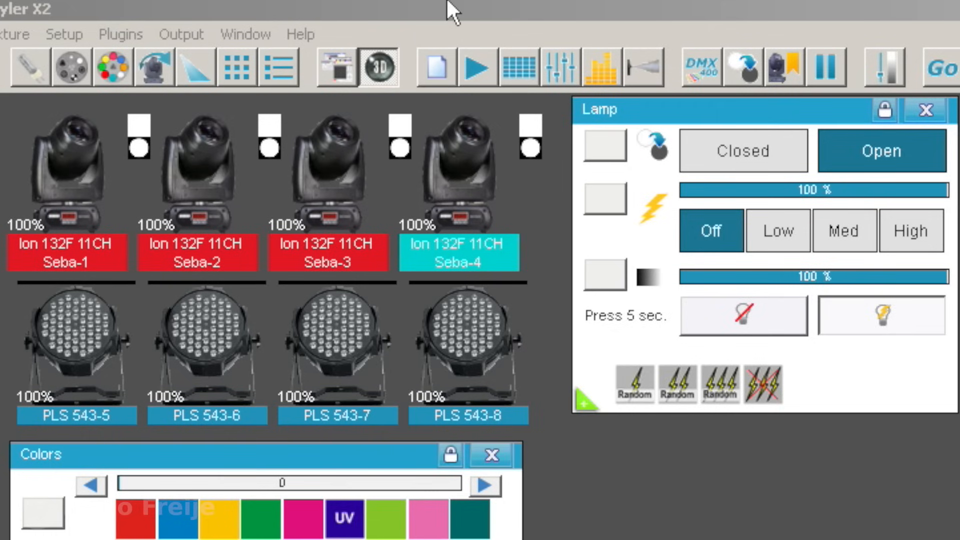
Return to FreeStyler, start a new sequence and move the Beam window clear of the pan/tilt controls
click(275, 5)
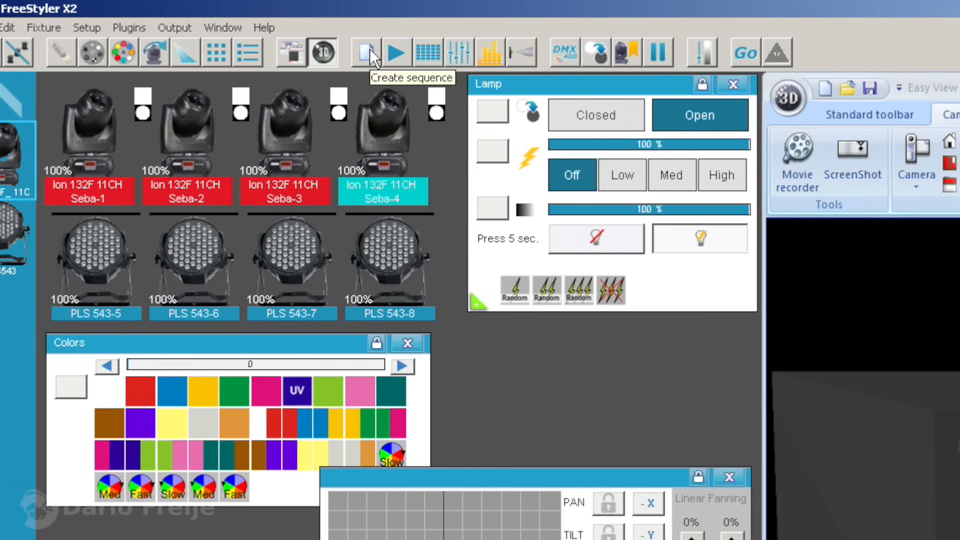
click(370, 49)
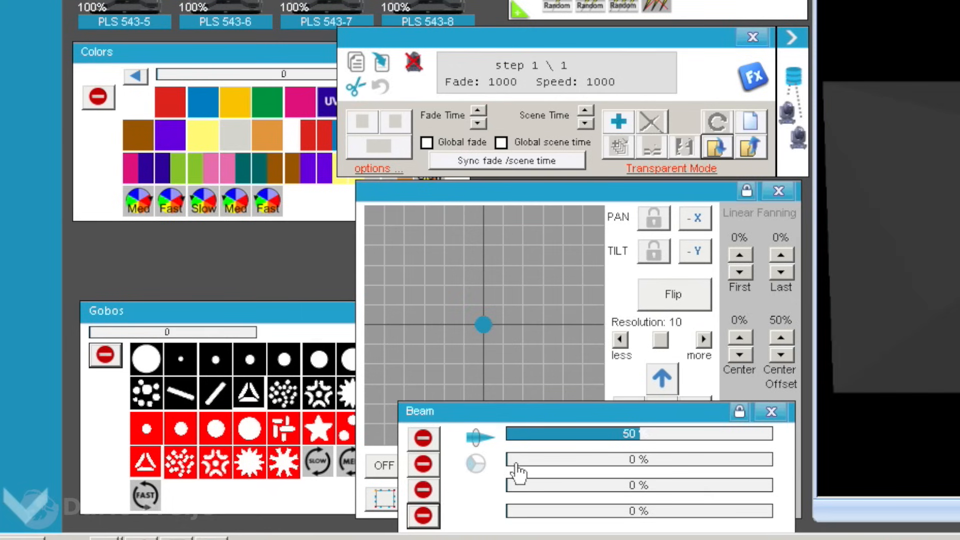
drag(548, 418, 261, 413)
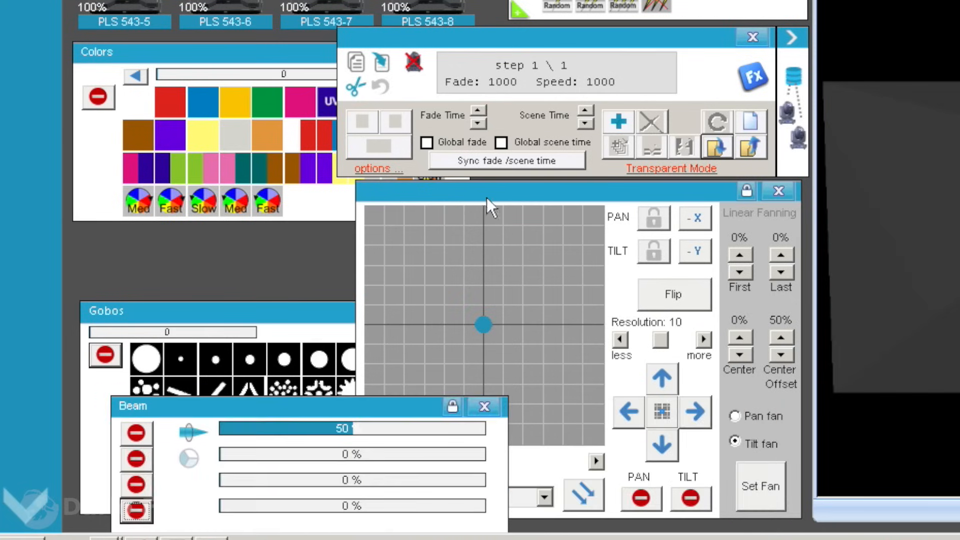
click(487, 197)
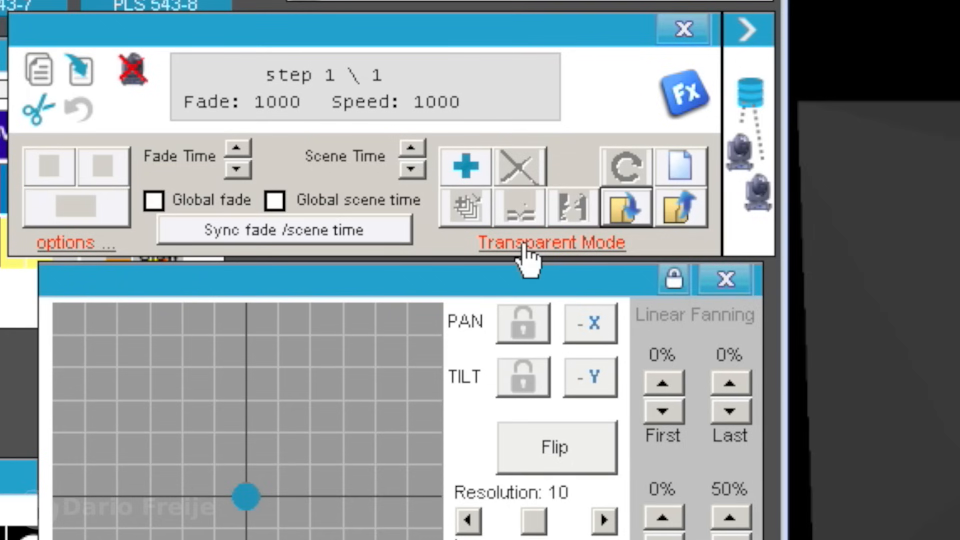
Try Static mode for the sequence and check the channel controls of the PLS543 and Ion 132F fixture groups
click(523, 245)
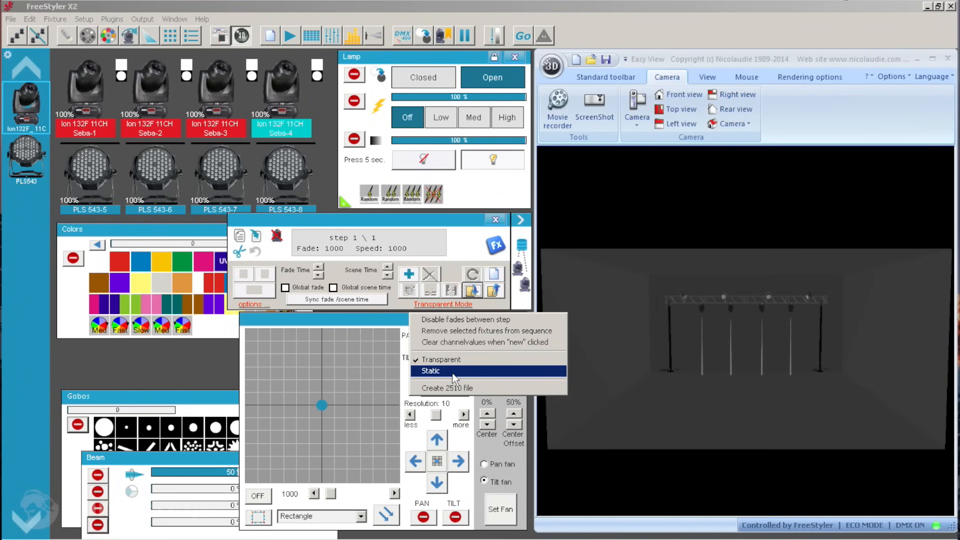
click(454, 371)
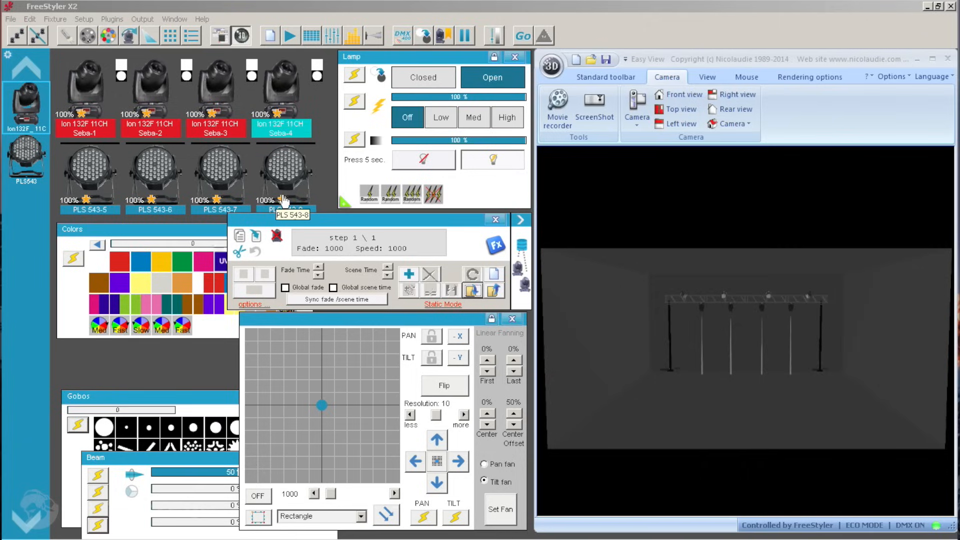
click(23, 159)
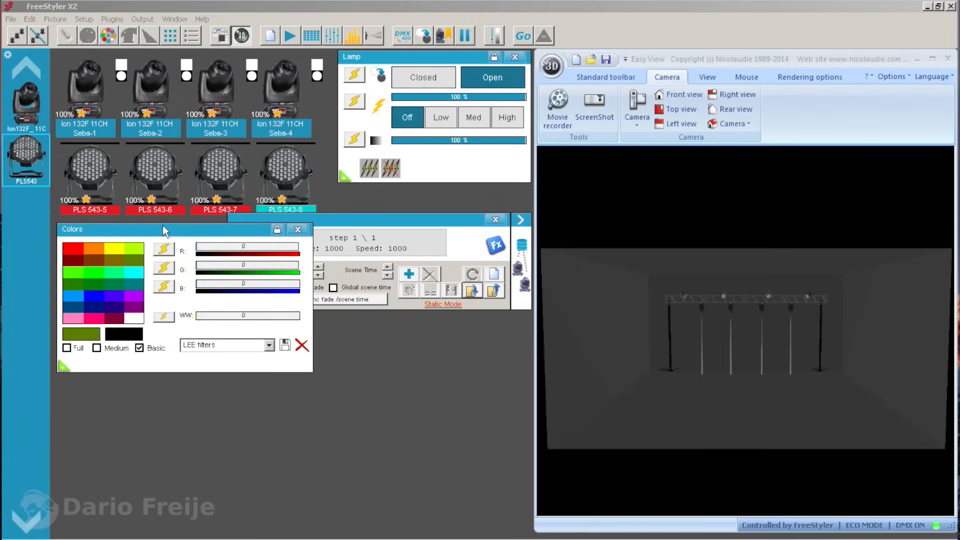
drag(257, 319, 256, 469)
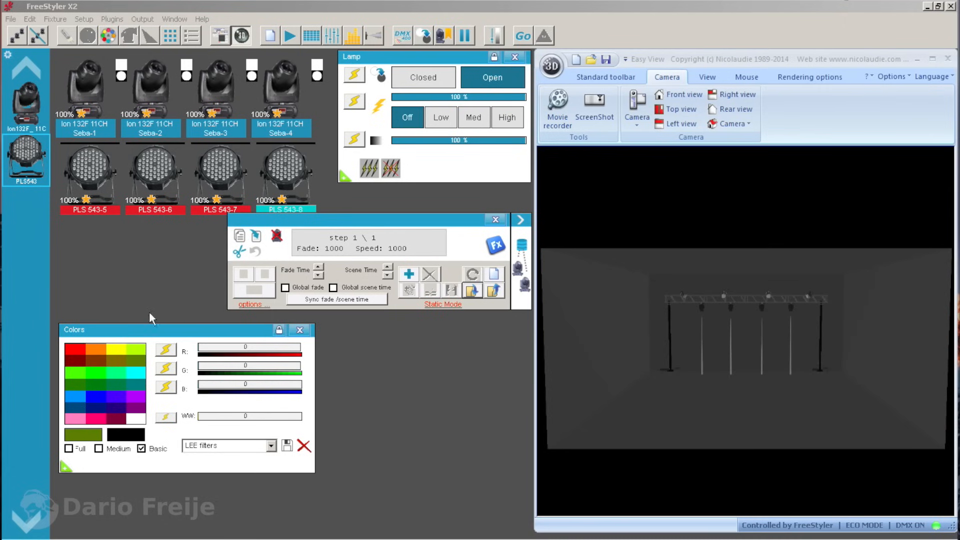
click(20, 103)
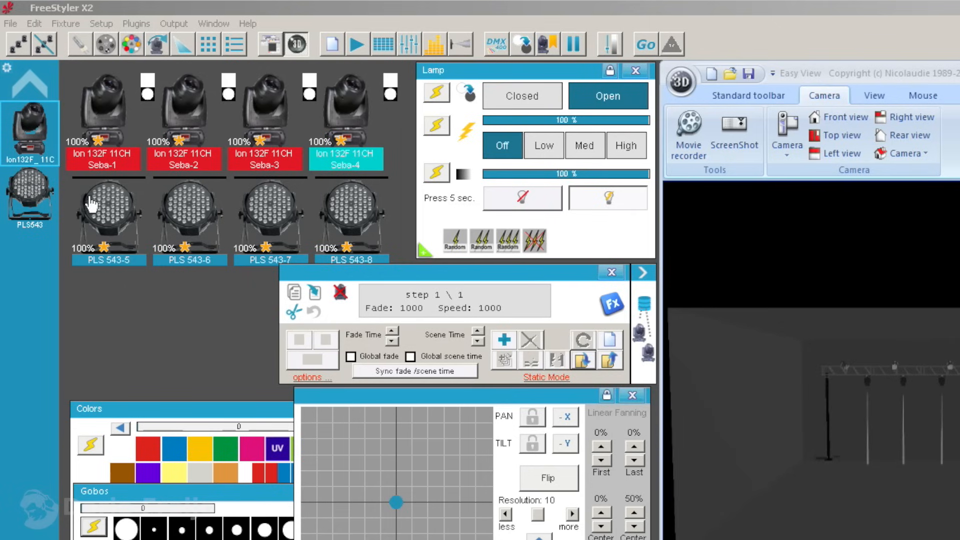
Review the patched fixtures and their DMX addresses in the fixture setup, and close it
click(103, 22)
click(122, 43)
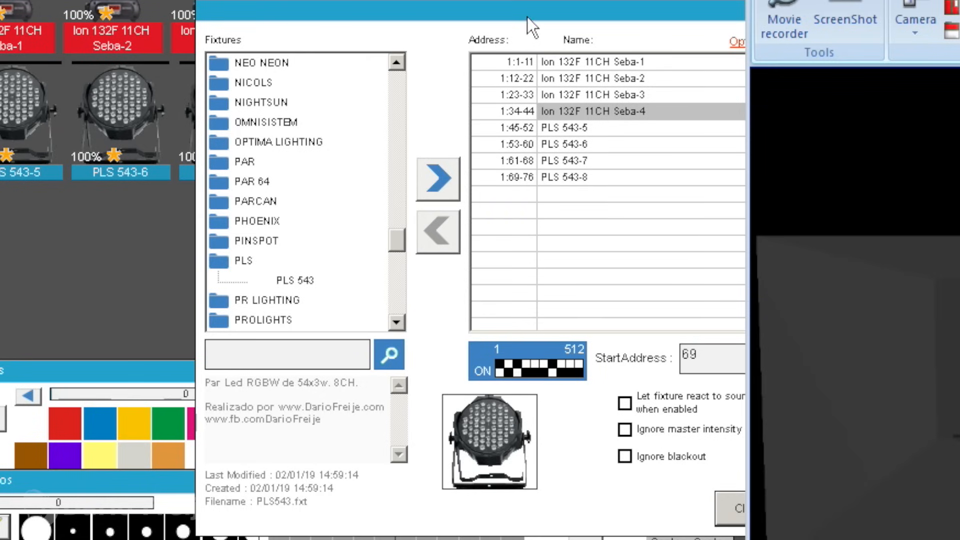
drag(518, 10, 421, 12)
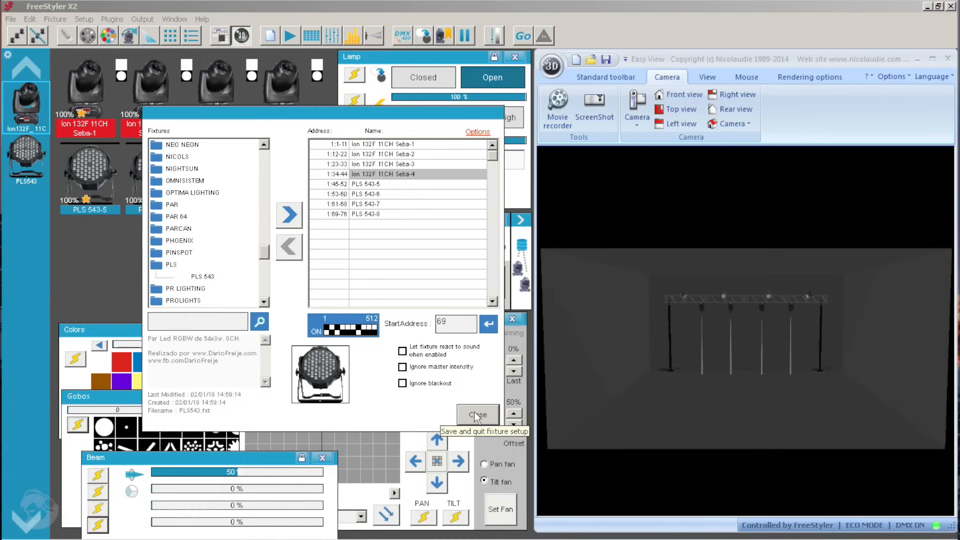
click(475, 416)
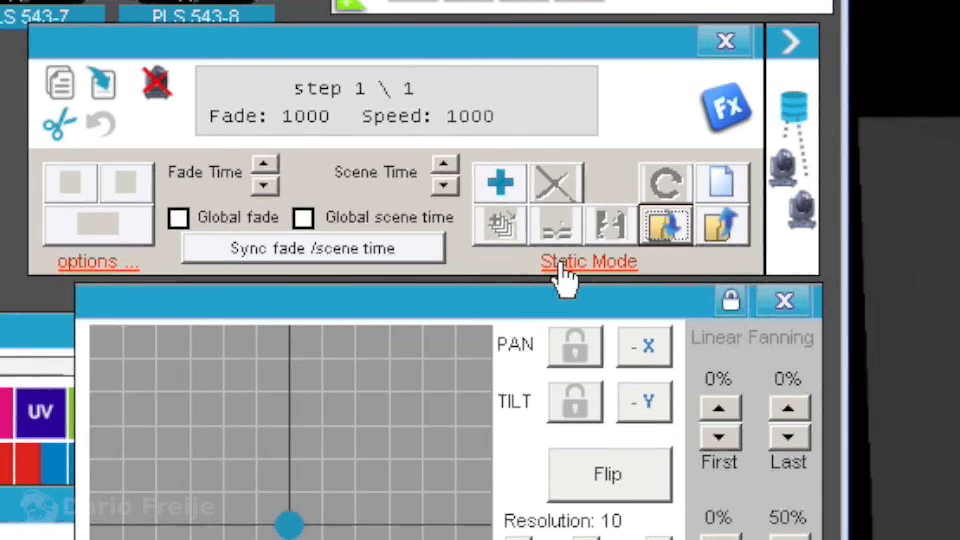
Switch the sequence back to Transparent mode
click(626, 360)
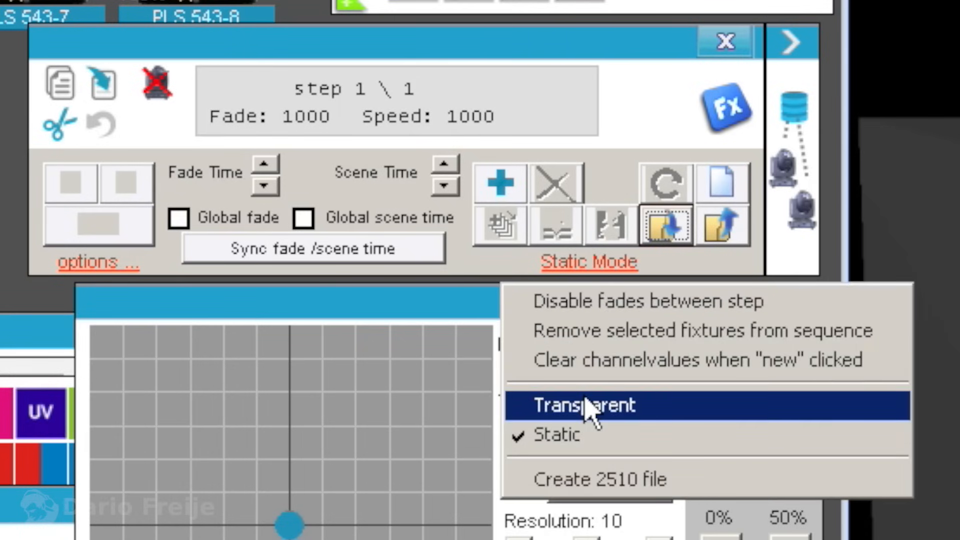
click(586, 404)
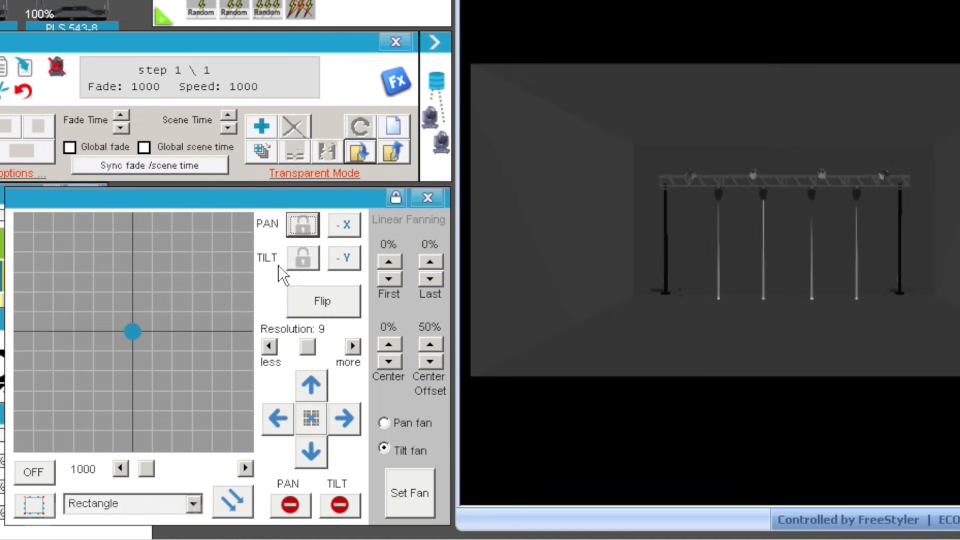
Lock the pan and aim all four Ion 132F heads along the tilt axis, well below the grid's centre
click(302, 225)
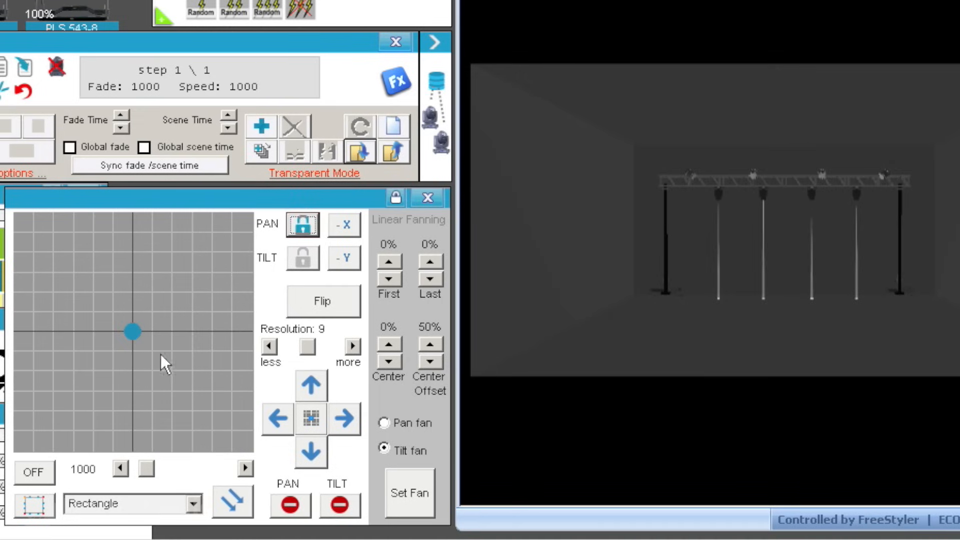
drag(133, 334, 125, 416)
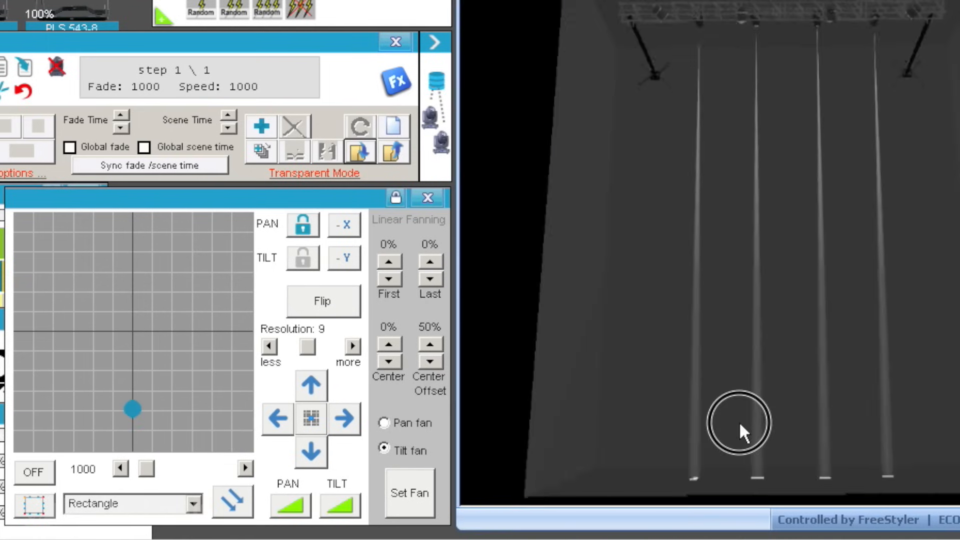
drag(739, 421, 919, 273)
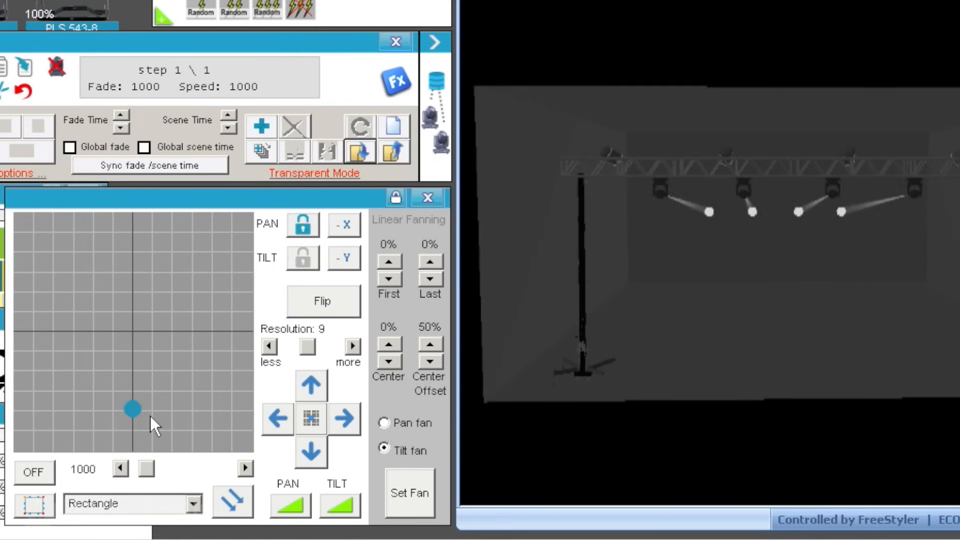
click(134, 410)
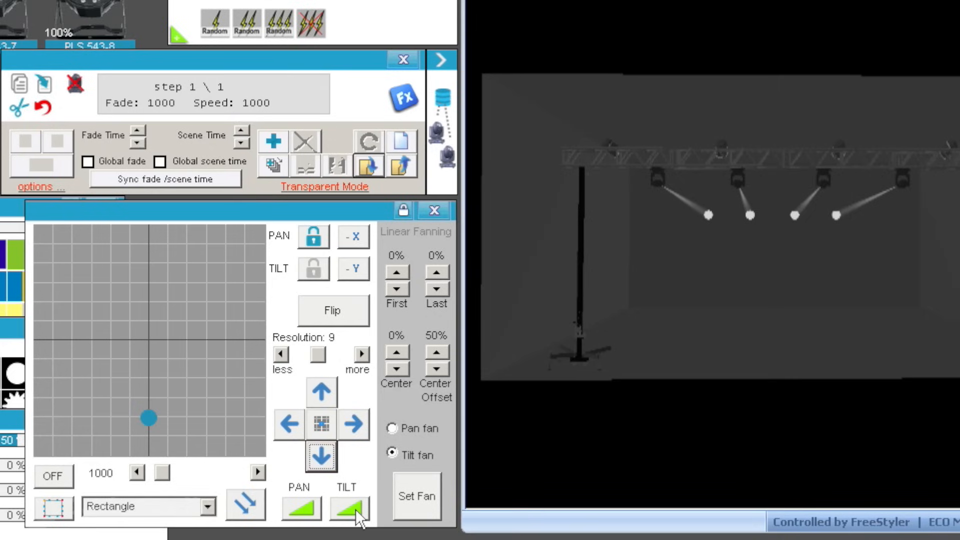
Lock the tilt instead of the pan and set up a pan fan with a First value of -10%
click(314, 269)
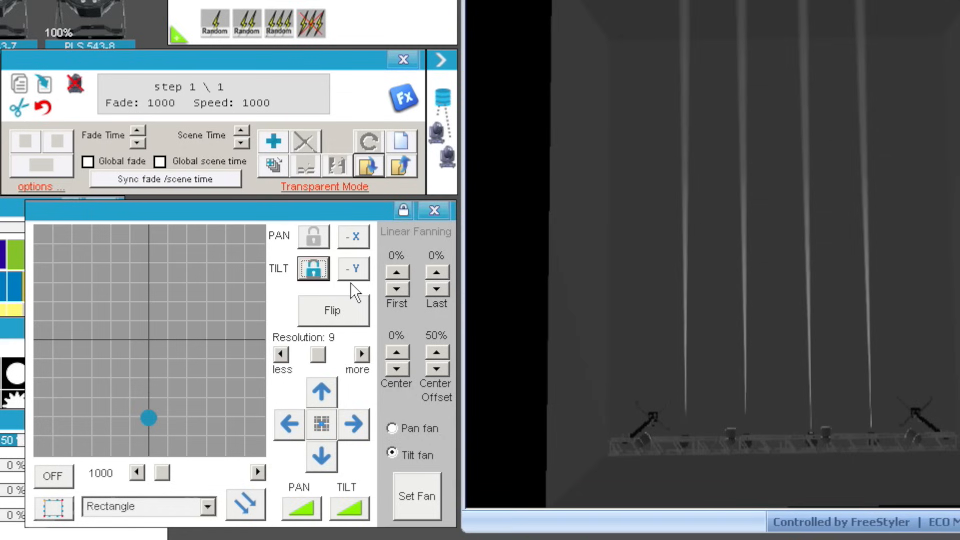
click(391, 428)
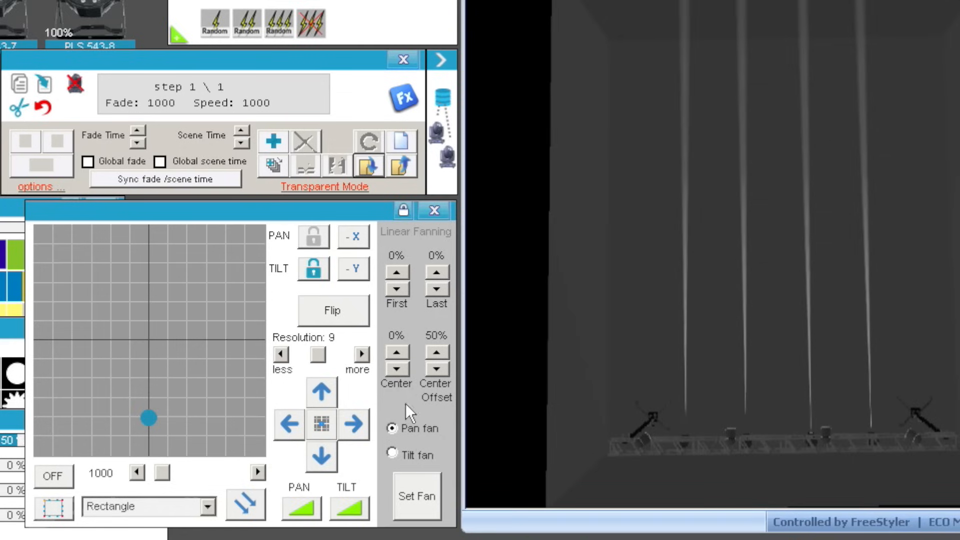
click(397, 289)
click(397, 290)
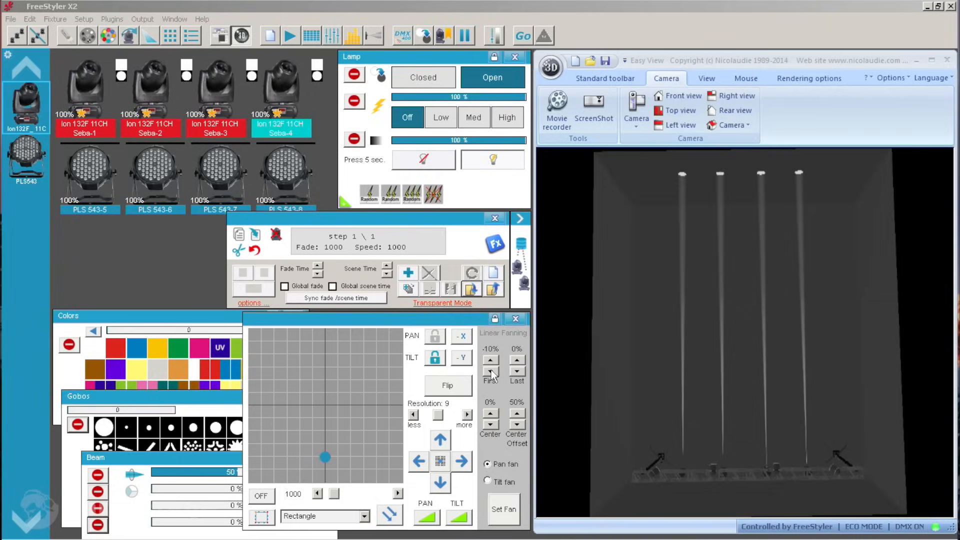
Keep only Ion 132F heads 1 and 4 selected and apply a pan fan with First -30% and Last 30%
click(160, 106)
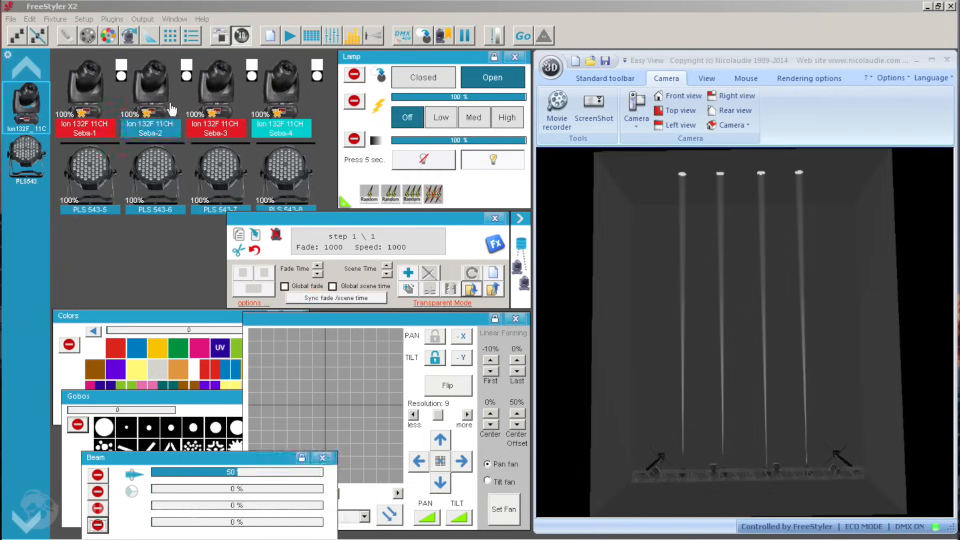
click(210, 100)
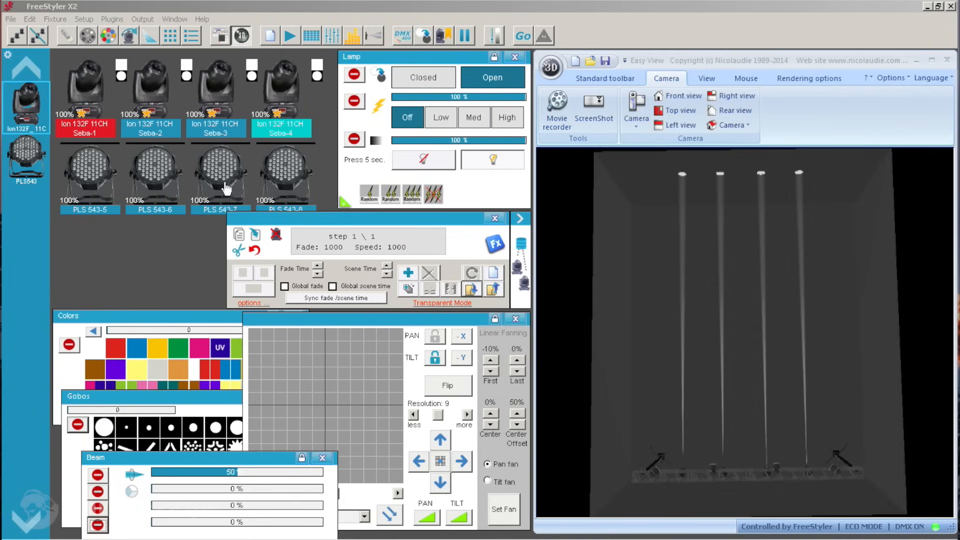
click(492, 370)
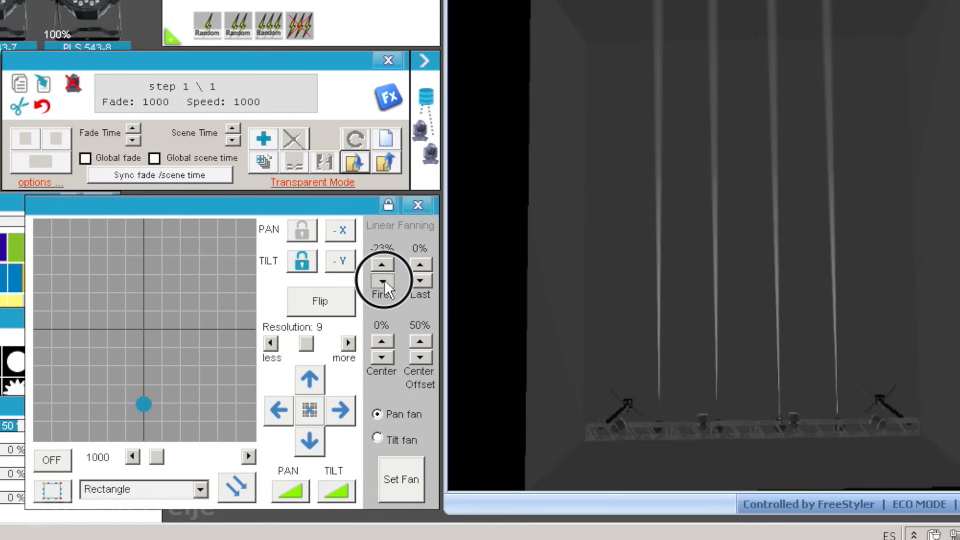
click(421, 262)
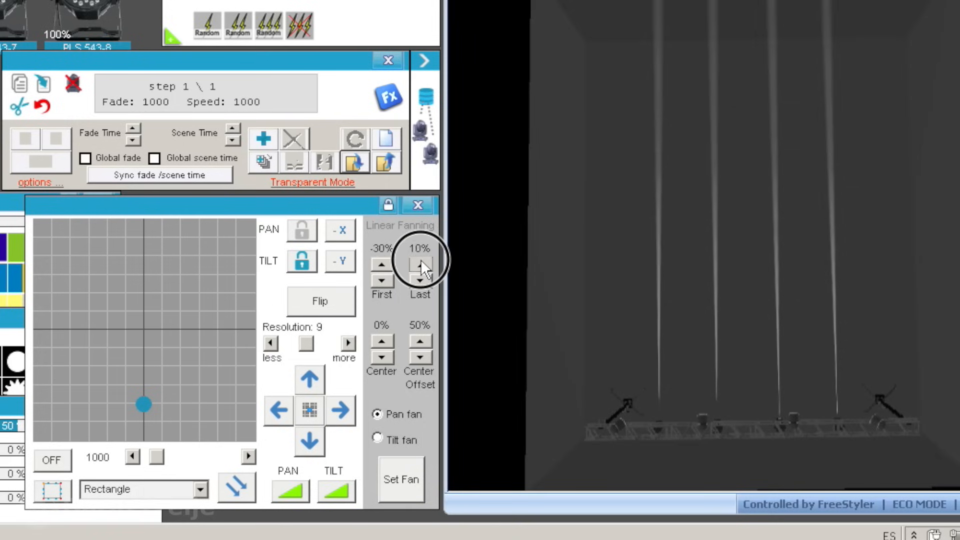
click(421, 262)
click(398, 483)
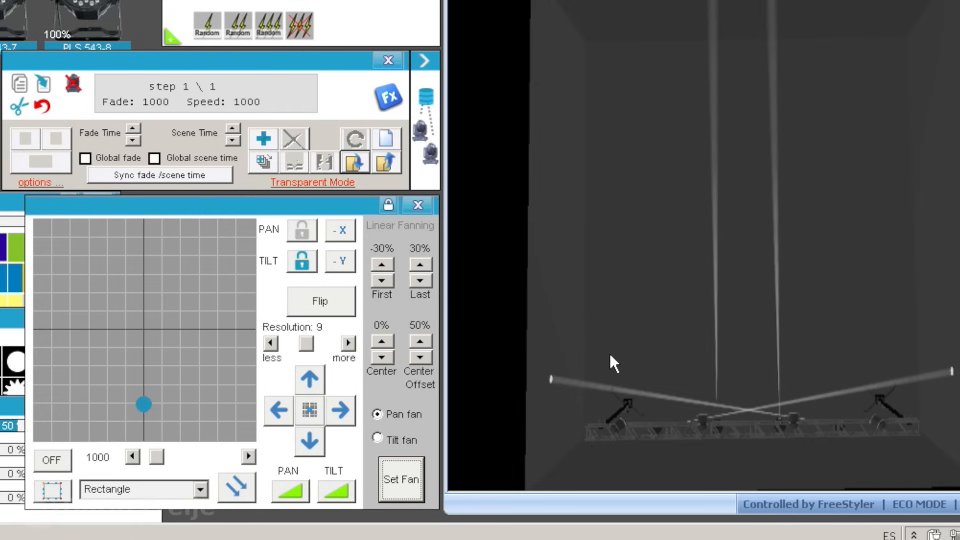
Add a second step to the sequence and centre the pan of Ion 132F heads 1 and 4
click(264, 140)
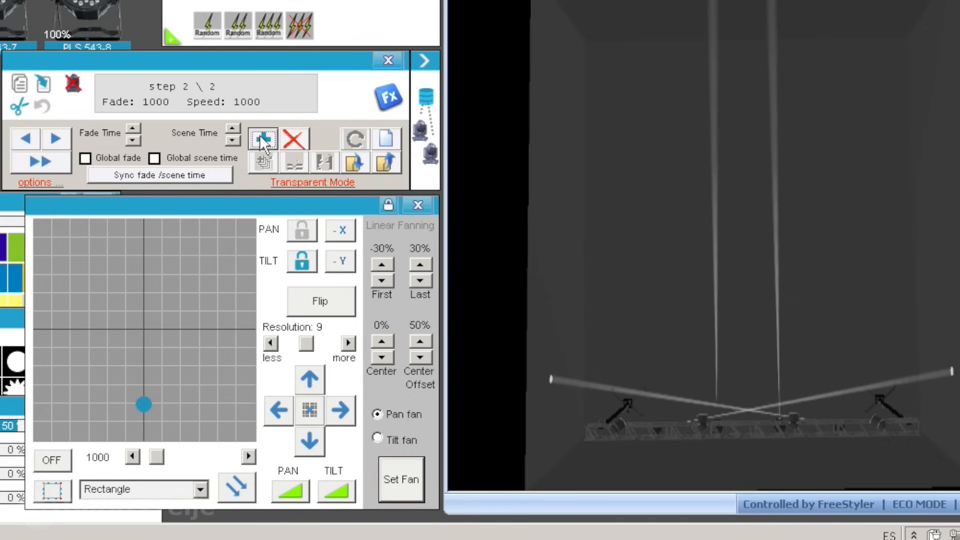
click(341, 230)
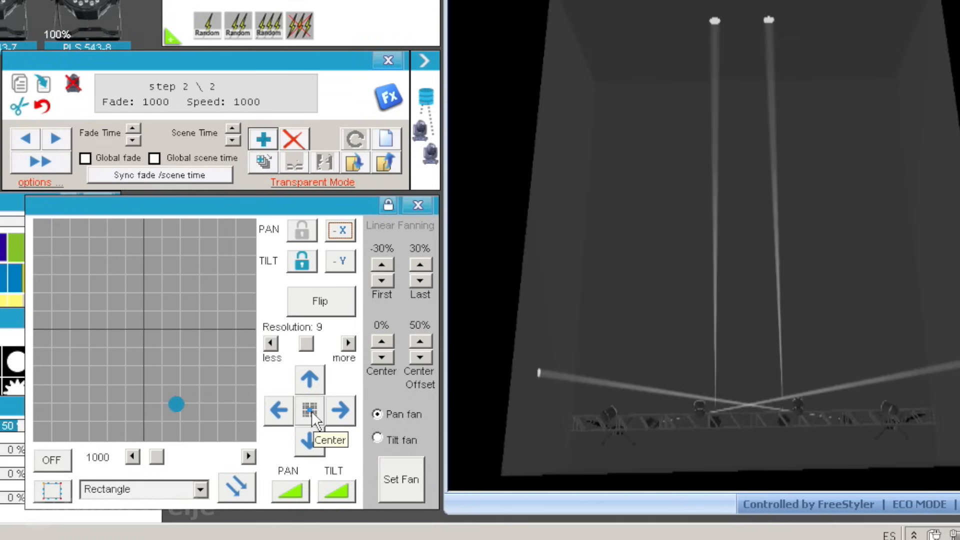
click(309, 410)
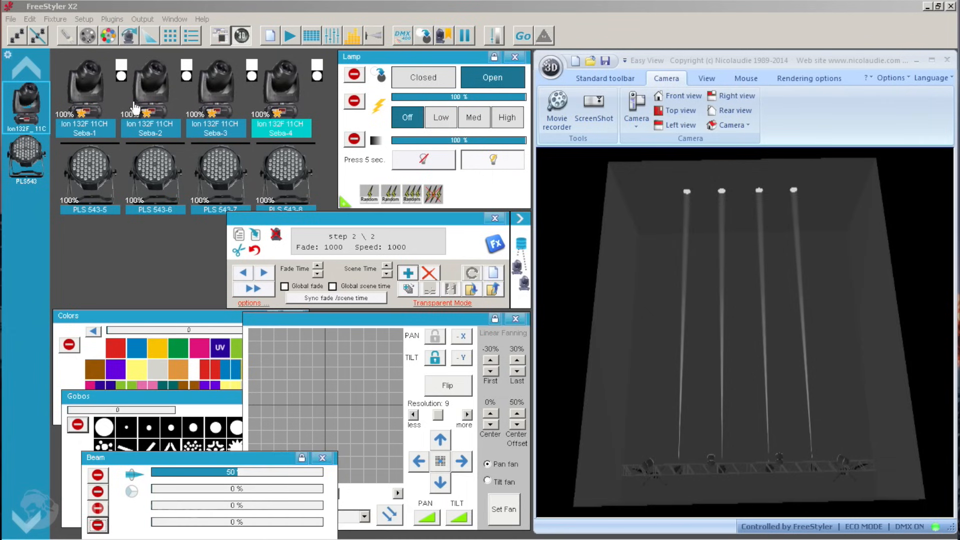
Select only Ion 132F heads 2 and 3 and apply the pan fan with First -30% and Last 30%
click(154, 104)
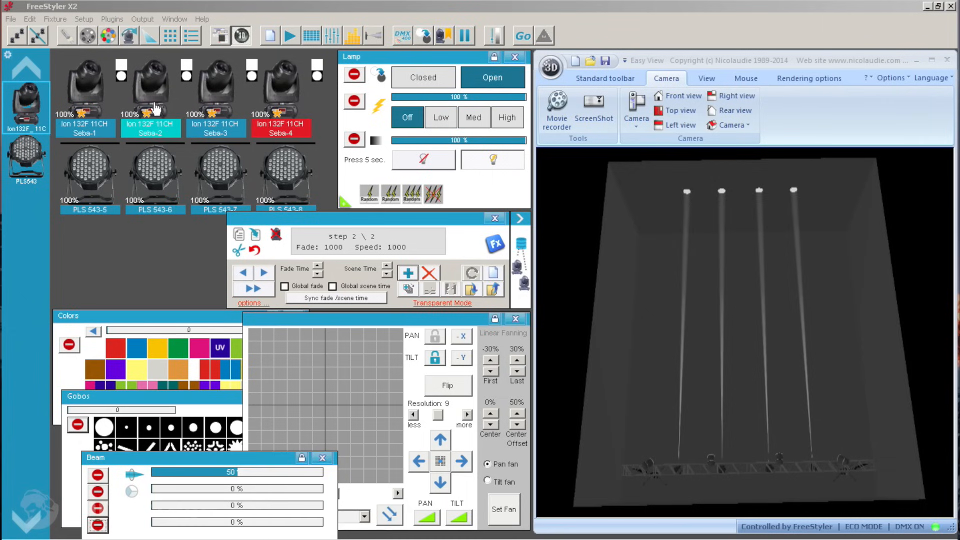
click(210, 104)
click(267, 98)
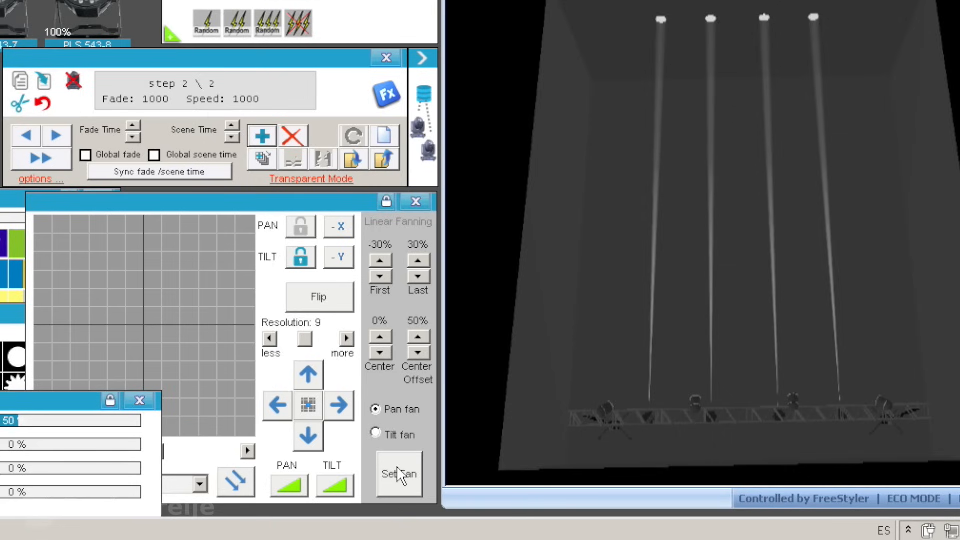
click(399, 470)
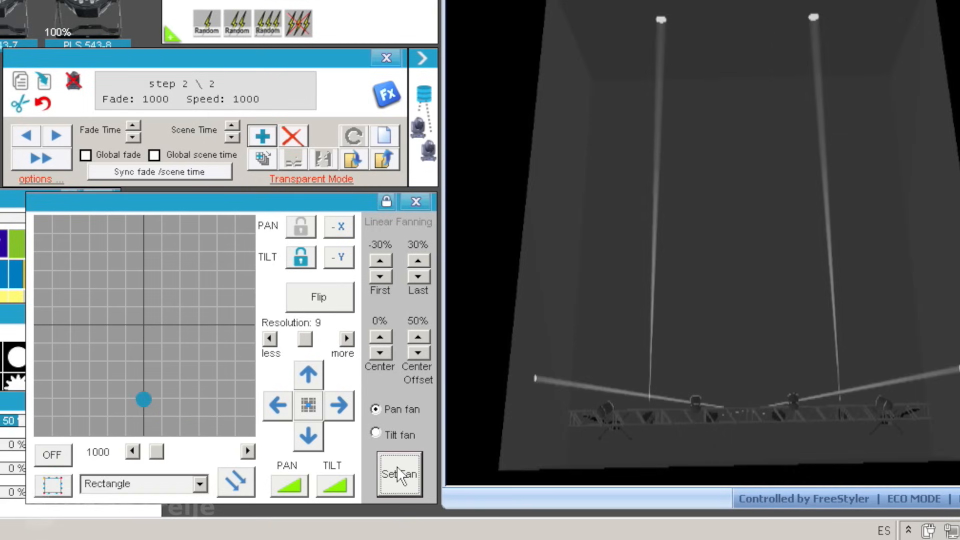
Play back the two-step sequence in the visualizer to check the beam movement and timing, stopping it each time
click(40, 159)
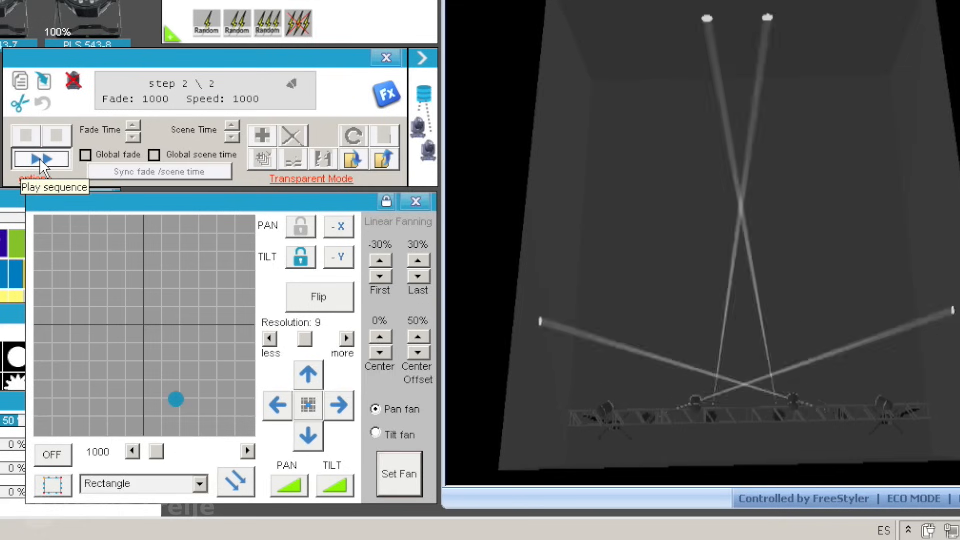
click(40, 159)
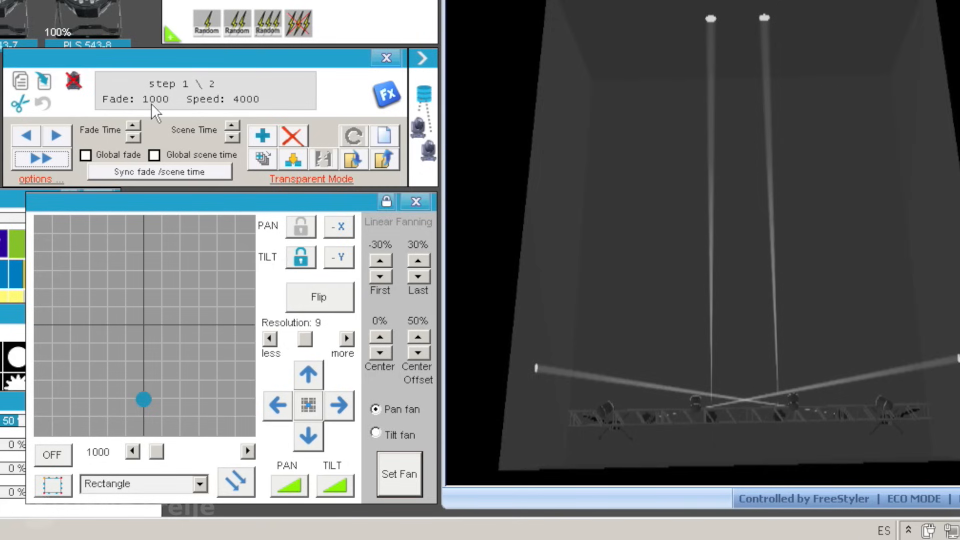
click(44, 160)
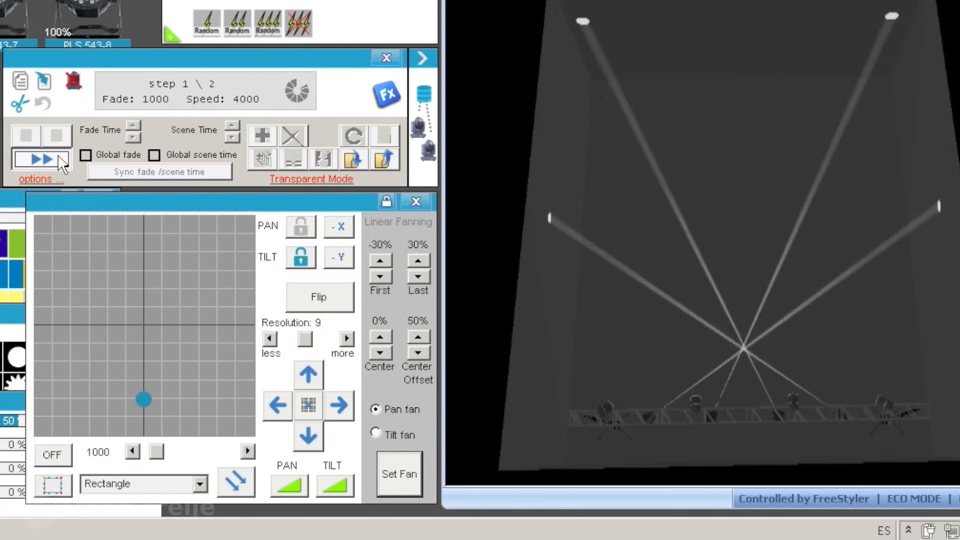
click(59, 159)
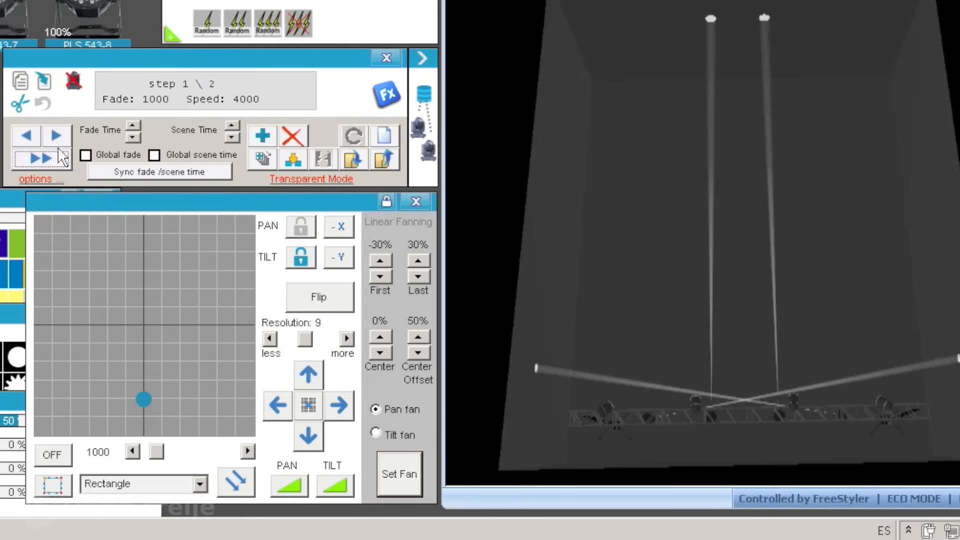
Enable the global scene time, set it to 6000 and preview the sequence
click(156, 156)
click(233, 125)
click(61, 140)
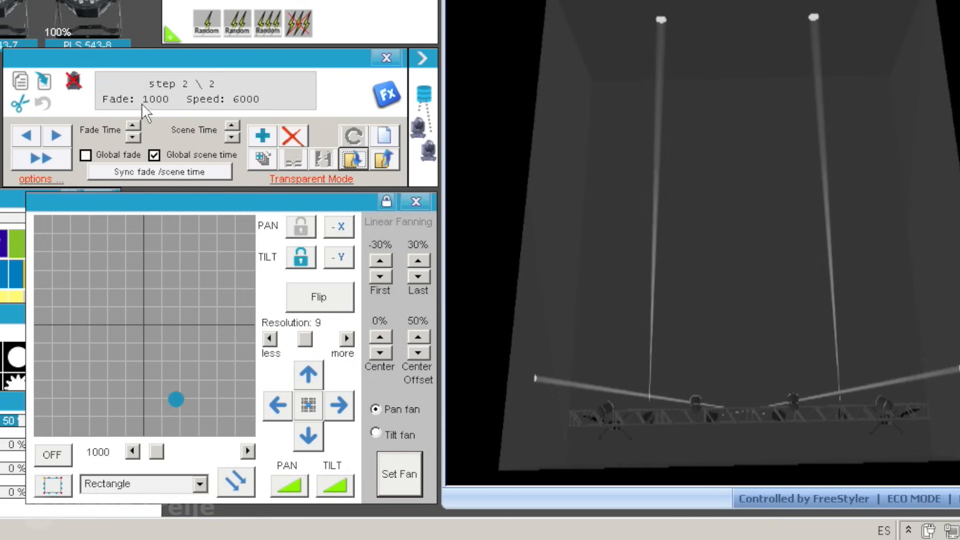
click(46, 160)
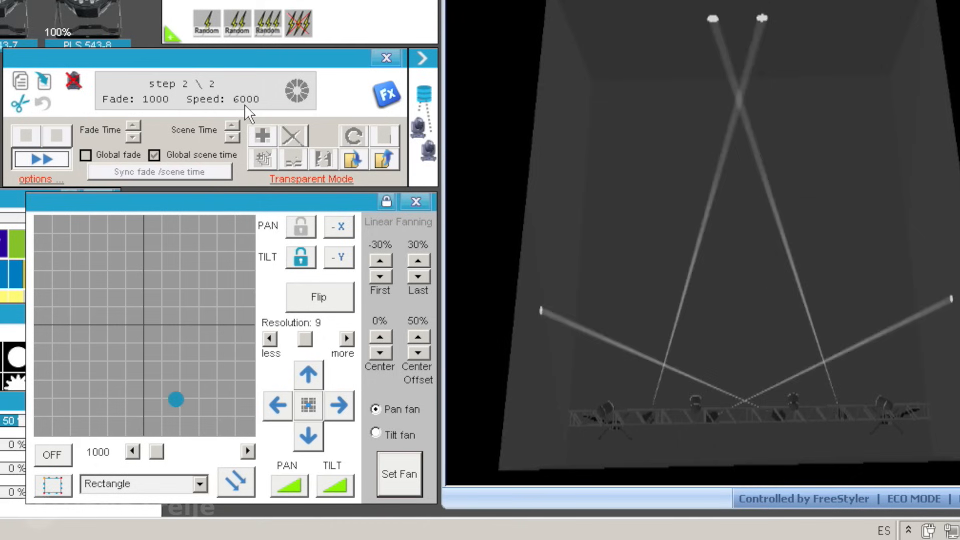
click(50, 158)
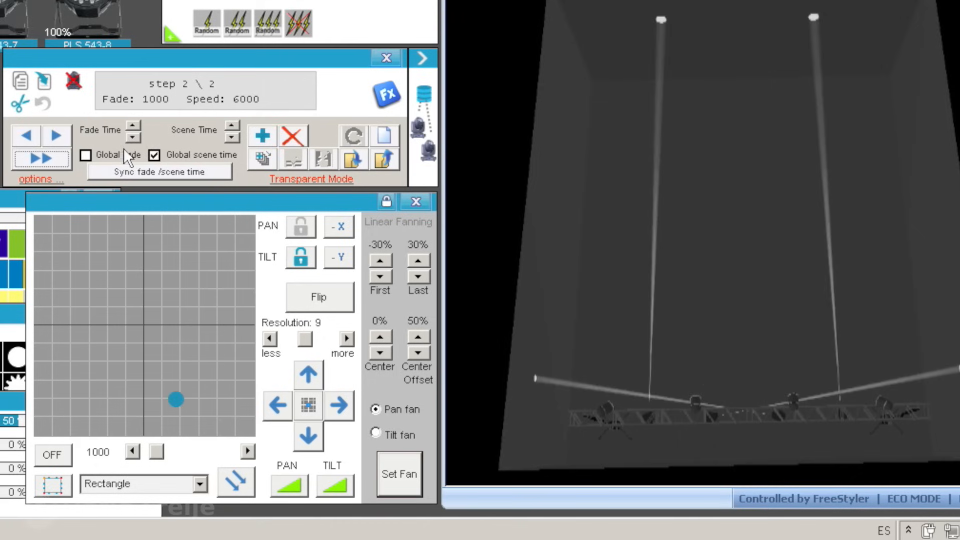
Enable the global fade, sync the fade time with the scene time at 6000 and preview the sequence
click(86, 156)
click(187, 174)
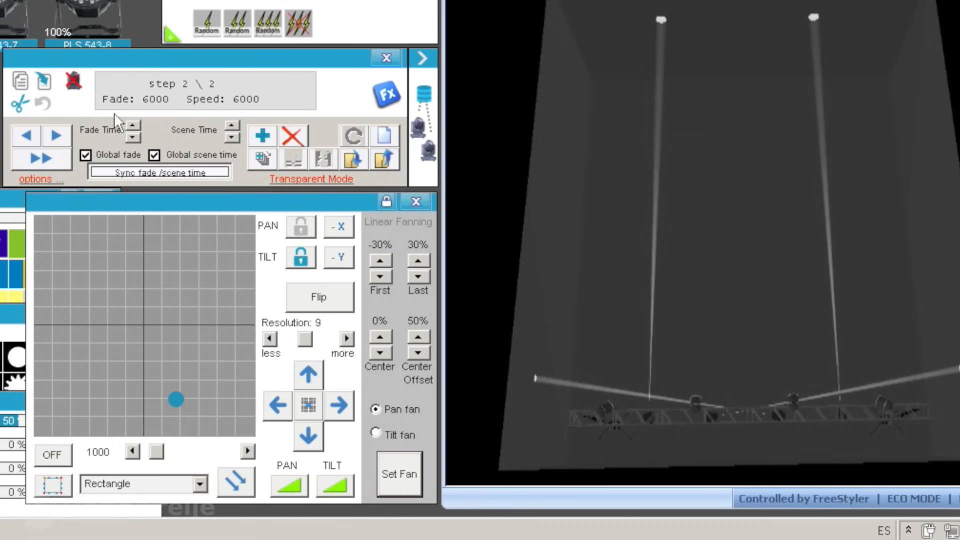
click(46, 161)
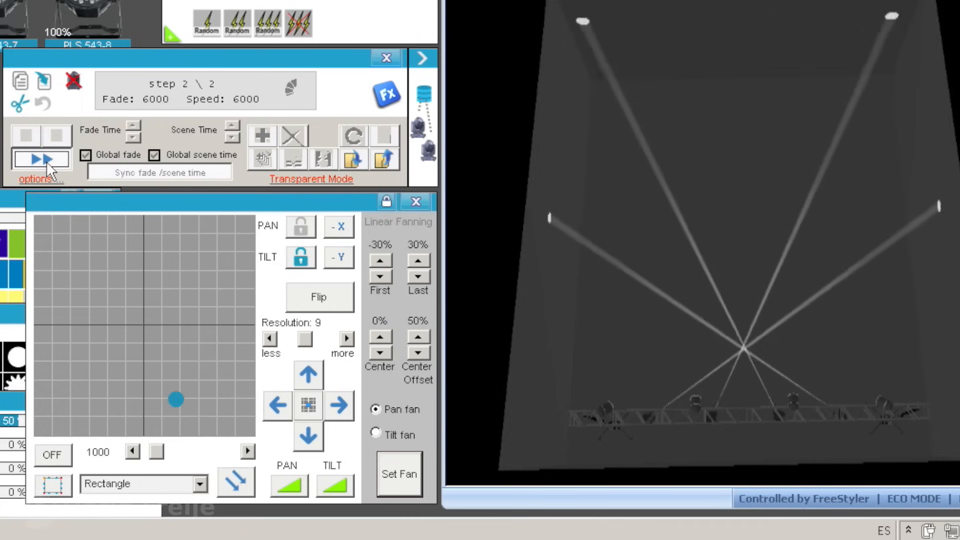
drag(554, 120, 753, 7)
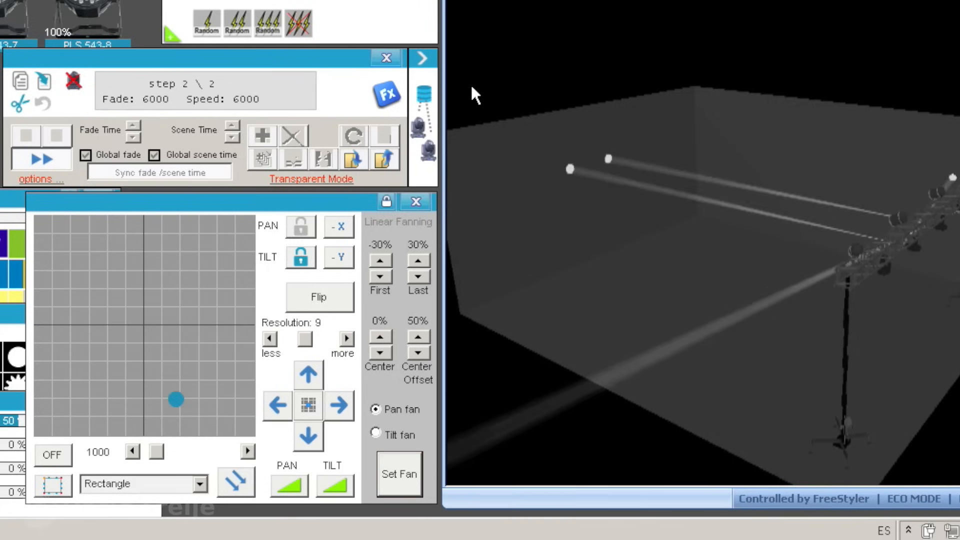
click(47, 157)
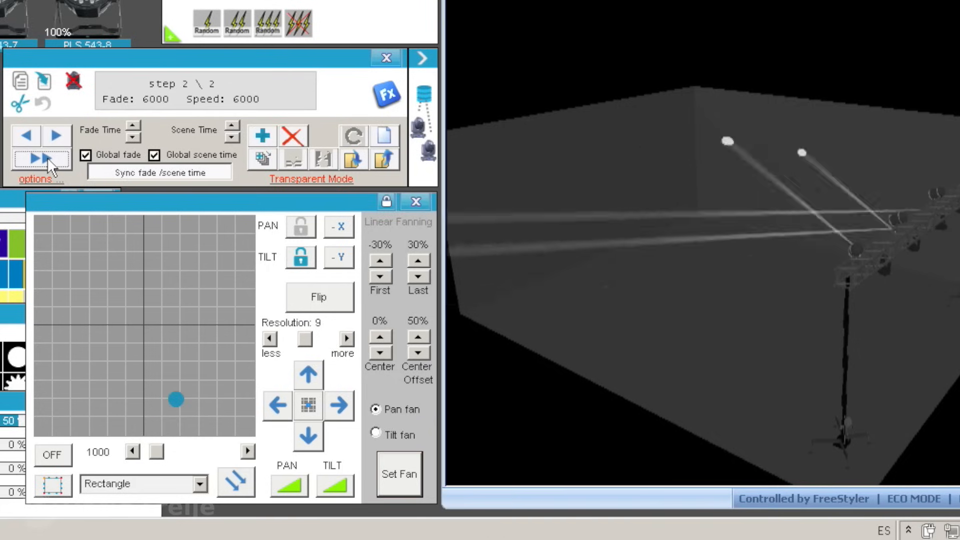
Lower the synced scene and fade times to 3000 and preview the sequence
click(233, 137)
click(233, 137)
click(234, 137)
click(234, 136)
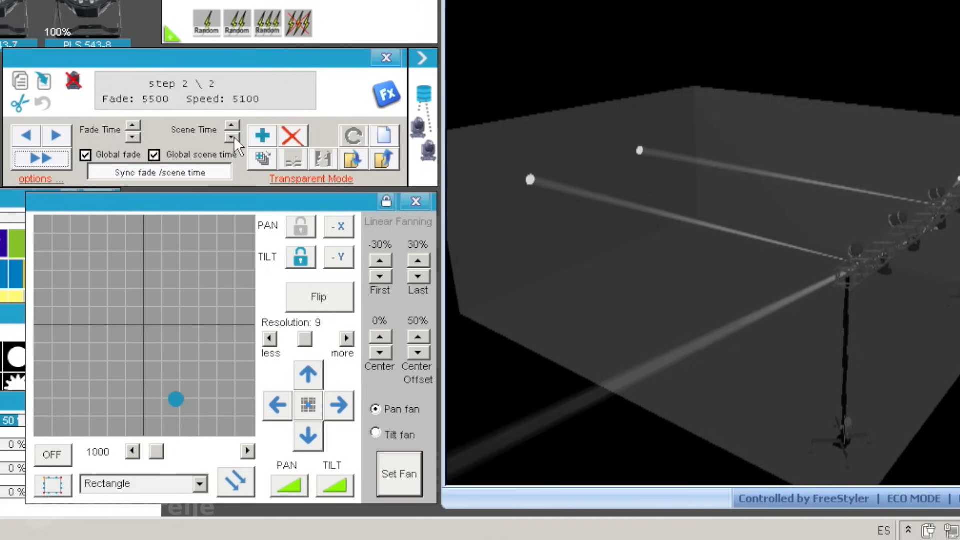
click(234, 137)
click(234, 137)
click(234, 137)
click(234, 137)
click(234, 136)
click(234, 136)
click(234, 137)
click(234, 136)
click(234, 136)
click(234, 137)
click(234, 136)
click(234, 137)
click(234, 137)
click(43, 160)
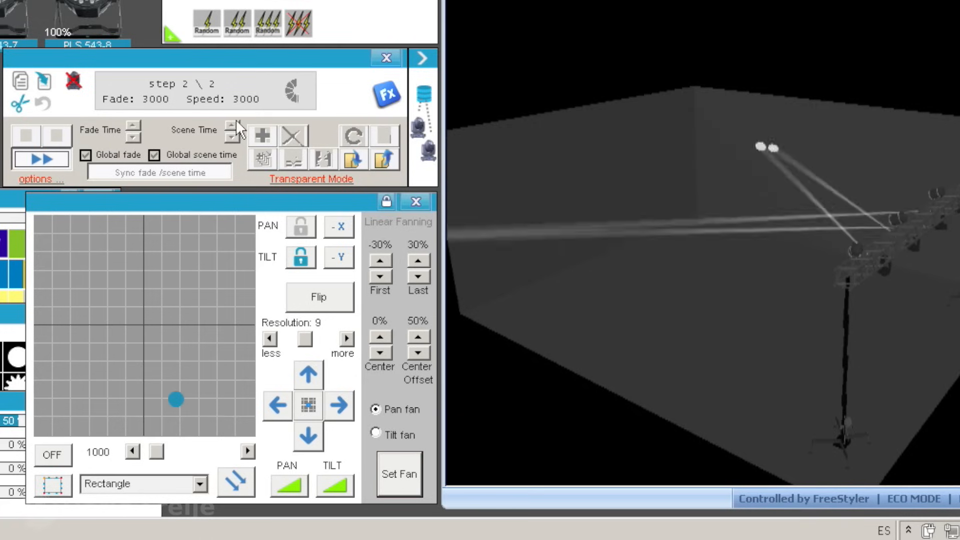
click(26, 162)
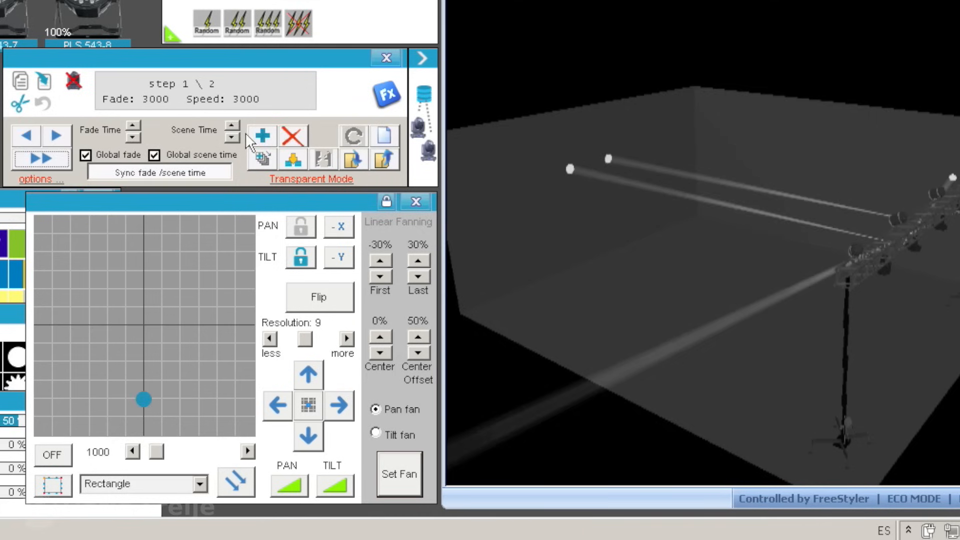
Set the synced scene and fade times to 4000 and preview the sequence
click(233, 126)
click(233, 126)
click(232, 126)
click(233, 126)
click(39, 159)
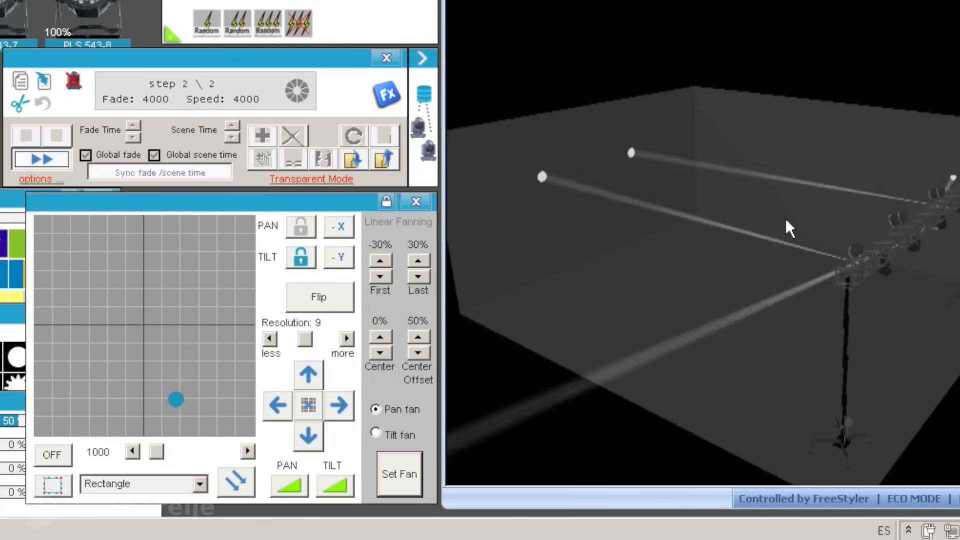
drag(786, 218, 590, 249)
click(35, 164)
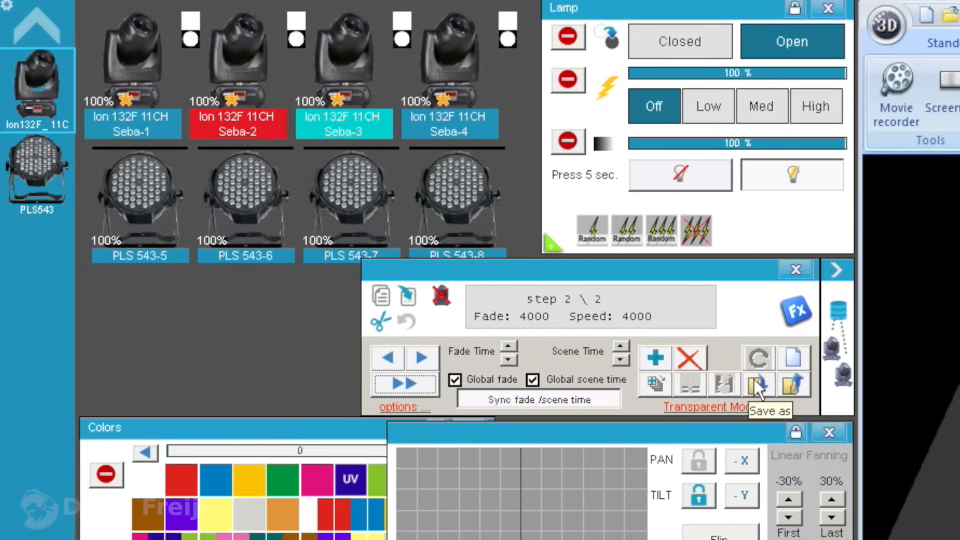
Save the sequence as IonMovAguante1 and start a new empty sequence
click(755, 381)
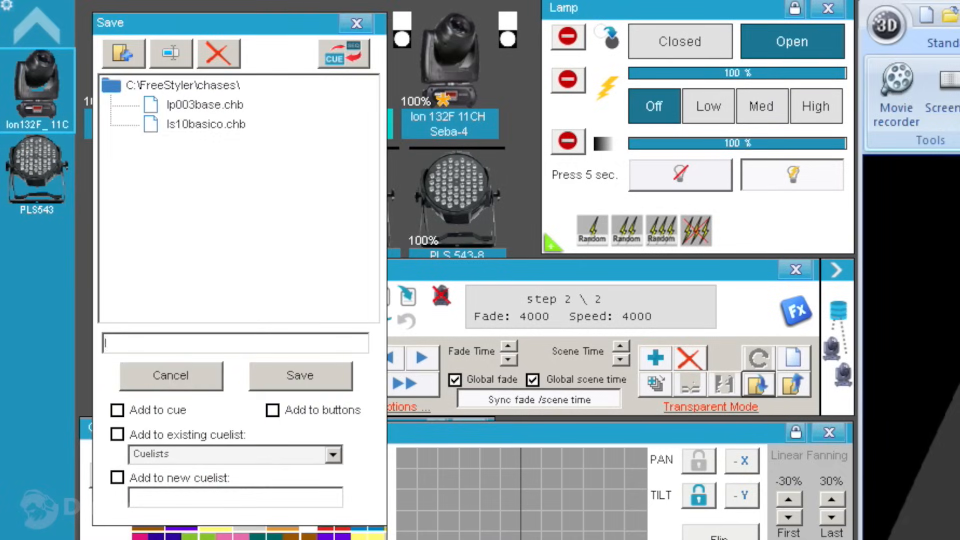
text(IonMovAguante1)
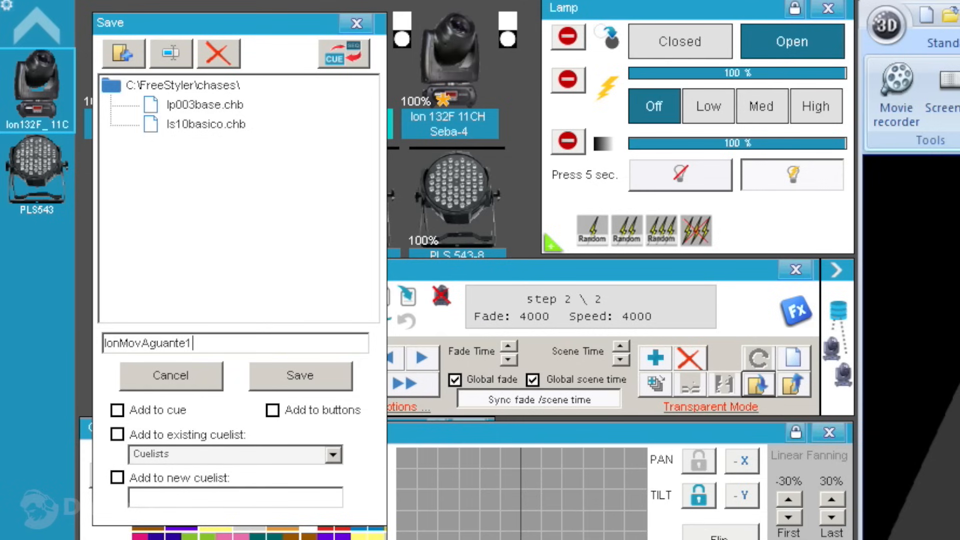
click(315, 373)
click(344, 45)
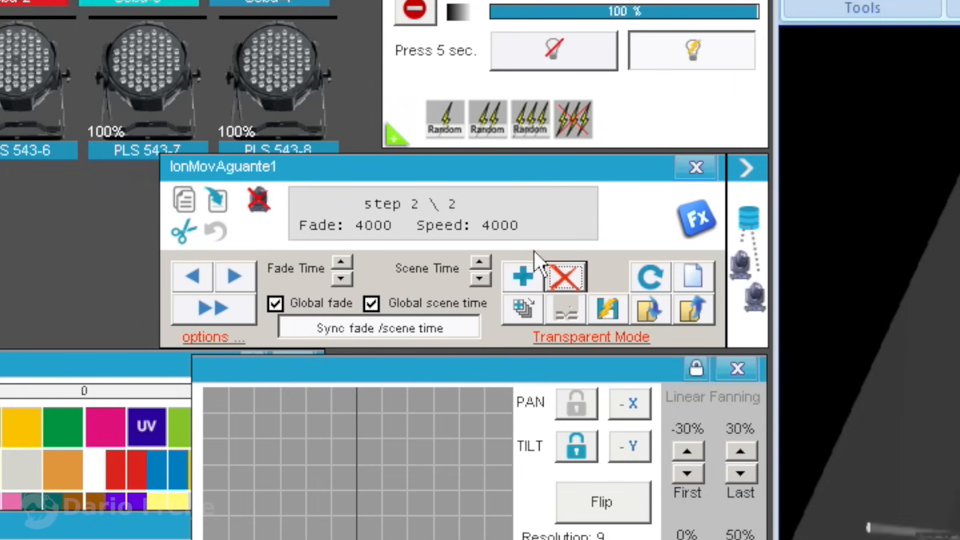
click(694, 275)
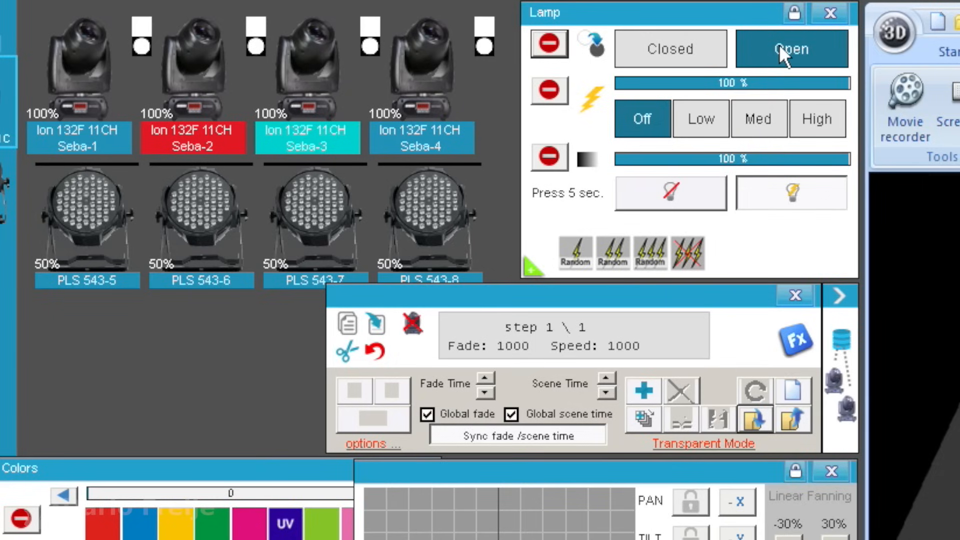
Record an open shutter and 100% intensity for Ion 132F heads 2 and 3, with the intensity transition set to snap
click(780, 44)
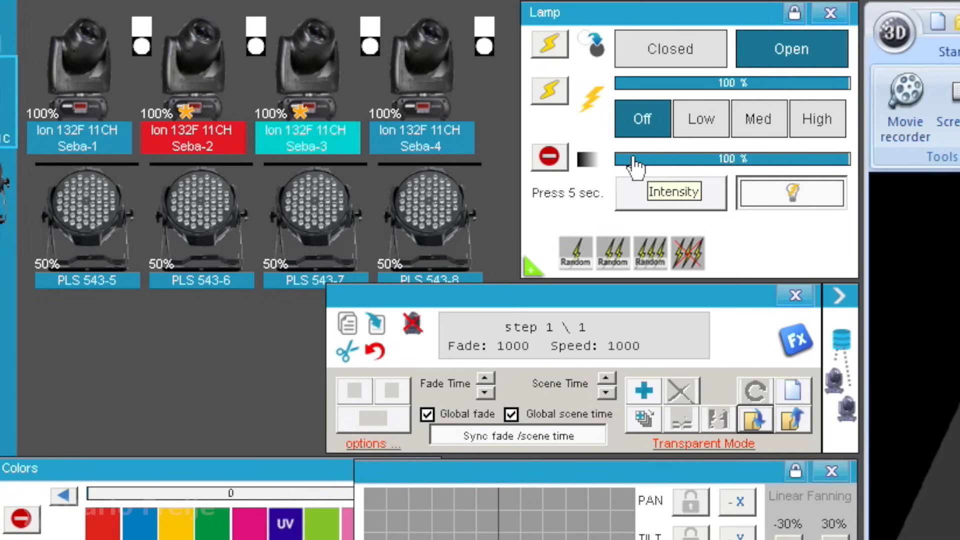
drag(633, 158, 850, 170)
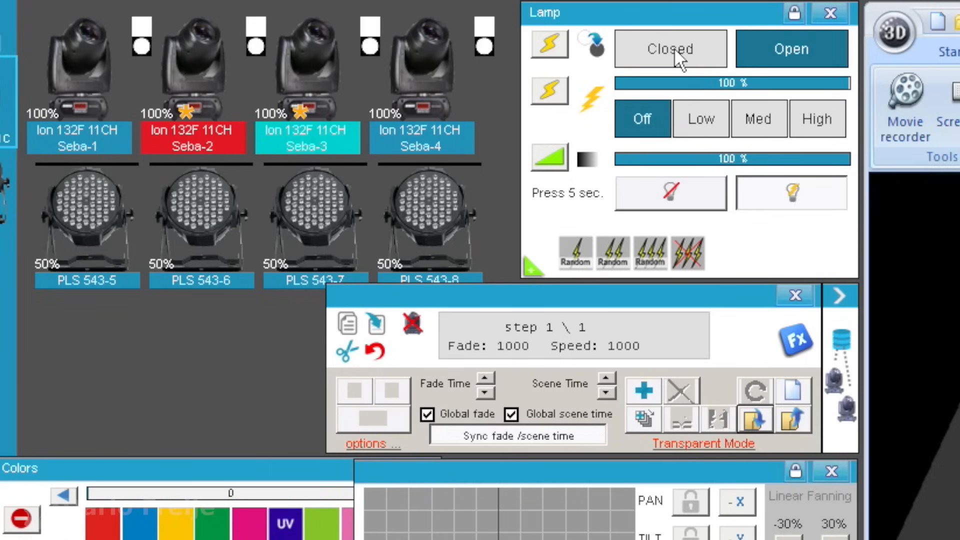
click(559, 159)
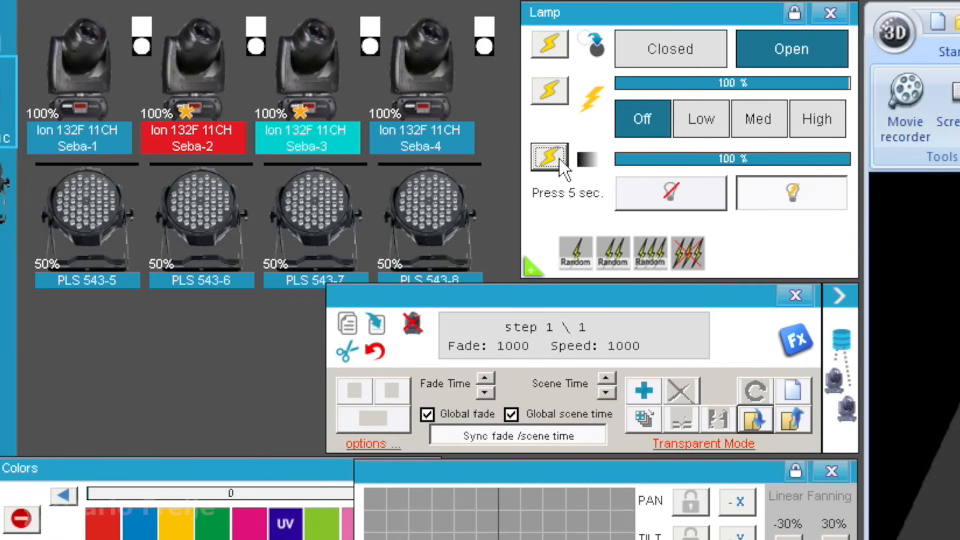
drag(697, 159, 607, 167)
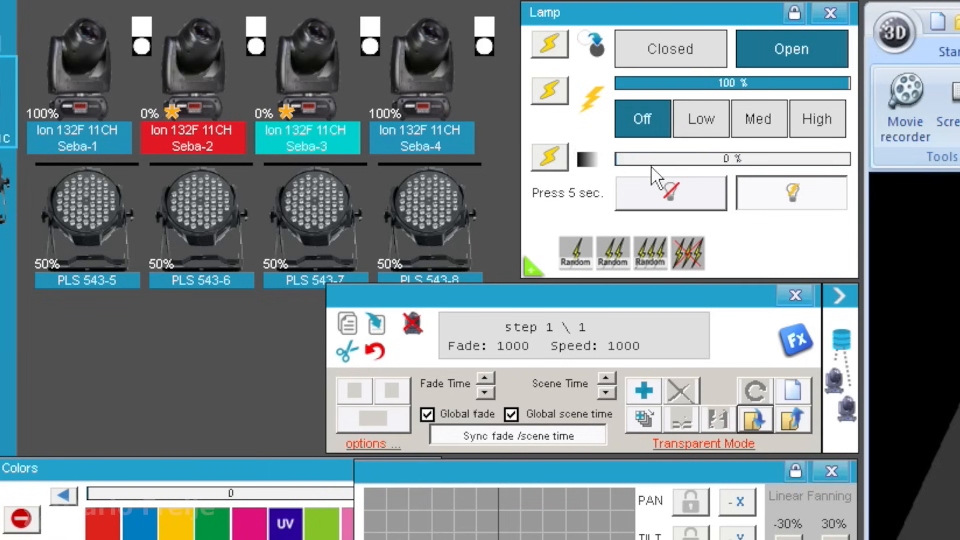
drag(839, 169, 883, 165)
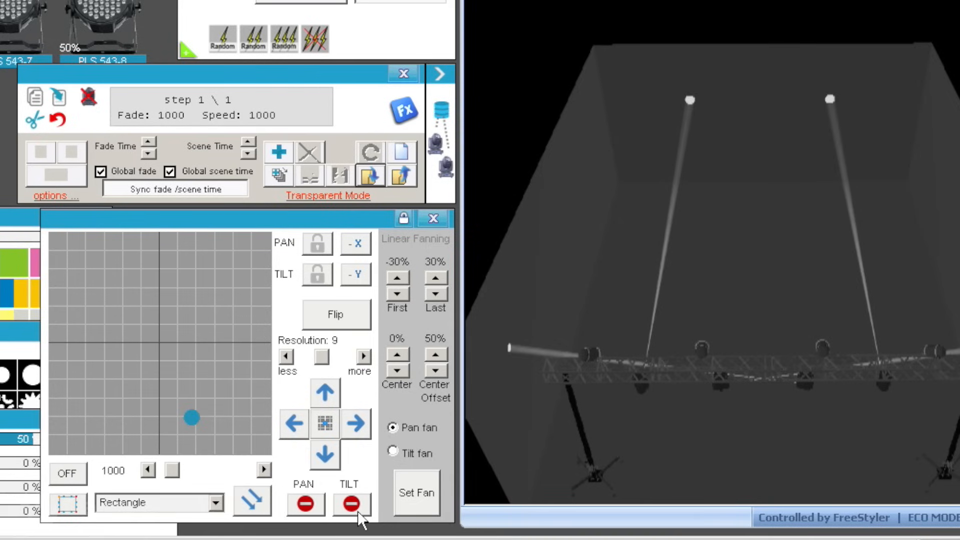
Cycle the pan and tilt transition modes of Ion 132F heads 2 and 3 through fade and snap
click(308, 509)
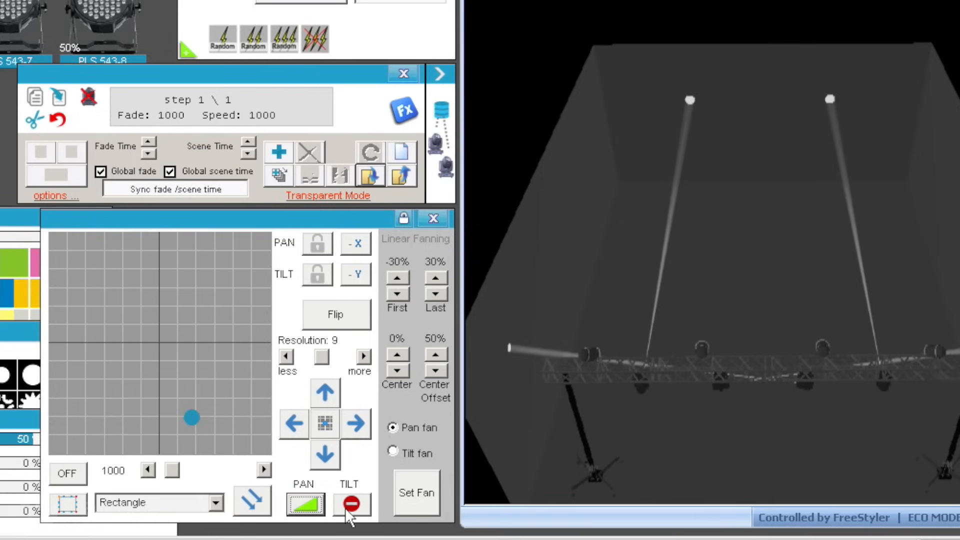
click(349, 510)
click(340, 505)
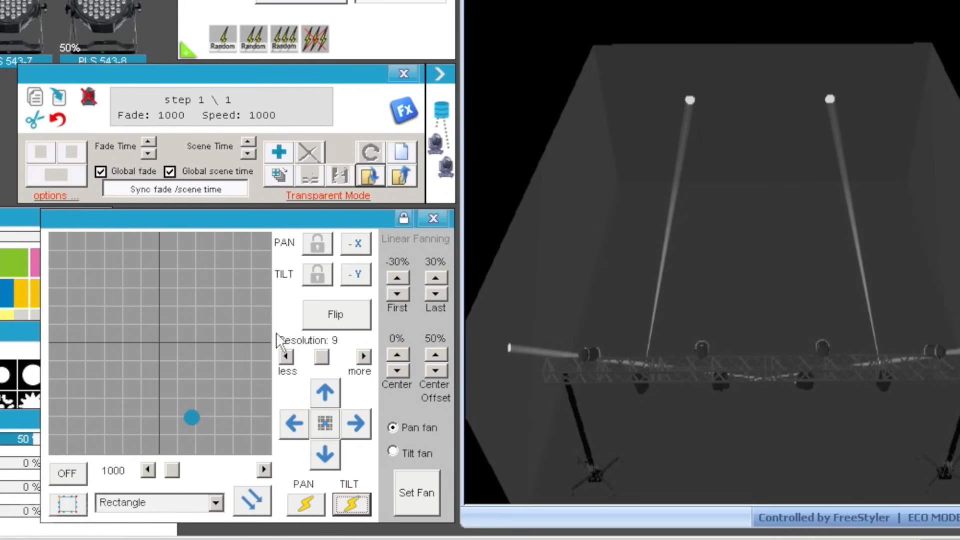
click(305, 505)
click(349, 510)
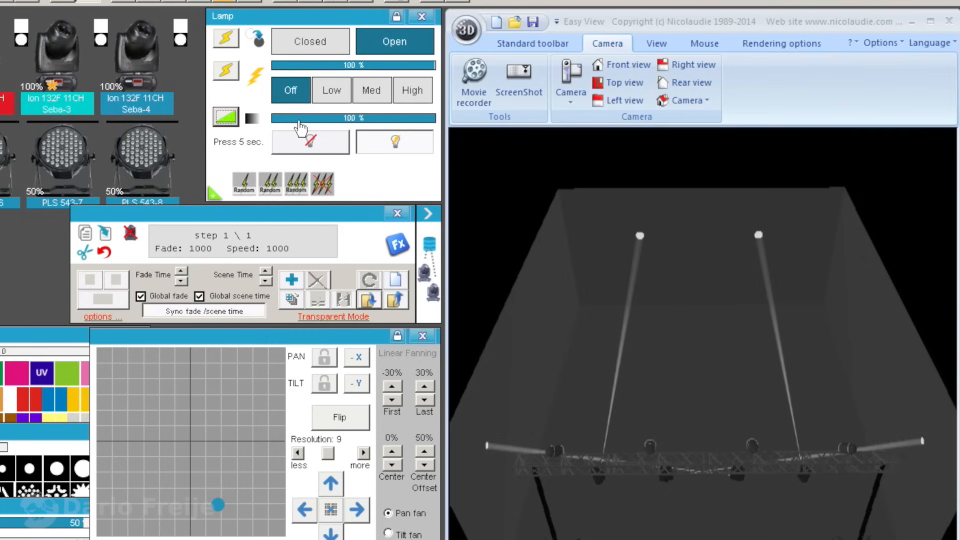
Dim Ion 132F heads 2 and 3 to 0%, restore 100% intensity with a snap transition, and clear the head selection
click(589, 213)
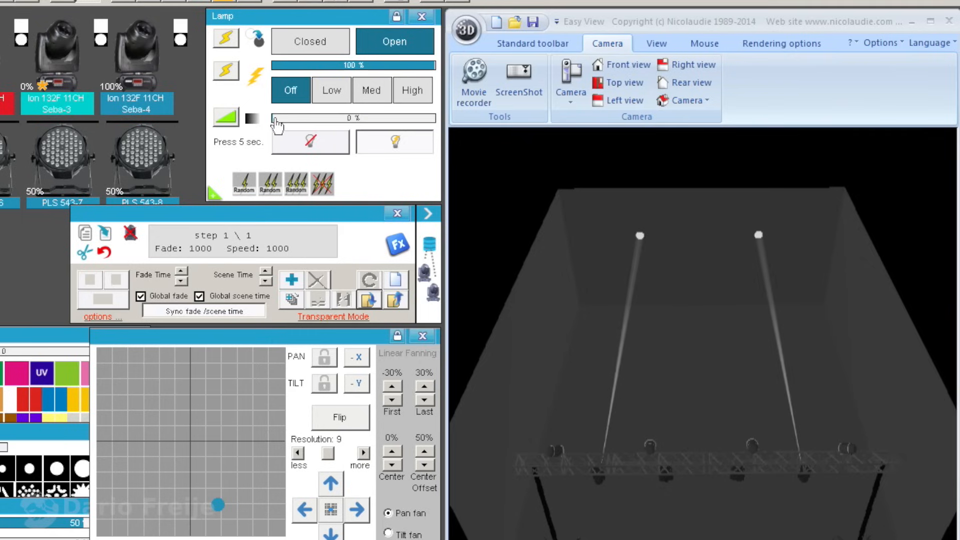
click(395, 141)
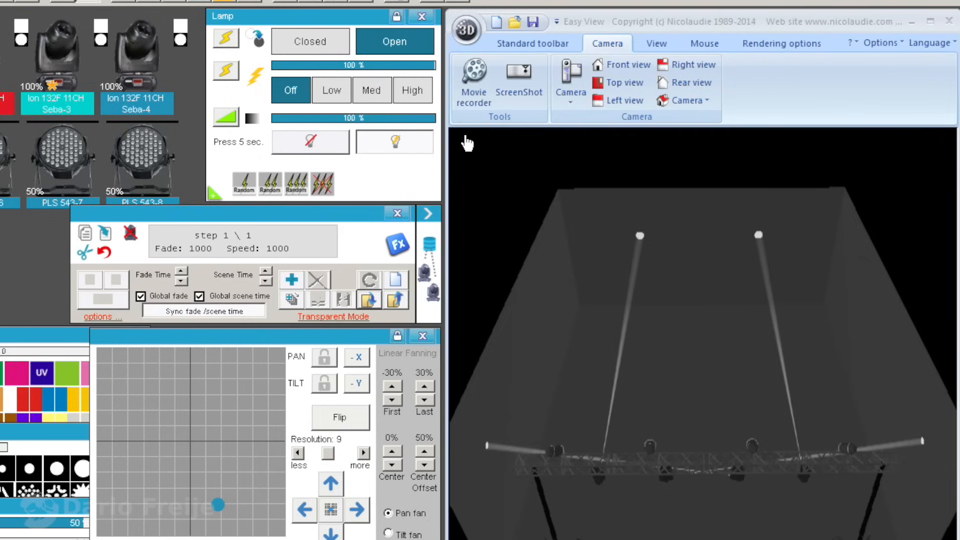
click(230, 120)
drag(292, 120, 454, 132)
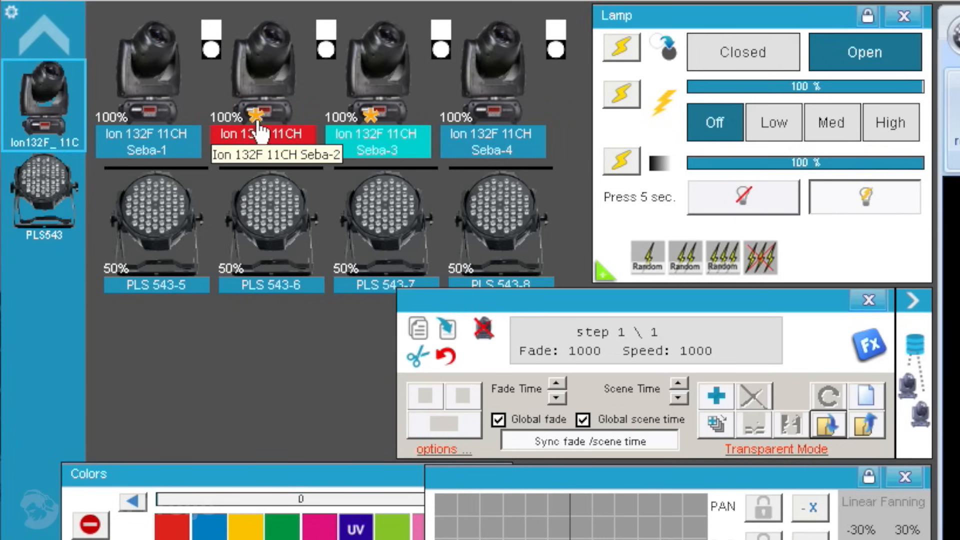
click(36, 122)
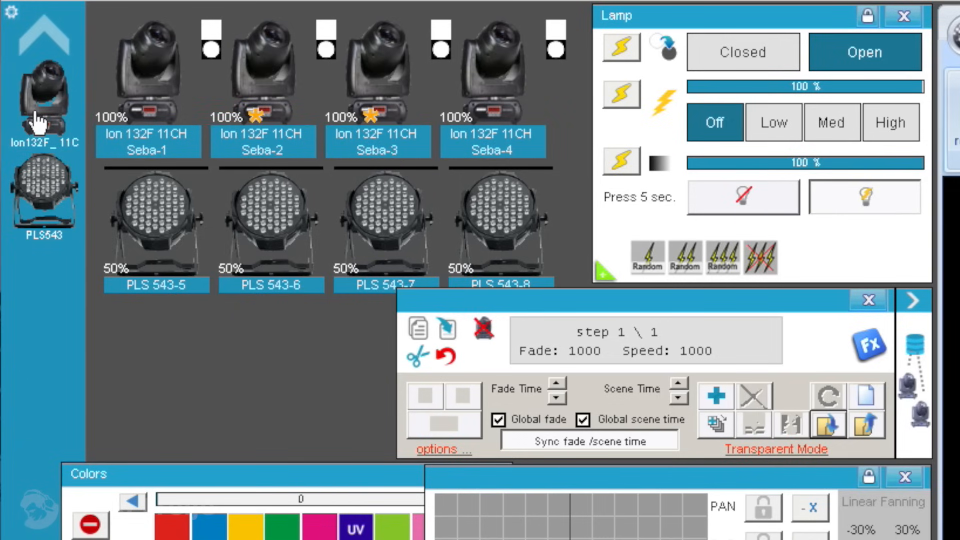
Record an open shutter for all four Ion 132F heads and set their intensity transition to fade
click(36, 123)
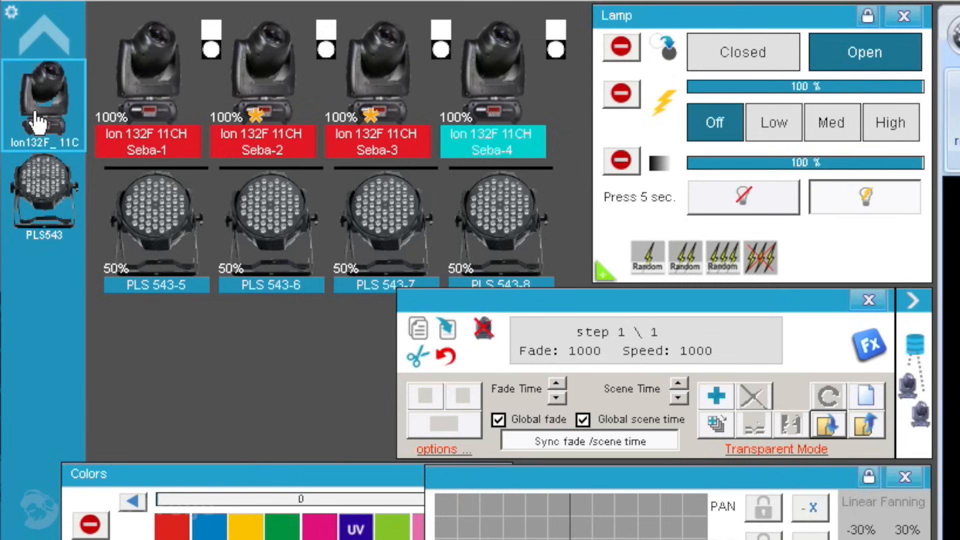
click(847, 51)
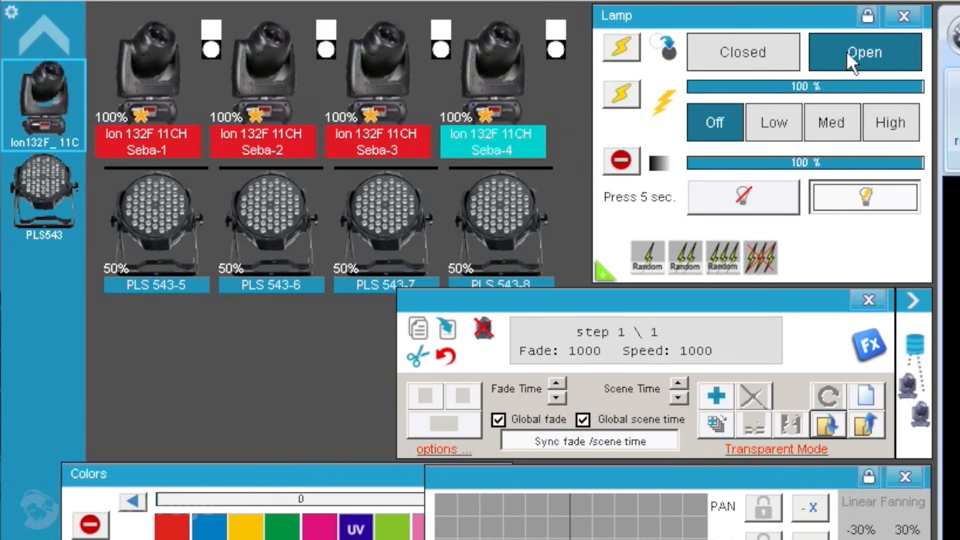
click(623, 164)
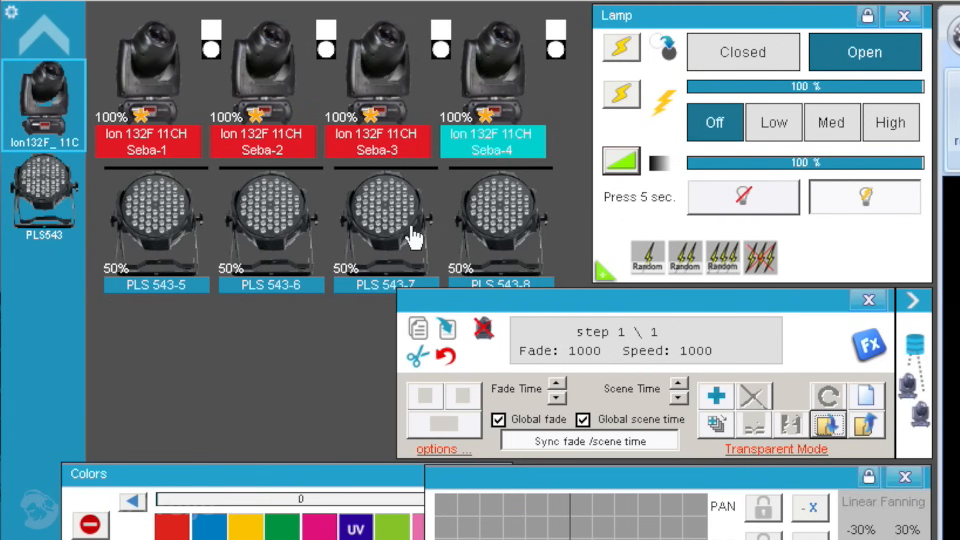
Record blue for the four heads, with the second Beam channel at 100% and the third at 9%
click(258, 475)
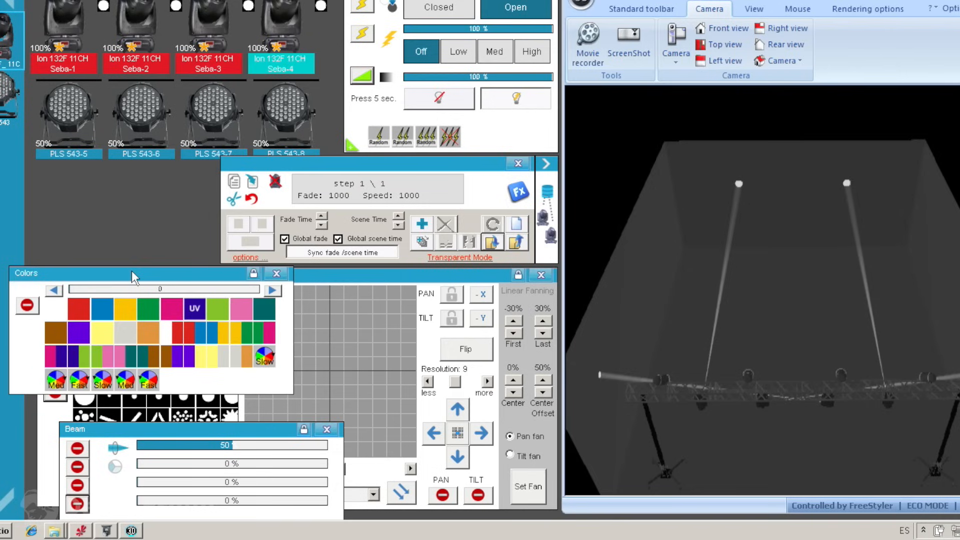
click(104, 311)
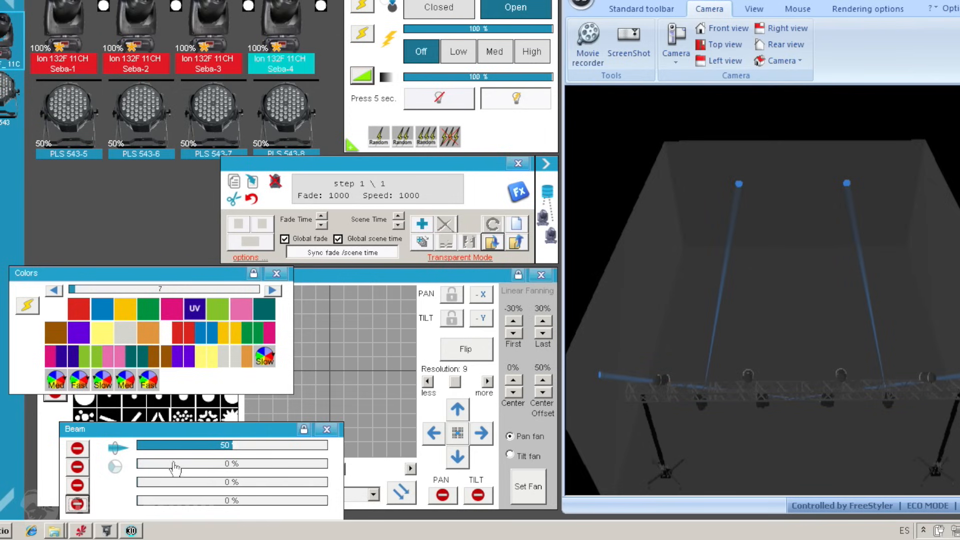
drag(148, 470, 407, 467)
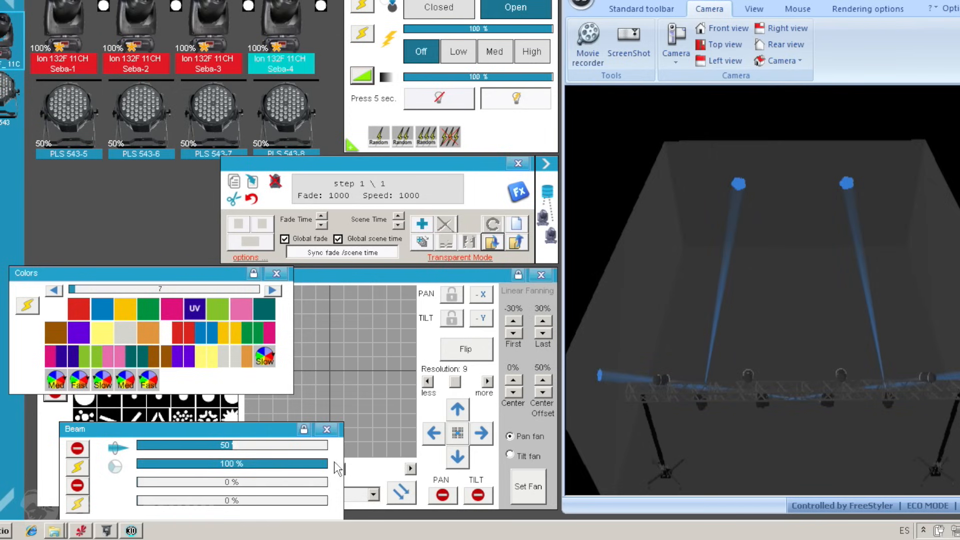
click(156, 483)
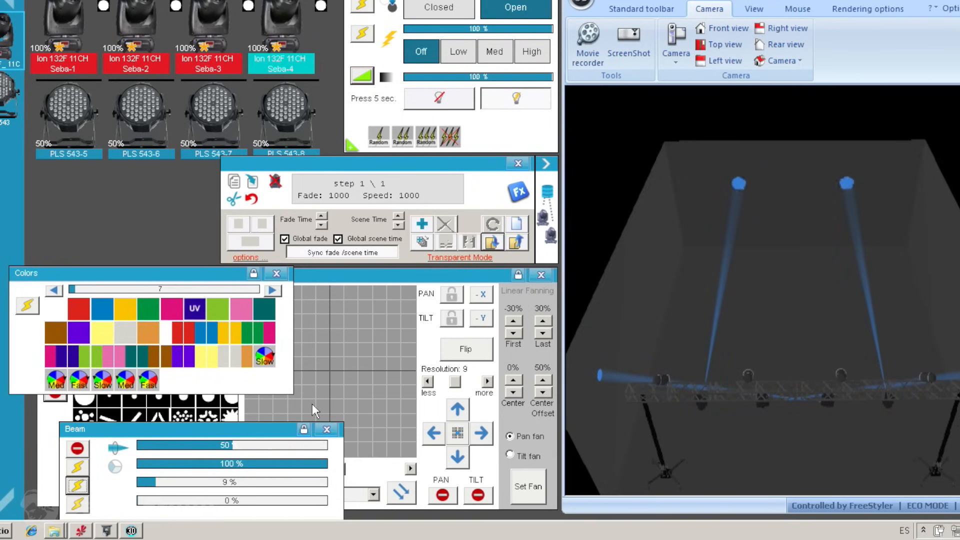
click(50, 434)
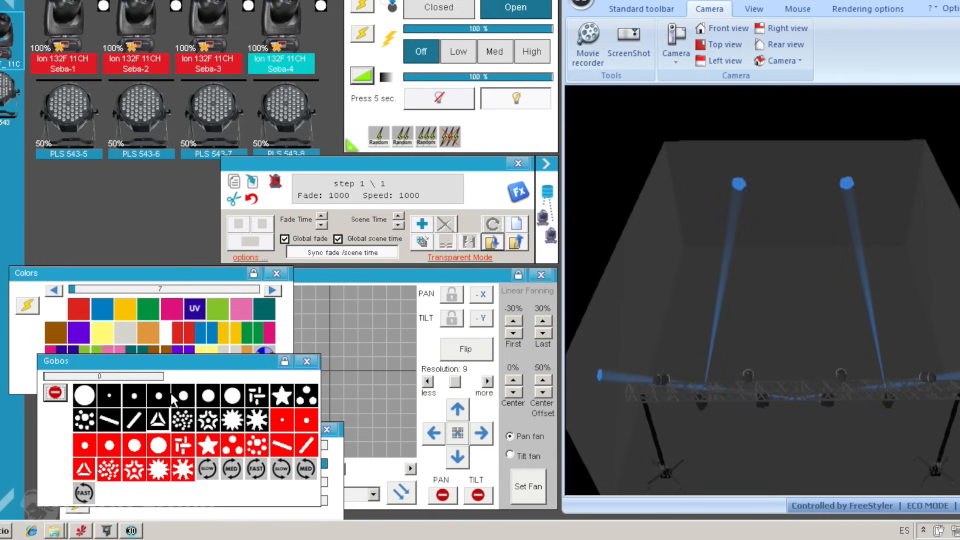
click(160, 277)
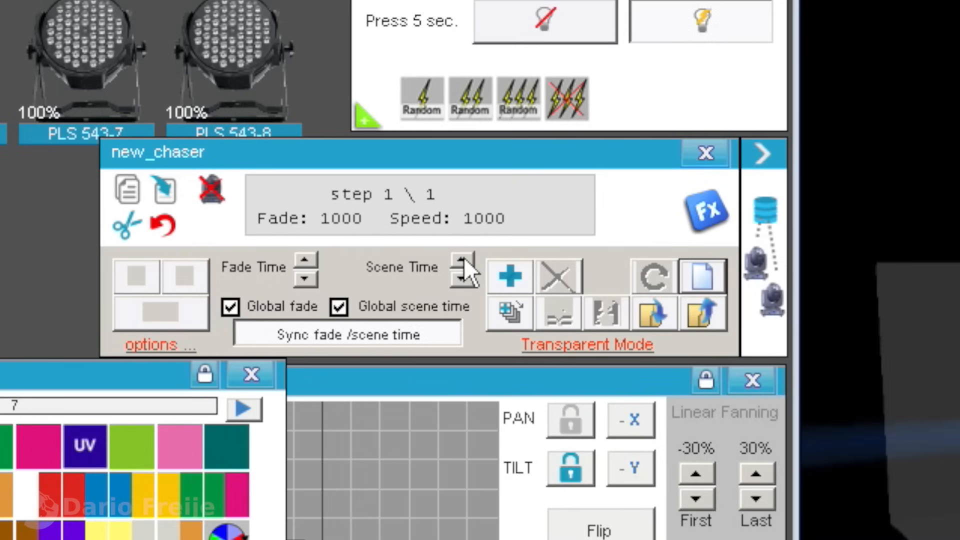
Set the sequence's fade time and scene time to 4000
click(464, 257)
click(463, 257)
click(464, 257)
click(464, 257)
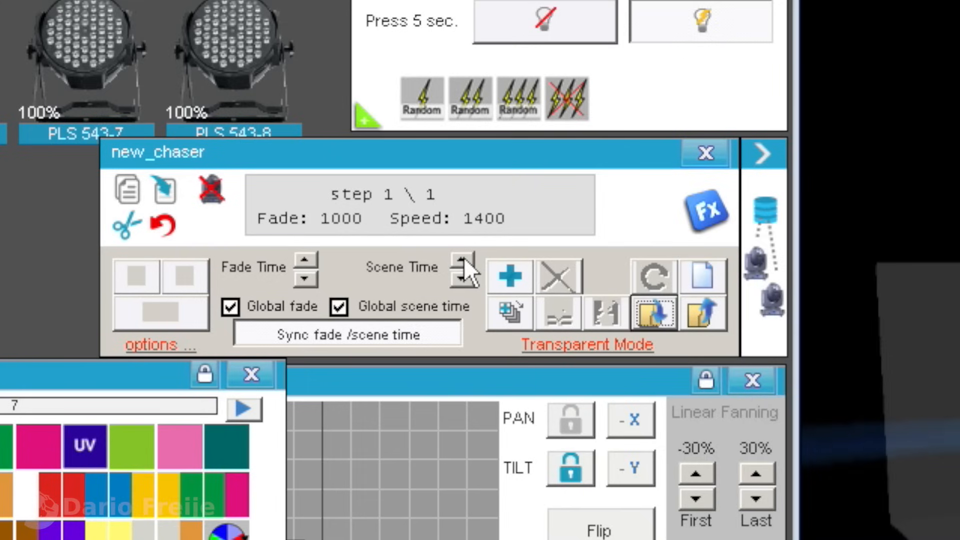
click(464, 257)
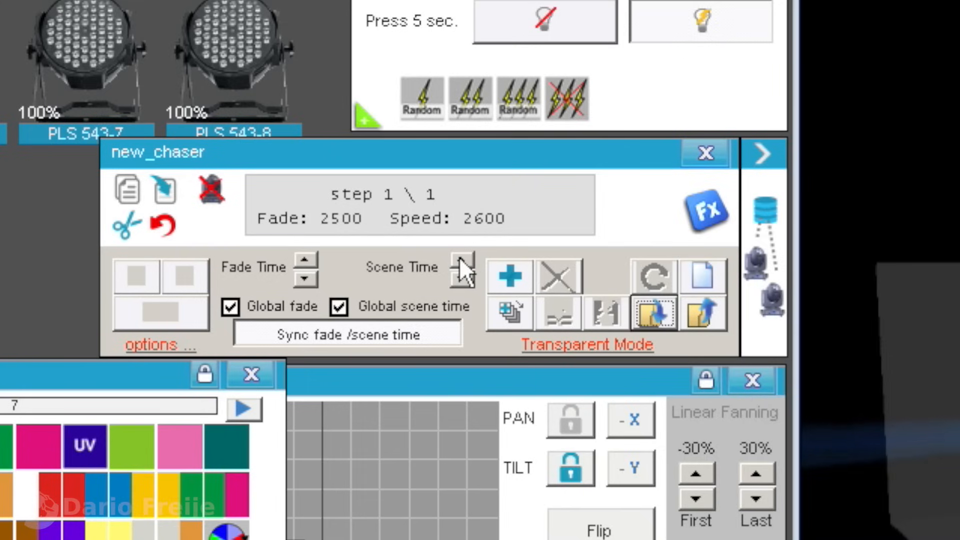
click(464, 257)
click(463, 257)
click(463, 258)
click(463, 257)
click(464, 258)
click(464, 257)
click(464, 257)
click(464, 257)
click(460, 258)
click(460, 258)
click(460, 258)
click(460, 259)
click(460, 258)
click(460, 258)
click(460, 258)
click(461, 258)
click(460, 279)
click(460, 280)
Extend the sequence to seven steps, recording magenta (16) in step 3 and violet (34) in step 5
click(508, 275)
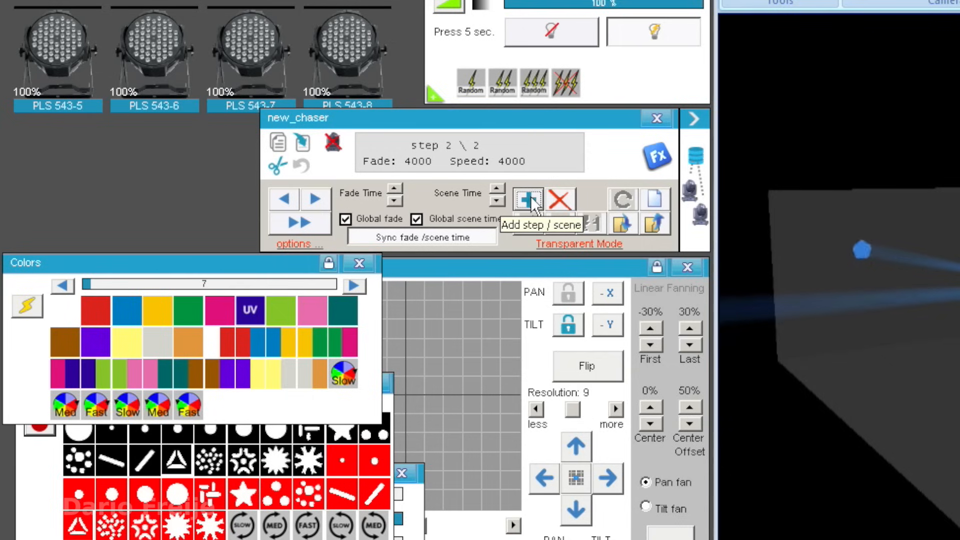
click(408, 273)
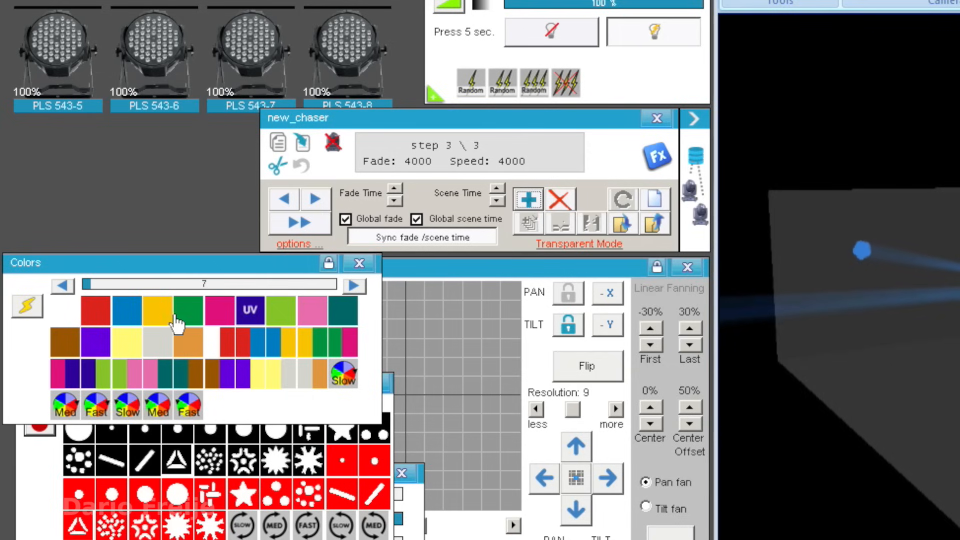
click(219, 324)
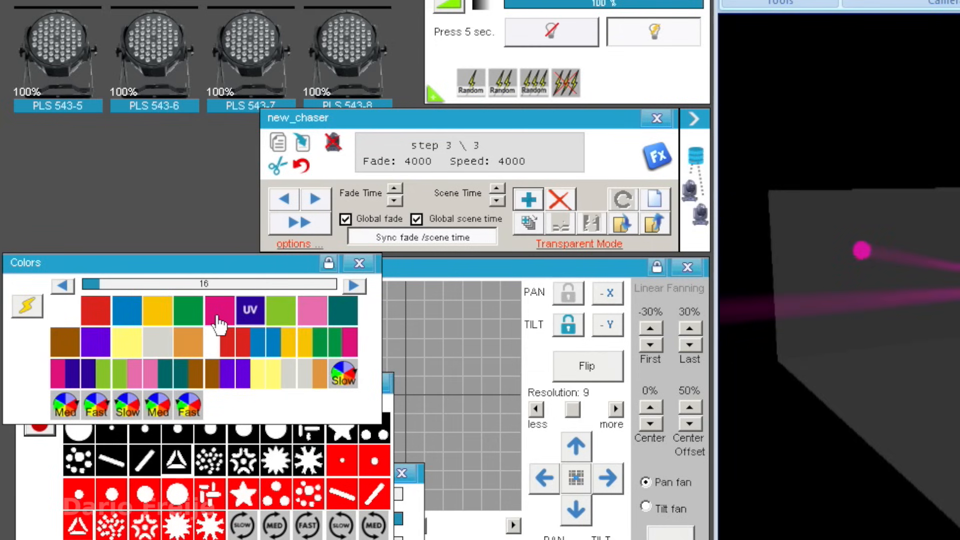
click(535, 202)
click(536, 201)
click(92, 351)
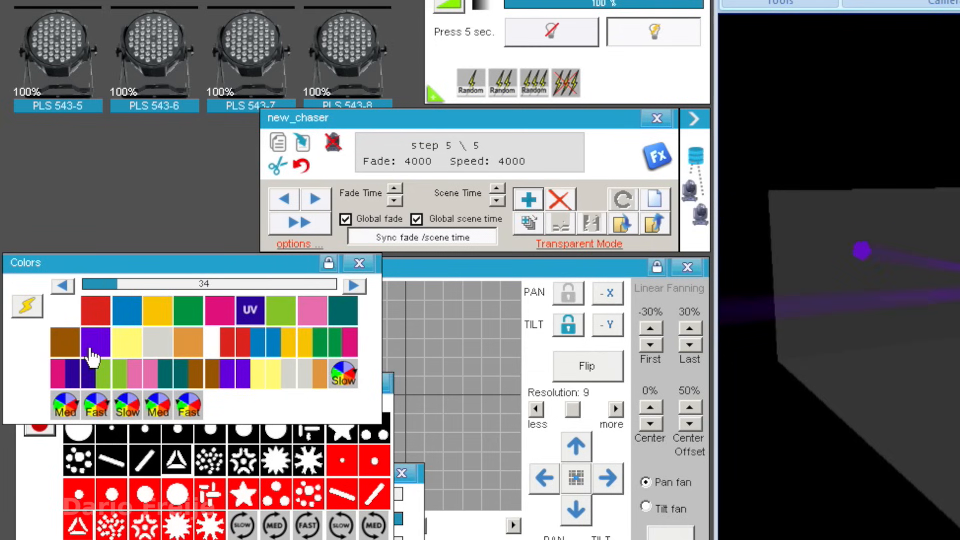
click(525, 201)
click(525, 202)
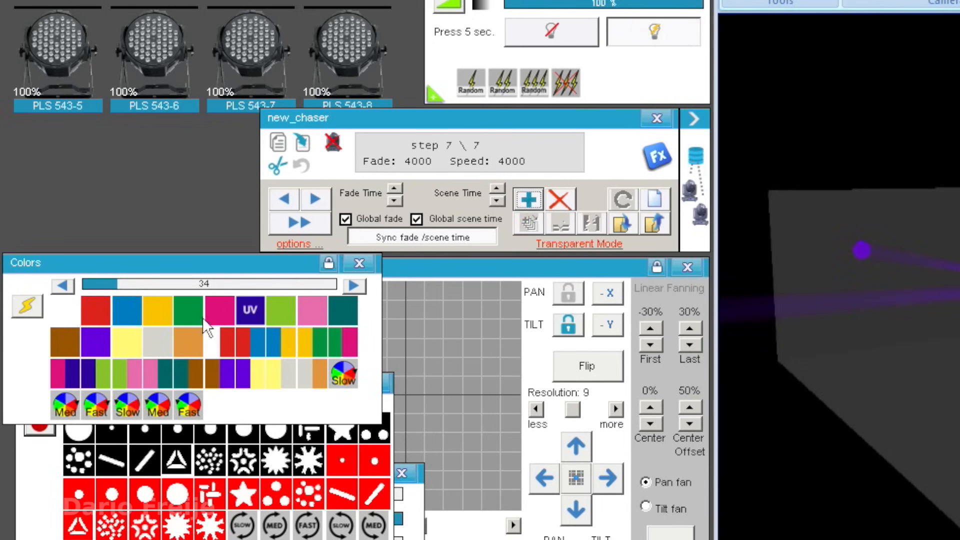
Record pink (25) in step 7 and UV (19) in step 9, extending the sequence to ten steps
click(311, 319)
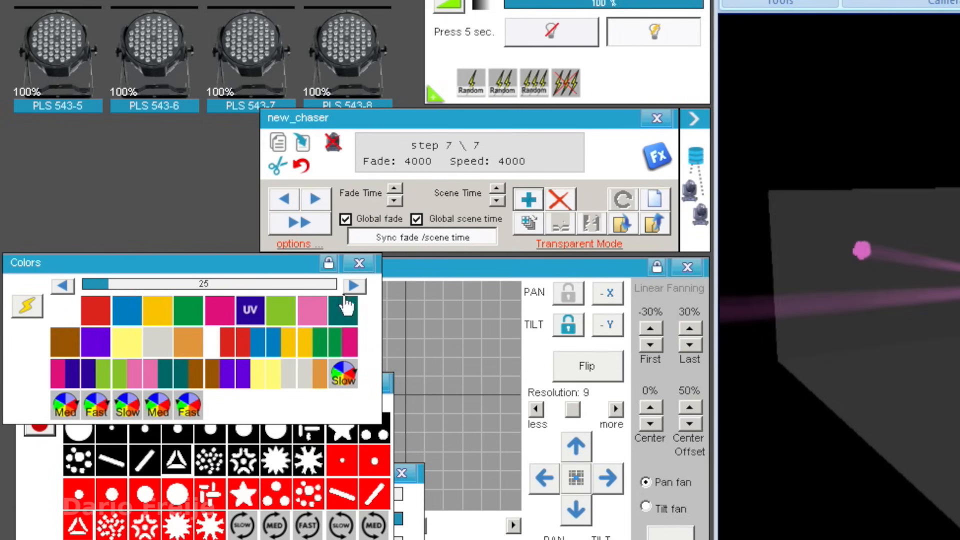
click(526, 201)
click(527, 201)
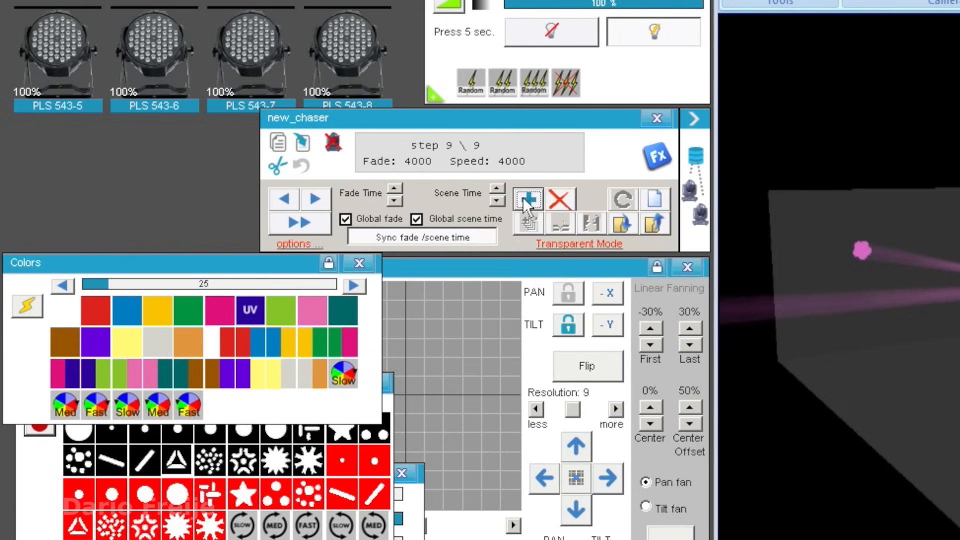
click(252, 313)
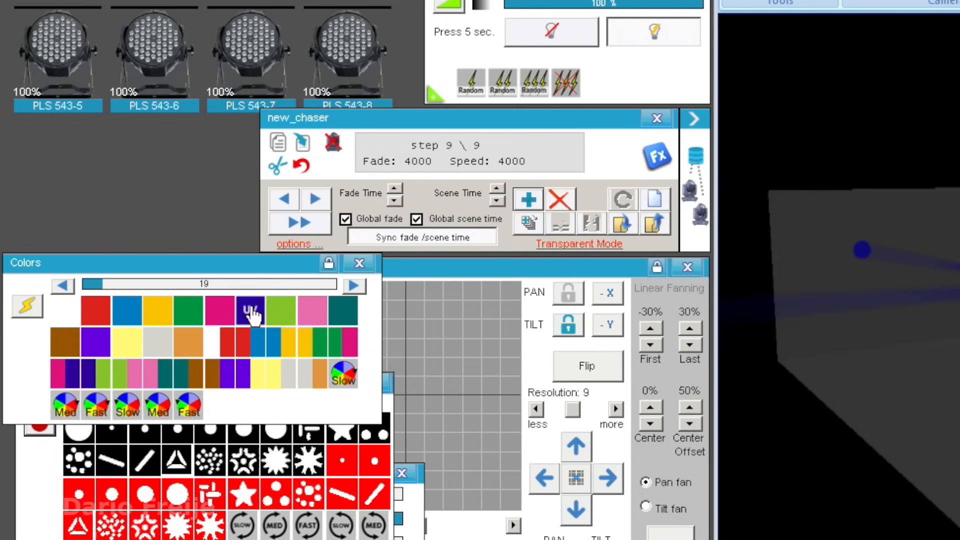
click(526, 201)
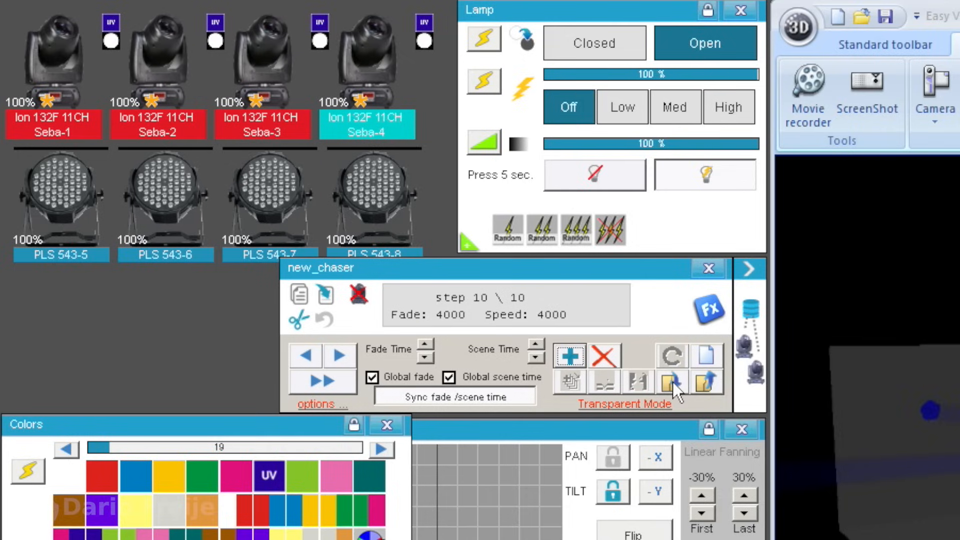
Save the color sequence as IonColAguante1 and start a new empty sequence
click(623, 224)
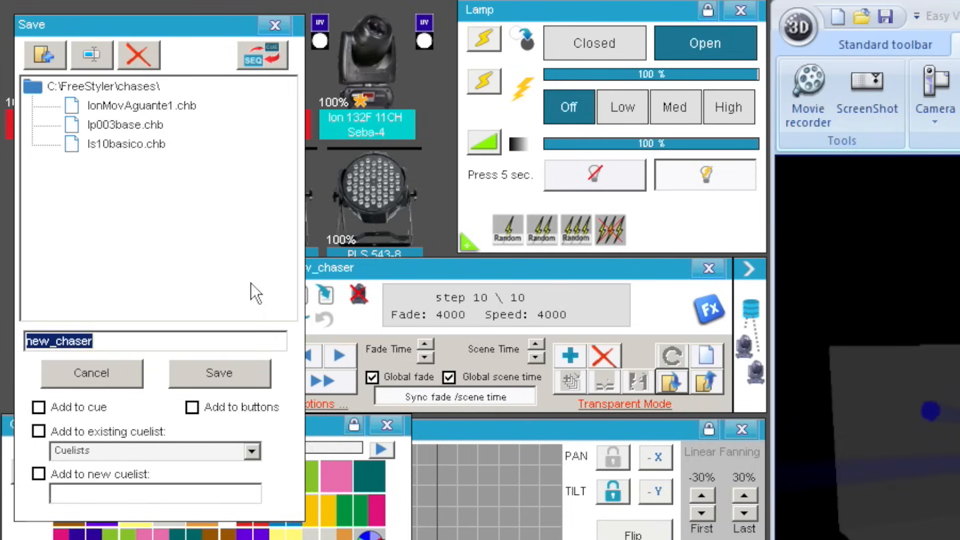
text(IonCol)
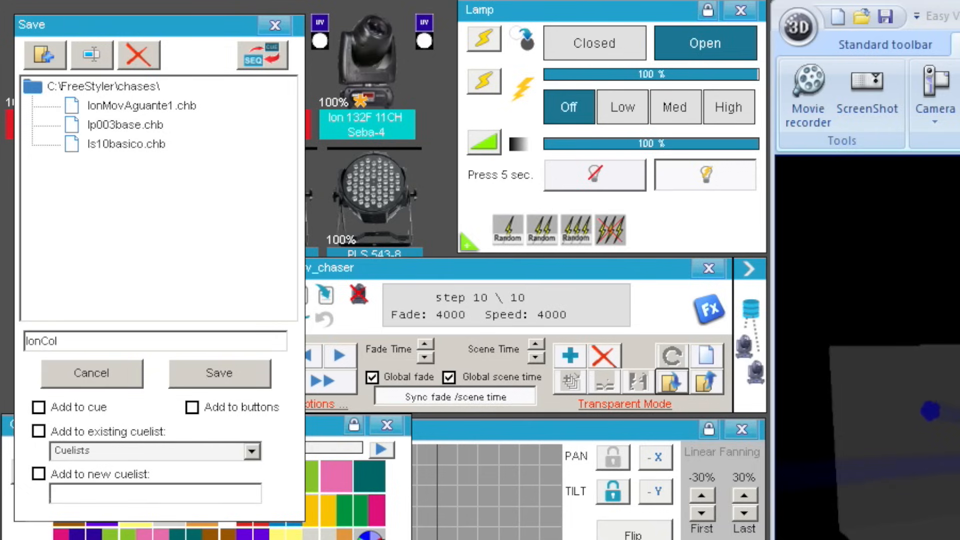
text(Aguante1)
click(200, 381)
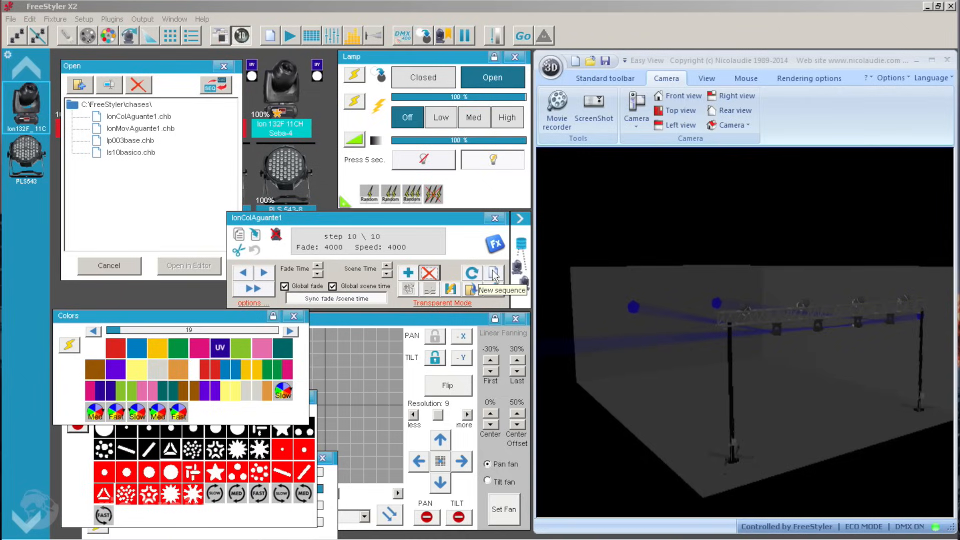
click(493, 275)
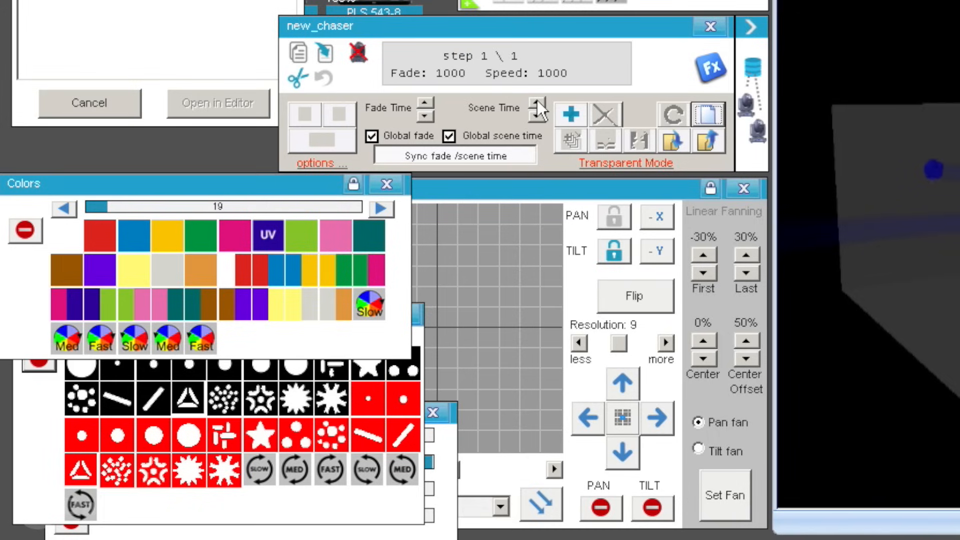
Set the new sequence's fade time and scene time to 4000
click(538, 102)
click(537, 101)
click(537, 101)
click(537, 102)
click(538, 101)
click(538, 101)
click(538, 101)
Record the black circle gobo with value 8 in step 1 and extend the sequence to five steps
click(38, 419)
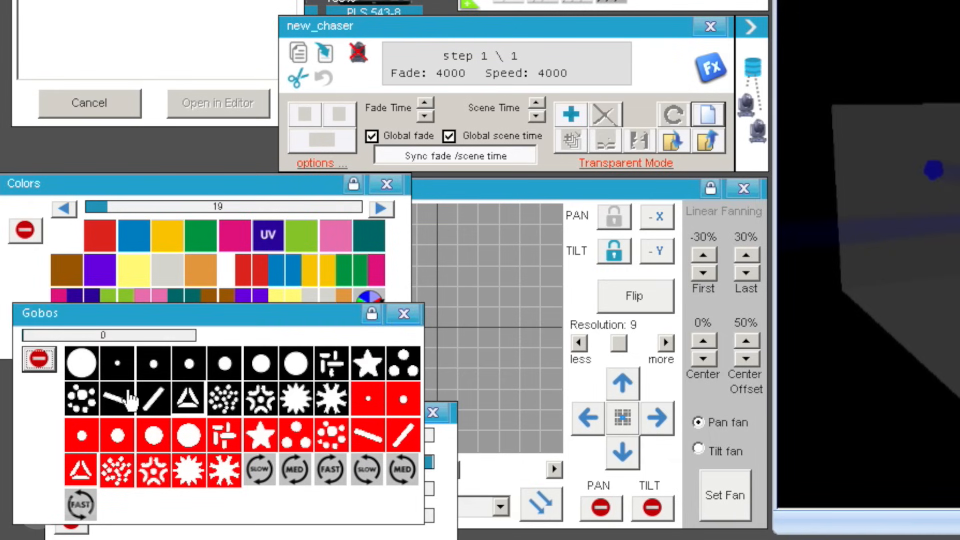
click(233, 373)
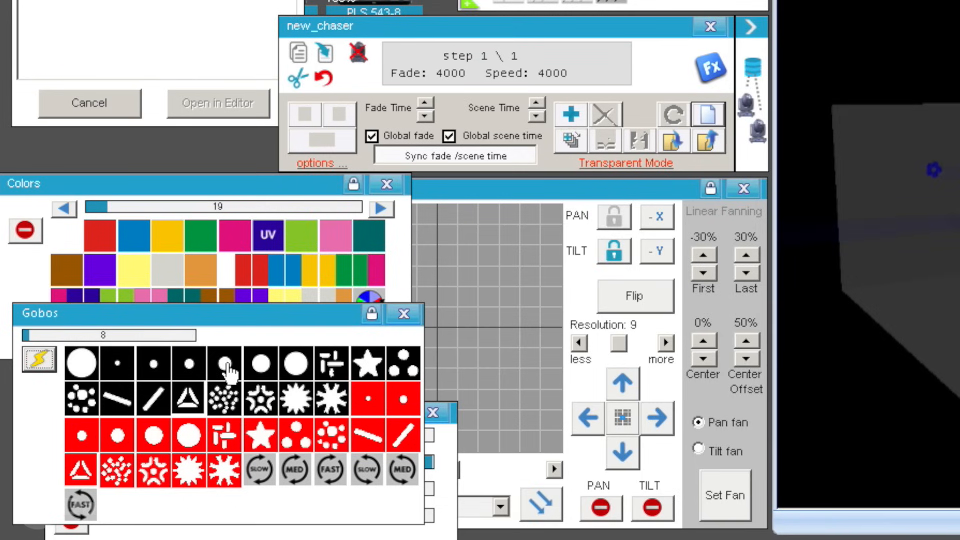
click(538, 102)
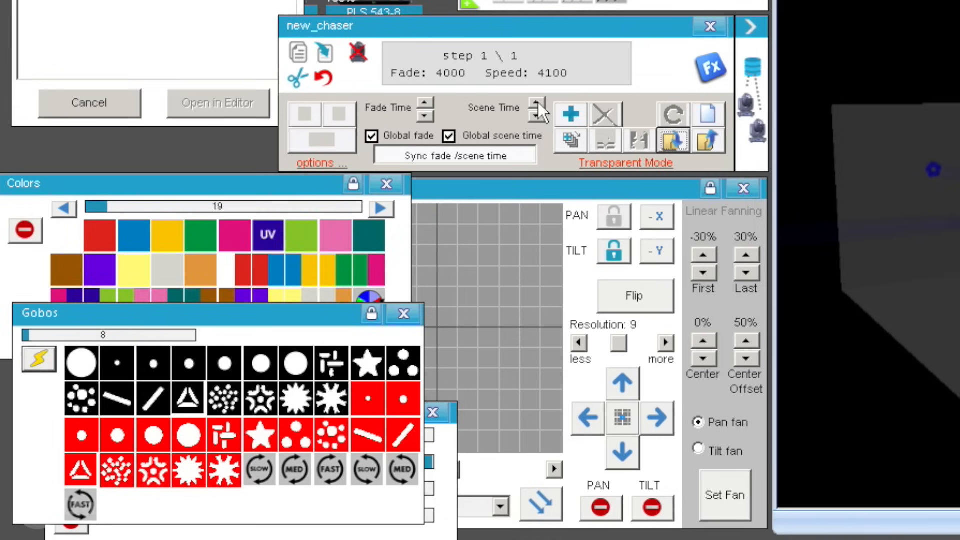
click(569, 119)
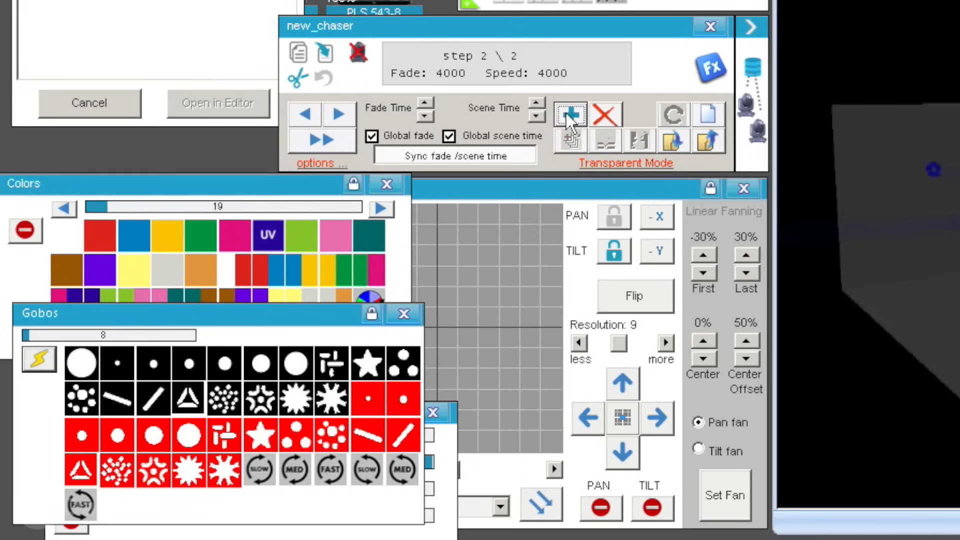
double_click(566, 113)
click(574, 114)
Record the black gobo with value 14 in step 5 and extend the sequence to nine steps
click(330, 367)
click(571, 114)
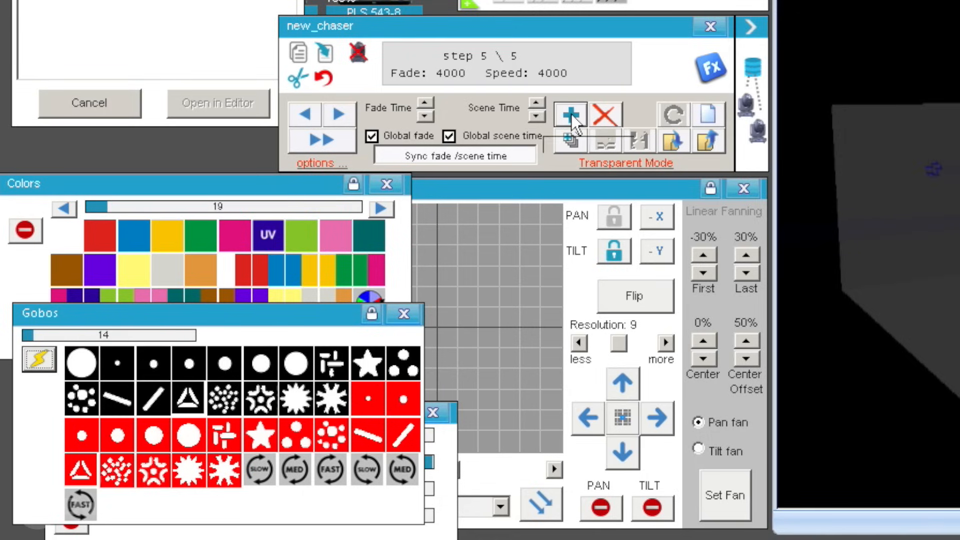
click(571, 114)
click(571, 114)
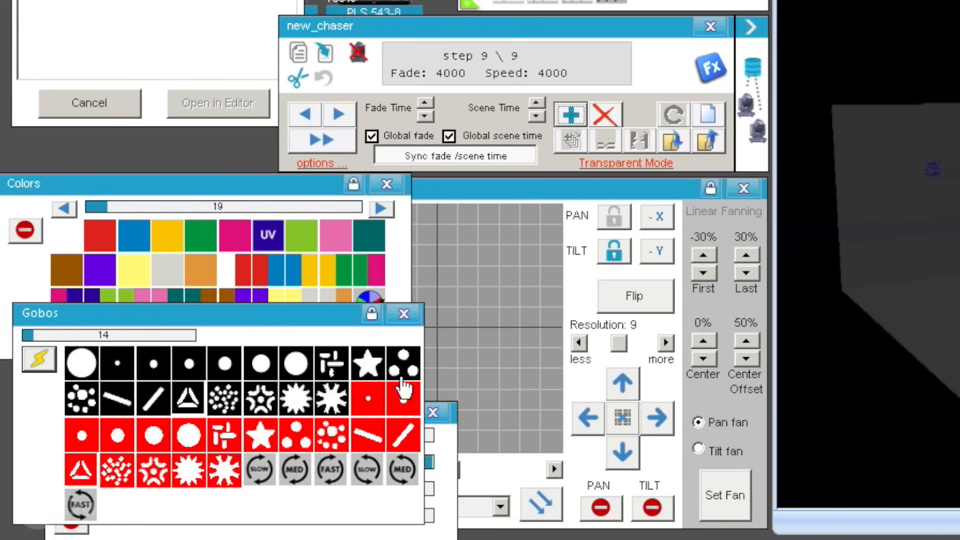
Record the black dots gobo with value 20 in step 9 and extend the sequence to 13 steps
click(89, 397)
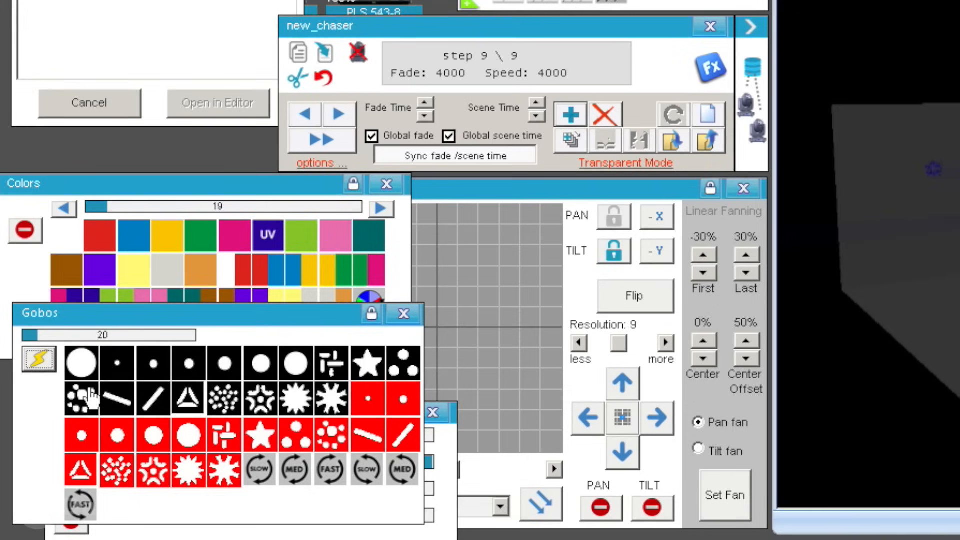
click(571, 114)
click(571, 114)
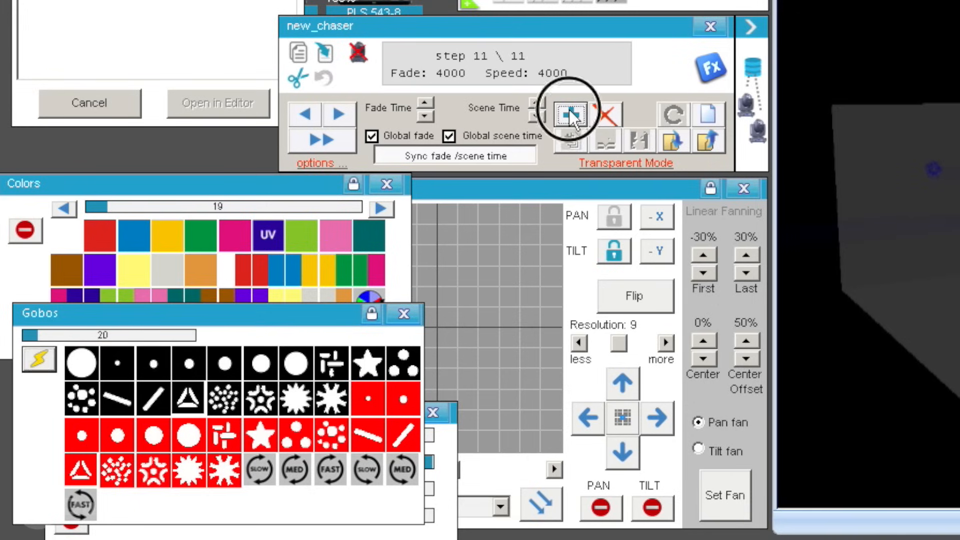
click(571, 115)
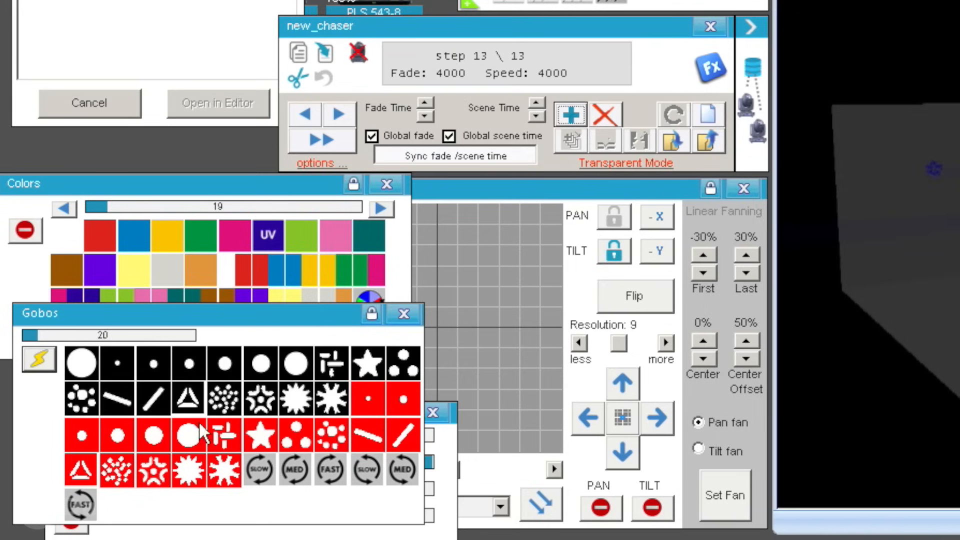
Record the black star-shaped gobo with value 30 in step 13 and extend the sequence to 16 steps
click(263, 405)
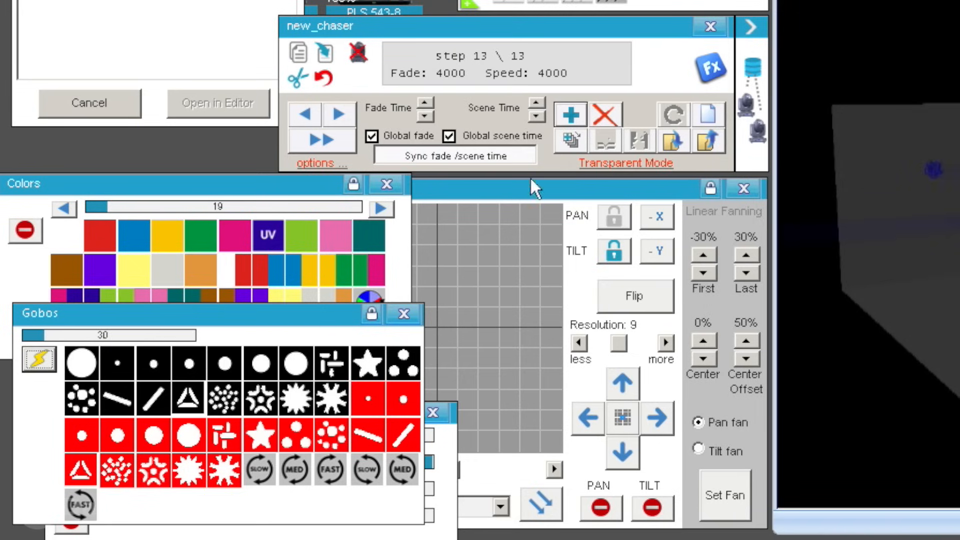
click(573, 116)
click(572, 116)
click(572, 116)
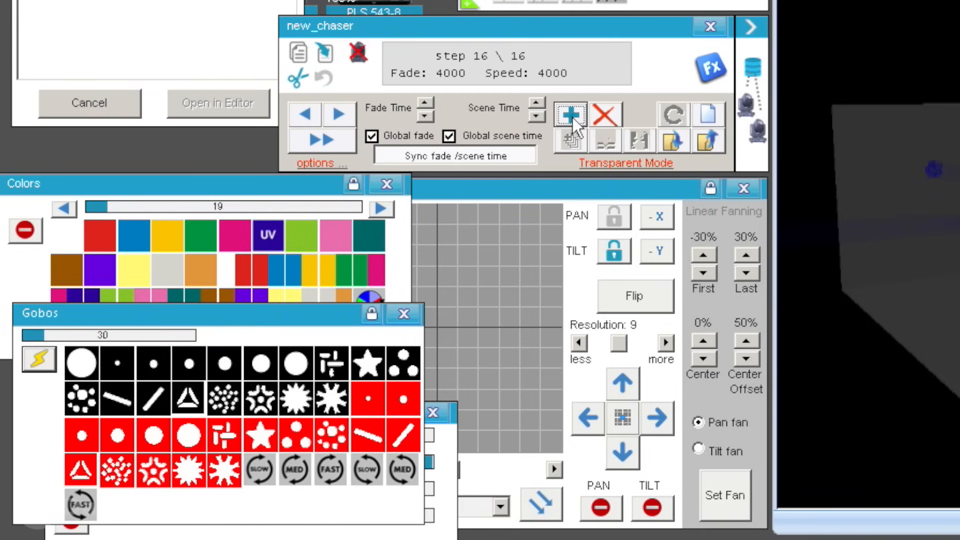
Record the black sunburst-shaped gobo with value 34 in step 17 and extend the sequence to 20 steps
click(572, 116)
click(308, 408)
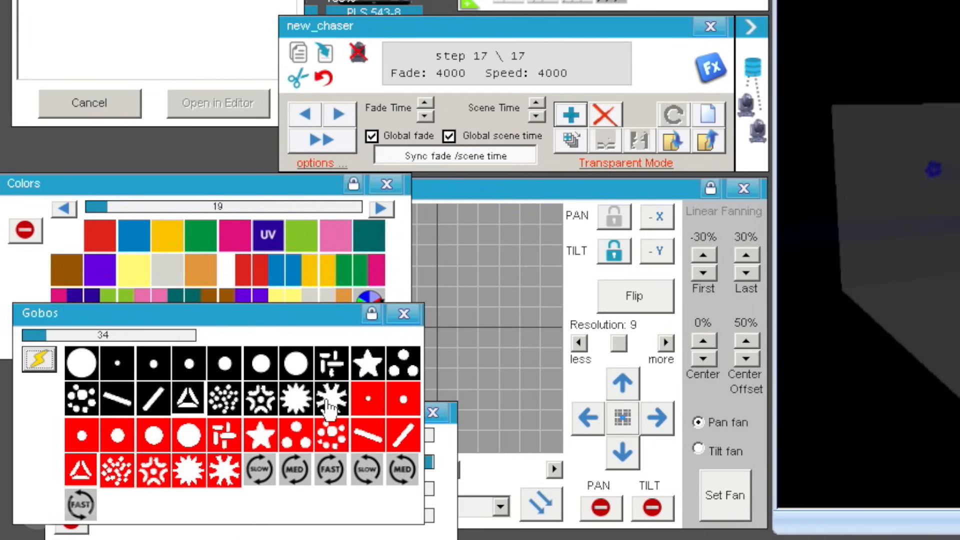
click(570, 114)
click(570, 114)
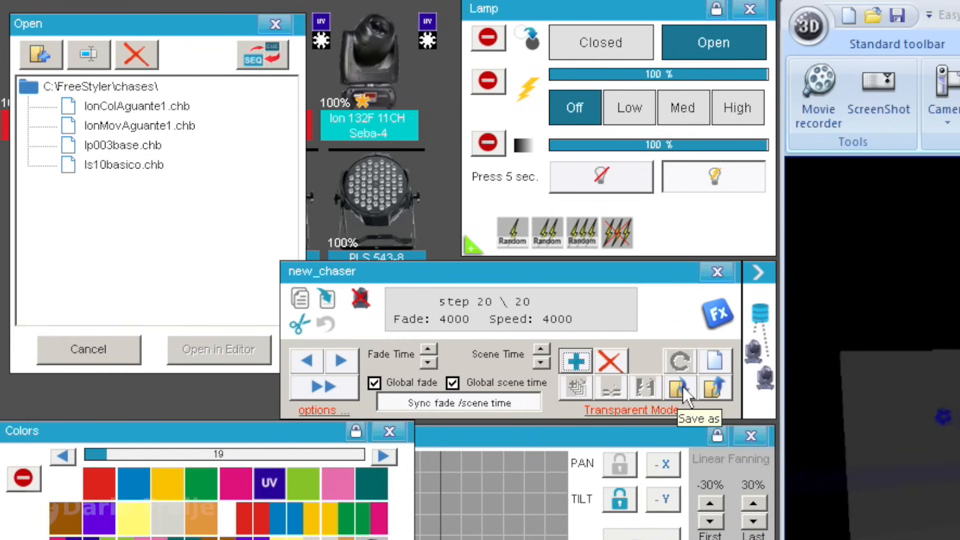
Save the gobo sequence as IonGobAguante1 and close the sequence editor
click(675, 142)
text(IonGo)
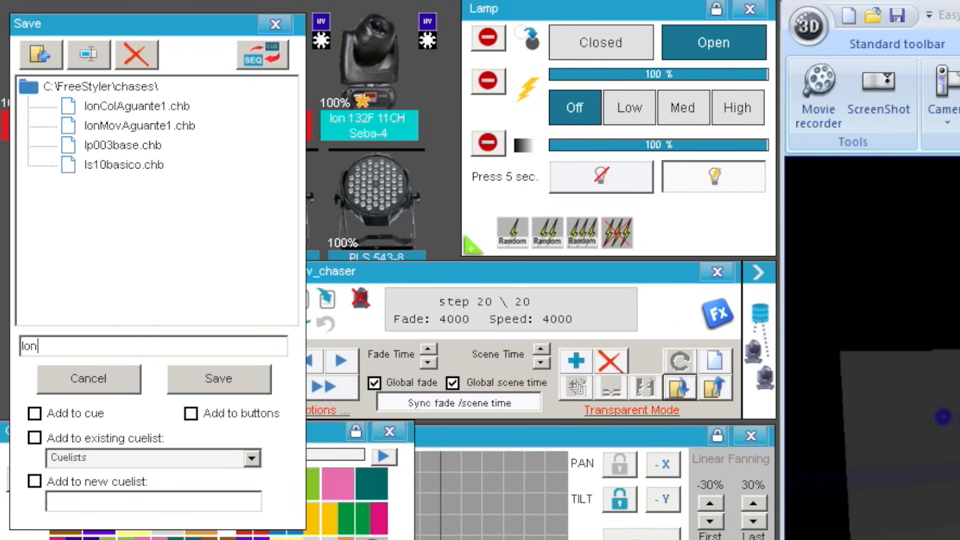
text(bAguante1)
click(247, 380)
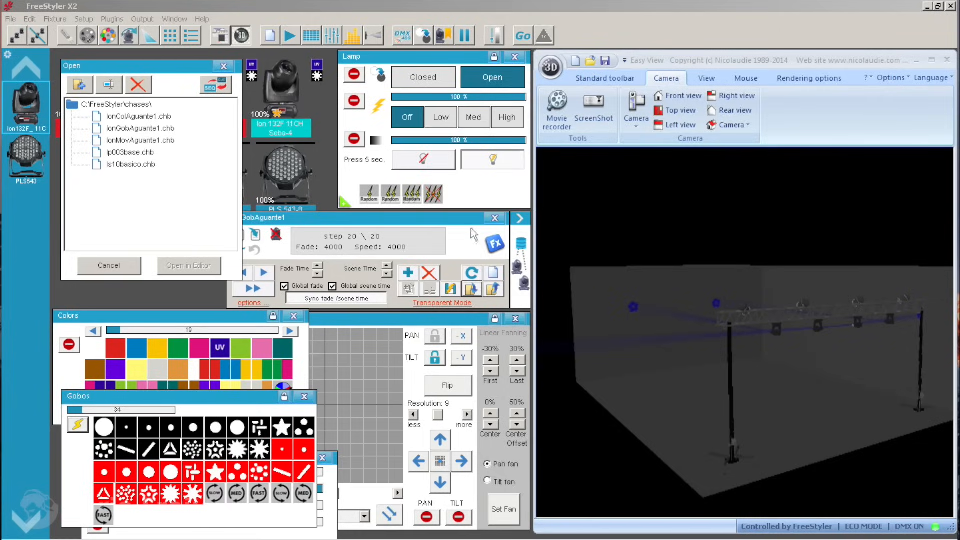
click(495, 218)
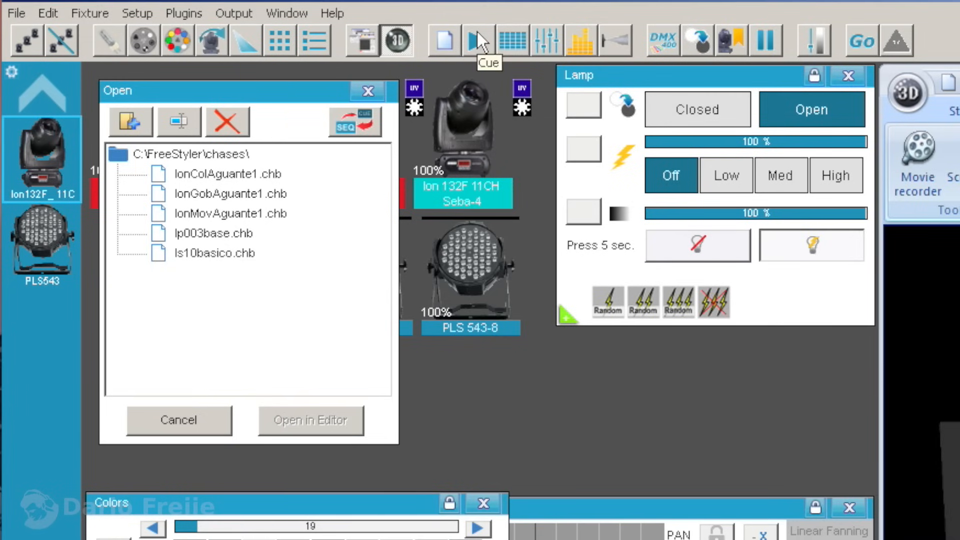
Open the cue window and arrange it below the sequence file list, moving the 3D visualizer aside to uncover the cue buttons
click(477, 40)
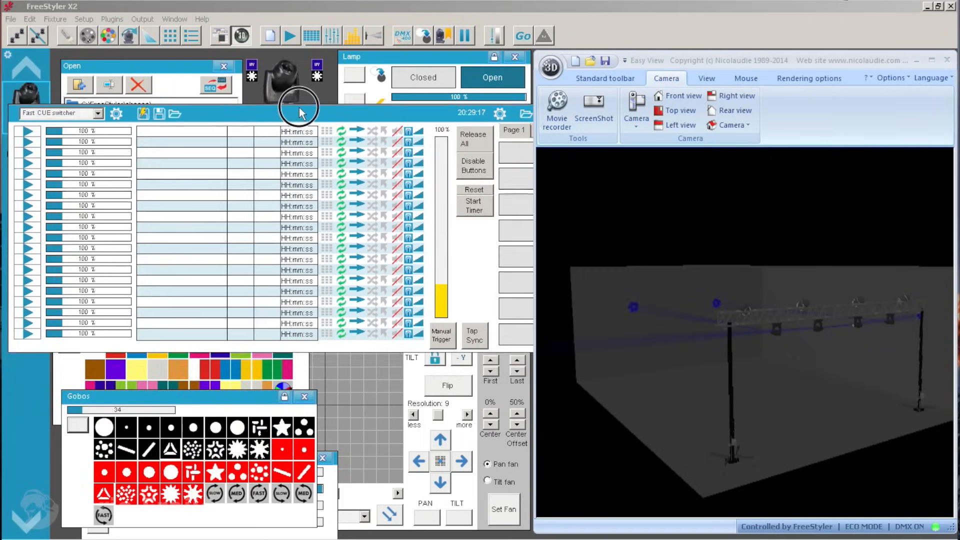
drag(483, 151, 507, 404)
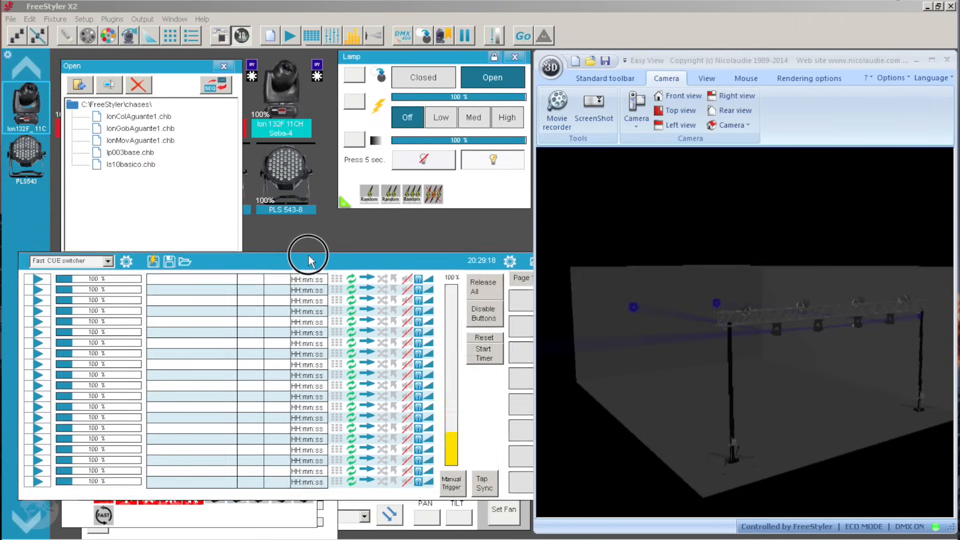
drag(309, 260, 294, 269)
drag(534, 81, 653, 82)
Assign IonMovAguante1, IonColAguante1 and IonGobAguante1 to the first three slots of the cue, in that order
click(145, 117)
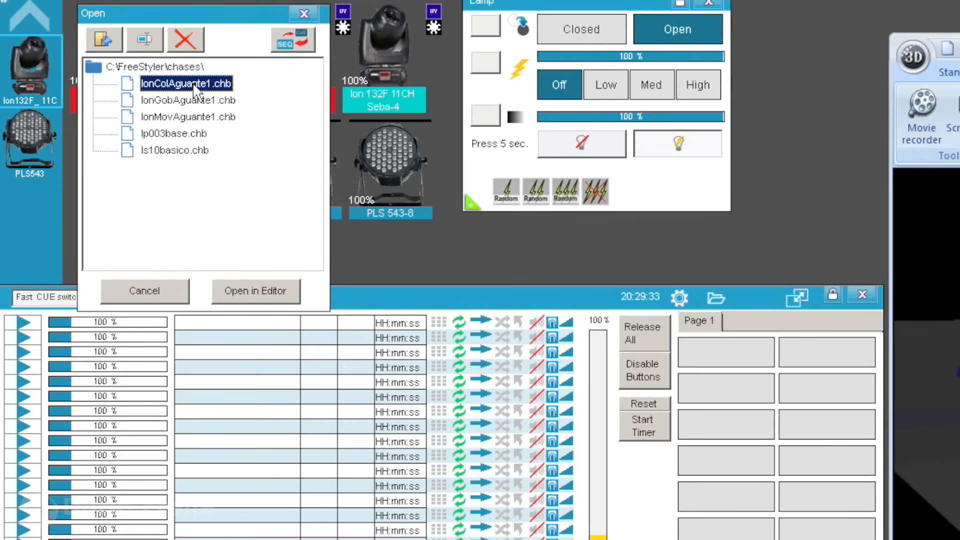
drag(195, 90, 227, 326)
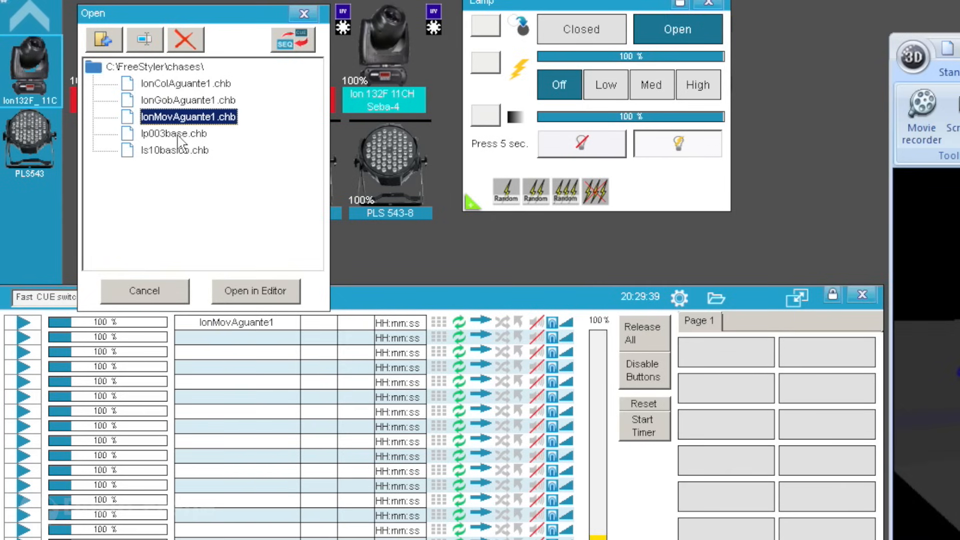
drag(177, 91, 229, 338)
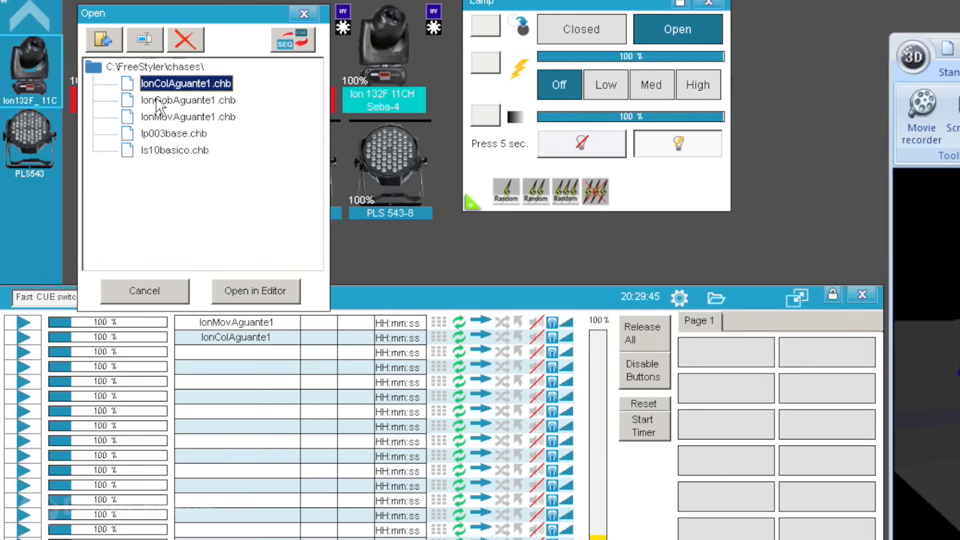
drag(156, 100, 235, 359)
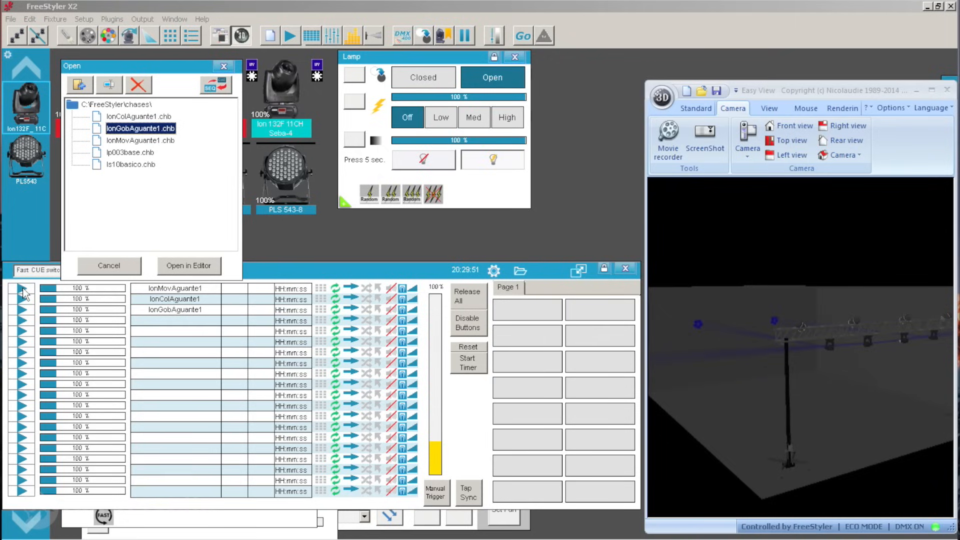
Play the movement, color and gobo sequences together and examine their combined effect up close in the 3D visualizer
click(22, 289)
click(22, 299)
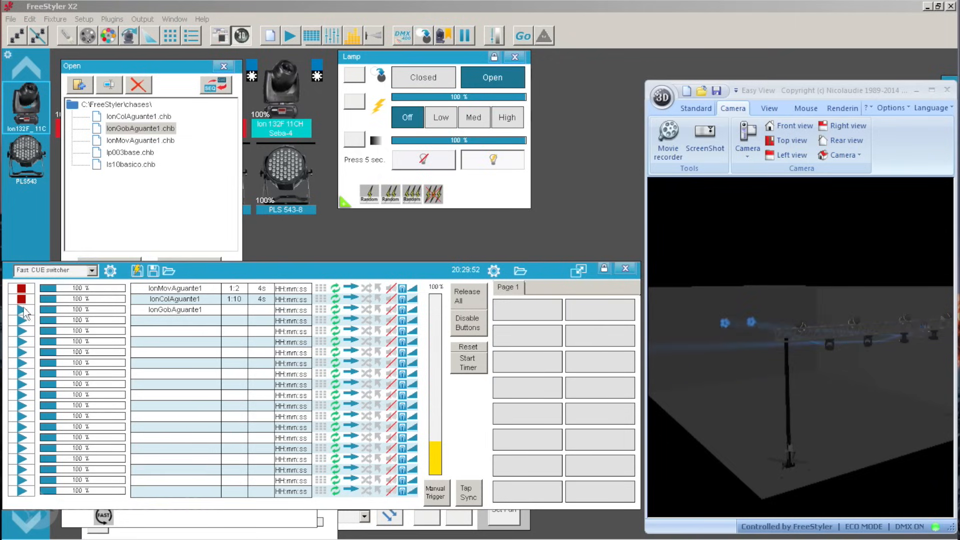
click(22, 310)
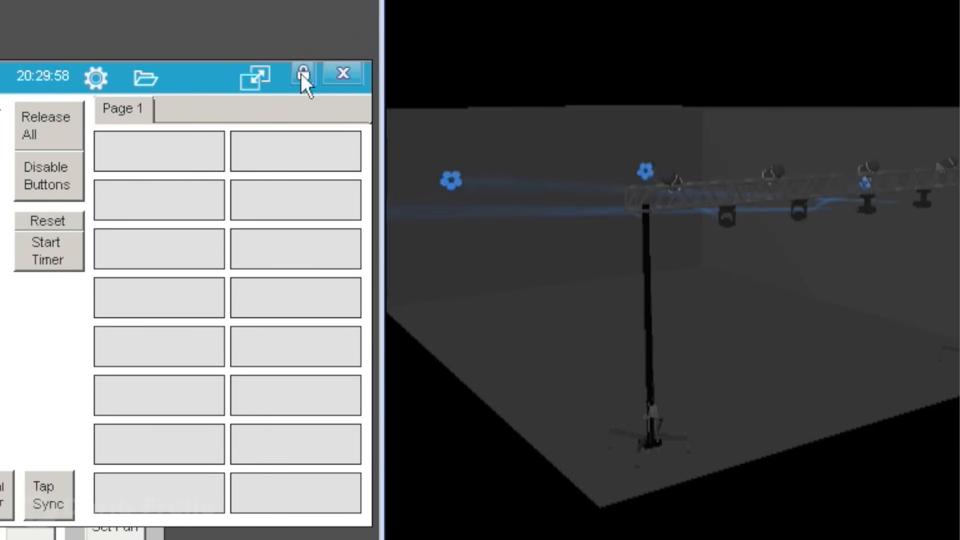
drag(520, 176, 415, 193)
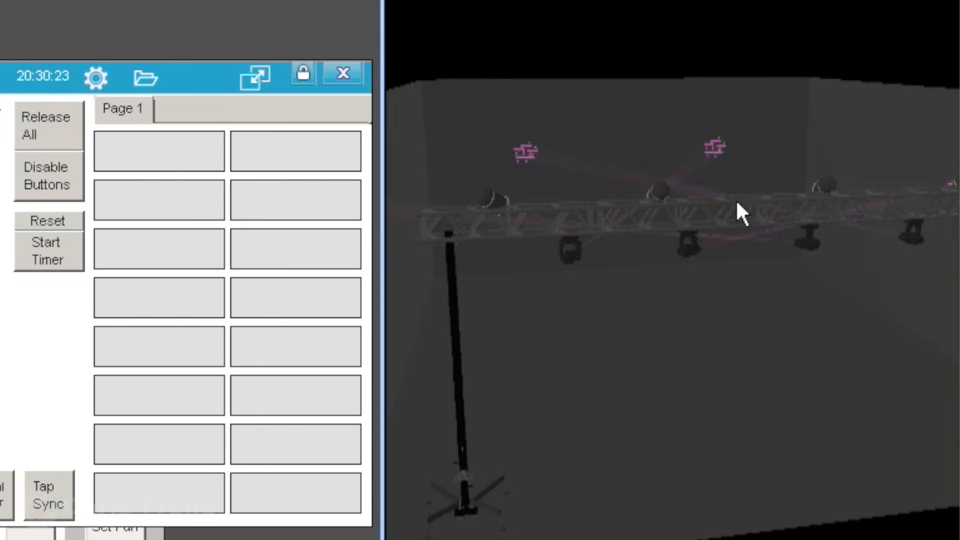
scroll(737, 203, up, 5)
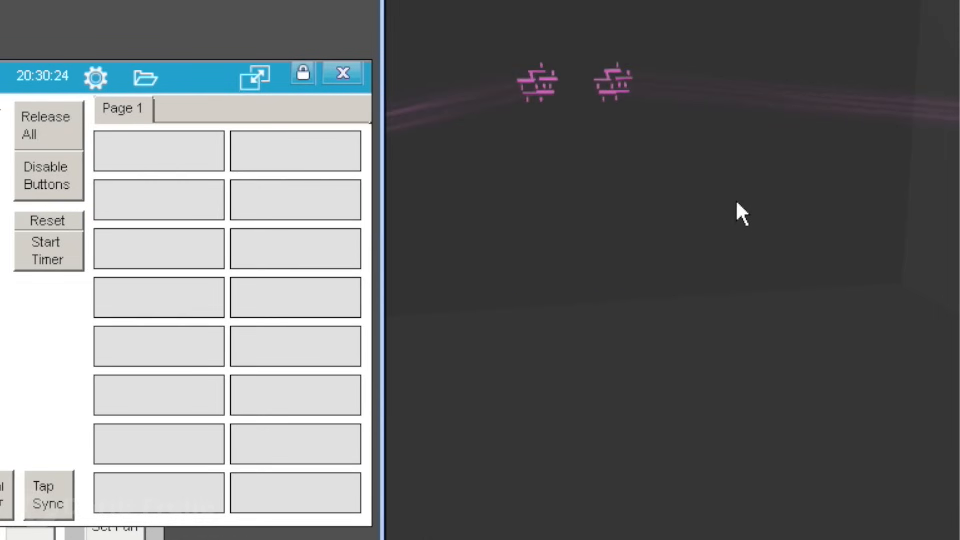
scroll(738, 202, up, 3)
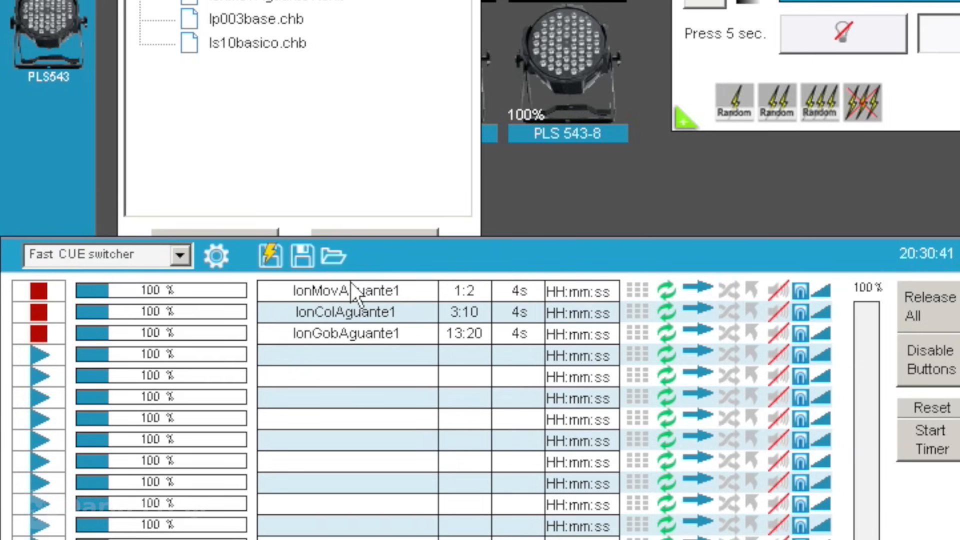
click(302, 256)
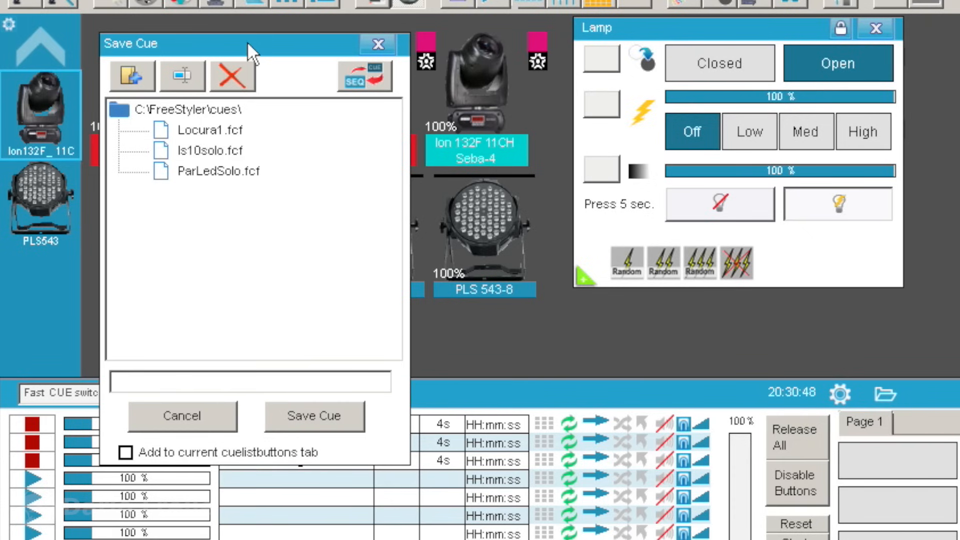
drag(247, 41, 511, 14)
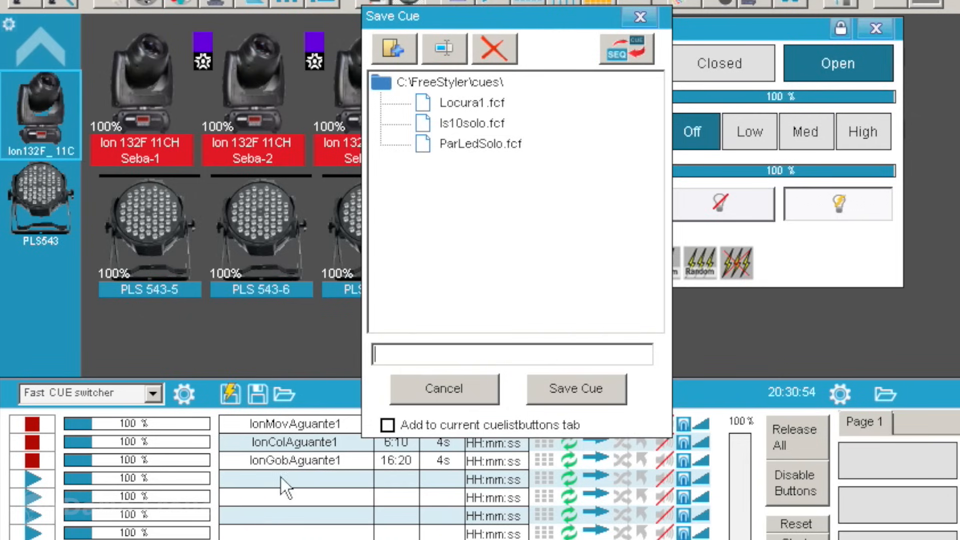
click(640, 19)
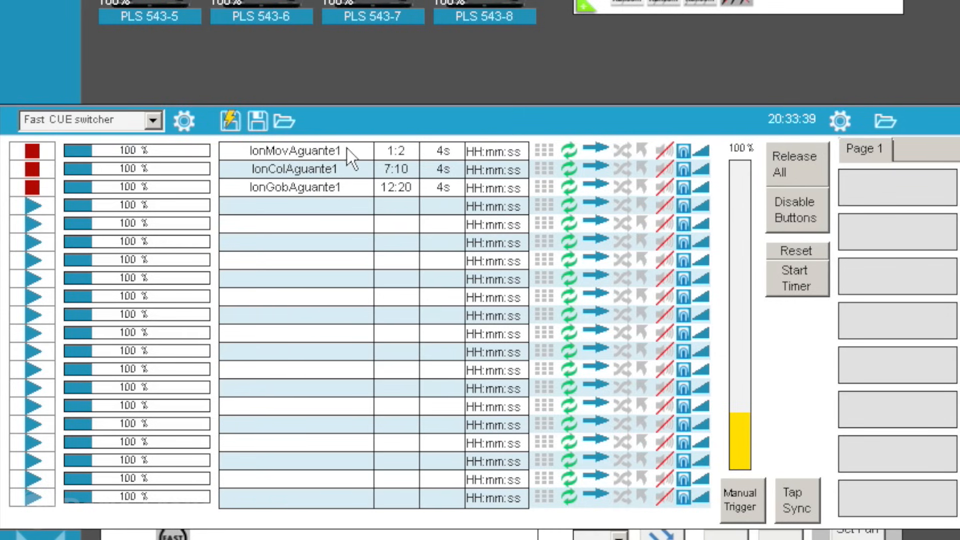
Save the three-sequence cue as Aguante1
click(258, 120)
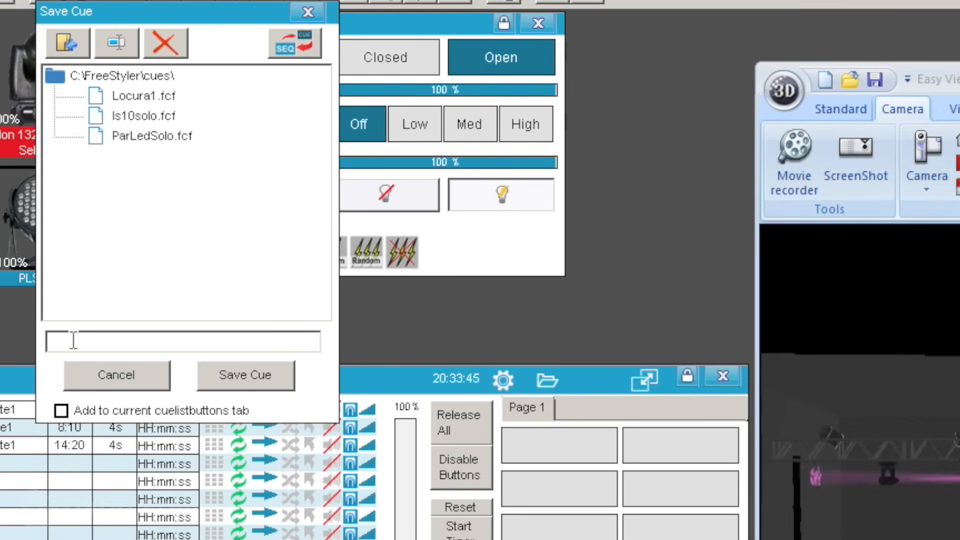
text(Aguante1)
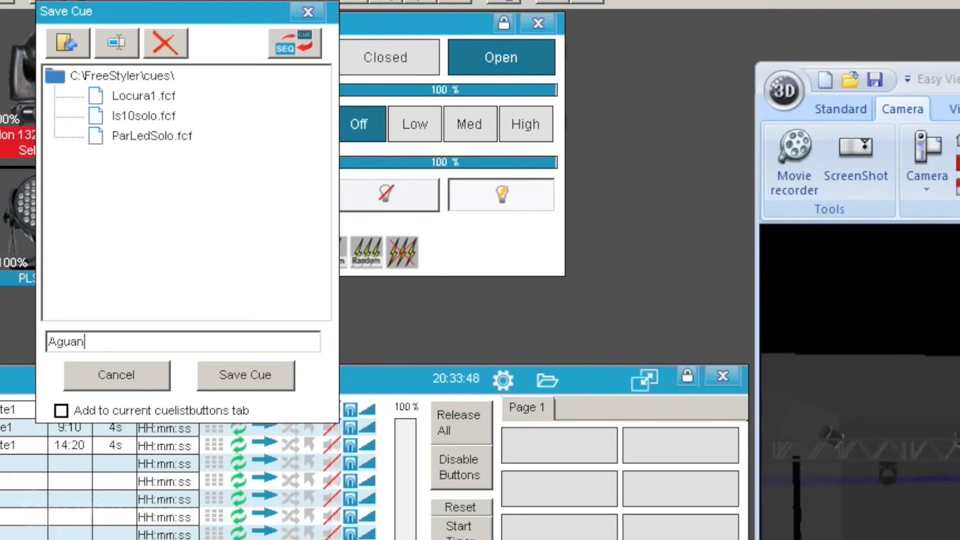
click(258, 377)
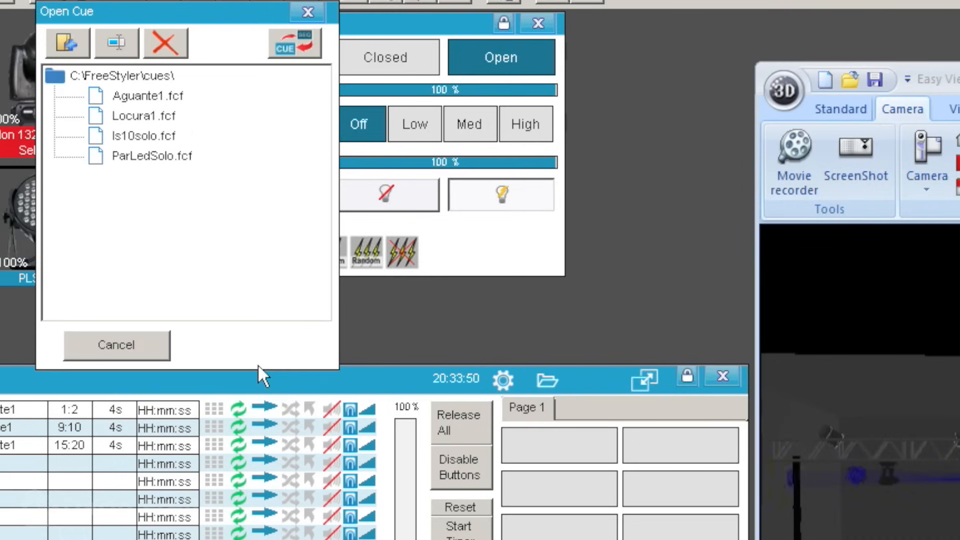
Assign the Aguante1 cue to the first override button on Page 1 and close the cue file list
click(122, 98)
click(554, 448)
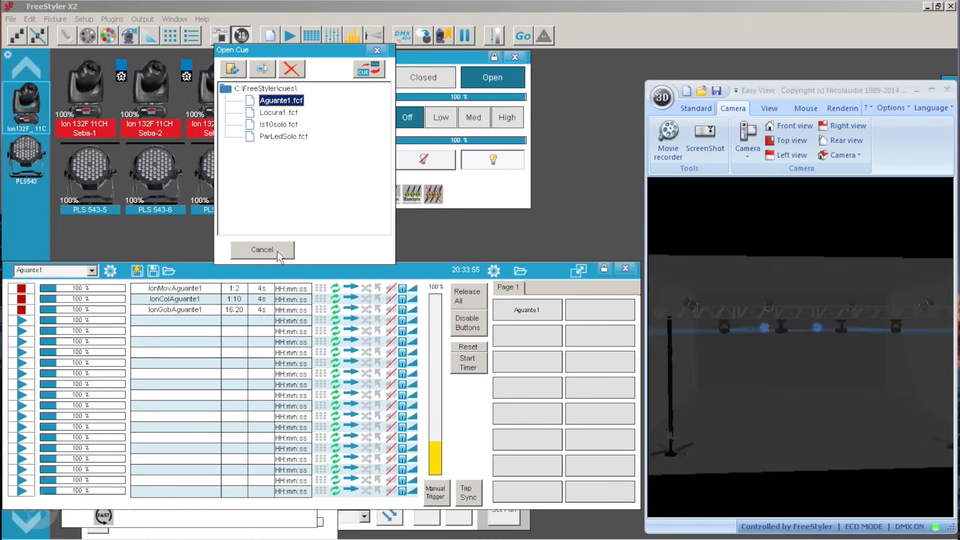
click(278, 254)
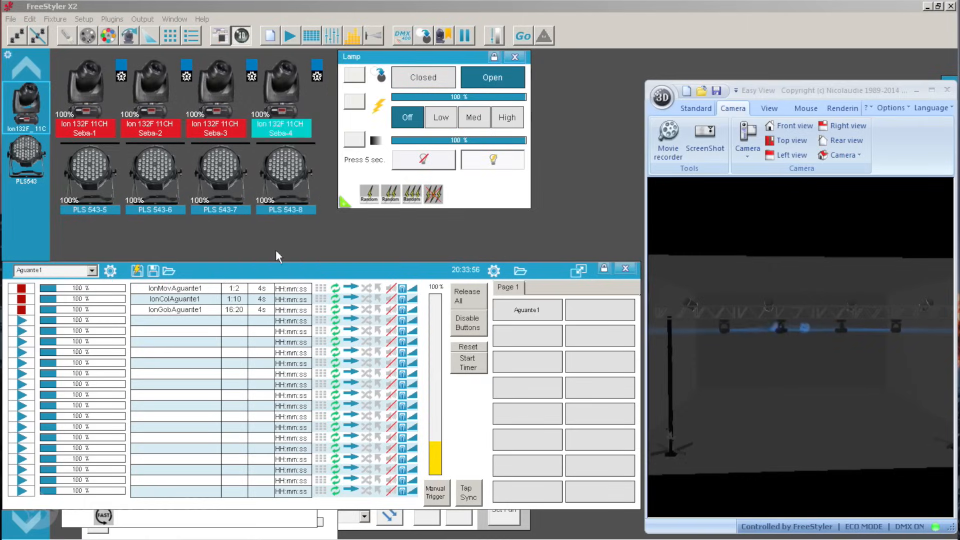
Test the Aguante1 cue button by switching it on and off while viewing the beams from above in the 3D visualizer
click(512, 312)
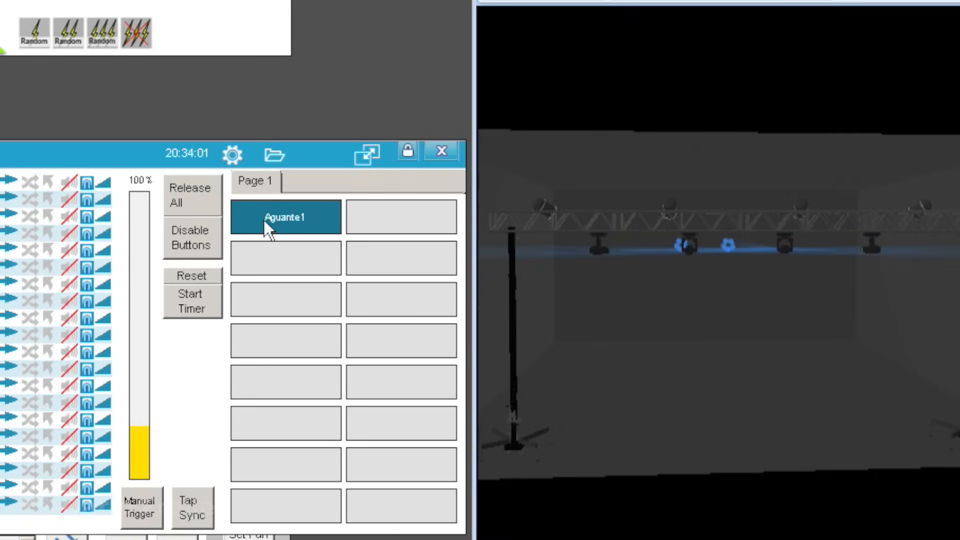
click(264, 221)
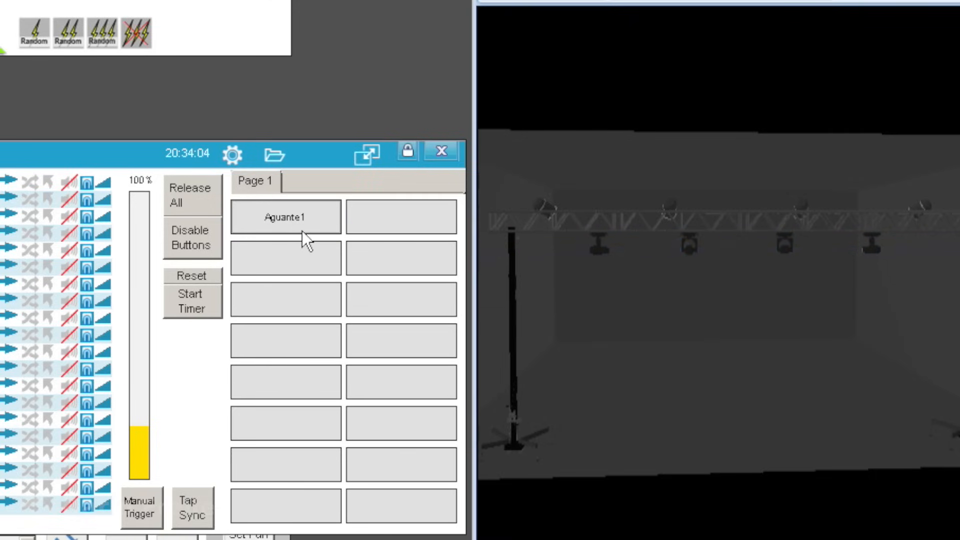
drag(730, 293, 718, 395)
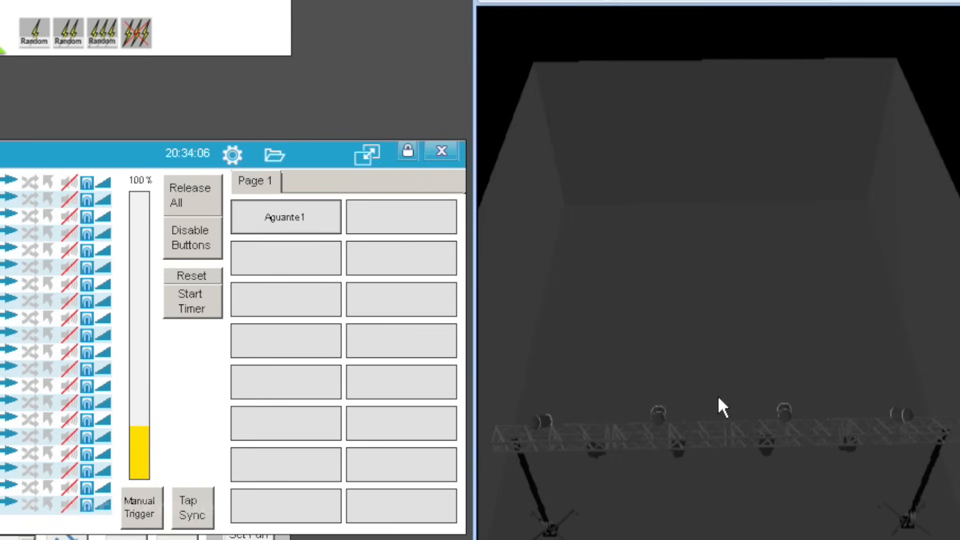
click(294, 223)
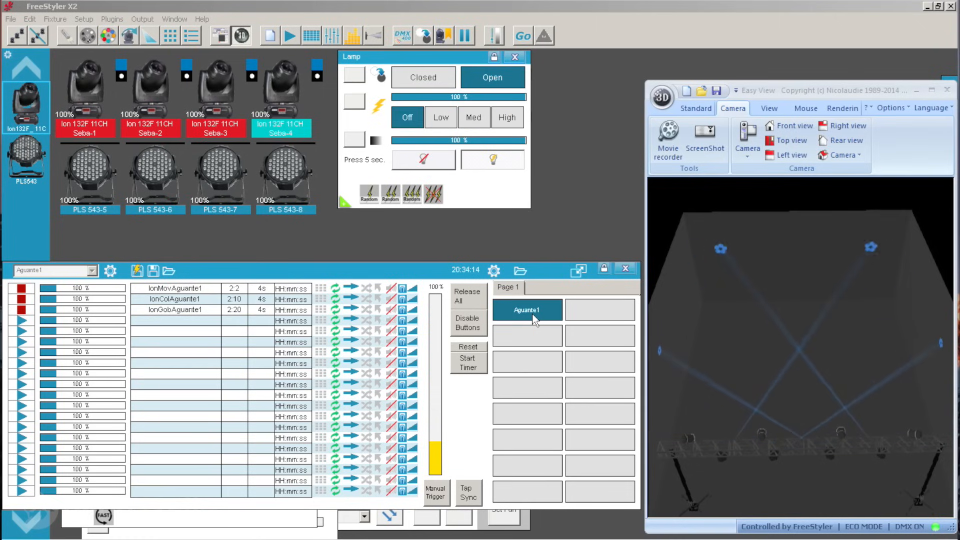
click(534, 318)
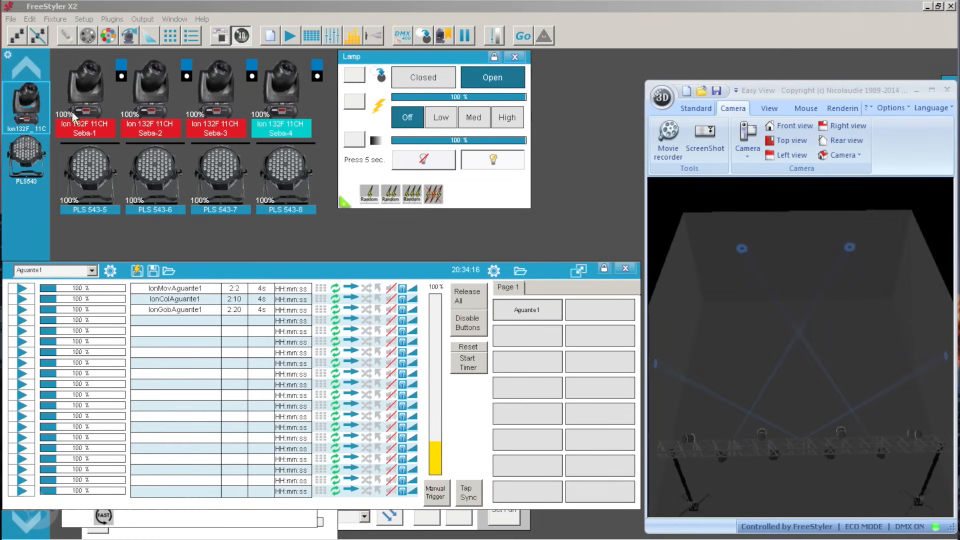
Unlock tilt for the Ion 132F heads and move their pan and tilt to the center position
click(11, 106)
click(28, 109)
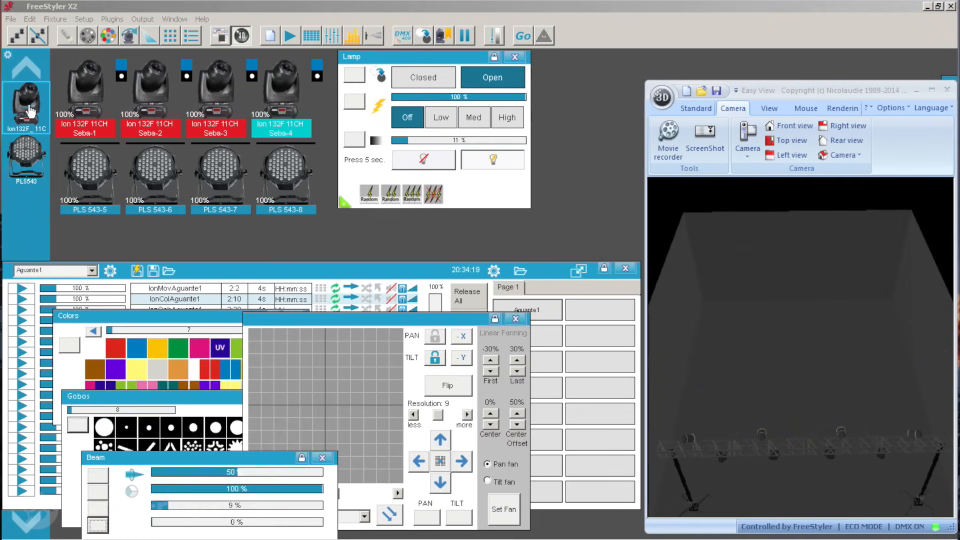
click(323, 391)
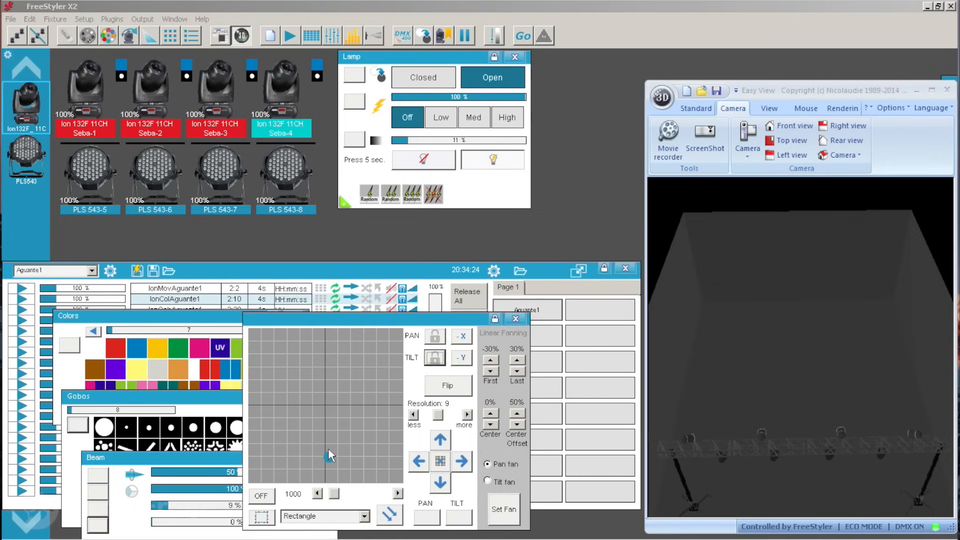
drag(328, 448, 324, 406)
click(442, 463)
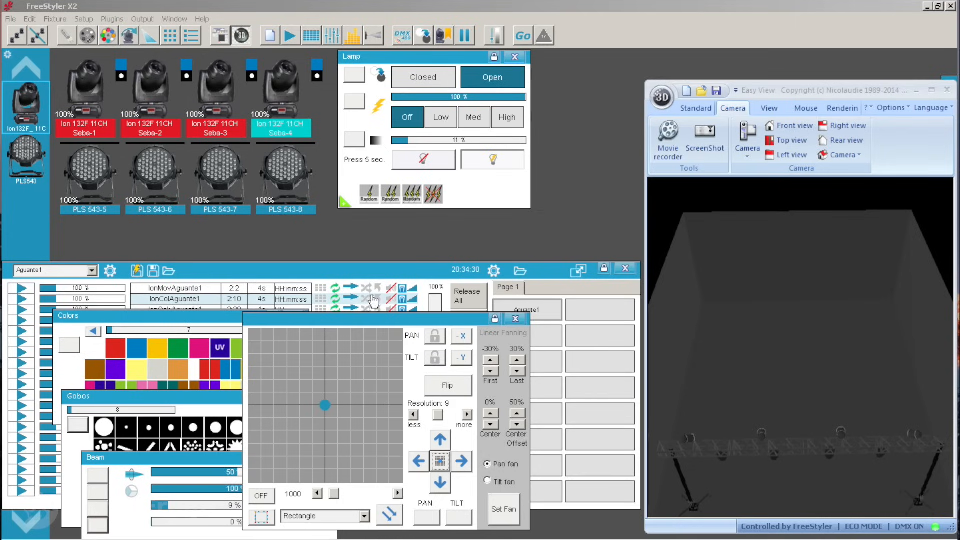
Return to the cue window, run the Aguante1 cue from its button to check it, and switch it off
click(361, 270)
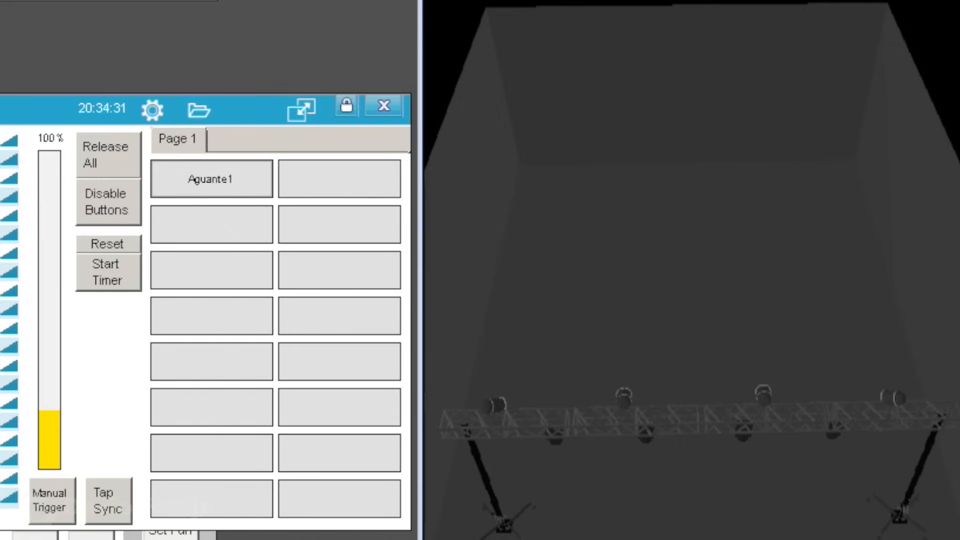
click(214, 191)
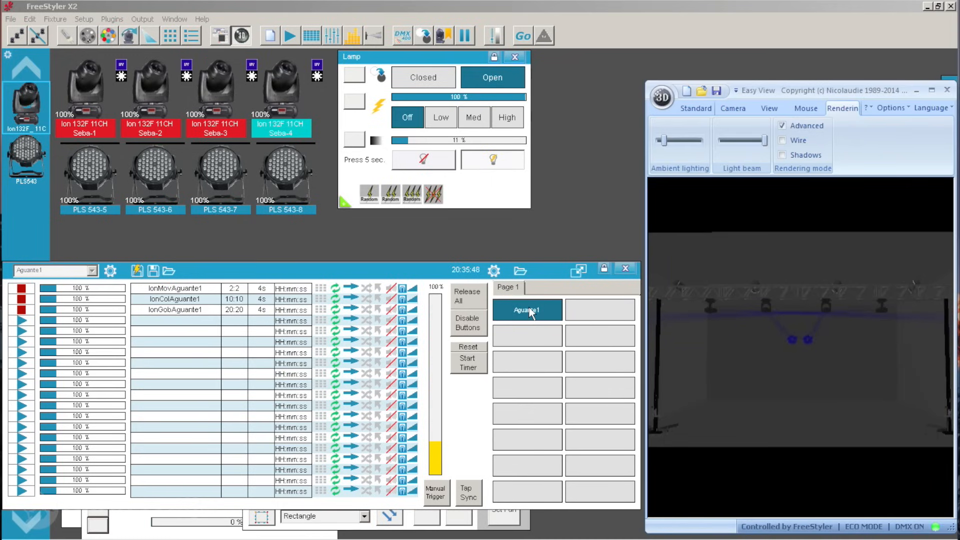
click(530, 312)
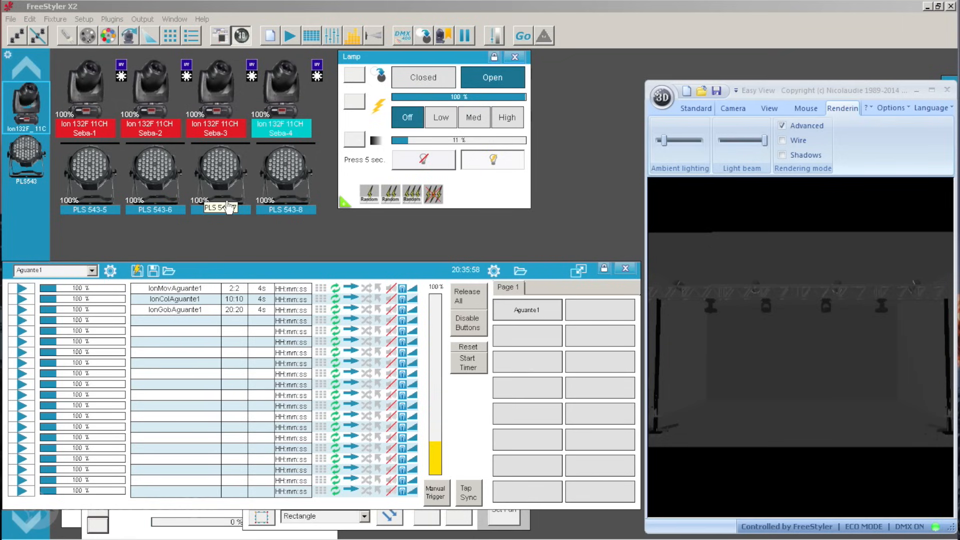
Select the four PLS 543 fixtures, close the cue window and start a new sequence
click(31, 159)
click(370, 275)
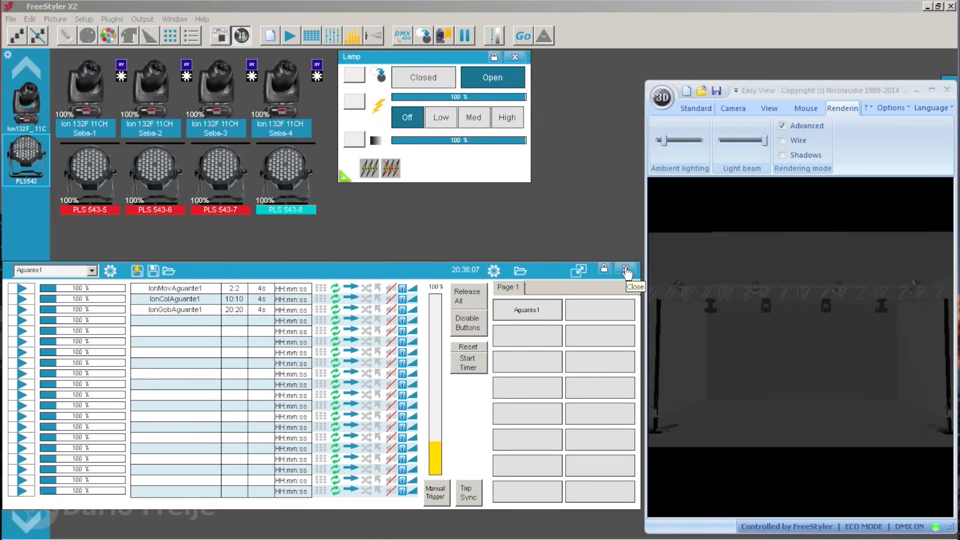
click(626, 272)
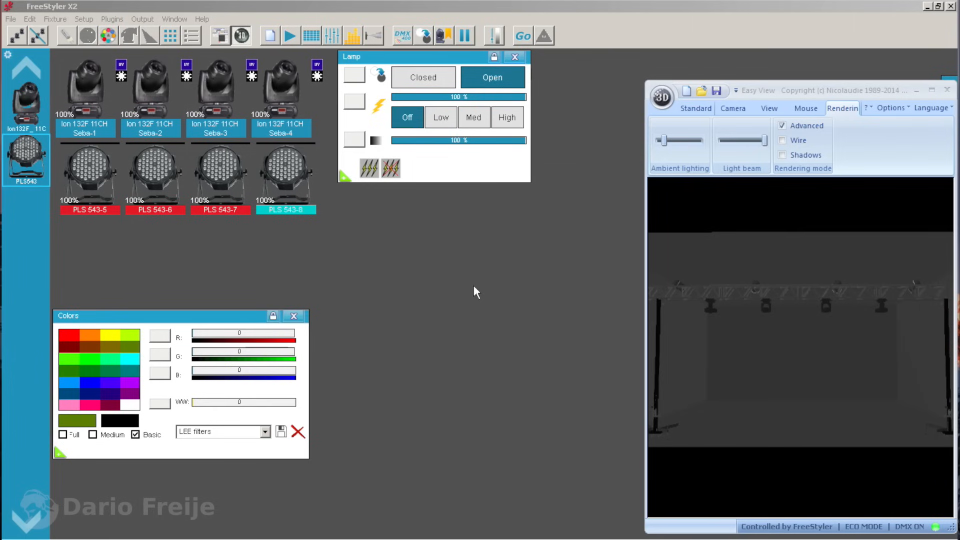
click(270, 35)
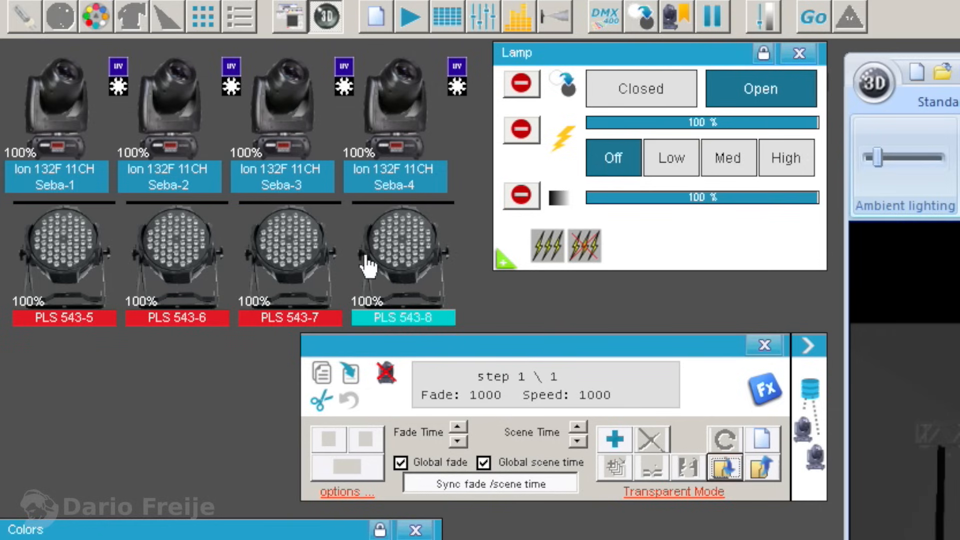
Open the PLS 543 shutter and set the shutter and dimmer channels to fade in the new sequence
click(761, 88)
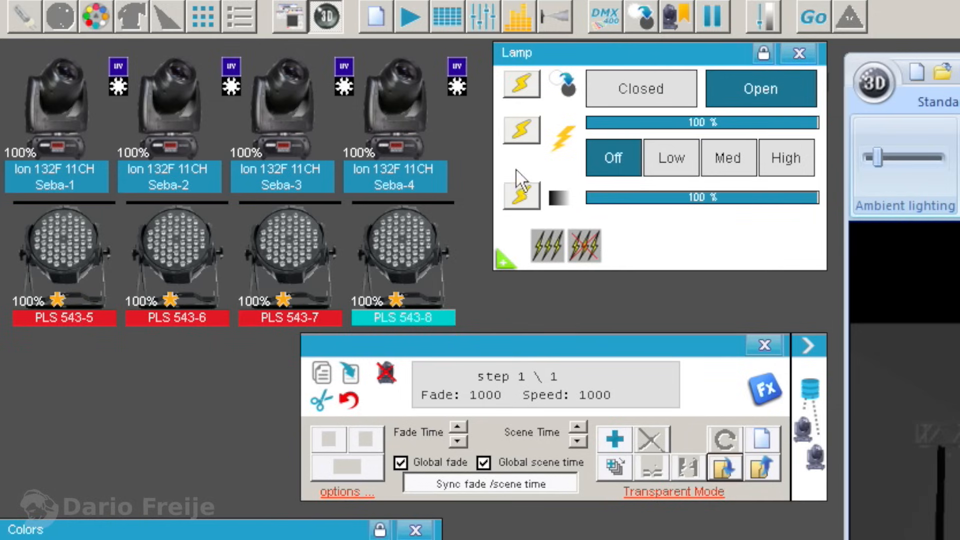
click(520, 205)
click(520, 206)
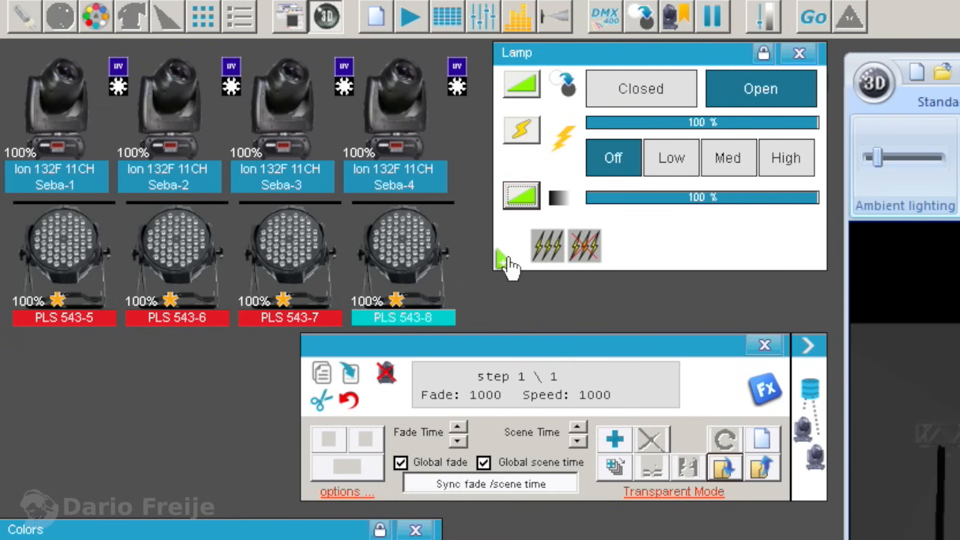
Set the new sequence's global fade time and scene time to 4000
click(577, 425)
click(577, 425)
click(578, 425)
click(576, 426)
click(577, 426)
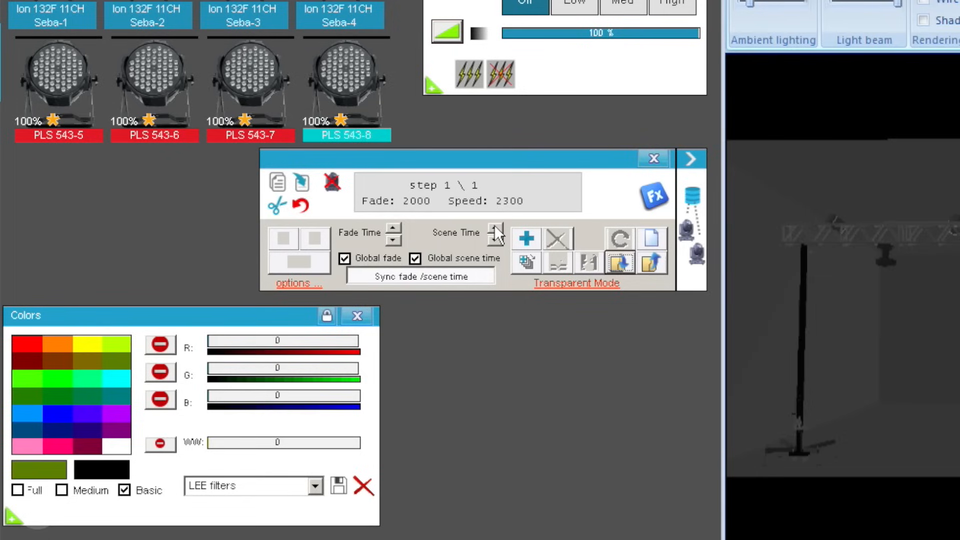
click(576, 426)
click(576, 426)
click(495, 226)
click(495, 226)
Color the PLS 543 fixtures blue at 255 and include the red, green, blue and WW channels with fading
drag(217, 399, 425, 423)
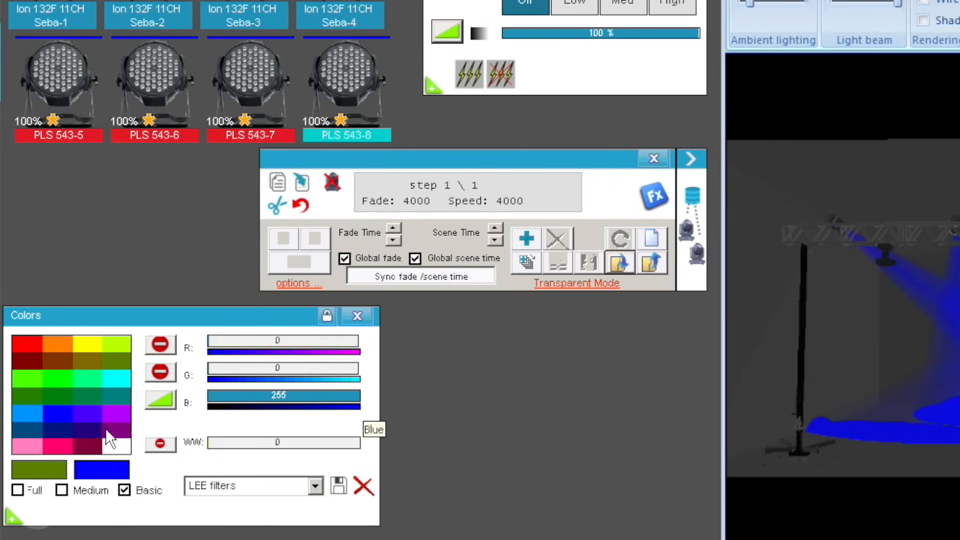
click(64, 412)
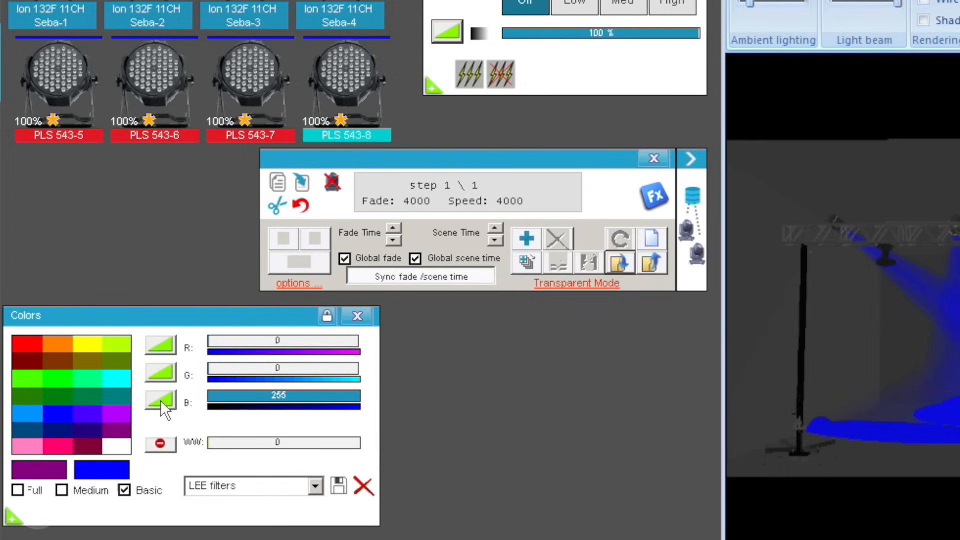
click(163, 446)
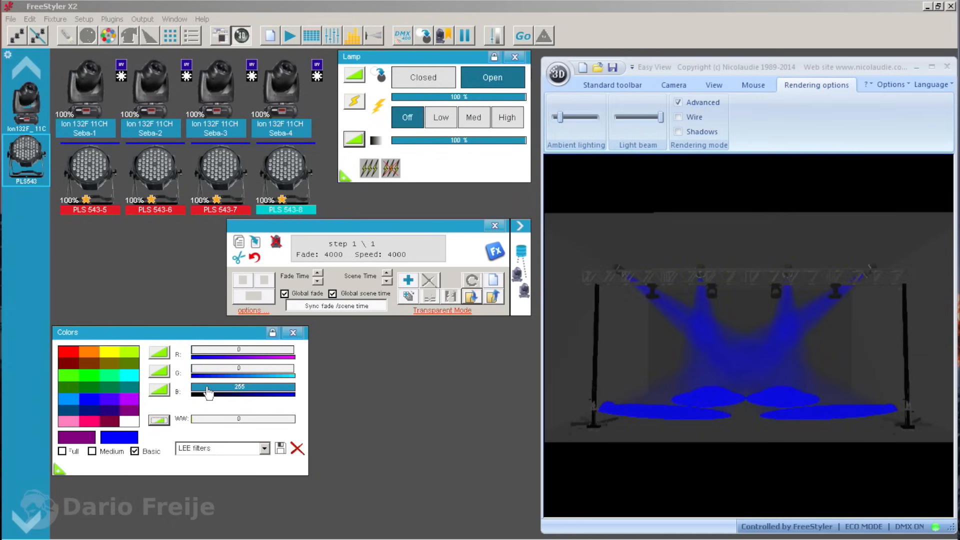
Lower the PLS 543 dimmer to 50% and check the blue beams from above and in front in the 3D visualizer
click(458, 140)
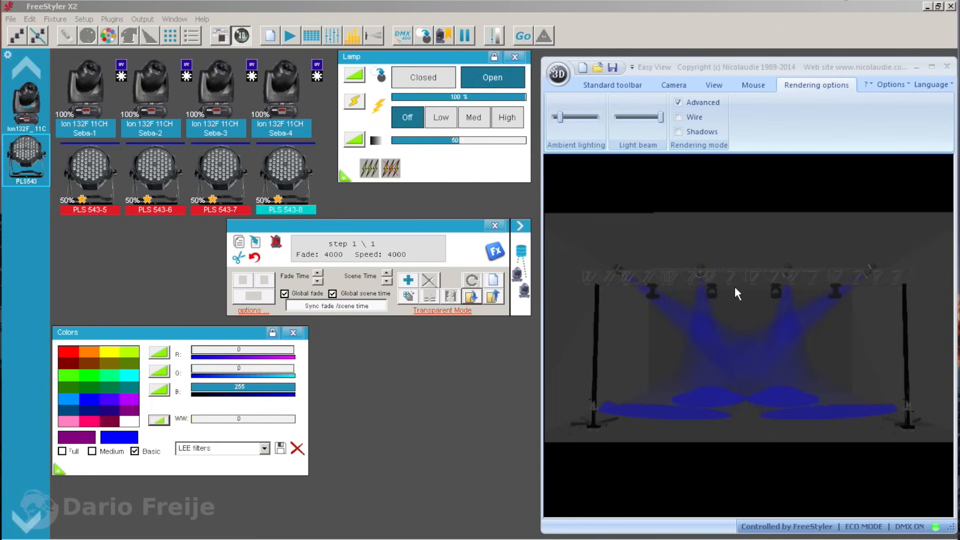
drag(734, 287, 739, 435)
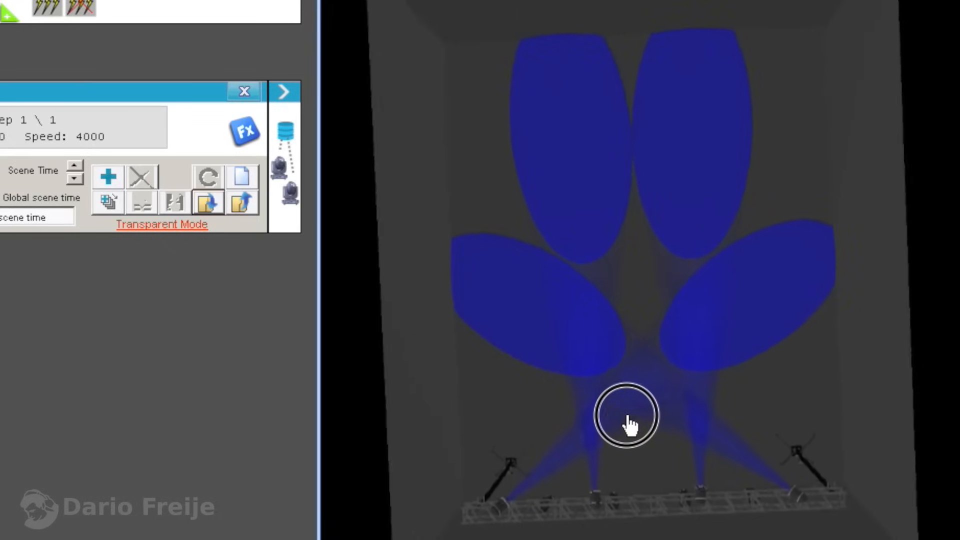
mouse_move(629, 424)
mouse_down()
mouse_move(618, 445)
mouse_move(616, 412)
mouse_move(626, 423)
mouse_up()
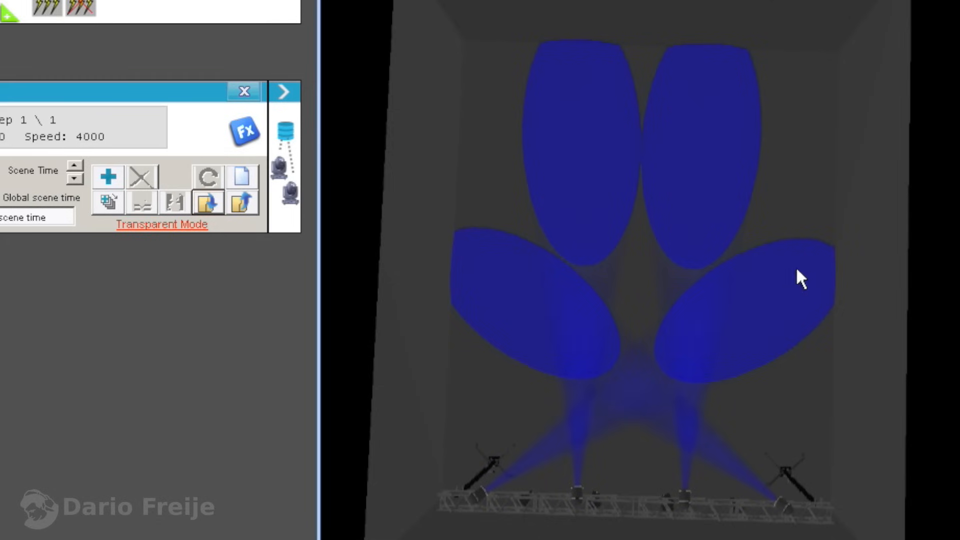
drag(798, 270, 943, 350)
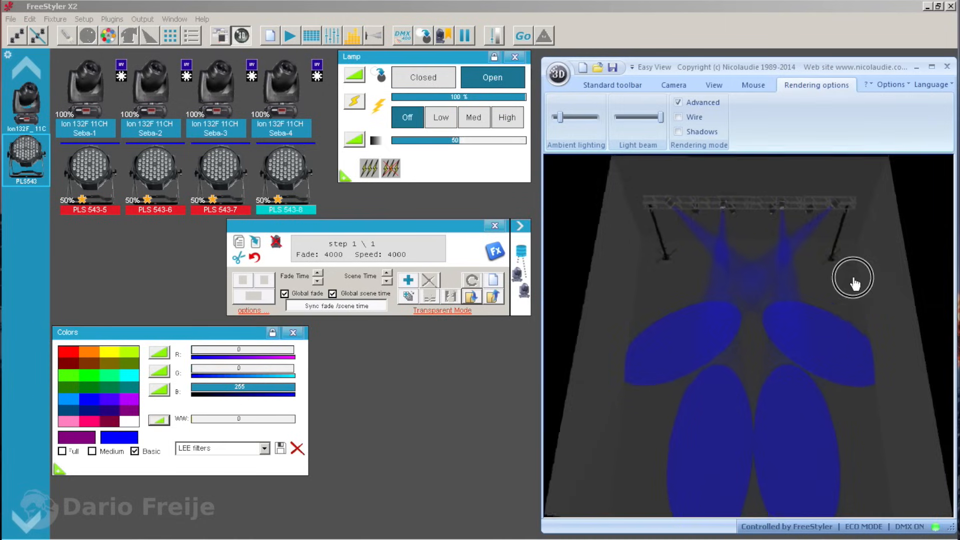
drag(854, 282, 846, 231)
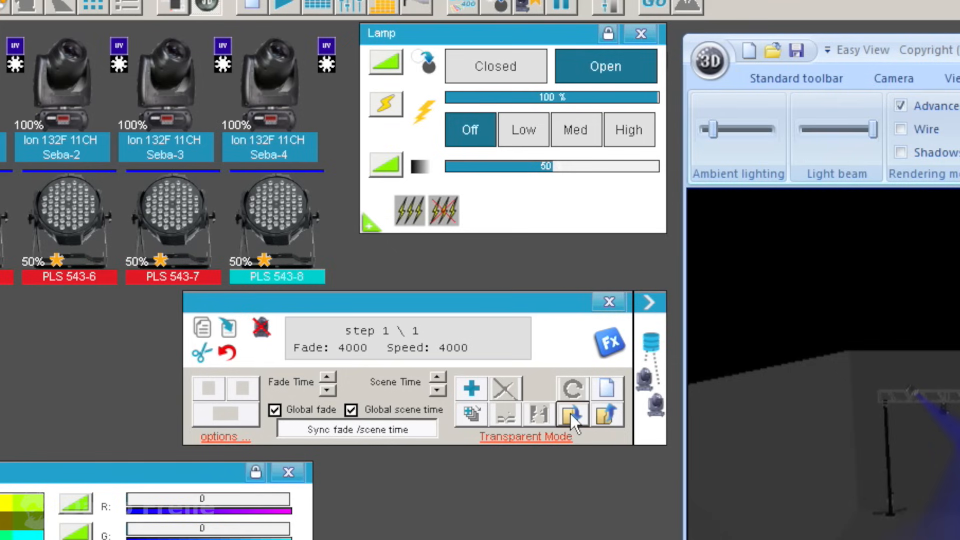
Save the PLS 543 sequence as PlsAguante1
click(571, 413)
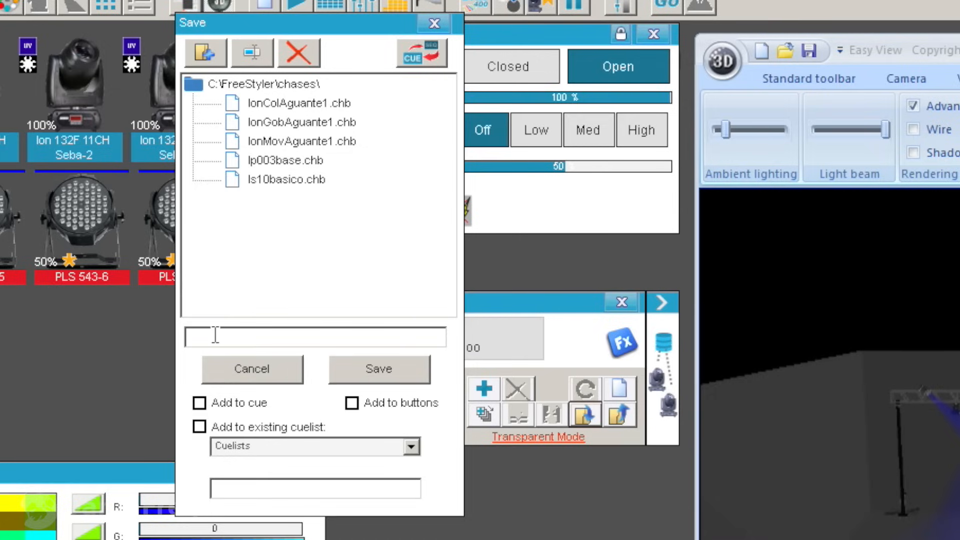
text(PlsAguante1)
click(374, 371)
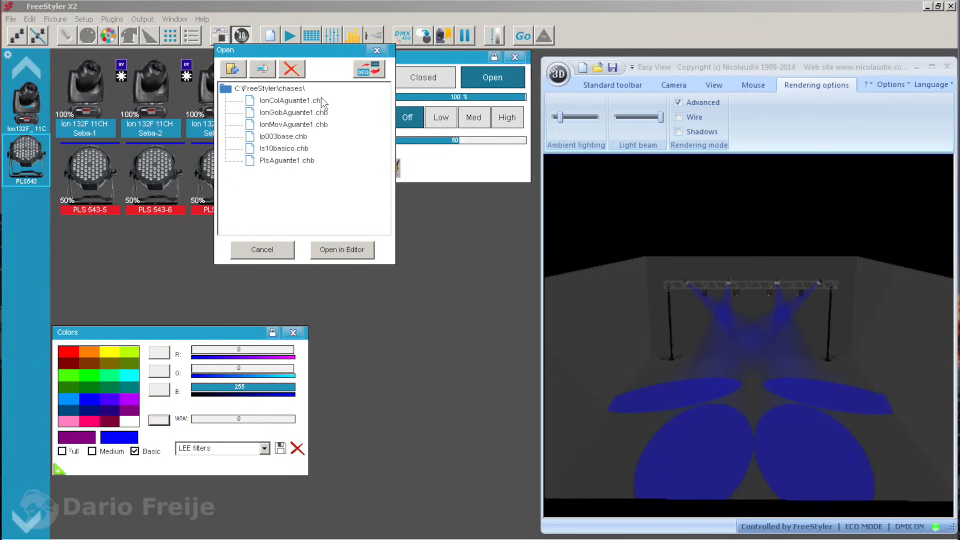
Add the PlsAguante1 sequence to the fourth row of the Aguante1 cue
click(290, 36)
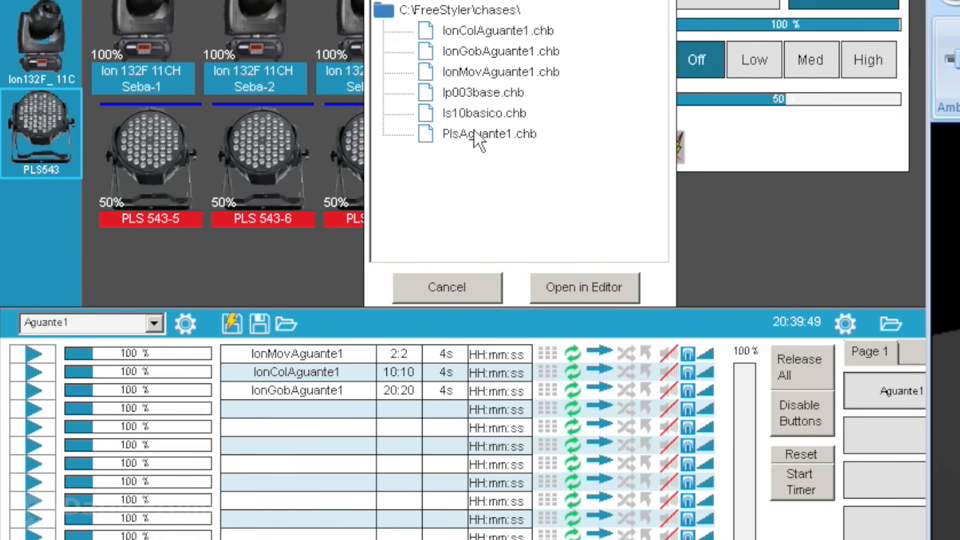
click(606, 171)
drag(608, 173, 266, 415)
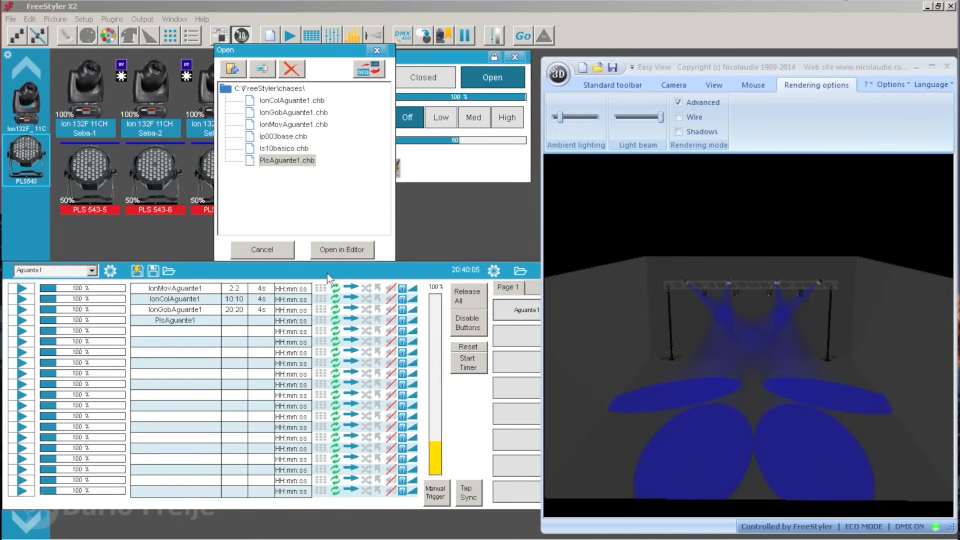
Test the Aguante1 cue from its button, making room for the button page and viewing the combined beams in the visualizer
click(508, 311)
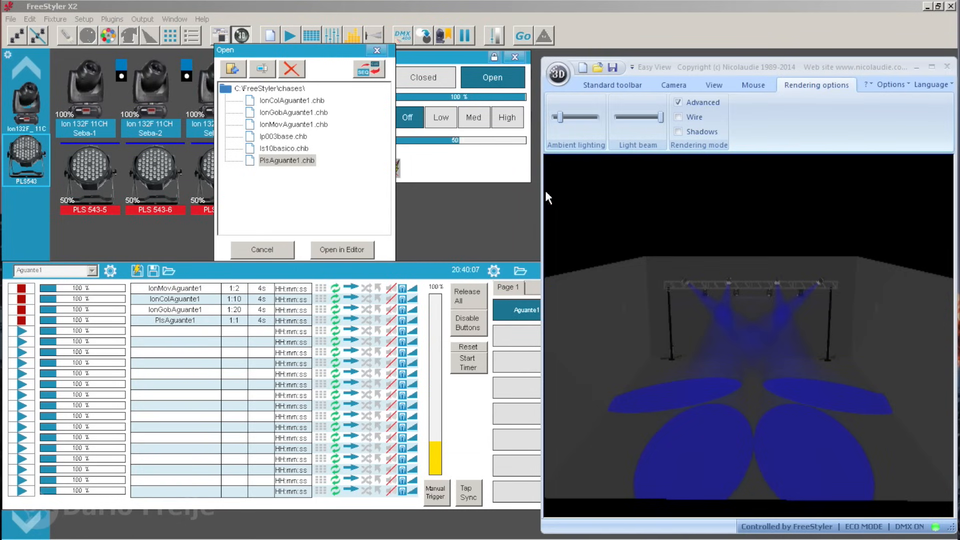
drag(546, 64, 612, 122)
click(514, 307)
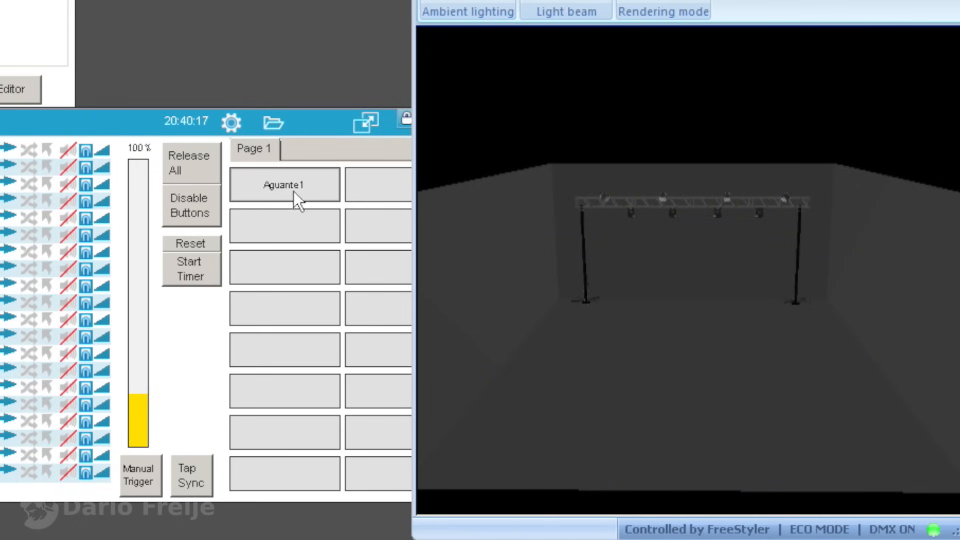
click(286, 184)
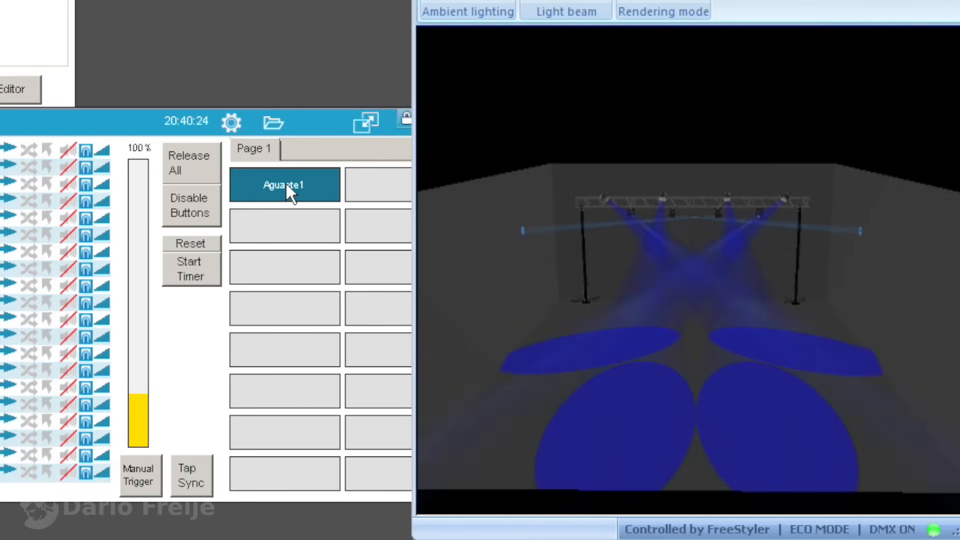
drag(595, 244, 656, 398)
scroll(594, 224, up, 3)
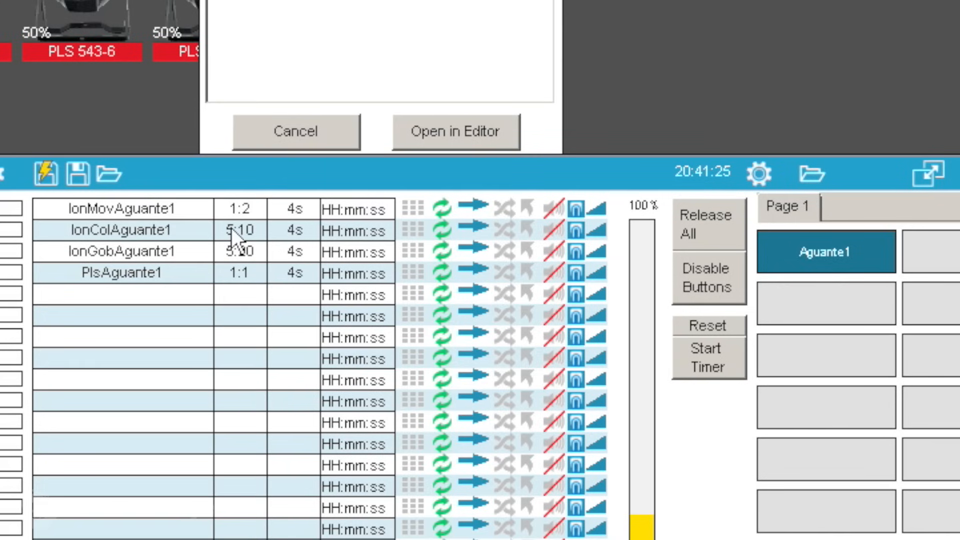
Switch off the Aguante1 cue, open IonColAguante1 in the sequence editor, and close the cue and file windows
click(803, 263)
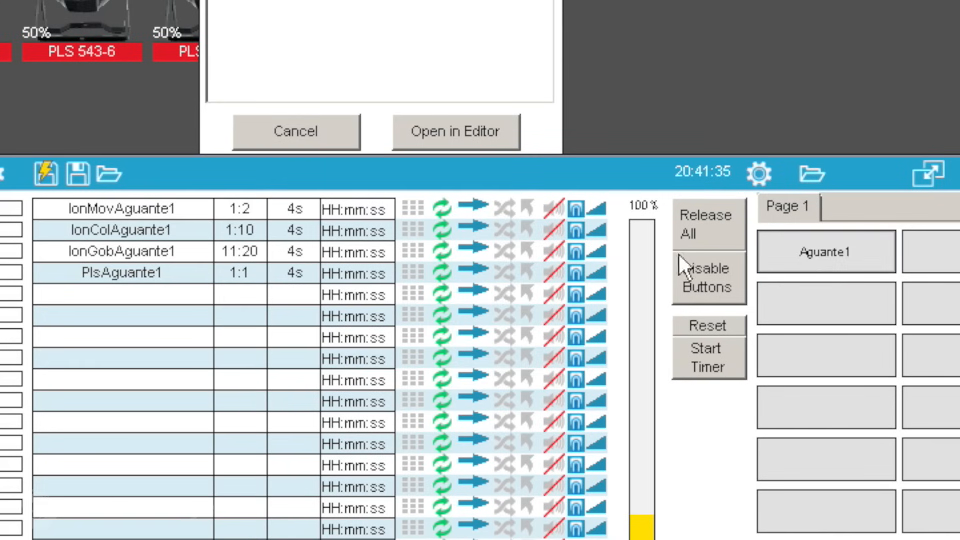
right_click(170, 229)
click(205, 244)
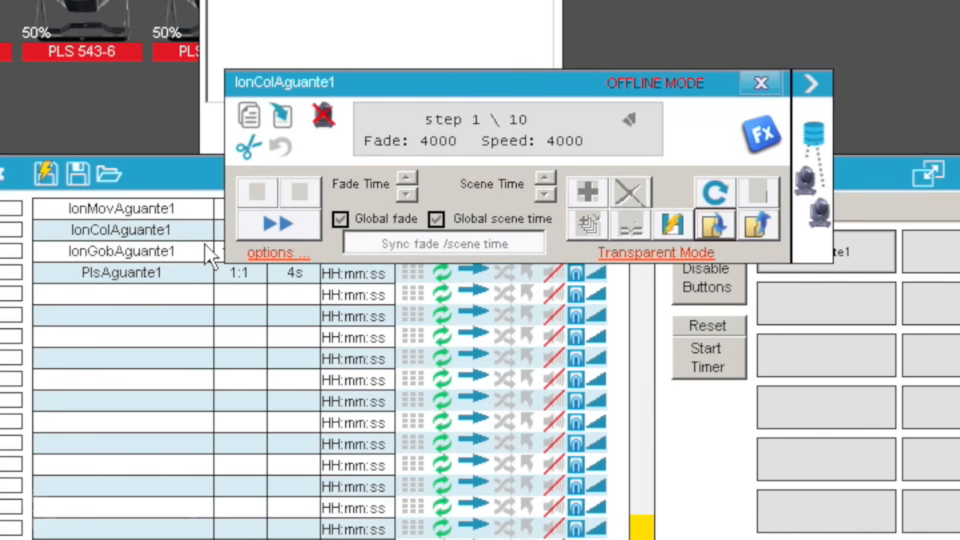
click(865, 193)
drag(318, 178, 123, 219)
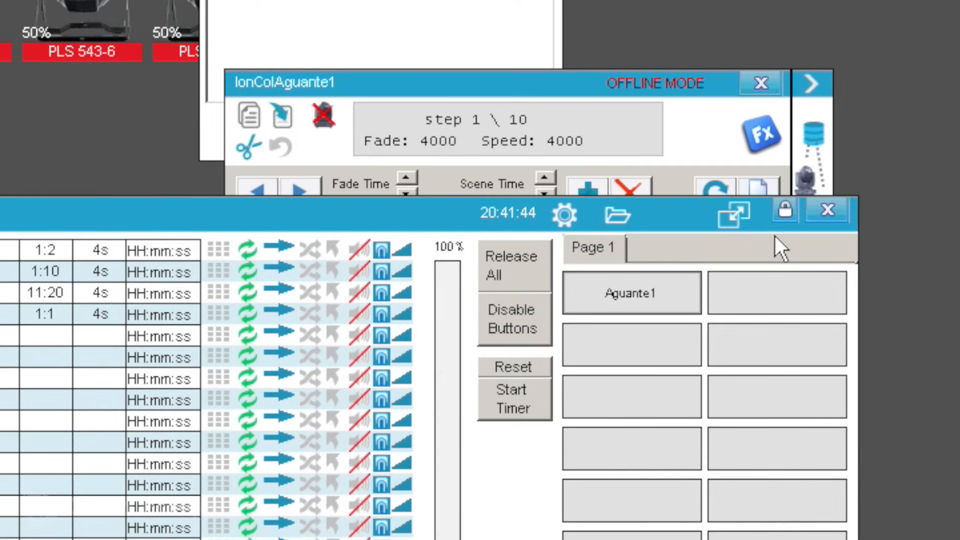
click(830, 208)
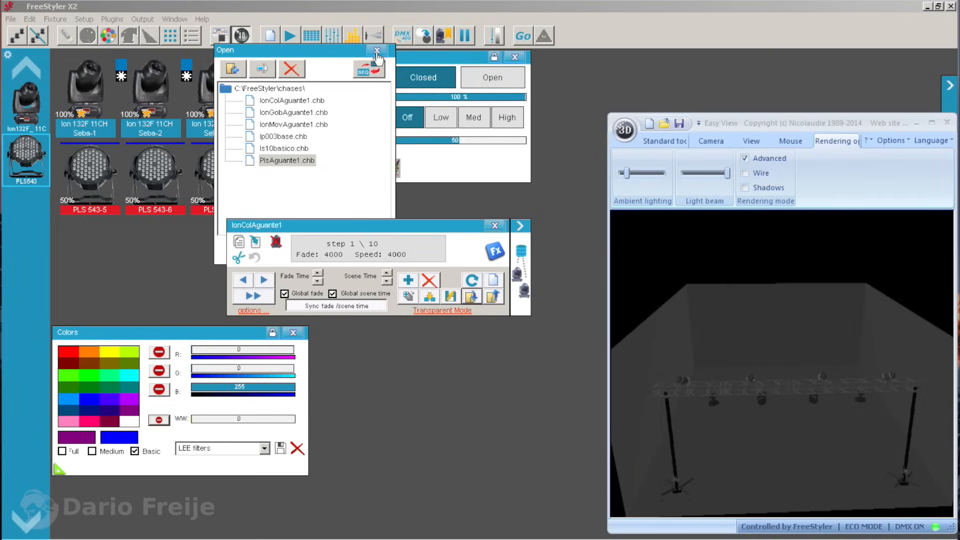
click(378, 50)
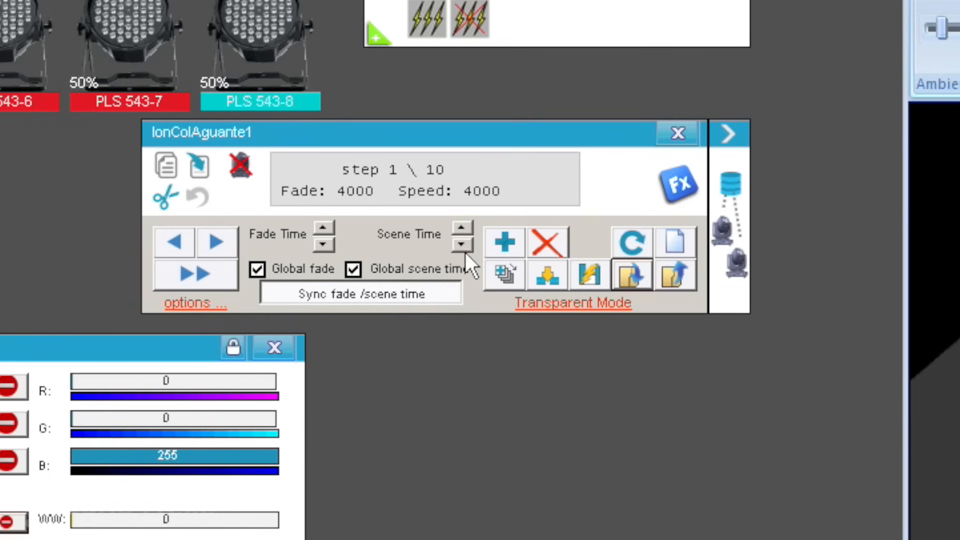
Disable fades between steps in IonColAguante1 and advance the sequence to step 5
click(195, 304)
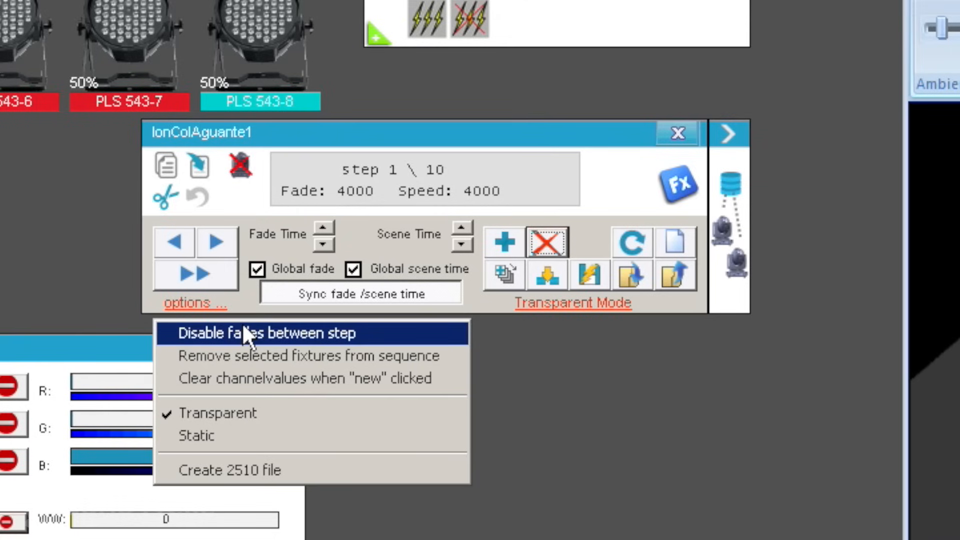
click(275, 333)
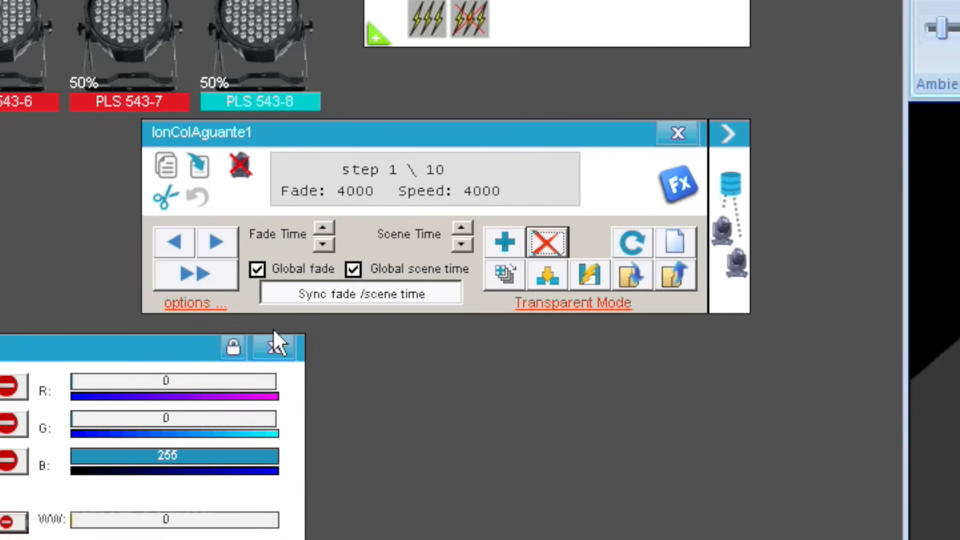
click(215, 244)
click(215, 243)
click(215, 243)
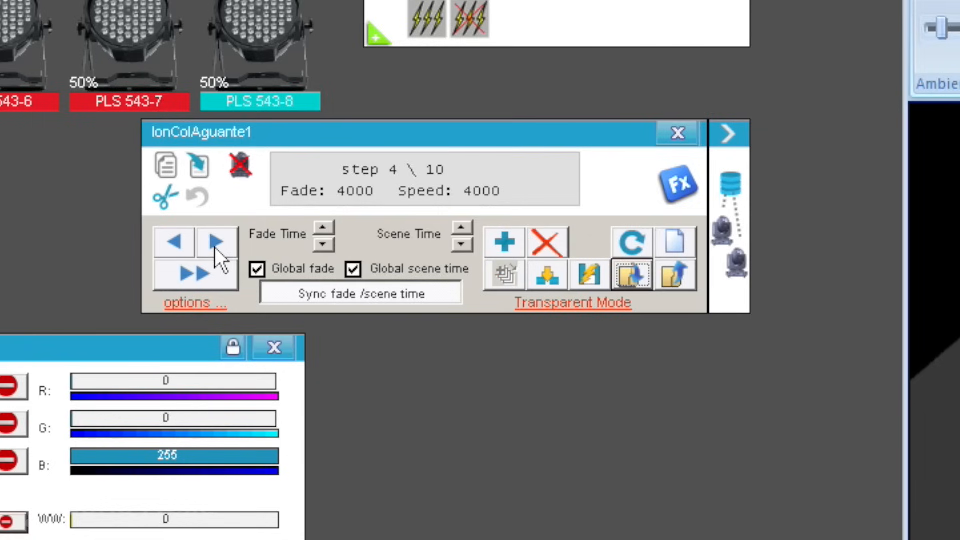
click(216, 243)
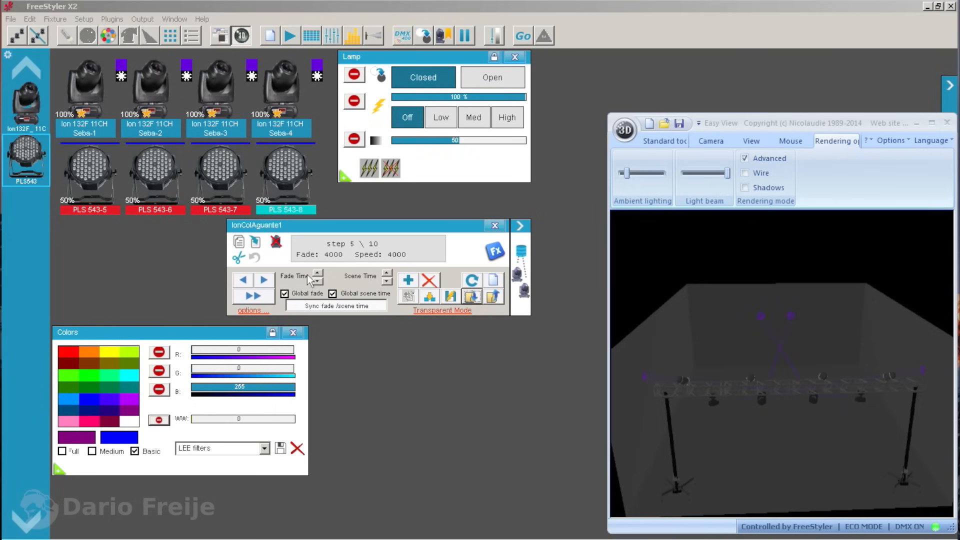
Select the Ion 132F heads, change their color in step 5 to light yellow, and advance to the next step
click(18, 100)
drag(149, 319, 133, 271)
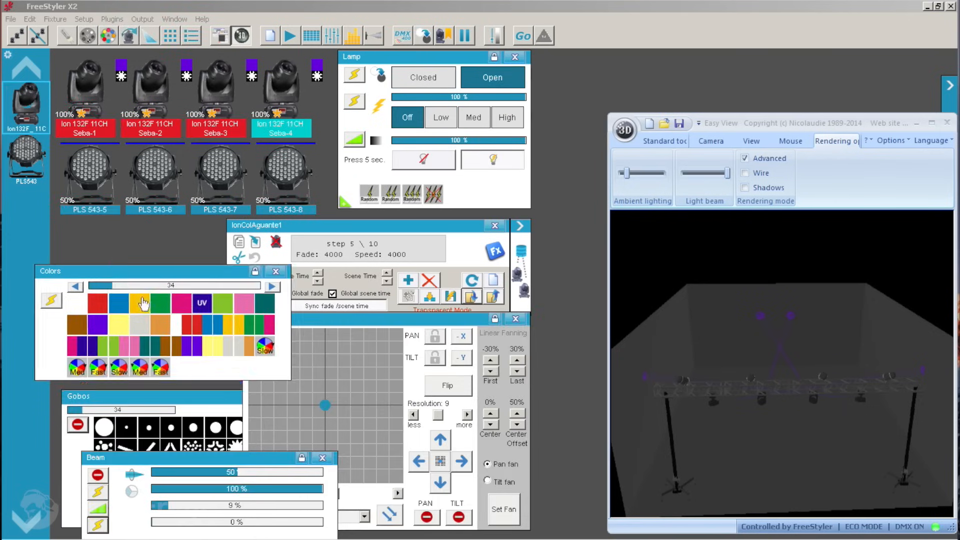
click(211, 254)
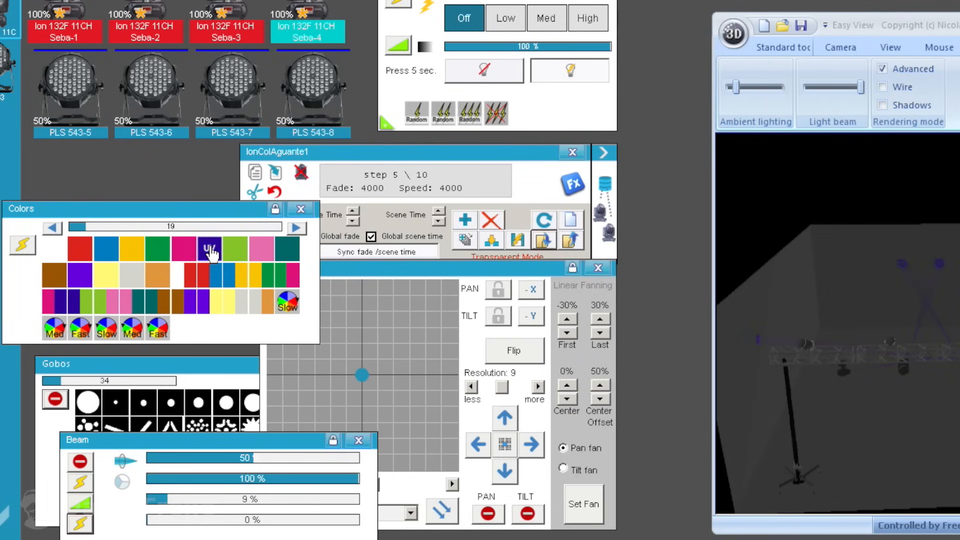
click(105, 283)
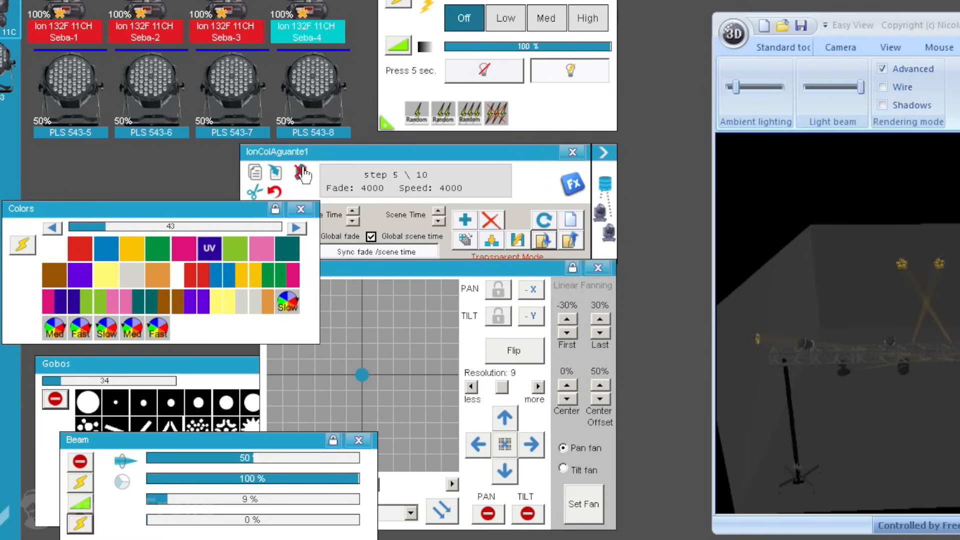
drag(340, 152, 414, 146)
click(360, 215)
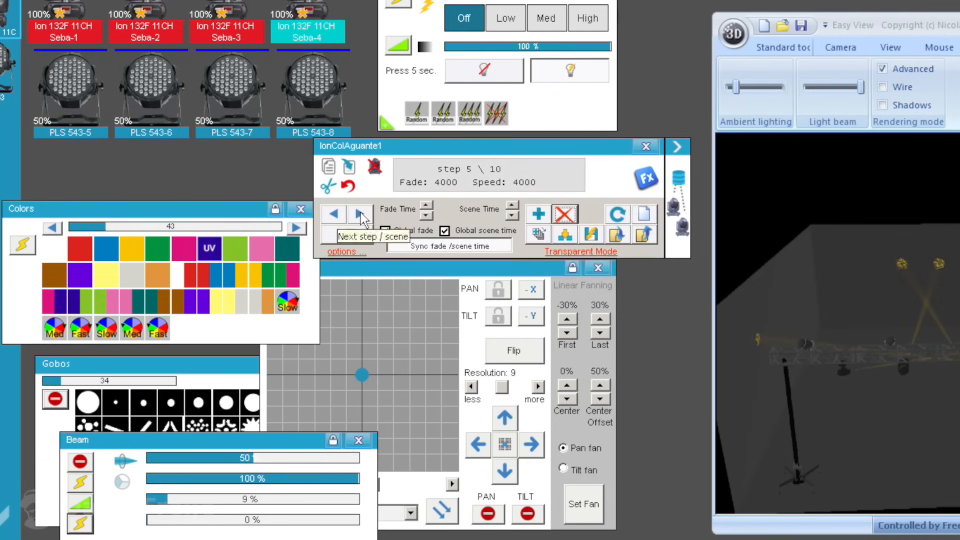
Check the recolored steps of IonColAguante1 up to step 7, save the sequence under its existing name, and close the editor
click(153, 278)
double_click(333, 216)
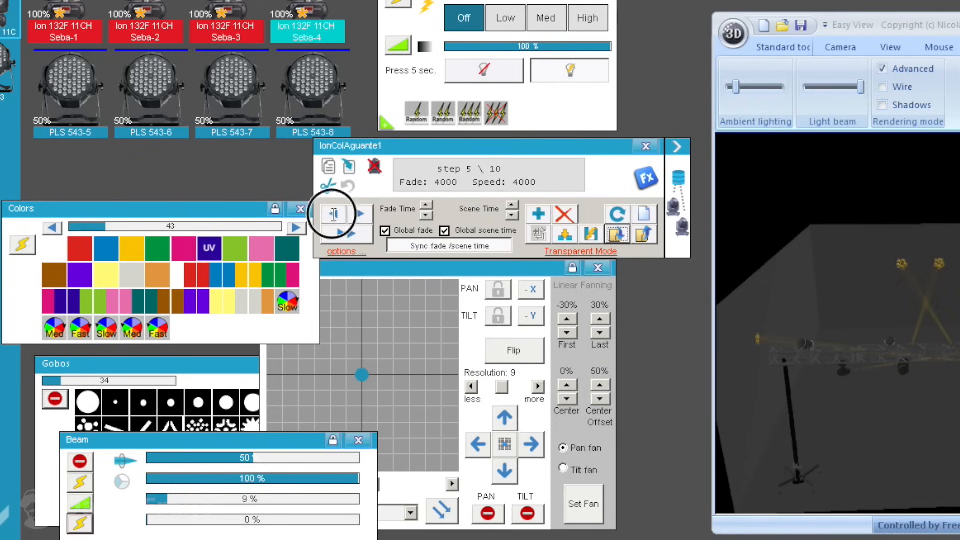
triple_click(360, 215)
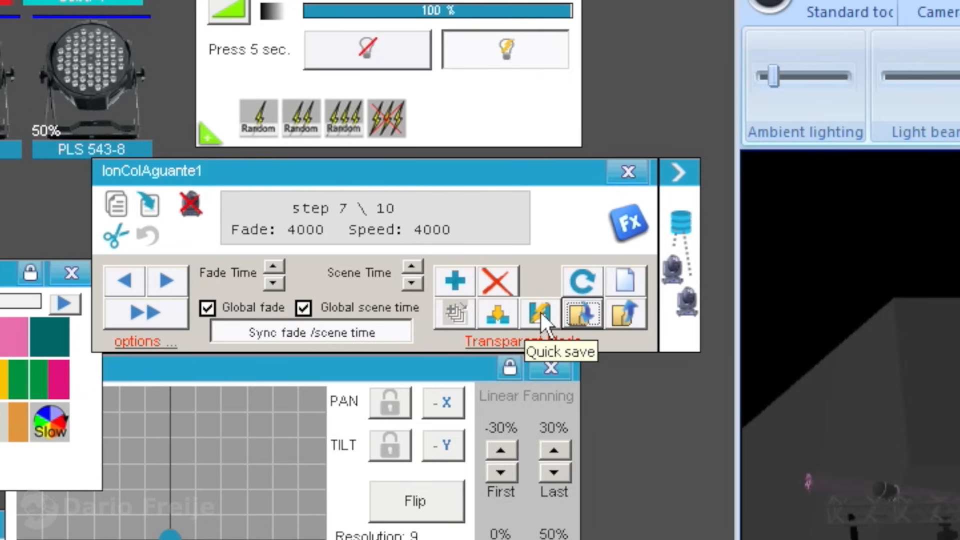
click(542, 313)
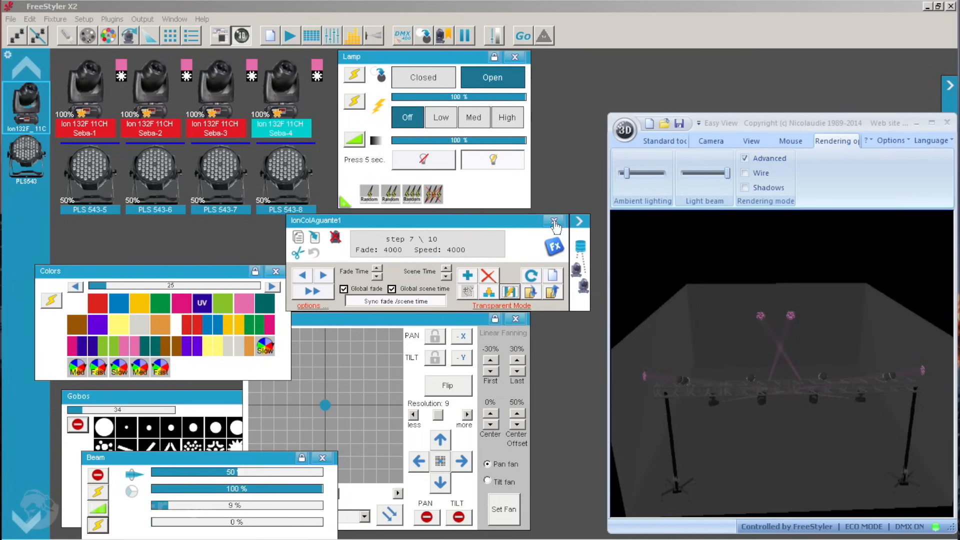
click(555, 222)
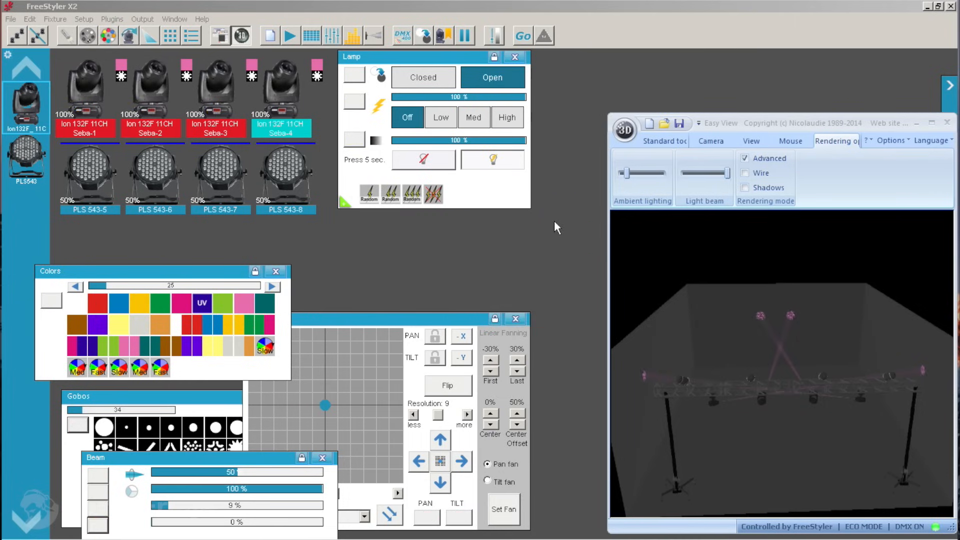
Run the Aguante1 cue from its button to check the revised colors in the visualizer, and close the cue window
click(291, 40)
drag(272, 285, 322, 268)
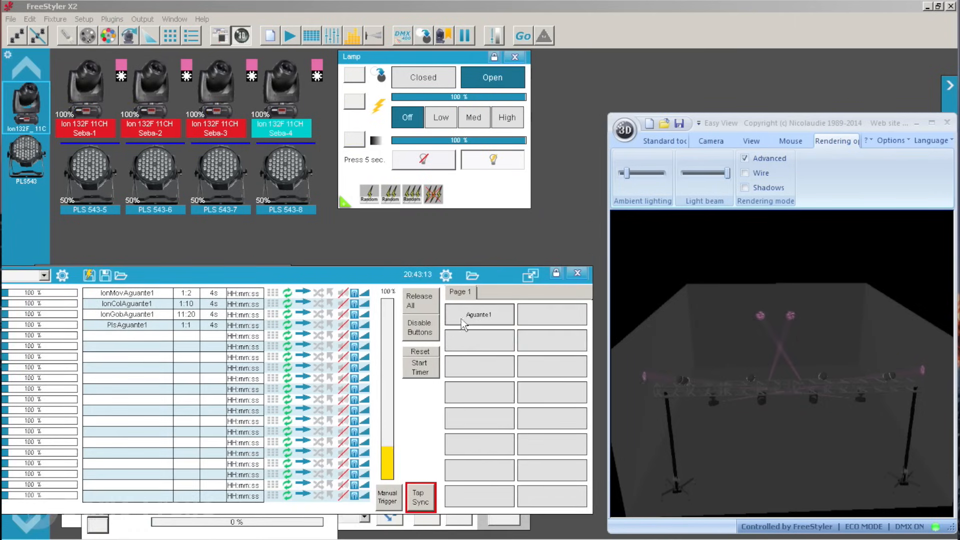
click(466, 320)
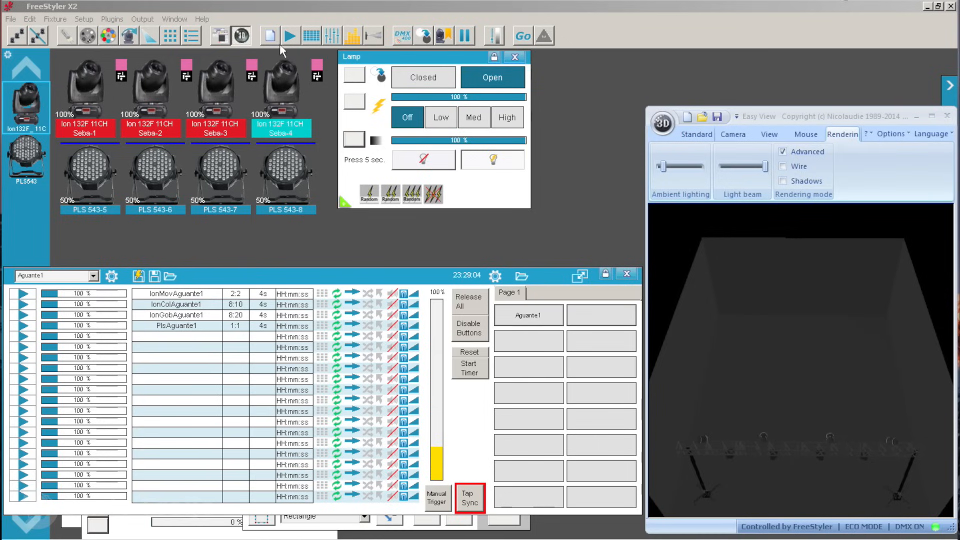
click(626, 280)
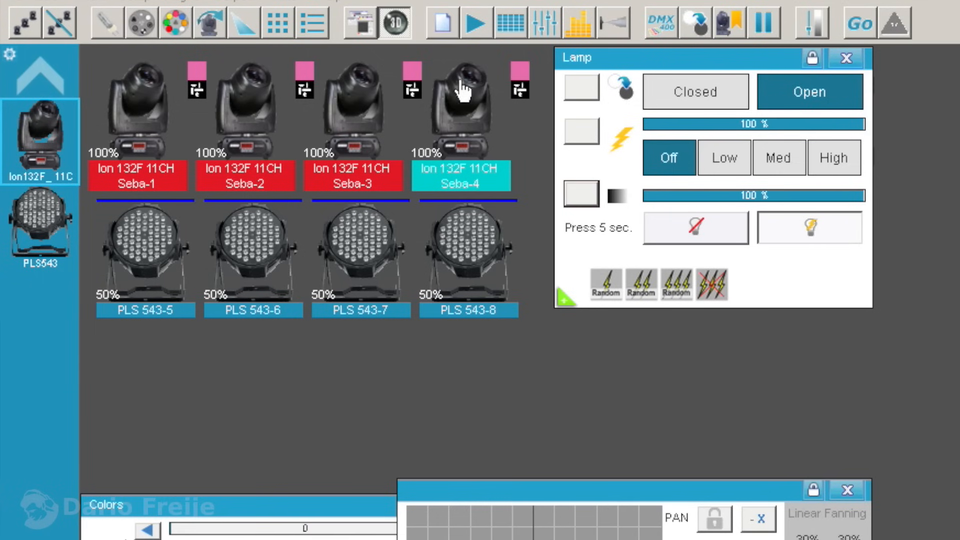
Start a new sequence for the Ion 132F heads with the shutter open and the dimmer channel enabled
click(271, 38)
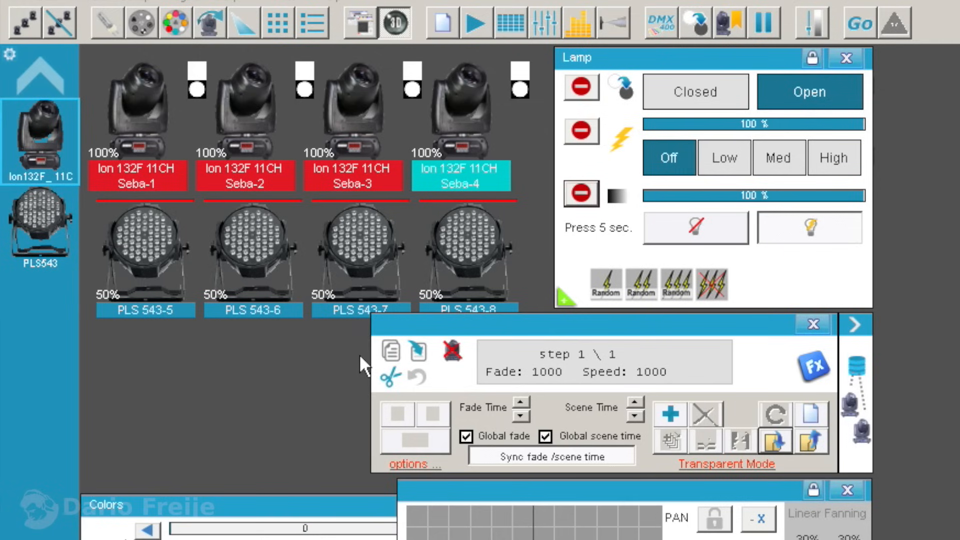
click(795, 86)
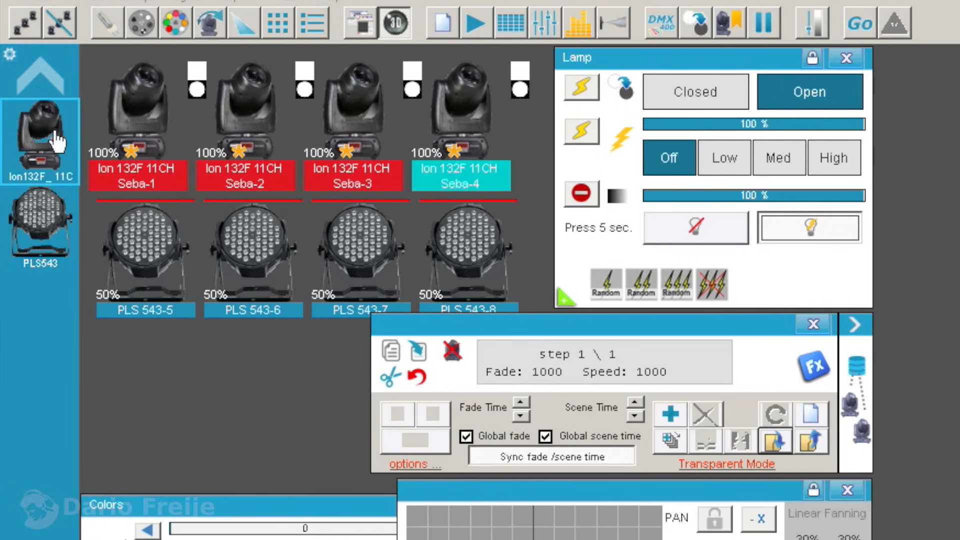
click(583, 195)
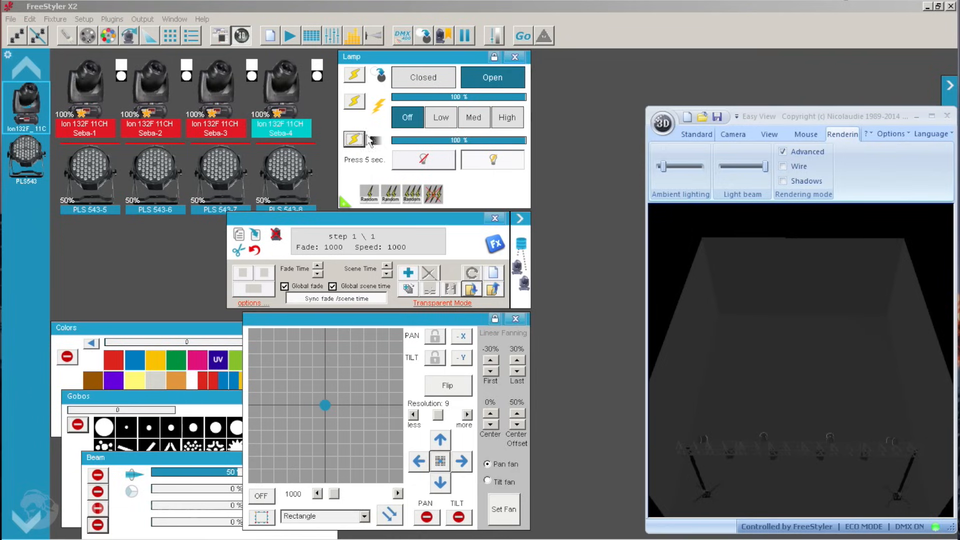
Enable the three beam channels below focus at 0% for the Ion 132F heads and bring the color controls forward
click(868, 195)
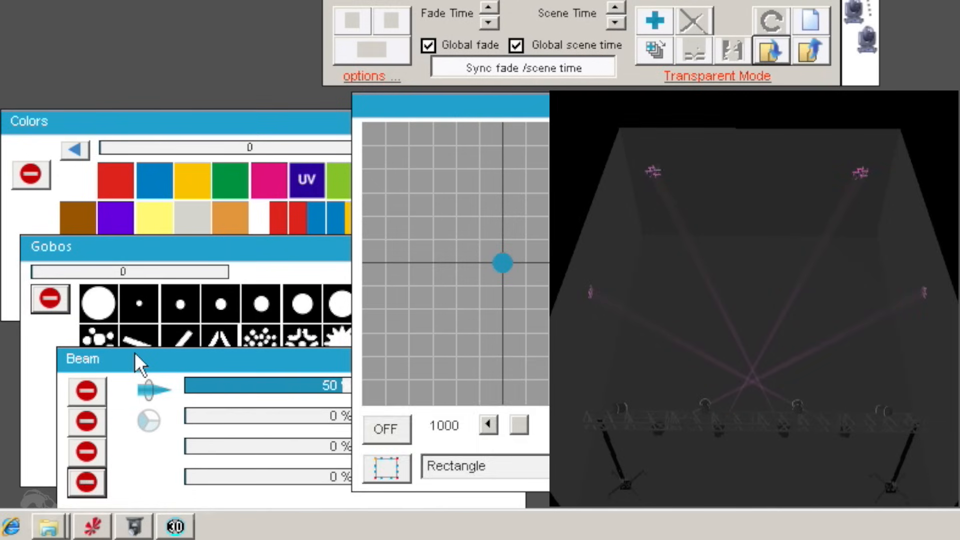
click(126, 458)
click(186, 415)
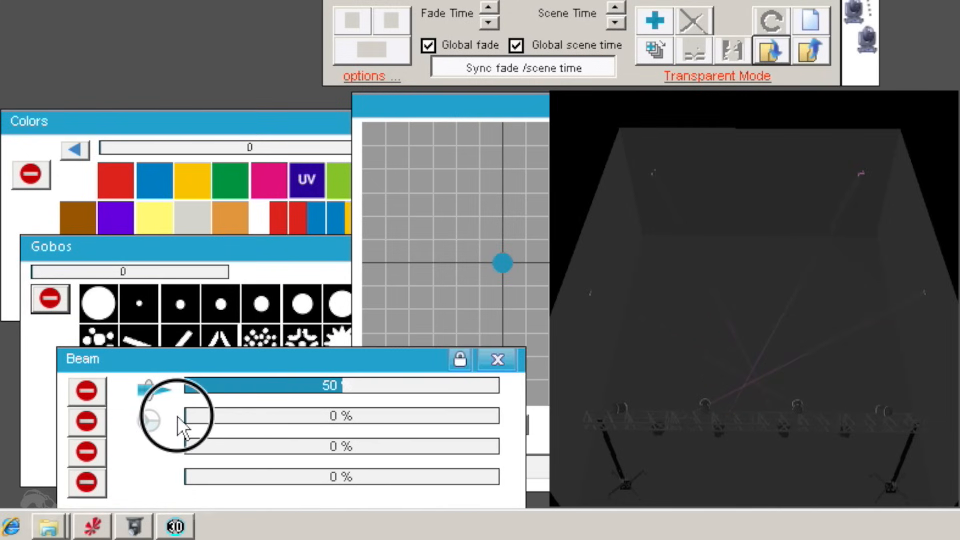
click(86, 451)
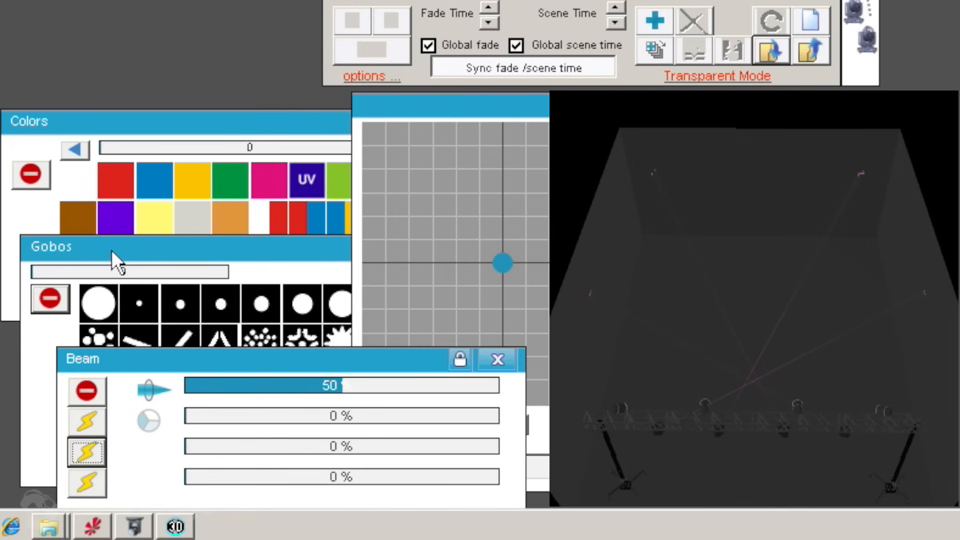
click(86, 186)
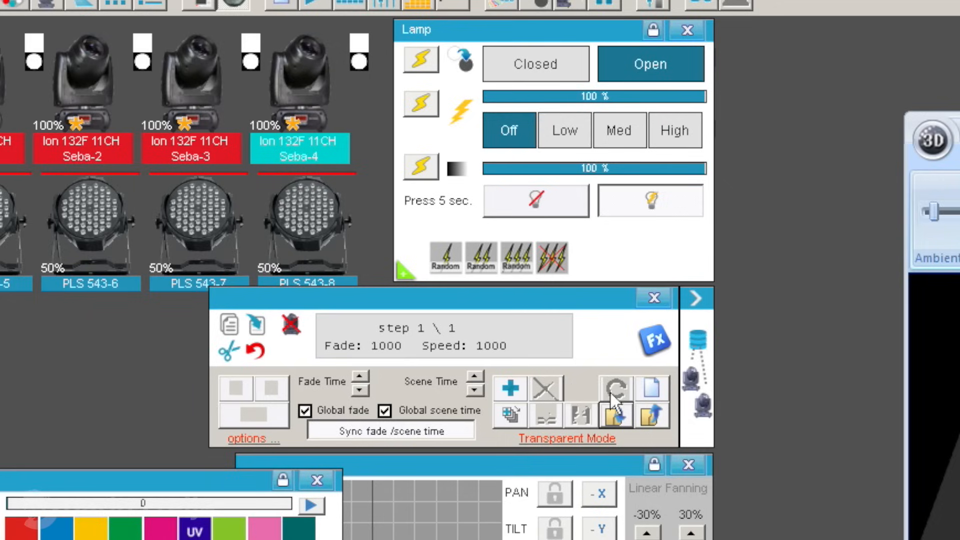
Save the new Ion 132F sequence as IonColAguante2.chb, basing the name on IonColAguante1, and close the file dialog
click(613, 414)
click(616, 415)
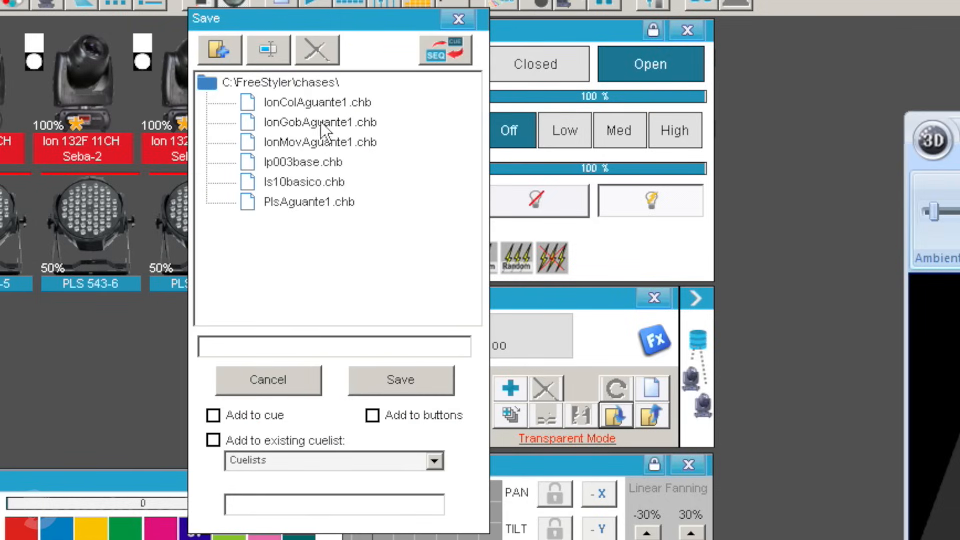
click(318, 104)
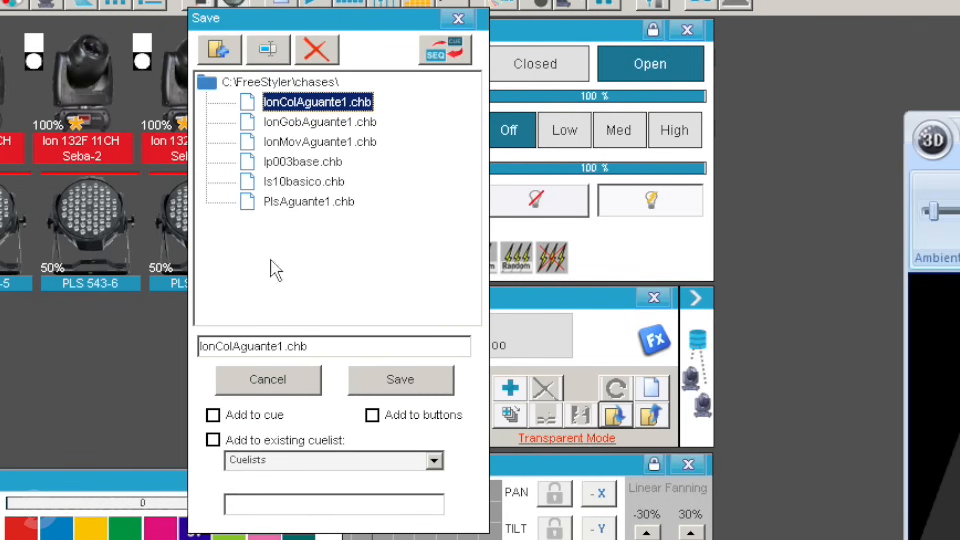
double_click(282, 347)
drag(282, 348, 291, 351)
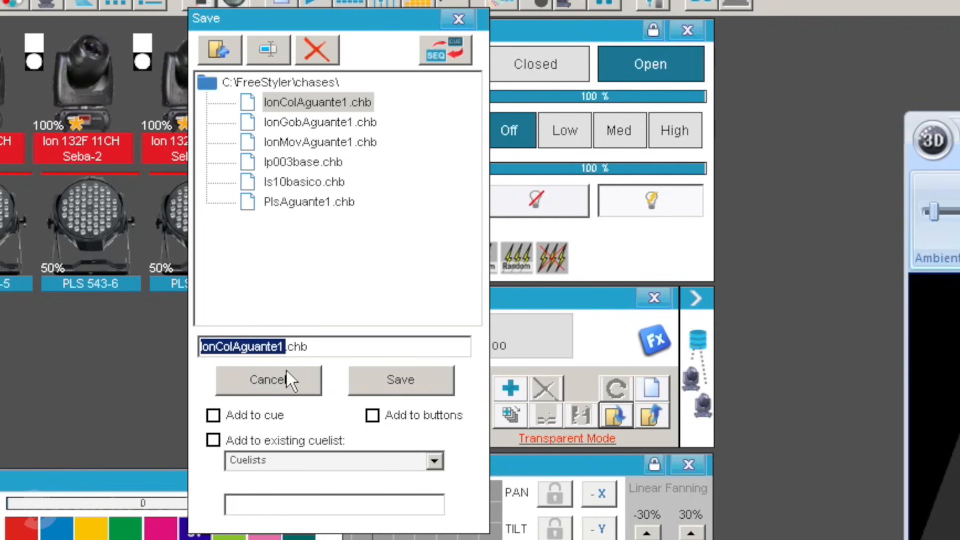
key(Right)
key(BackSpace)
text(2)
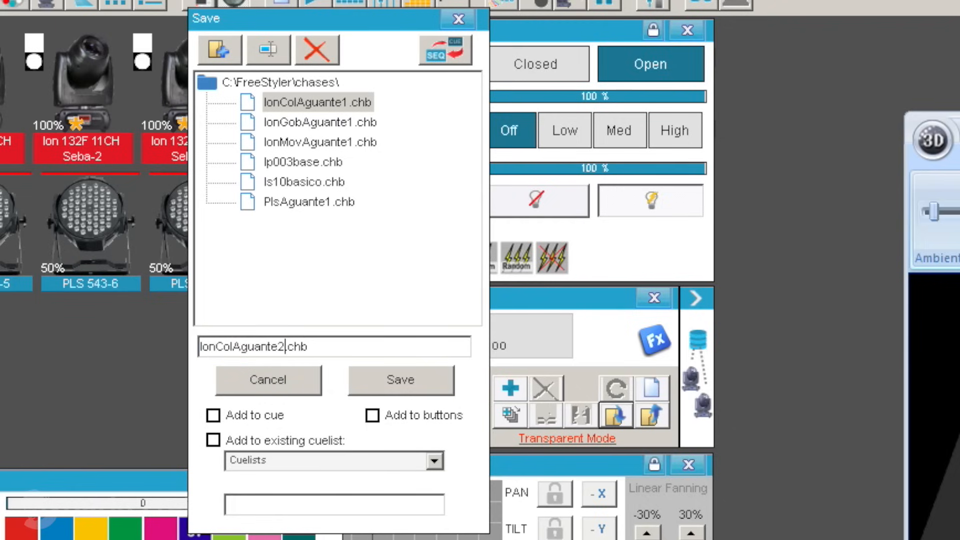
click(382, 379)
click(459, 19)
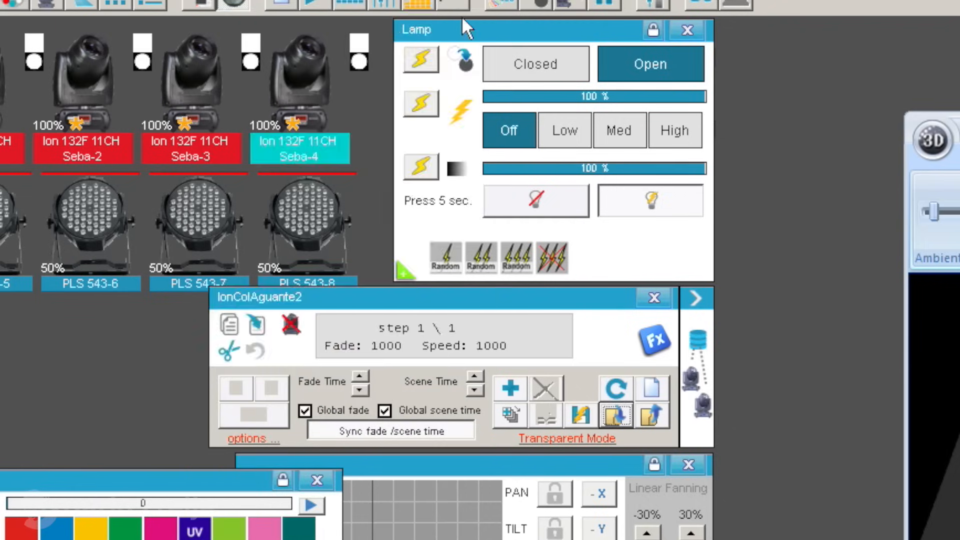
Start a new sequence for the PLS 543 fixtures with red at 255 and the shutter open
click(649, 388)
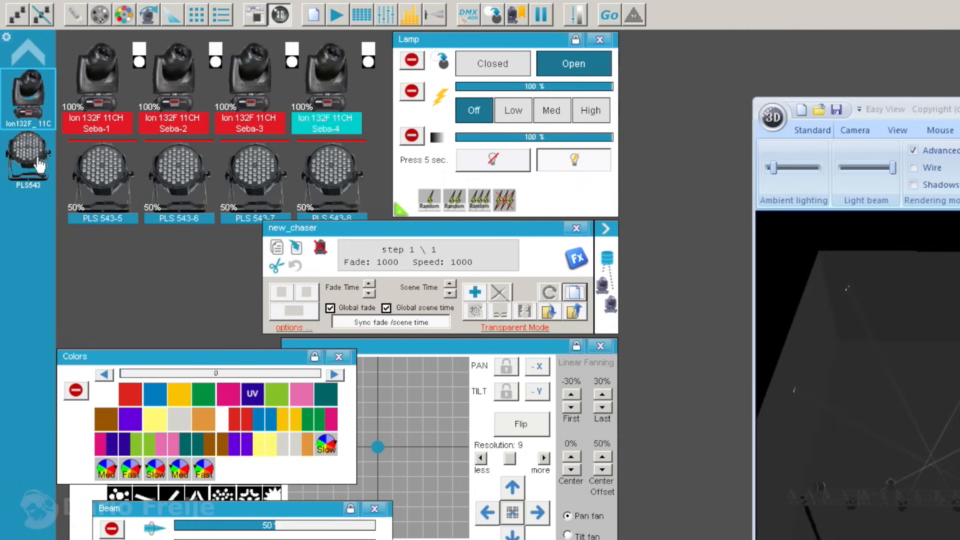
click(35, 164)
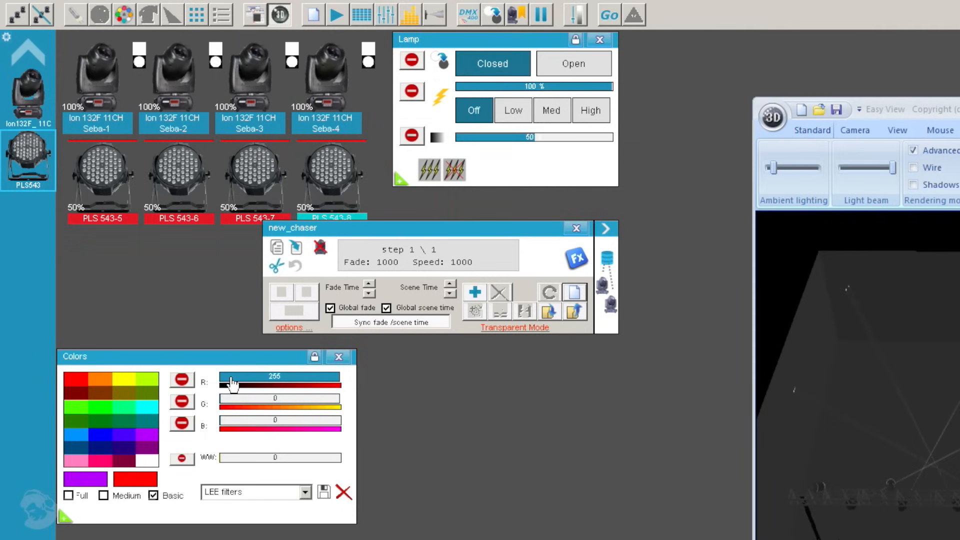
drag(242, 378, 353, 385)
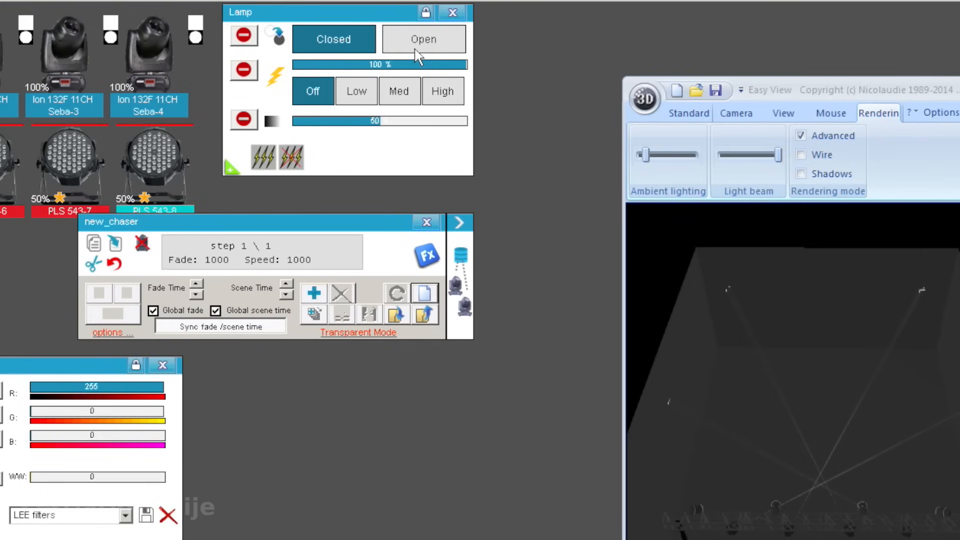
click(566, 74)
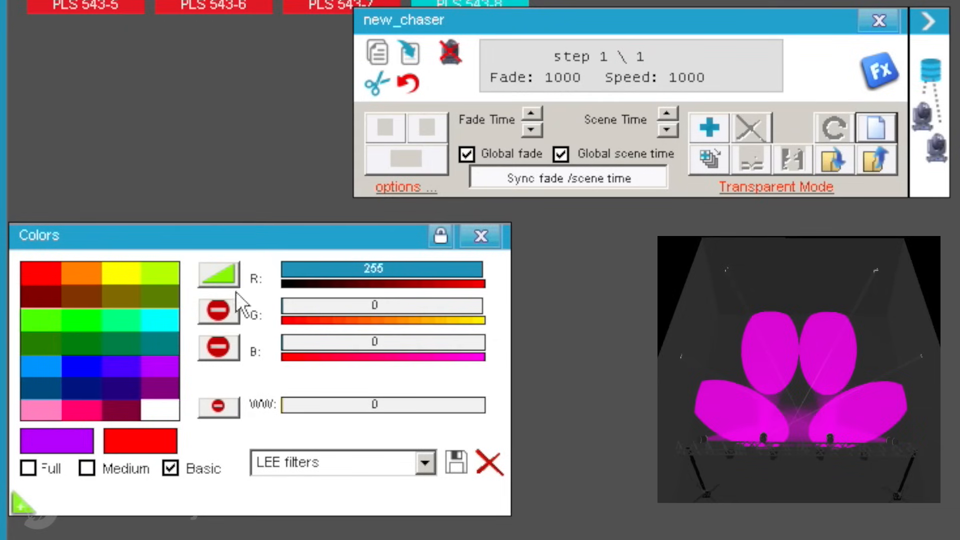
Color the PLS 543 fixtures pure red, switch their color channels to snap, and set the dimmer to 46%
click(47, 272)
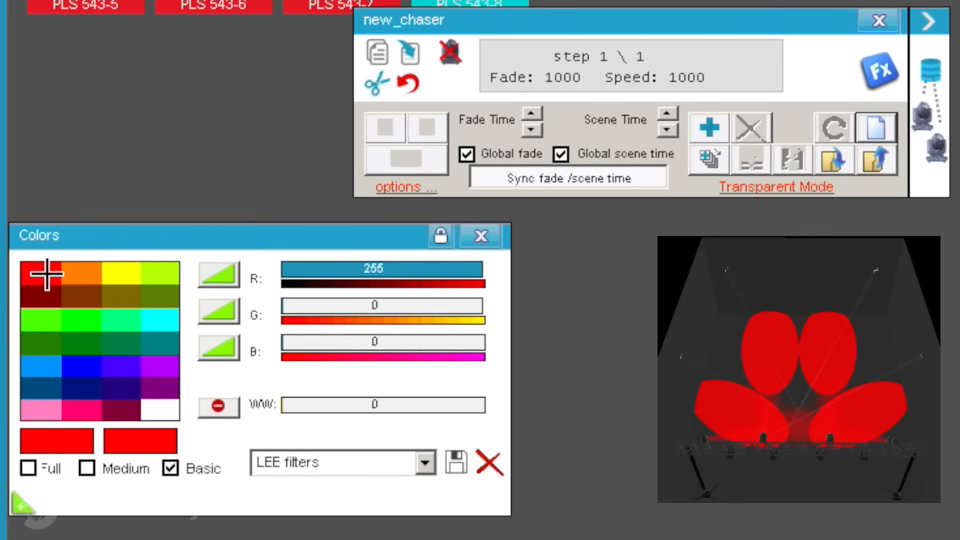
click(221, 273)
click(220, 306)
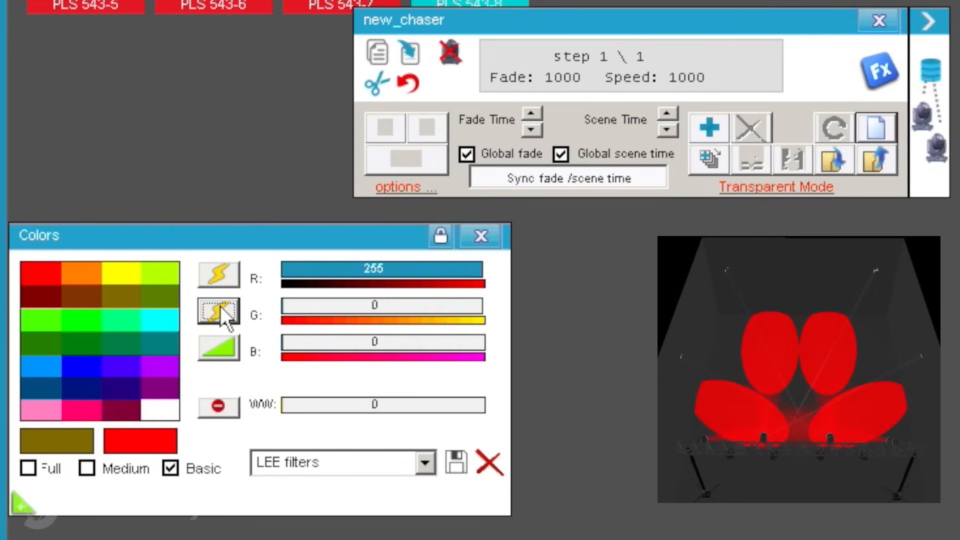
click(220, 345)
click(218, 406)
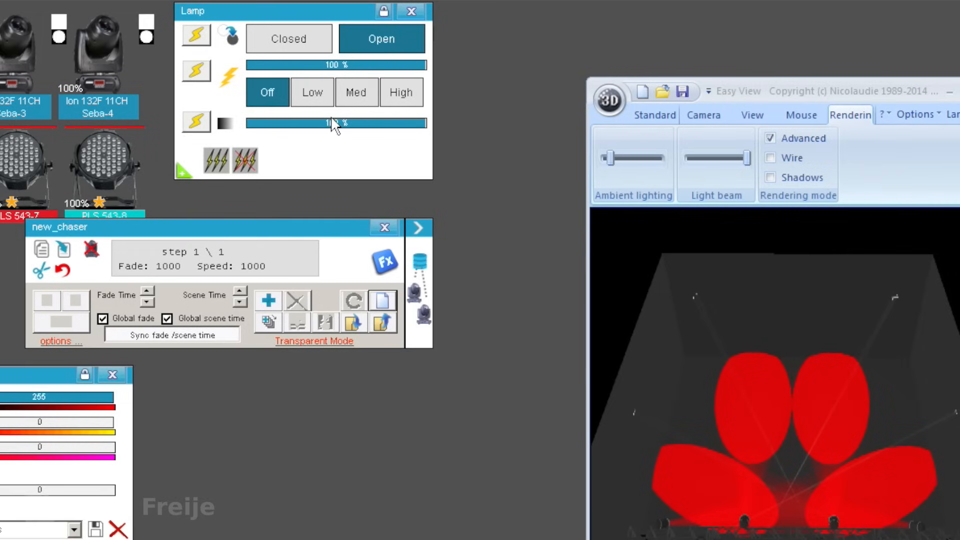
click(331, 123)
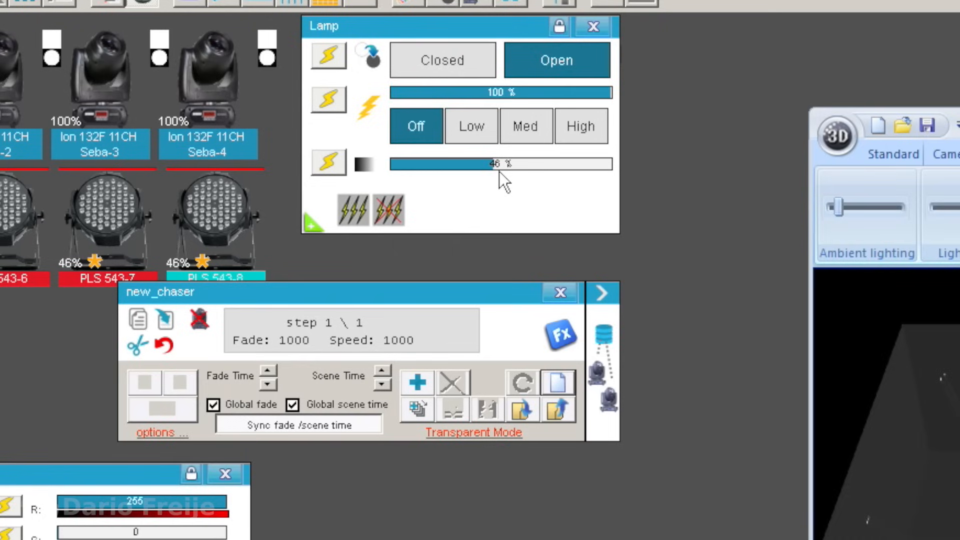
Save the red PLS 543 sequence as PlsAguante2.chb, basing the name on PlsAguante1, and close the sequence editor
click(520, 410)
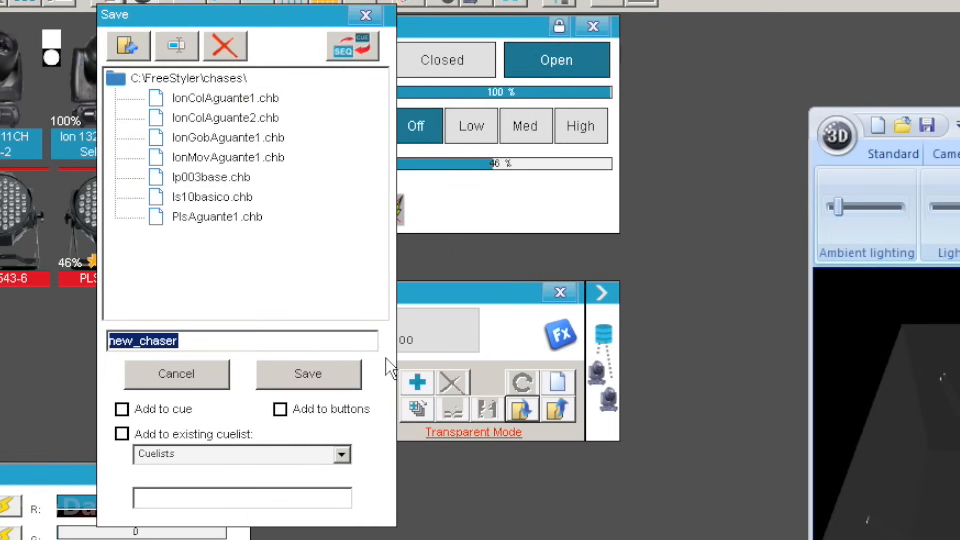
click(220, 216)
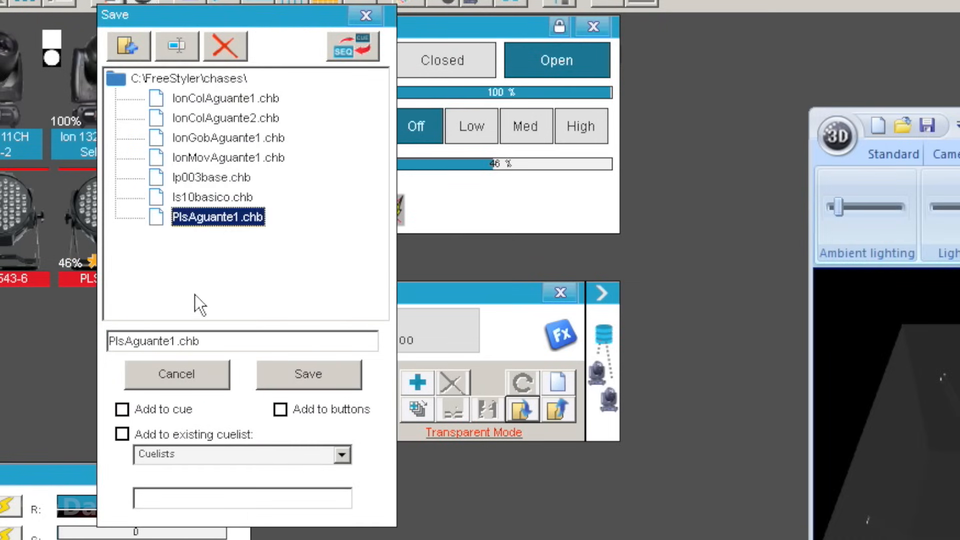
double_click(177, 342)
click(176, 342)
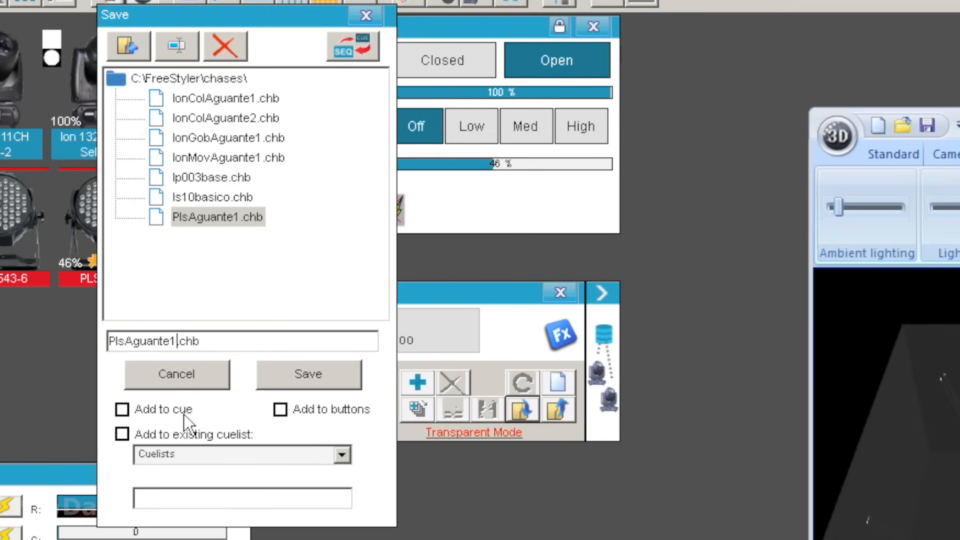
key(BackSpace)
text(2)
click(296, 383)
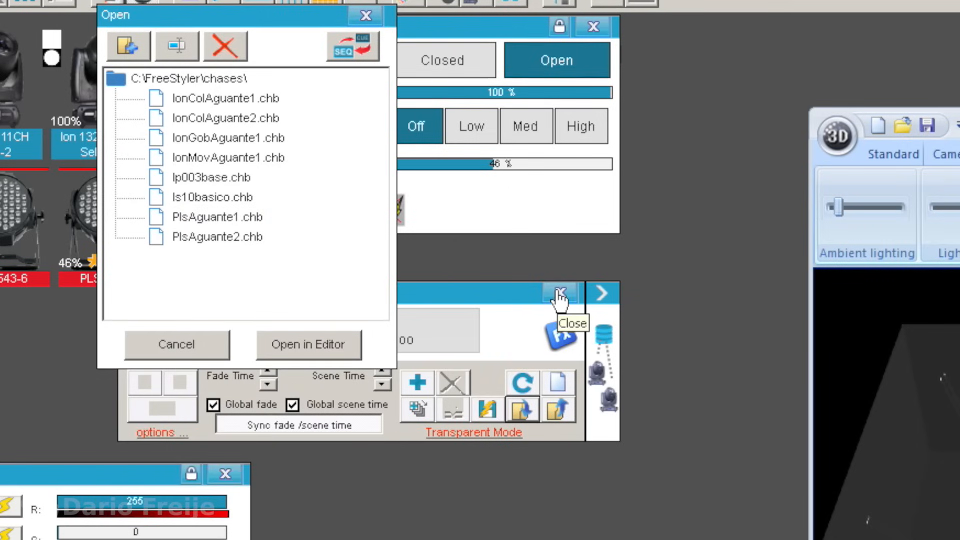
click(560, 294)
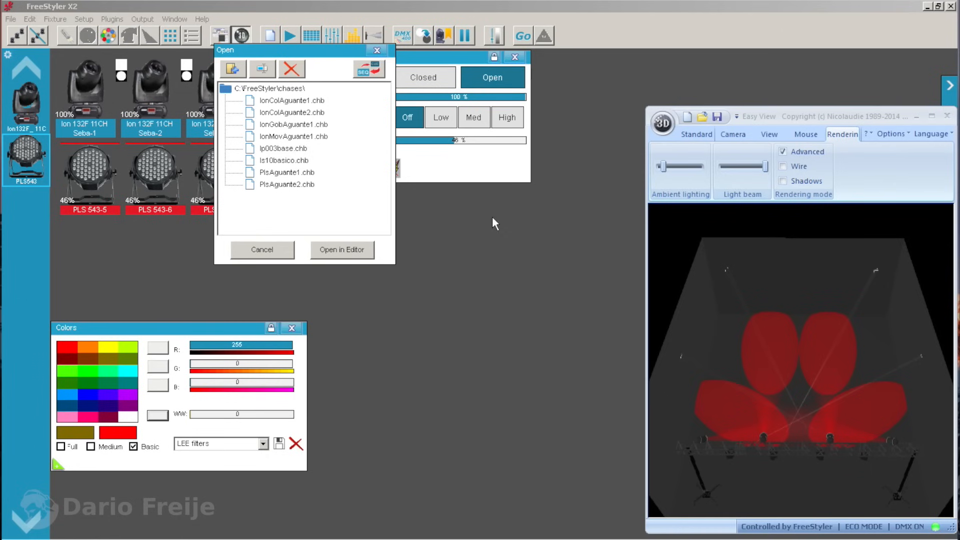
Open the cue window and remove the sequences IonColAguante1 and PlsAguante1 from cue Aguante1
click(289, 36)
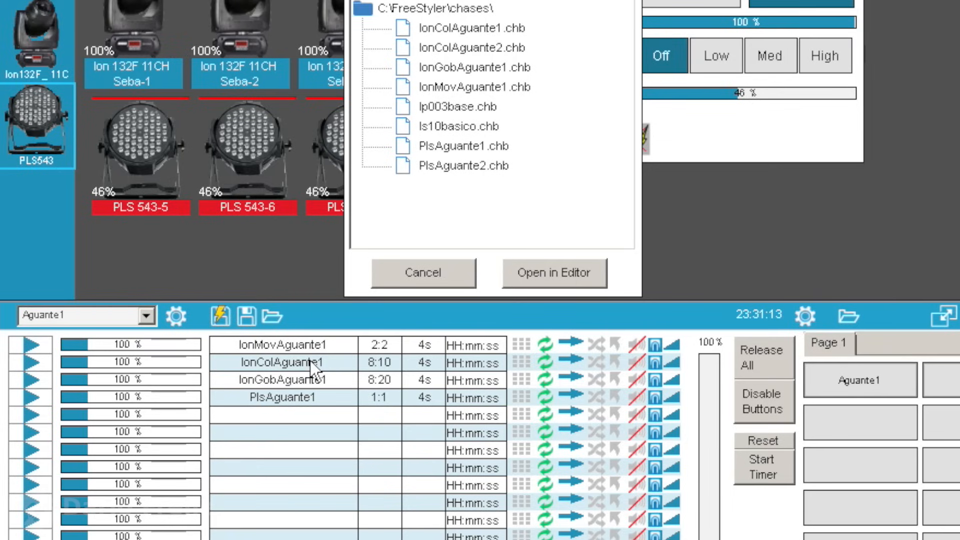
right_click(313, 365)
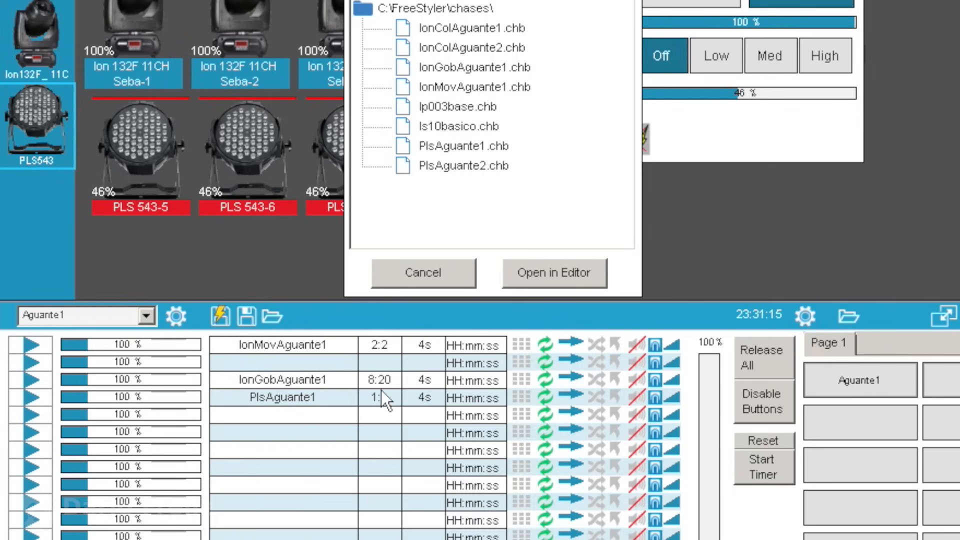
click(380, 388)
right_click(290, 396)
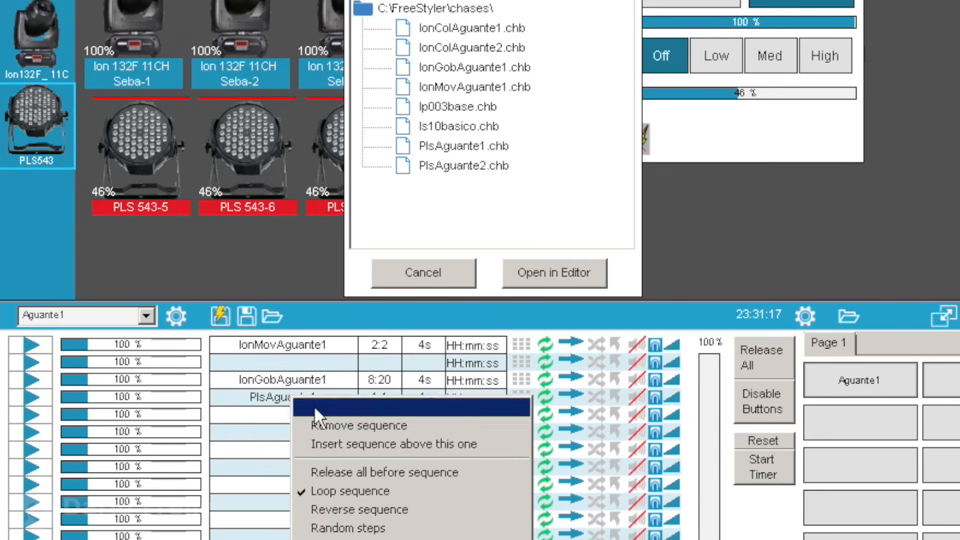
click(341, 425)
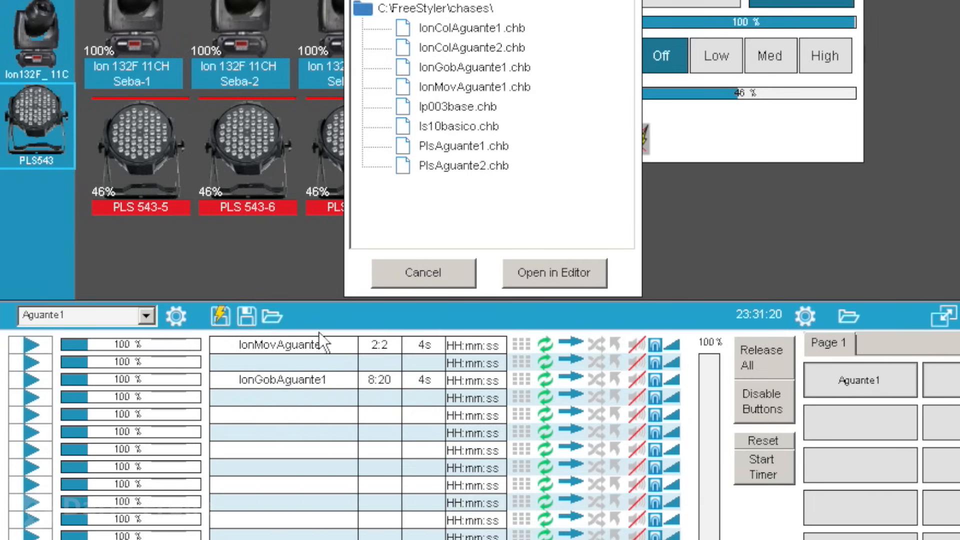
Add IonColAguante2.chb and PlsAguante2.chb to the cue's emptied second and fourth slots
click(463, 49)
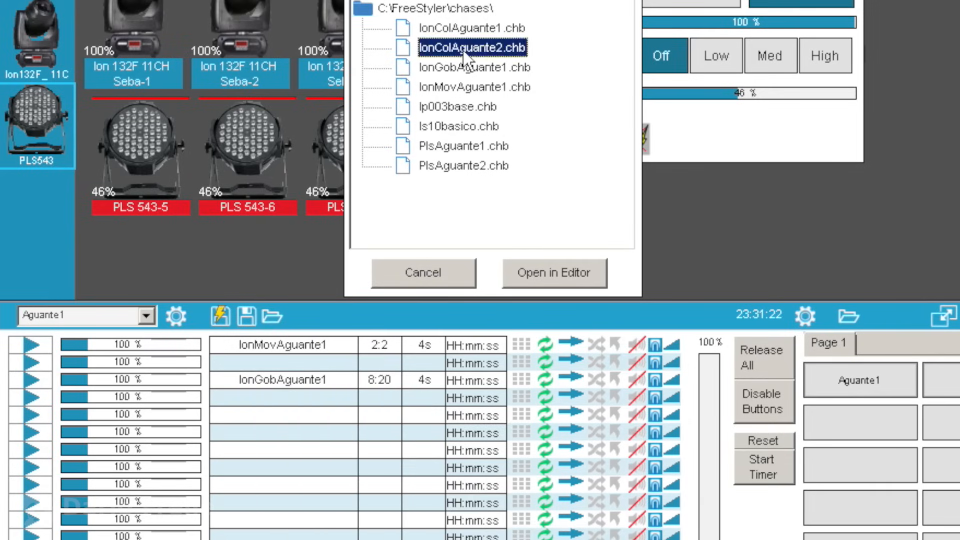
drag(465, 50, 285, 363)
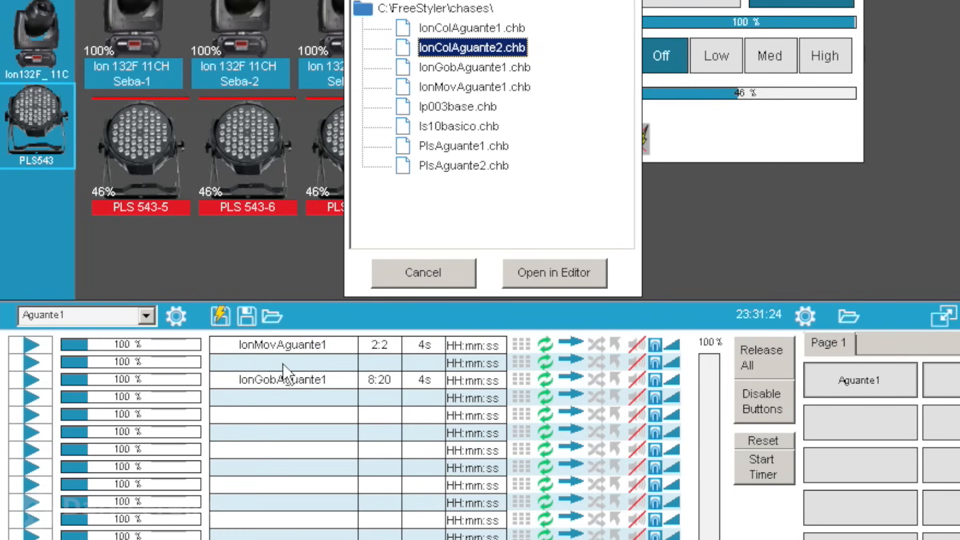
click(474, 169)
drag(475, 169, 278, 399)
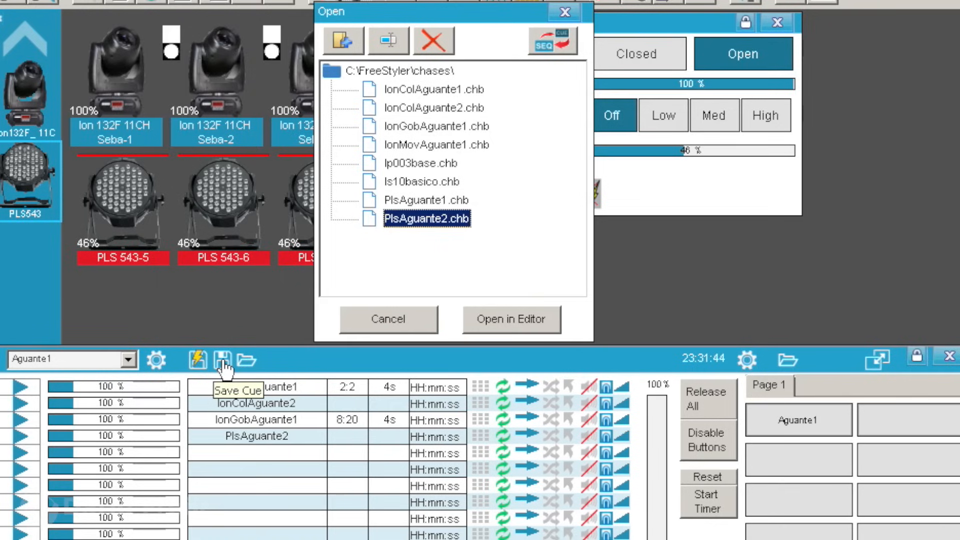
Save the cue as Aguante2.fcf, overwriting the existing file, and assign it to the empty cuelist button beside Aguante1
click(223, 361)
click(371, 317)
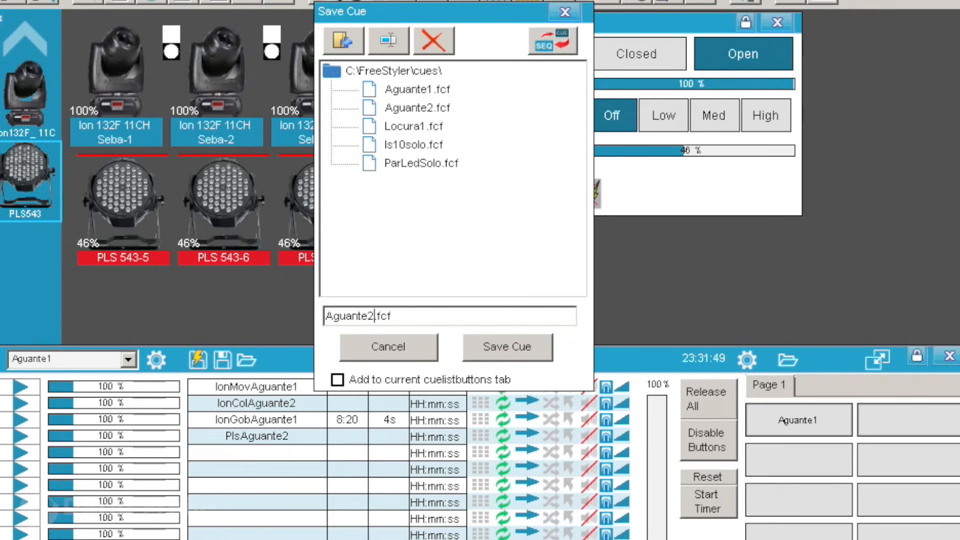
key(Delete)
text(2)
click(499, 343)
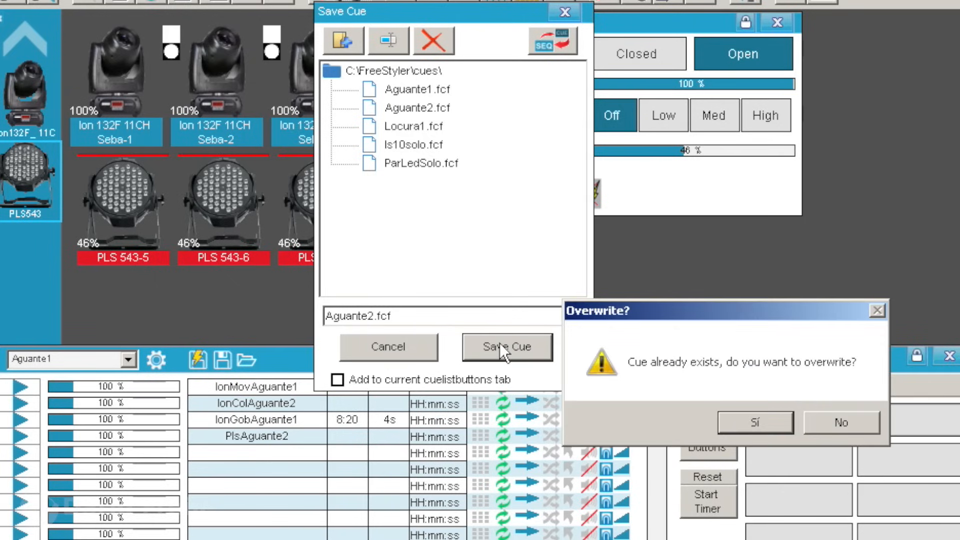
click(745, 422)
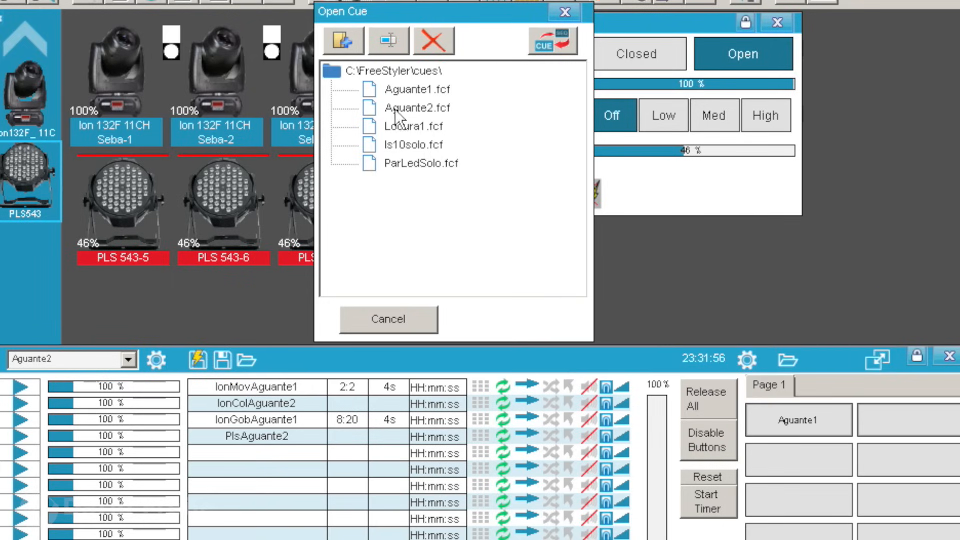
drag(398, 113, 914, 424)
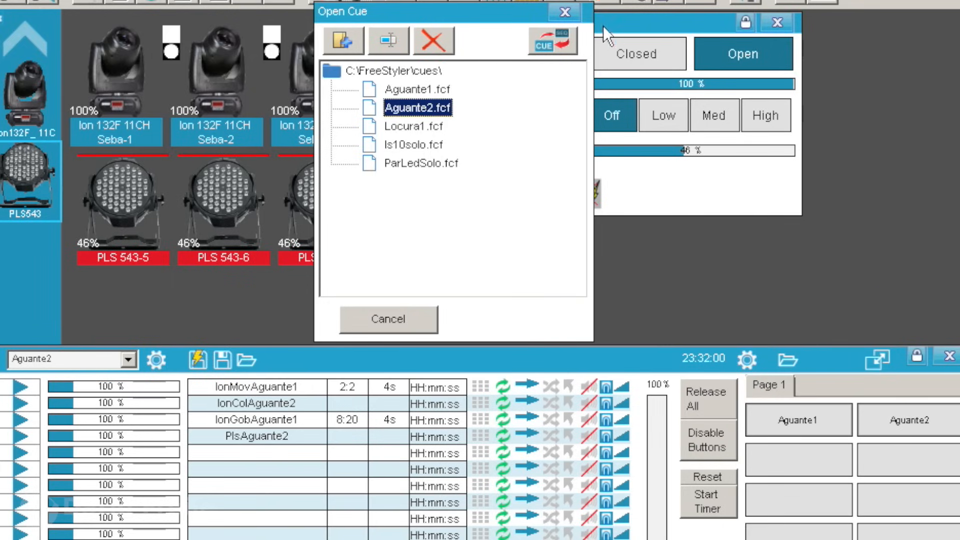
click(565, 12)
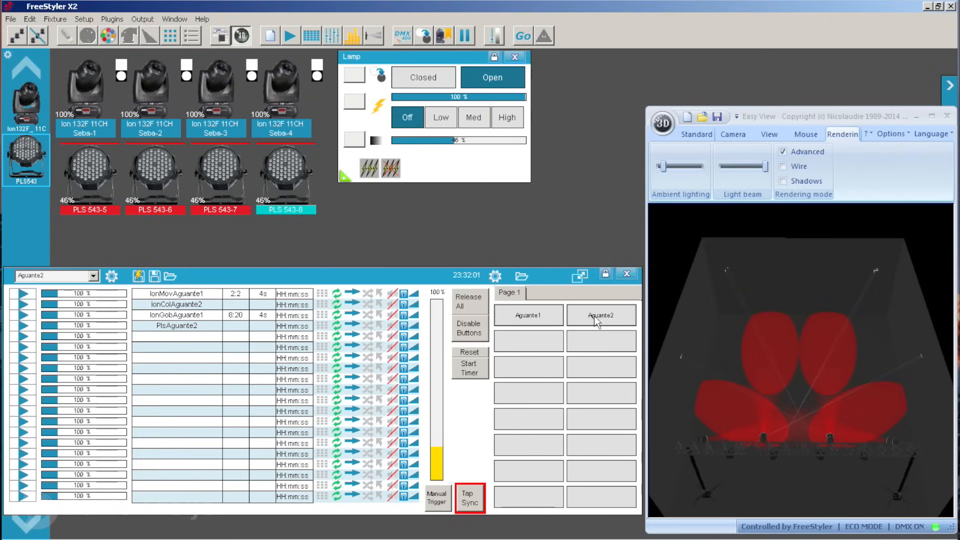
Play cues Aguante2 and Aguante1 in turn, compare them from different angles in the 3D view, and release and close them
click(899, 421)
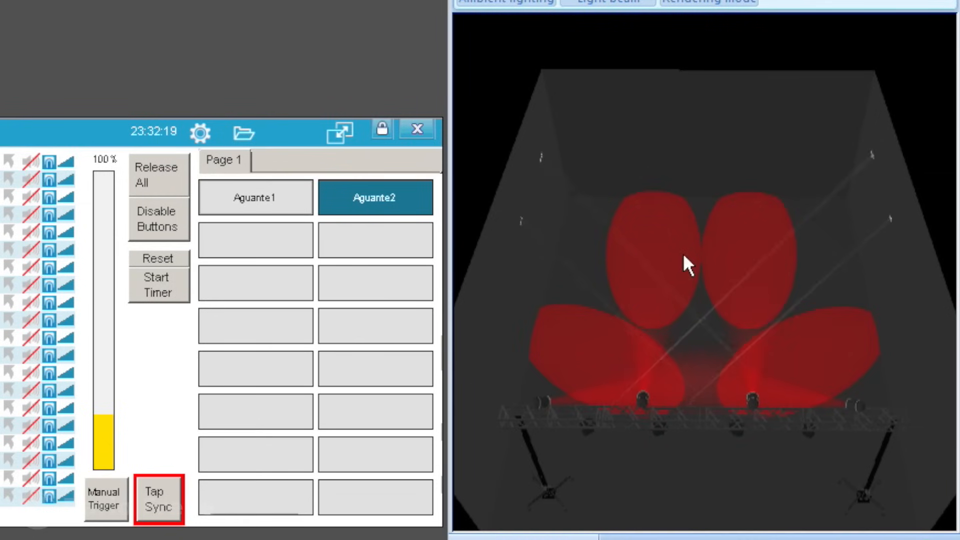
drag(683, 253, 686, 121)
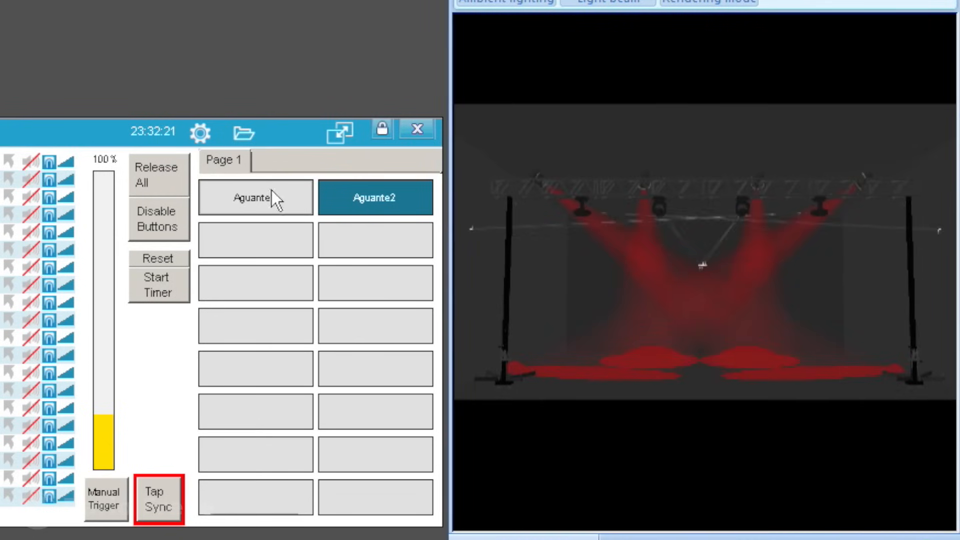
click(258, 196)
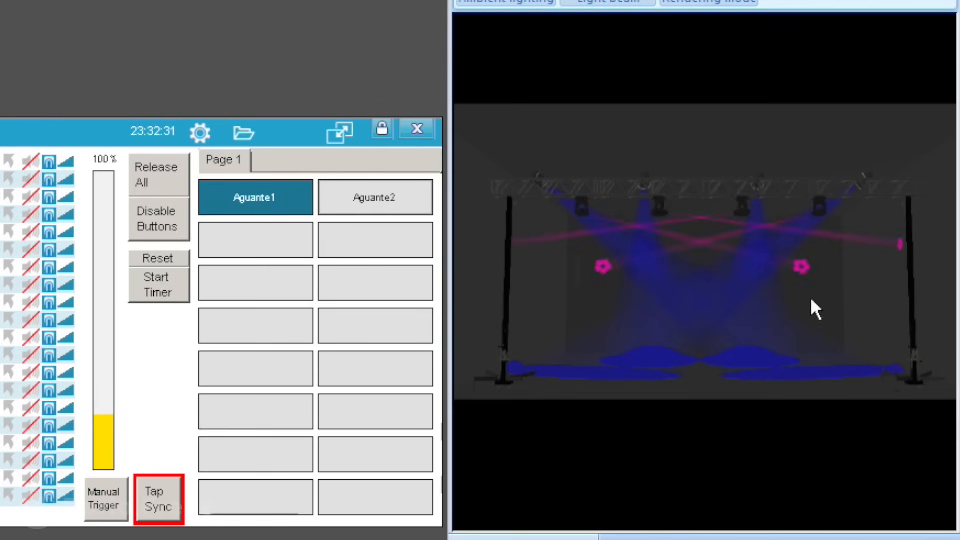
drag(812, 297, 810, 457)
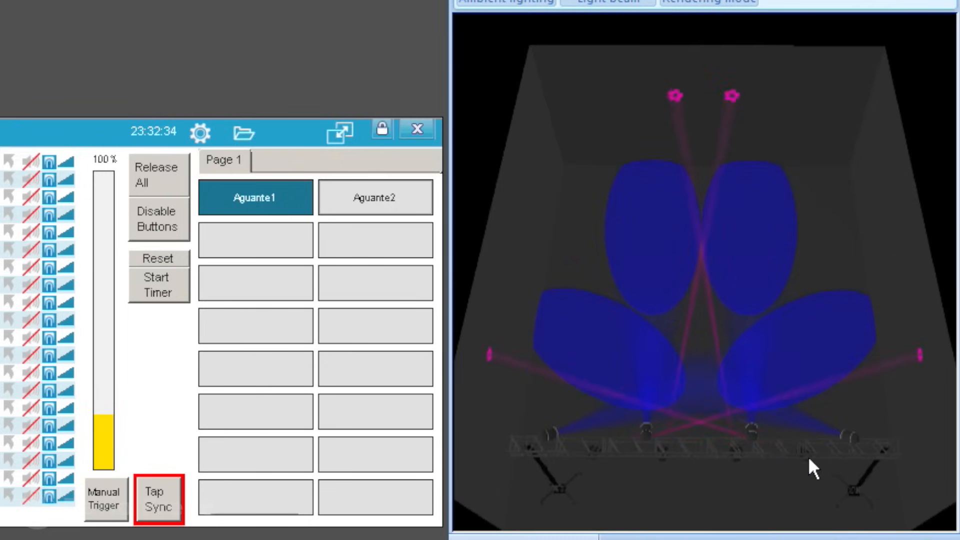
click(249, 196)
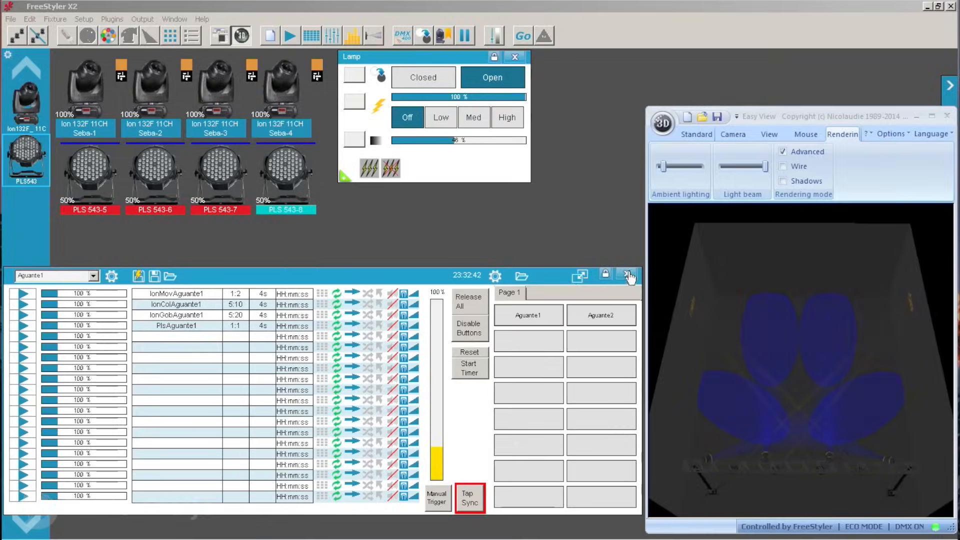
click(627, 275)
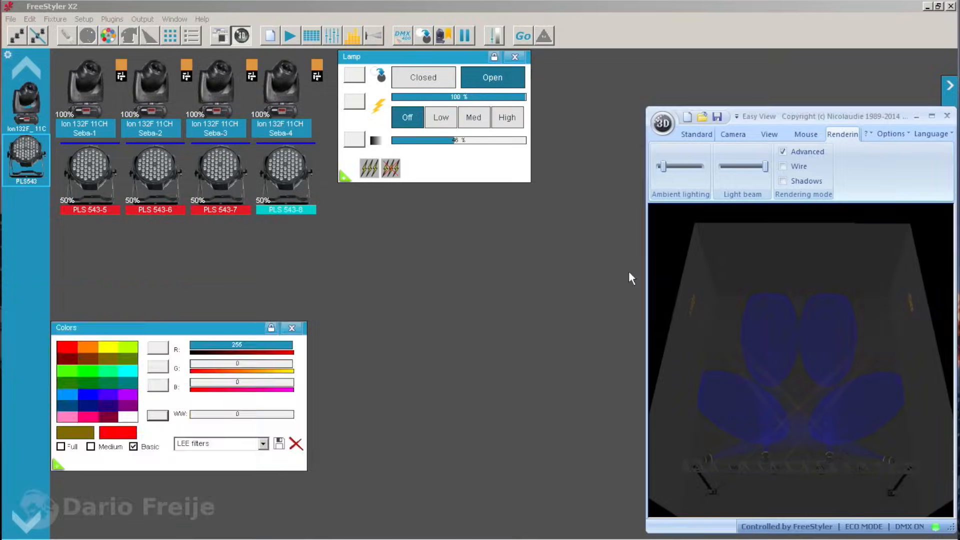
Set the Ion 132F fixtures to white with centered pan and tilt and the dimmer at 100%
click(30, 100)
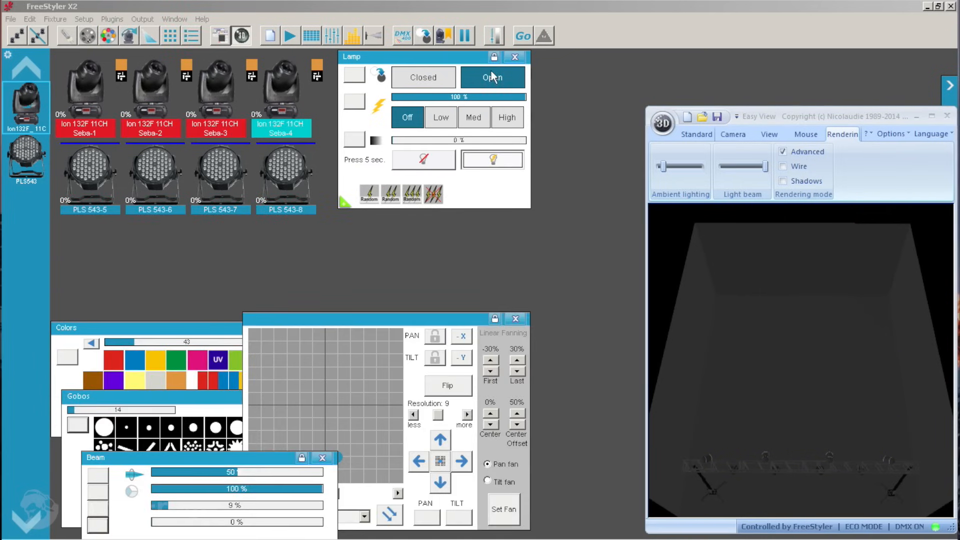
click(92, 365)
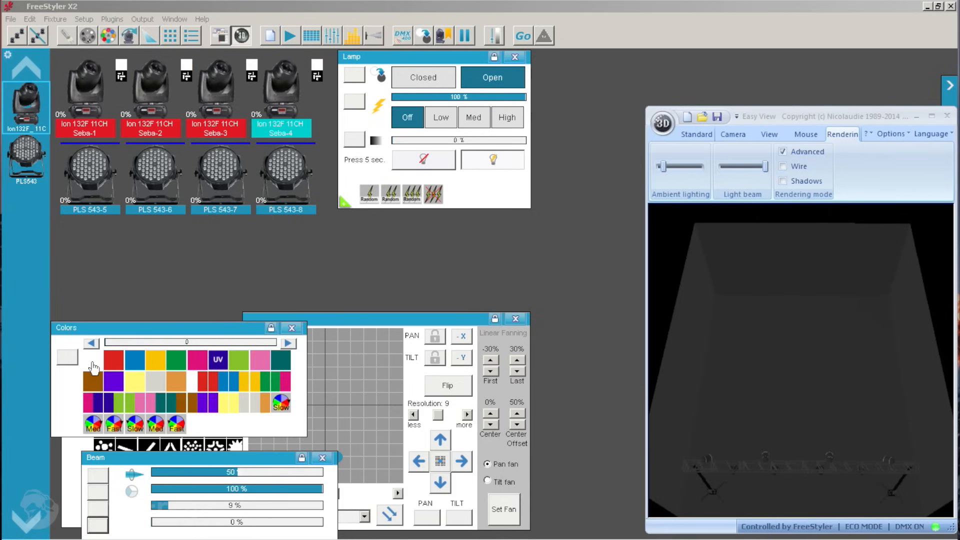
click(440, 462)
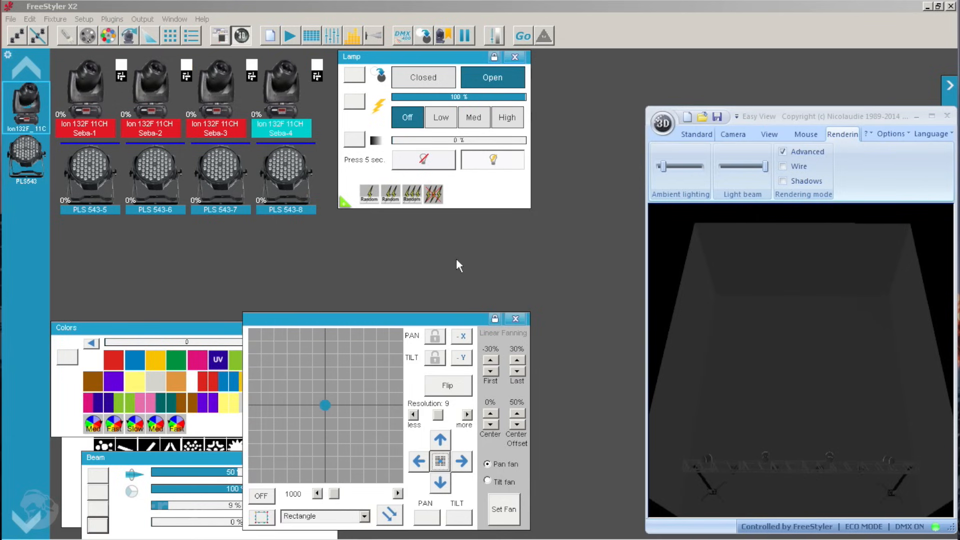
drag(456, 141, 532, 141)
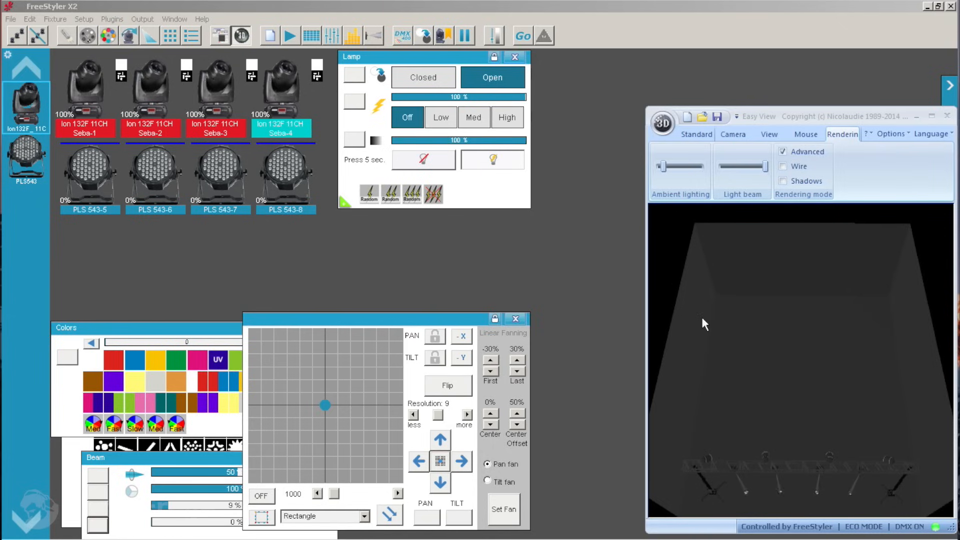
Set the second and third beam values of the Ion 132F fixtures to 0%
drag(753, 411, 781, 309)
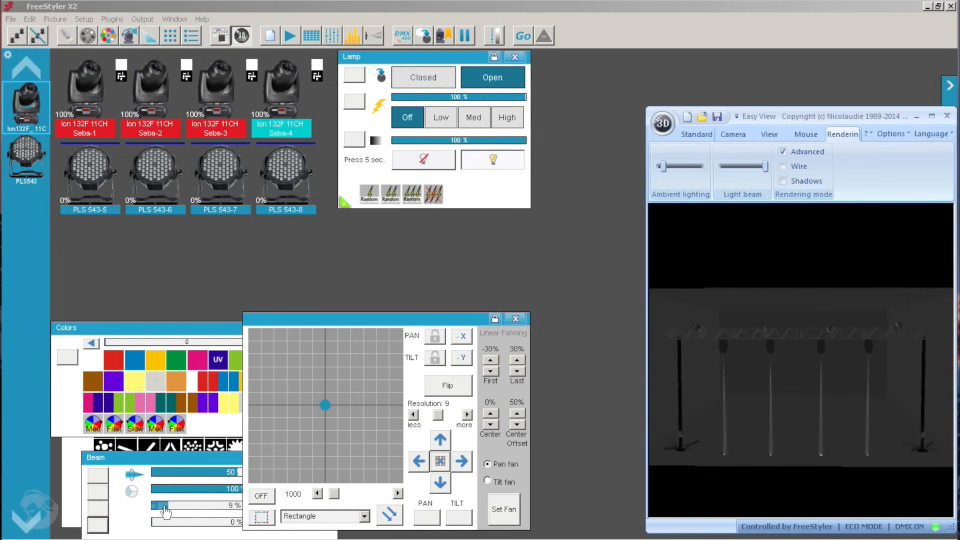
drag(165, 506, 120, 489)
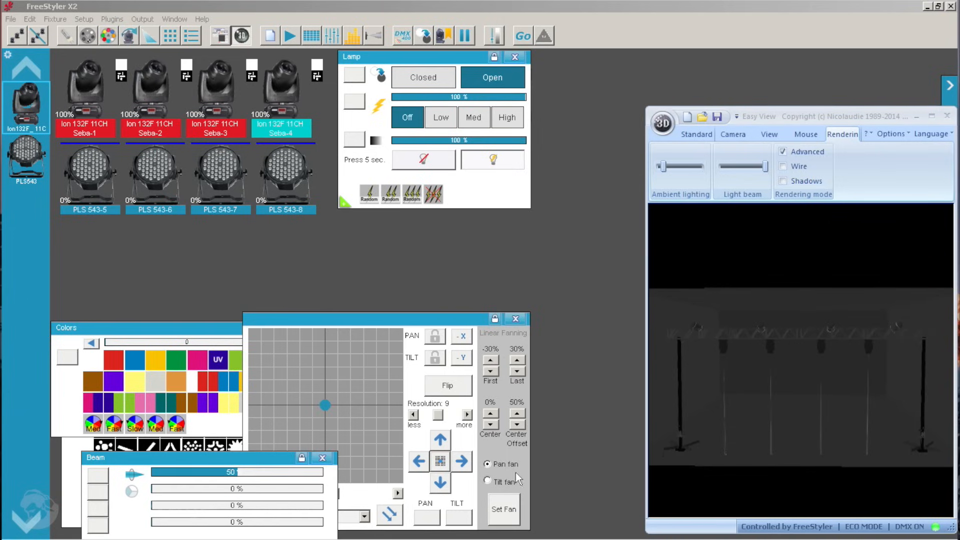
drag(860, 418, 733, 418)
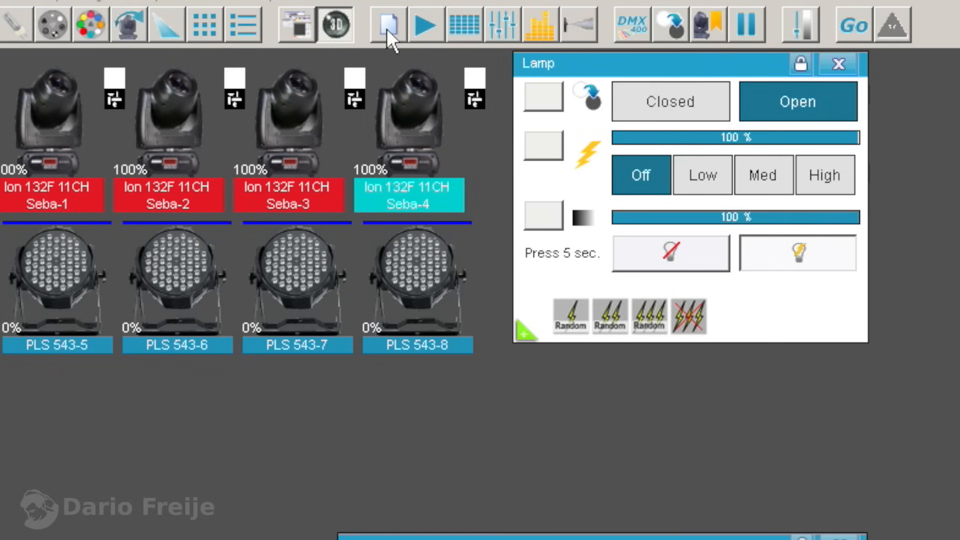
Create a new two-step sequence with the Ion 132F tilt high on the grid in step 1 and near the lower edge in step 2
click(388, 30)
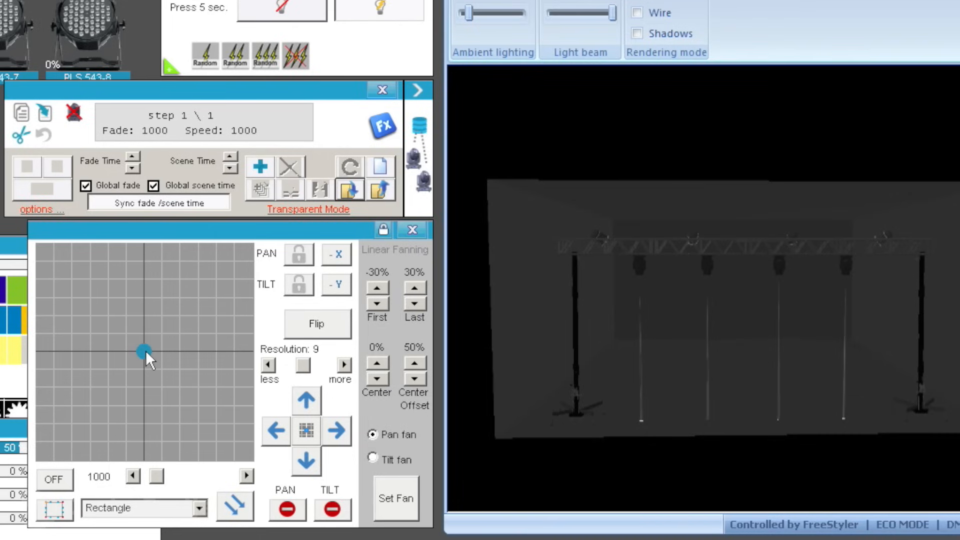
drag(145, 350, 142, 279)
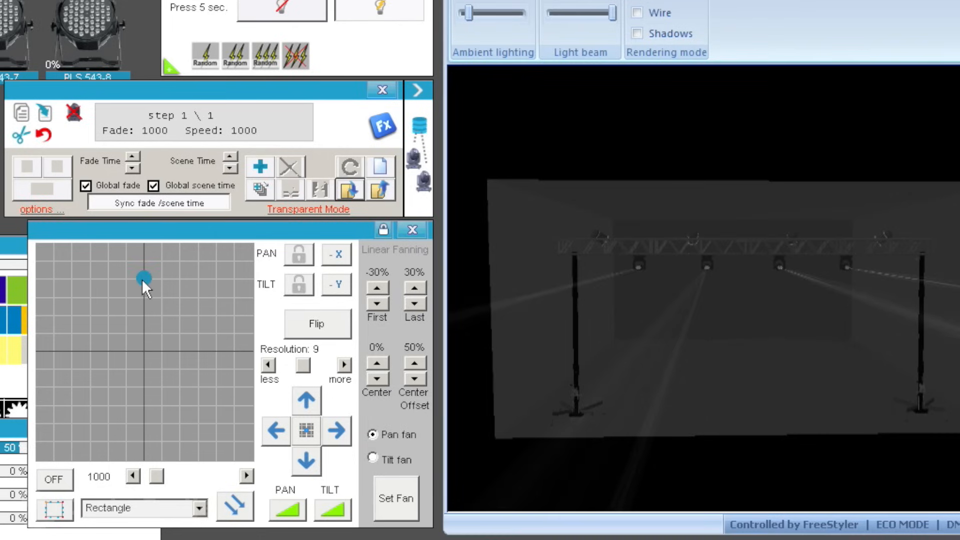
click(260, 170)
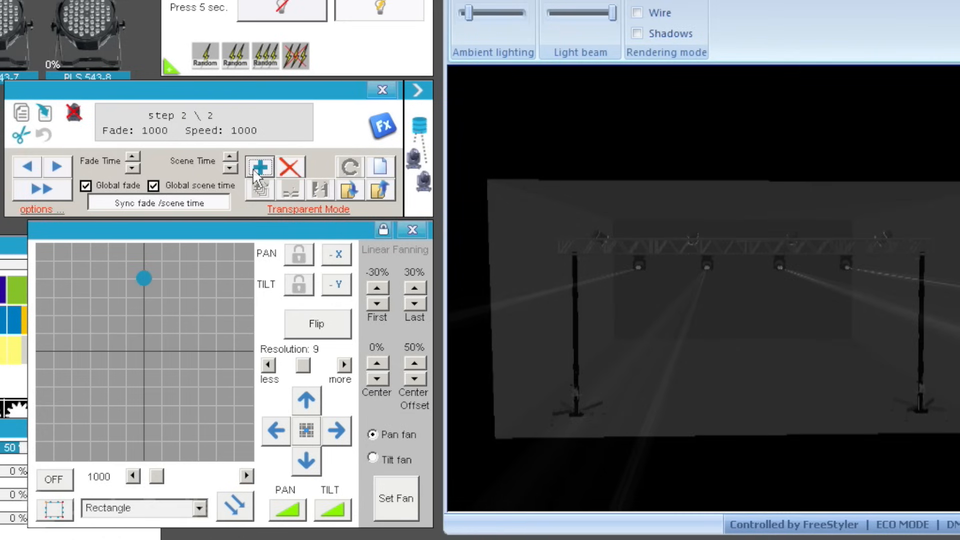
drag(142, 279, 142, 442)
Switch the pan and tilt channels to snap in both steps, and test-play the sequence
click(287, 511)
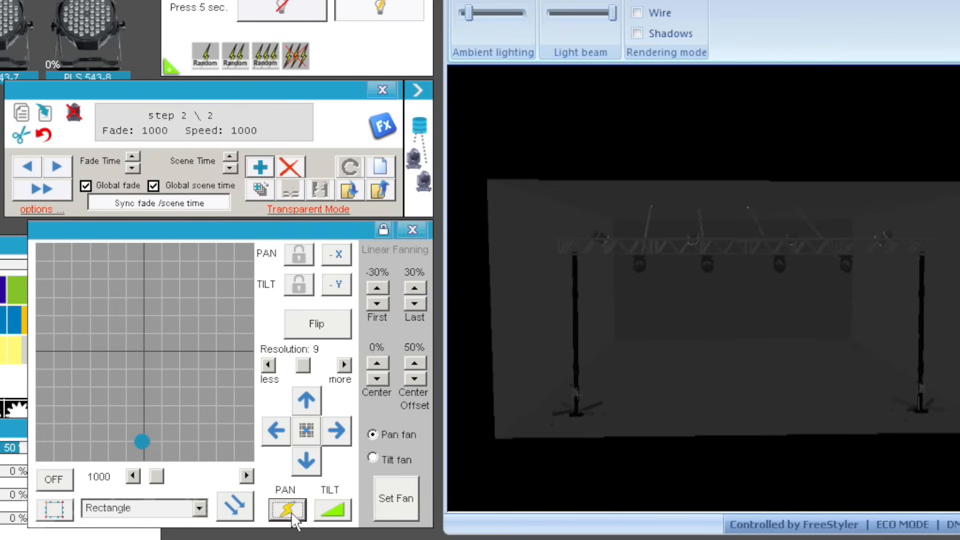
click(336, 511)
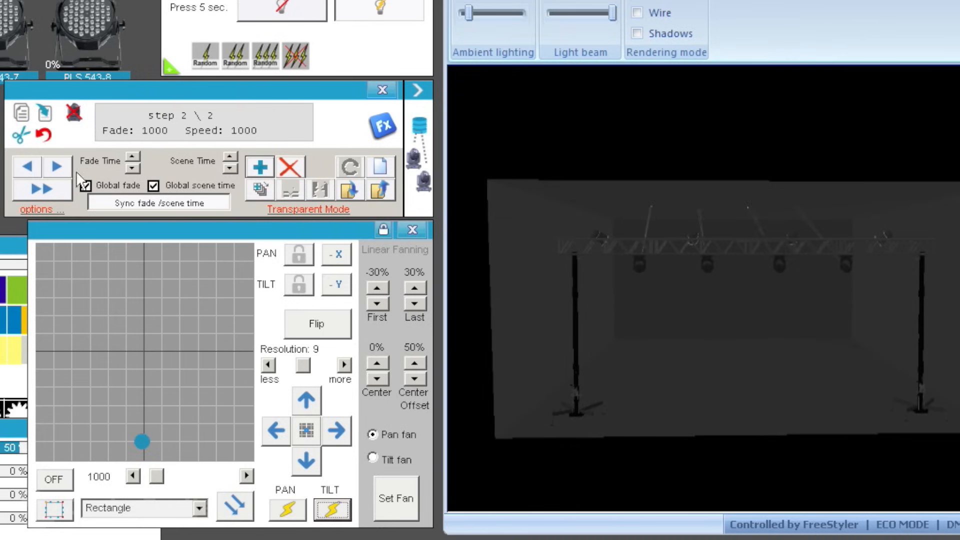
click(25, 163)
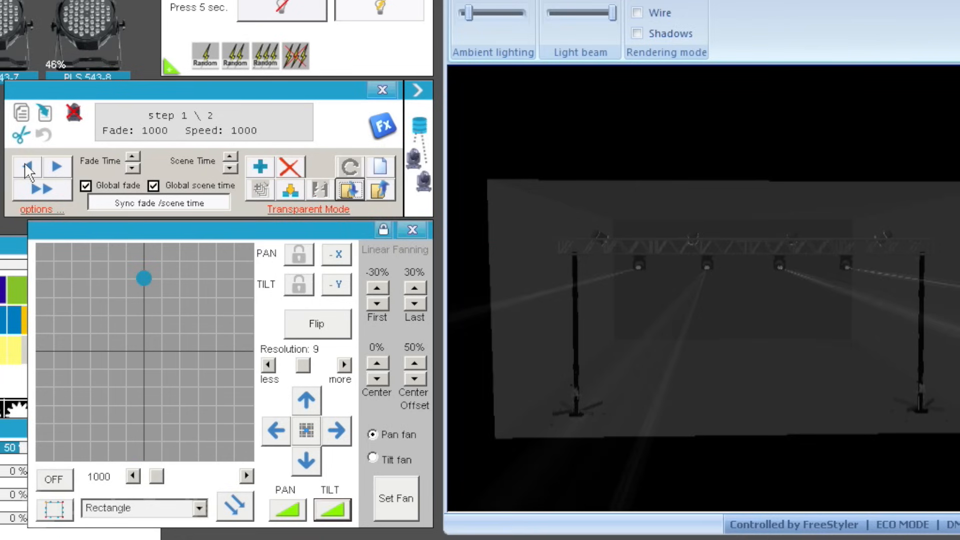
click(287, 506)
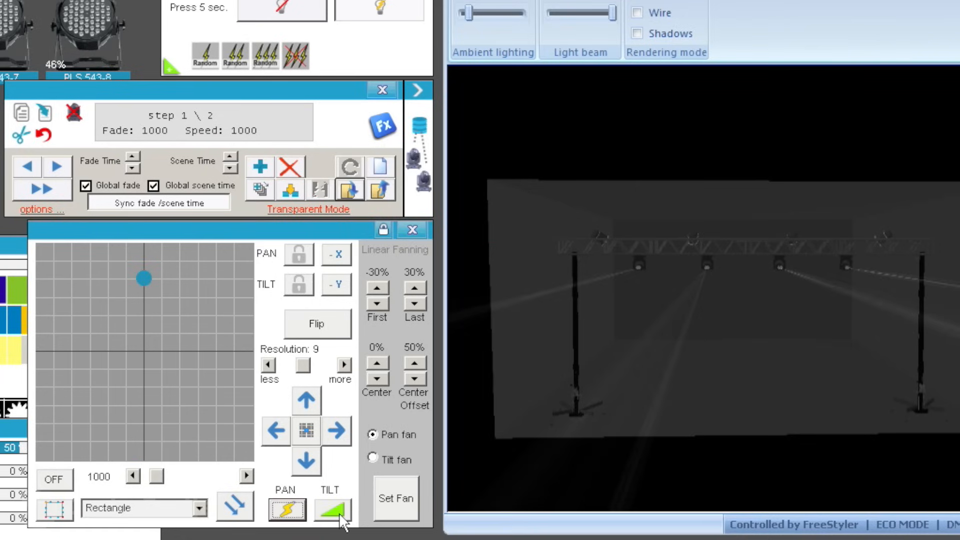
click(343, 517)
click(59, 164)
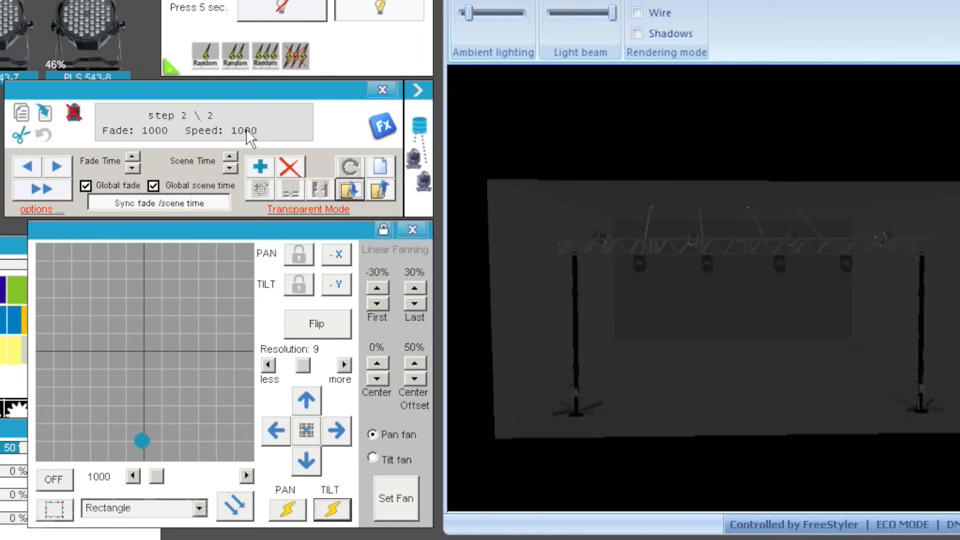
click(46, 189)
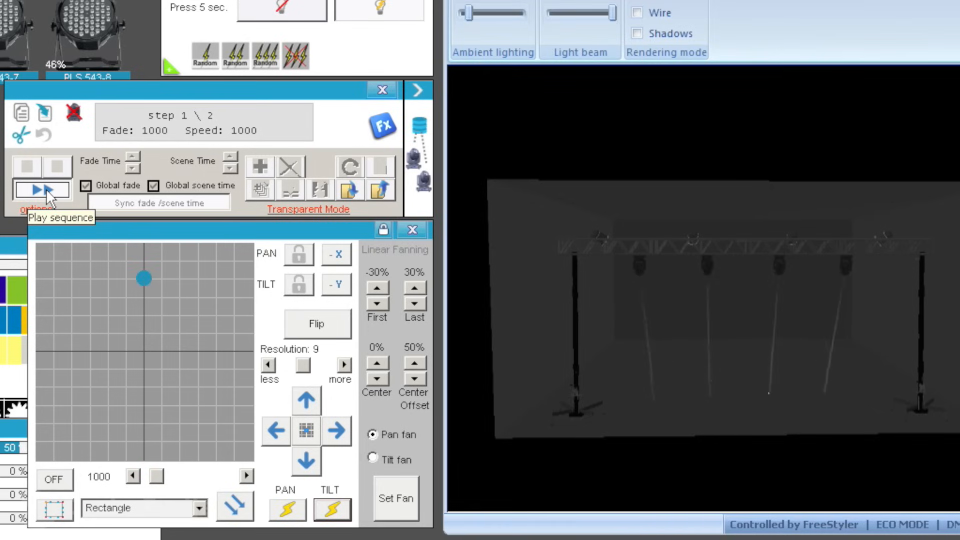
click(46, 188)
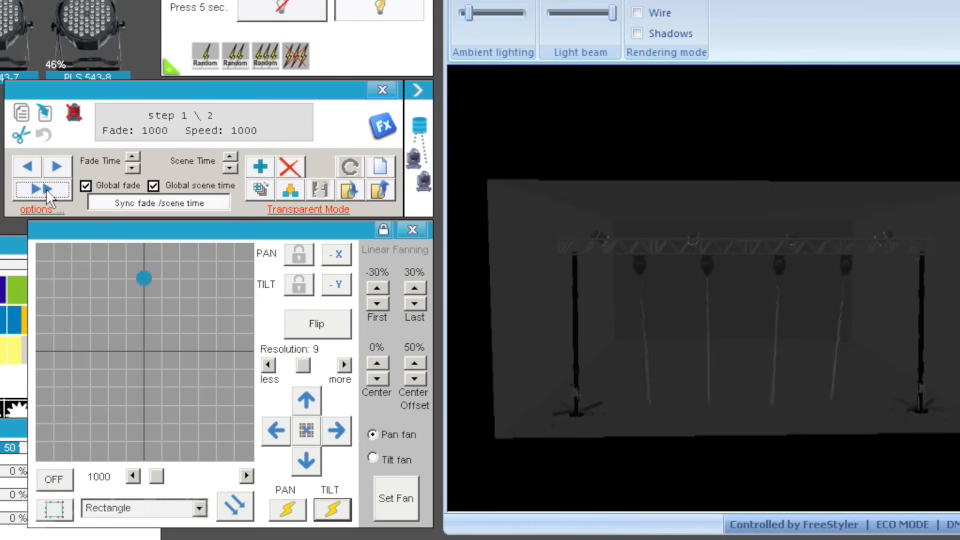
Set the sequence's synced fade and scene time to 500, then test-play it and review both steps
click(231, 170)
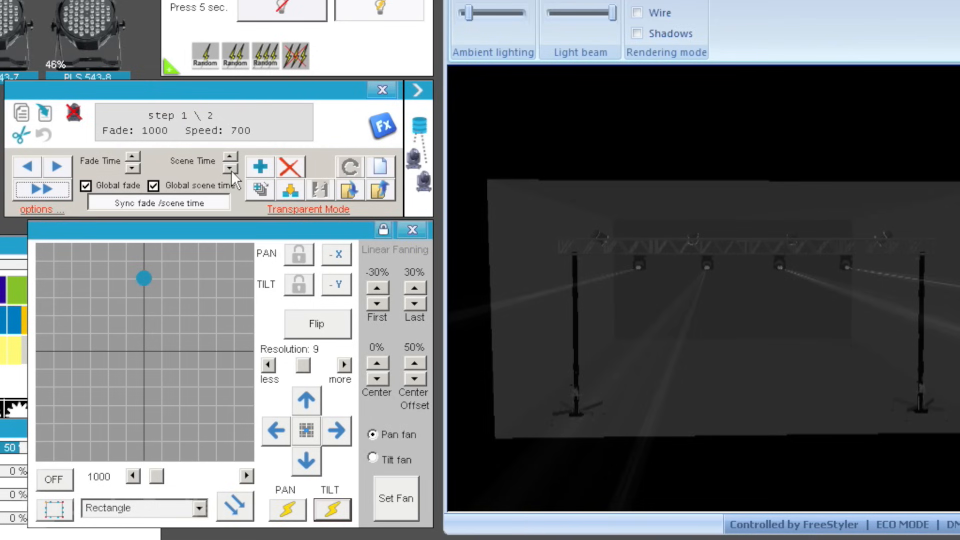
click(231, 170)
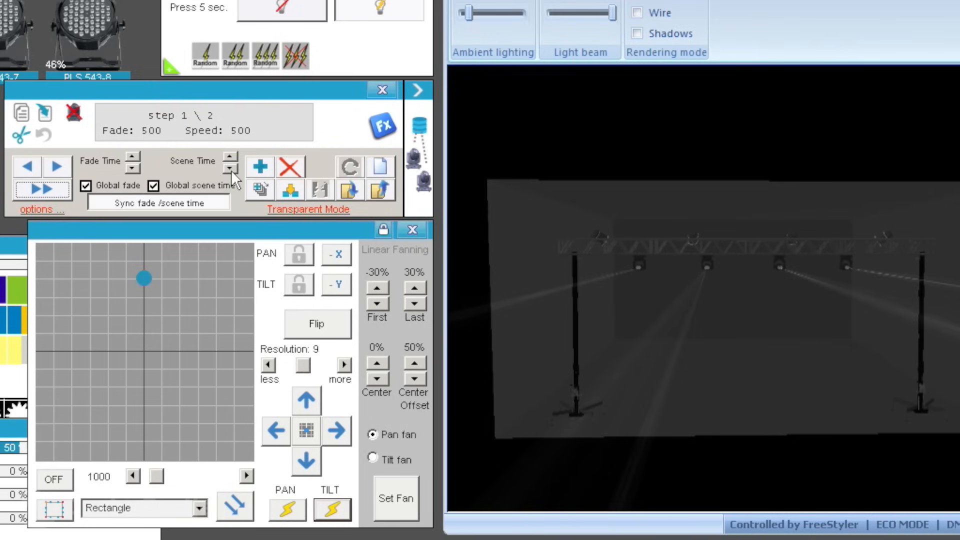
click(38, 194)
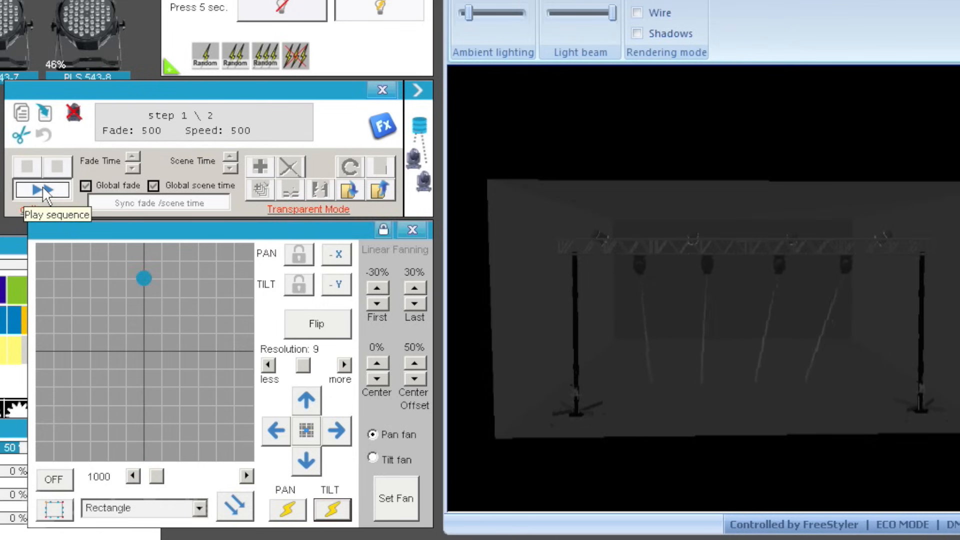
click(43, 192)
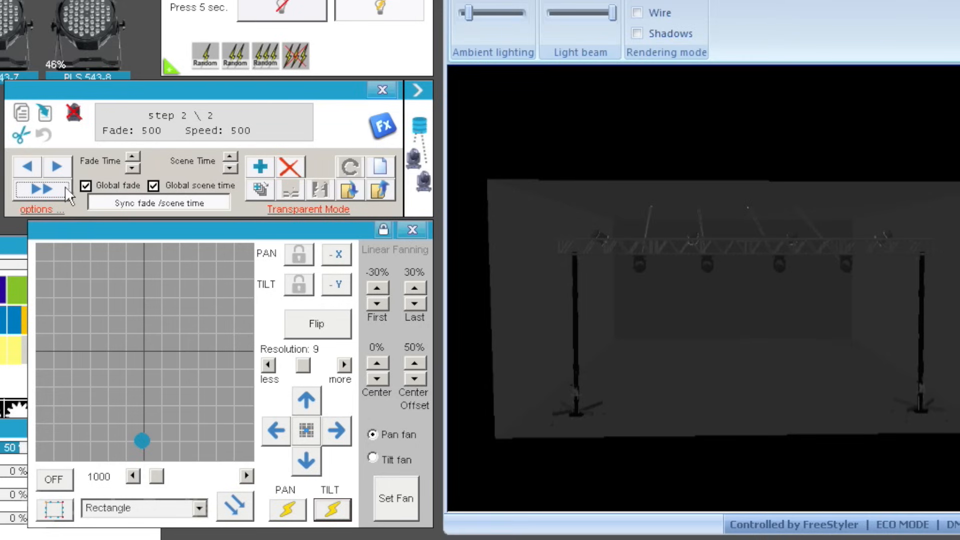
click(57, 170)
click(58, 170)
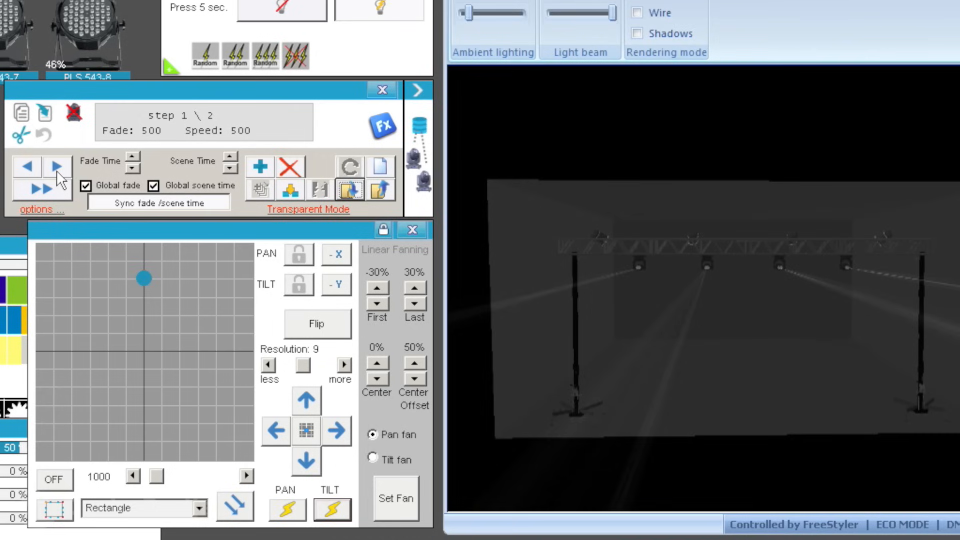
click(57, 171)
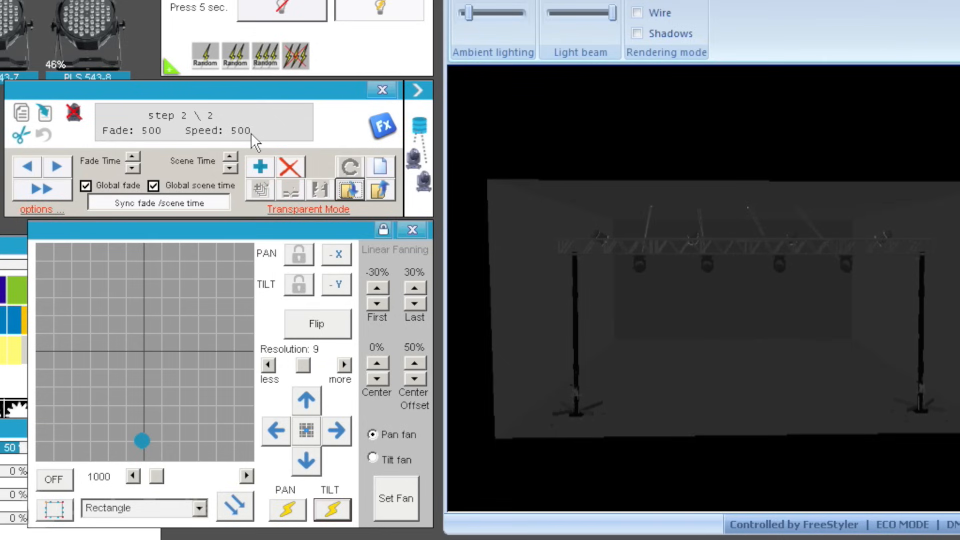
Try holding each tilt position by duplicating steps 1 and 2 into a four-step sequence, and test-play it
click(260, 166)
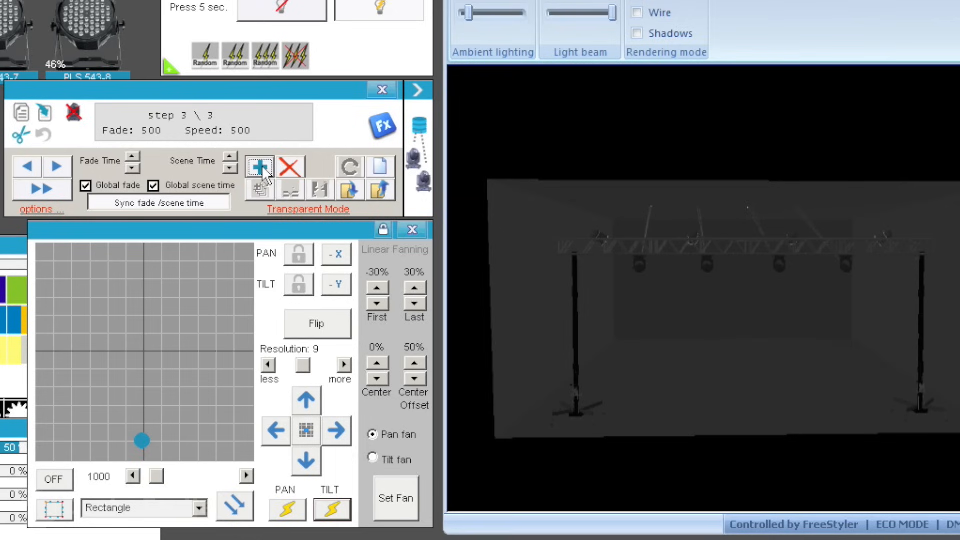
click(60, 161)
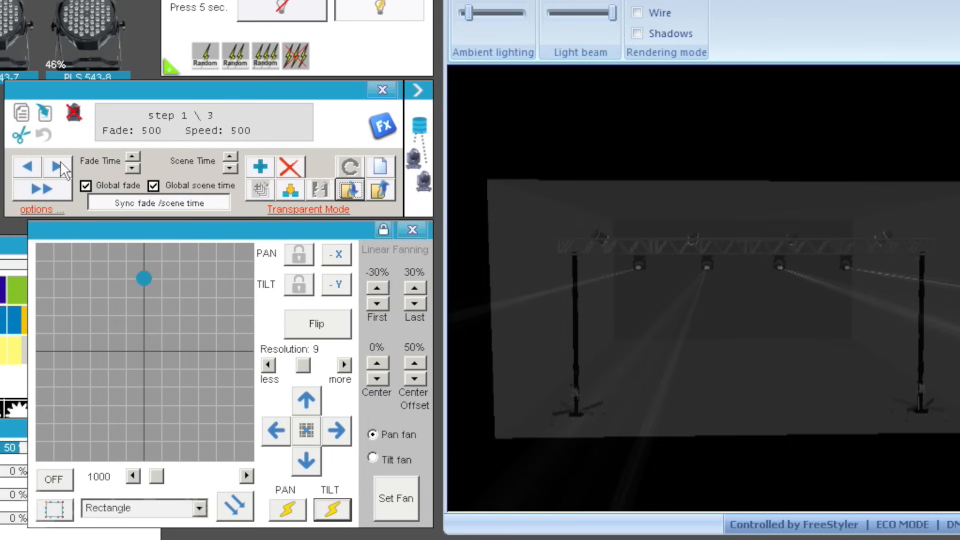
click(290, 189)
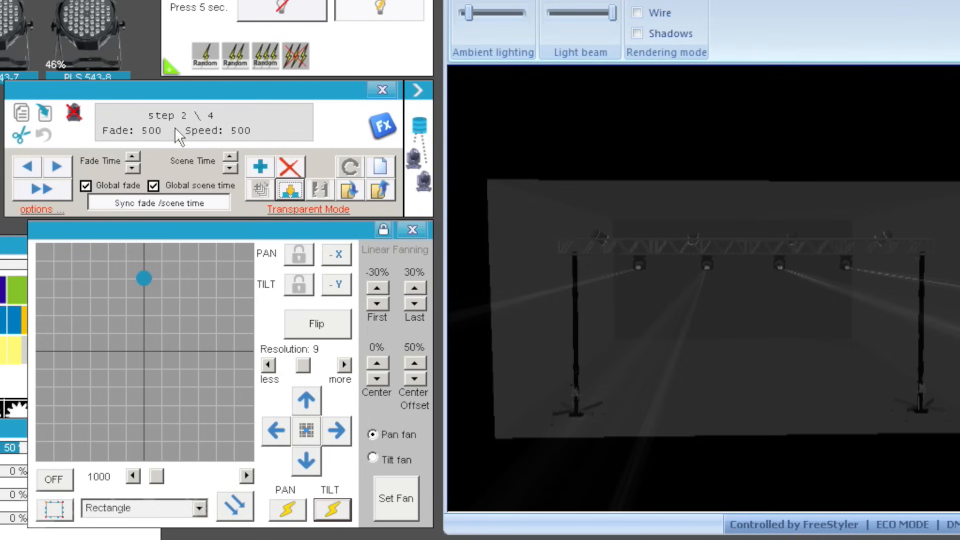
click(59, 167)
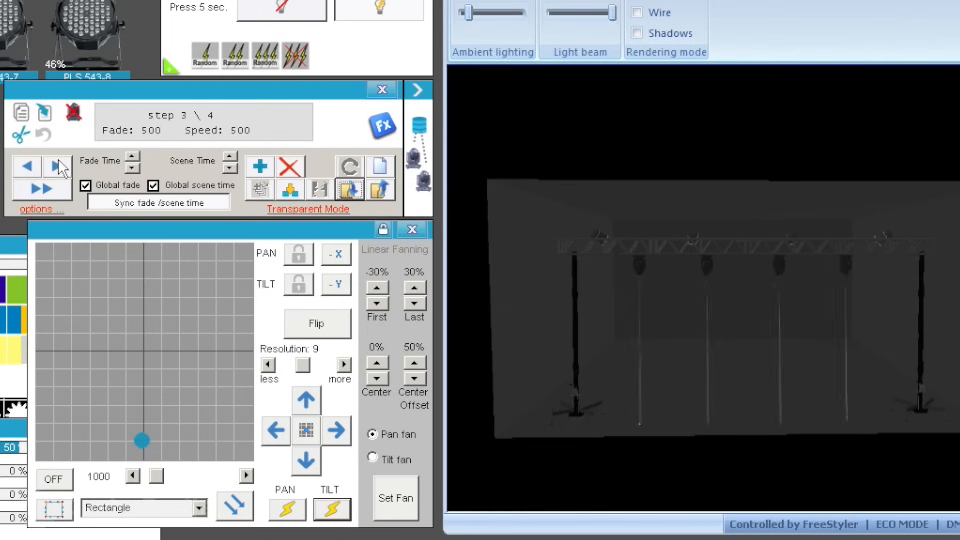
click(59, 167)
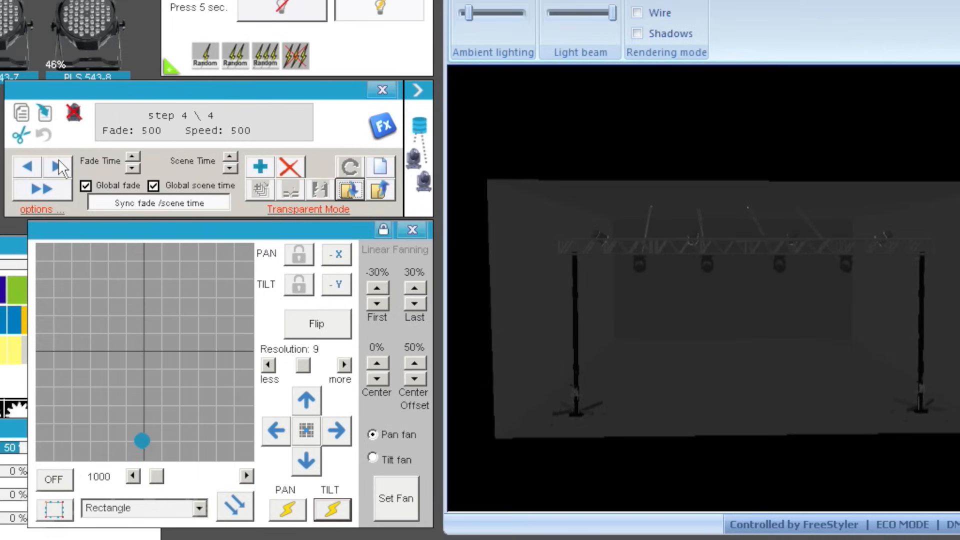
click(59, 166)
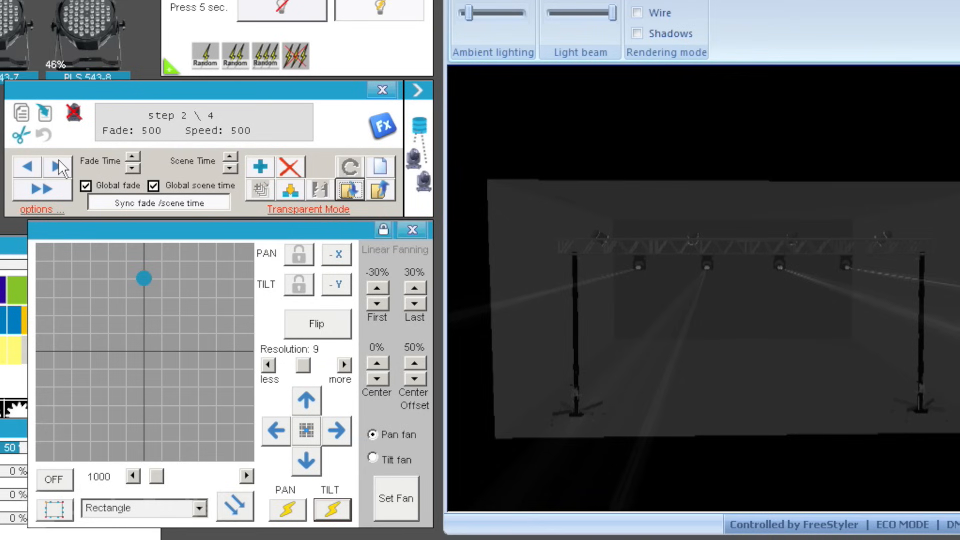
click(59, 166)
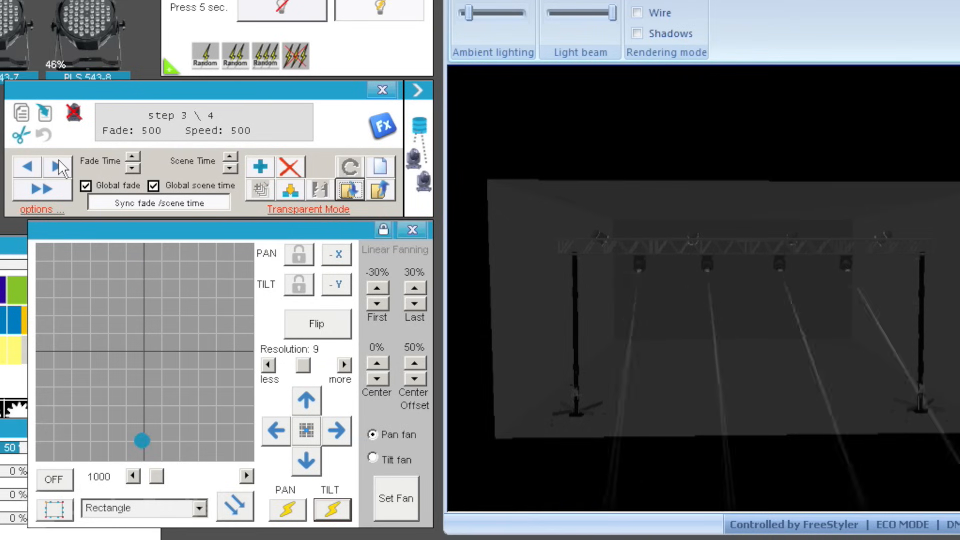
click(38, 191)
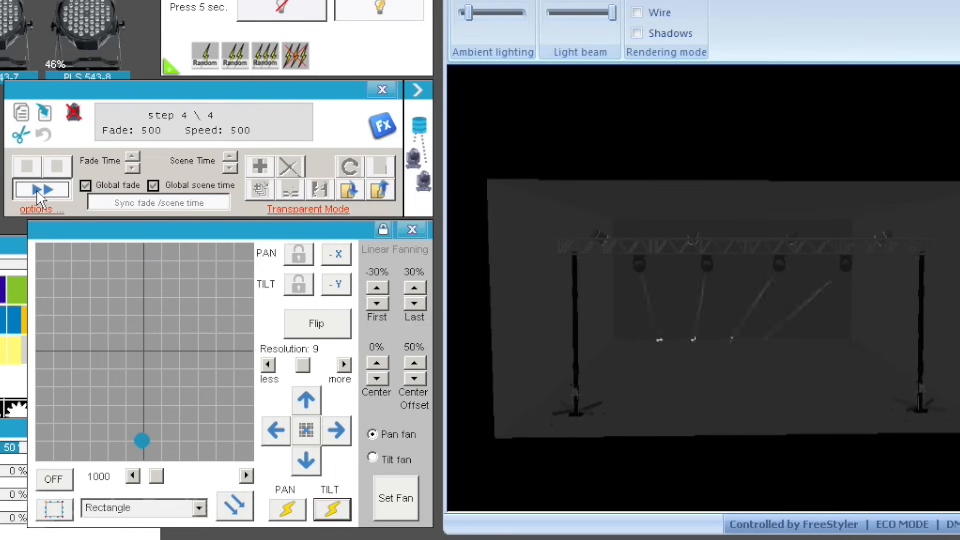
click(37, 190)
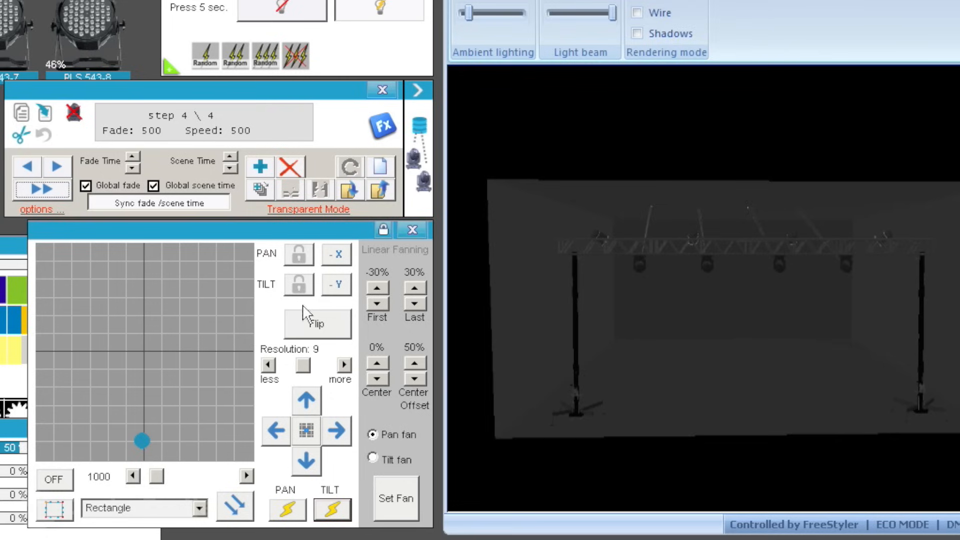
Delete all steps except the first, center its pan and tilt, and set the synced fade and scene time to 1000
click(306, 430)
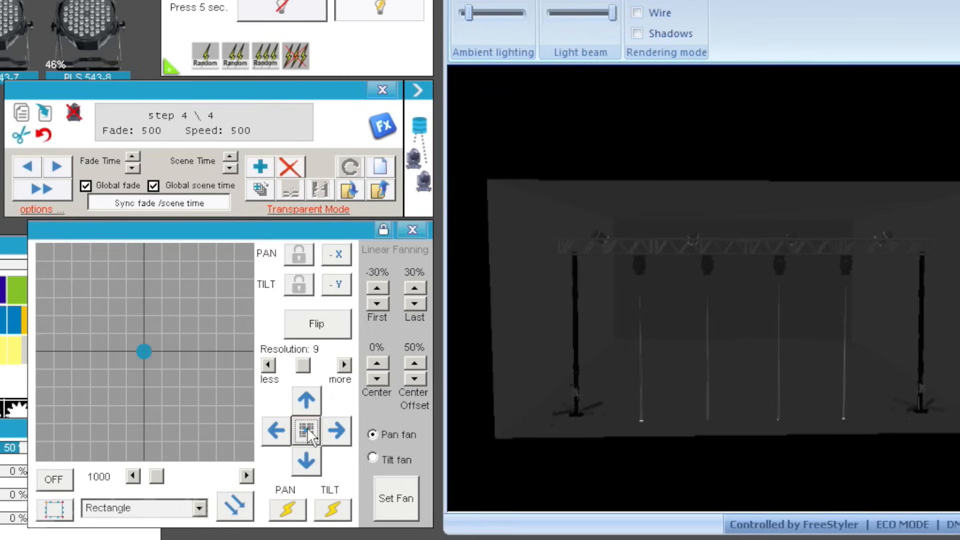
click(288, 170)
click(288, 170)
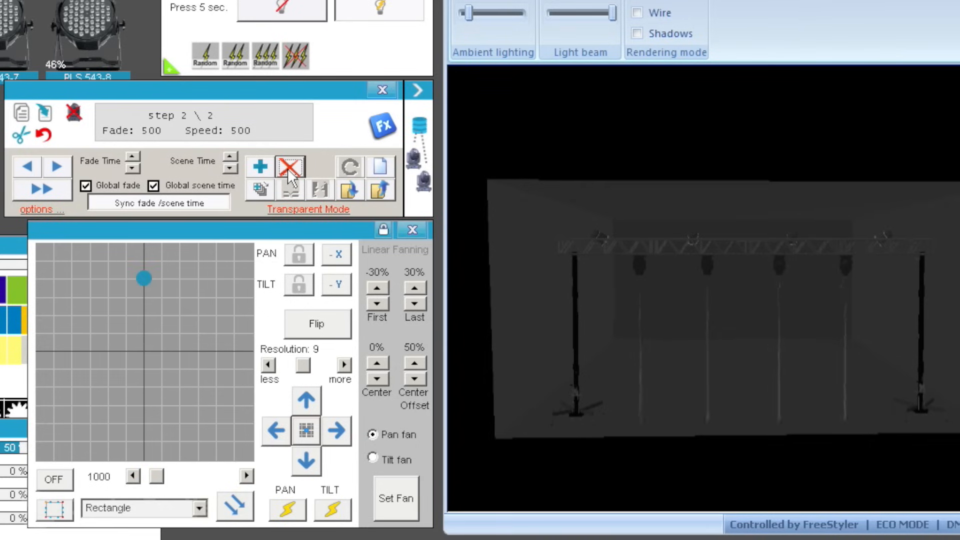
click(288, 170)
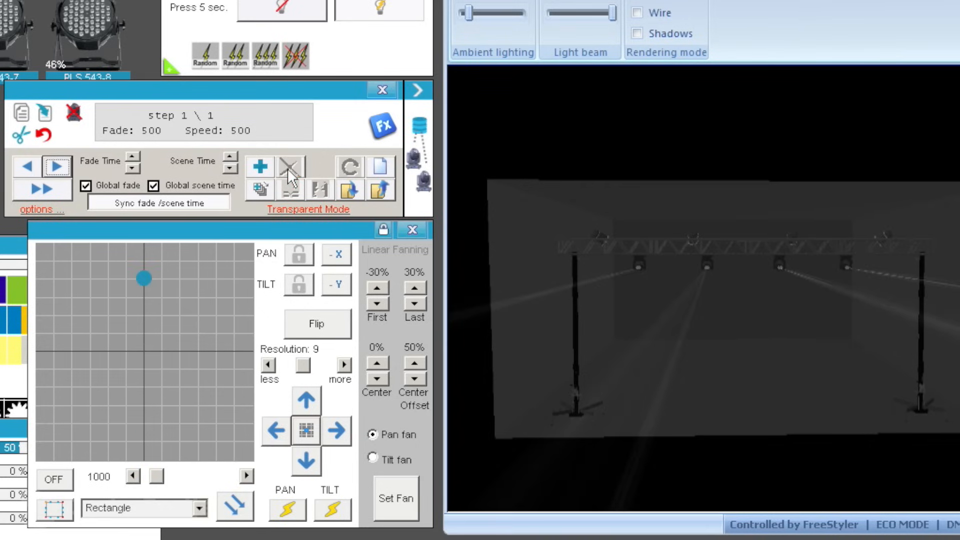
click(308, 429)
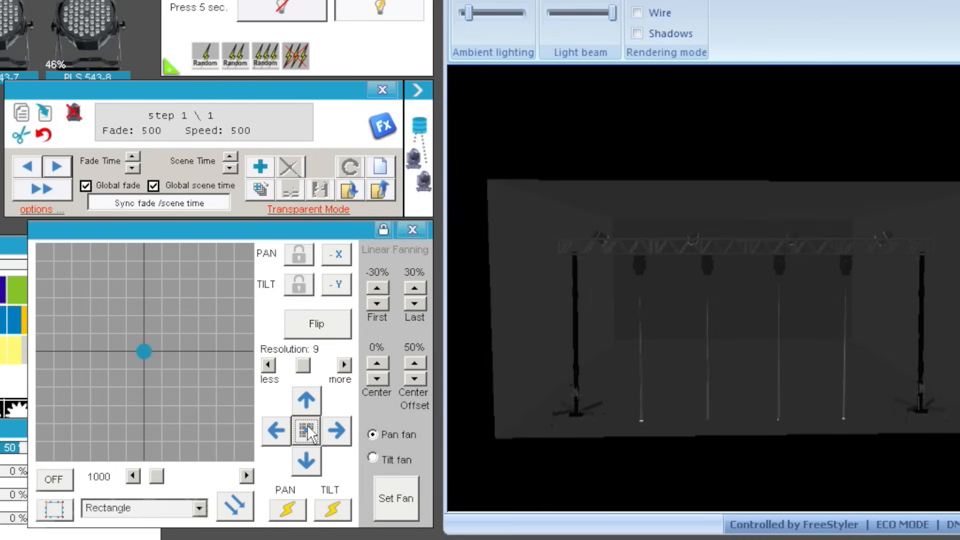
click(233, 151)
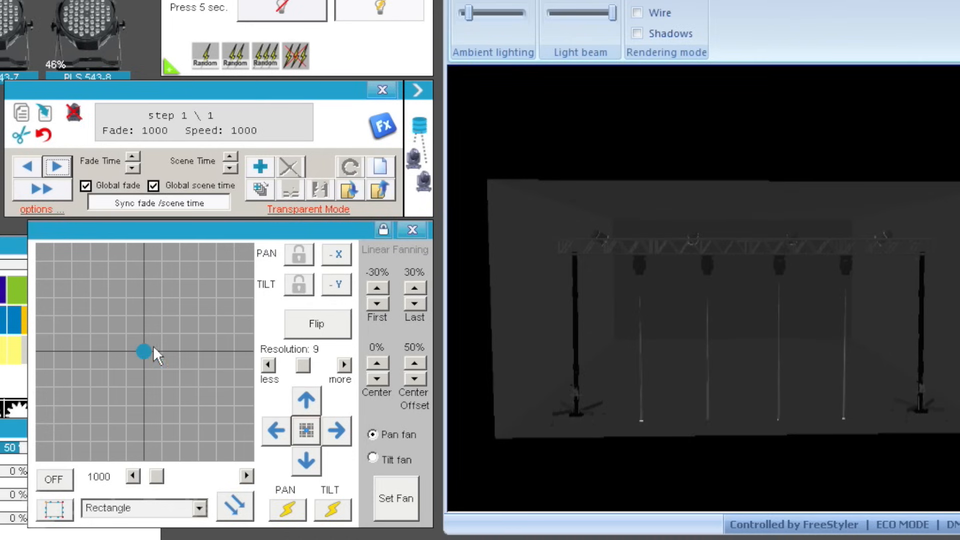
Lock pan and add steps 2 to 4, lowering the tilt progressively from about three to nearly five grid squares below center
click(260, 167)
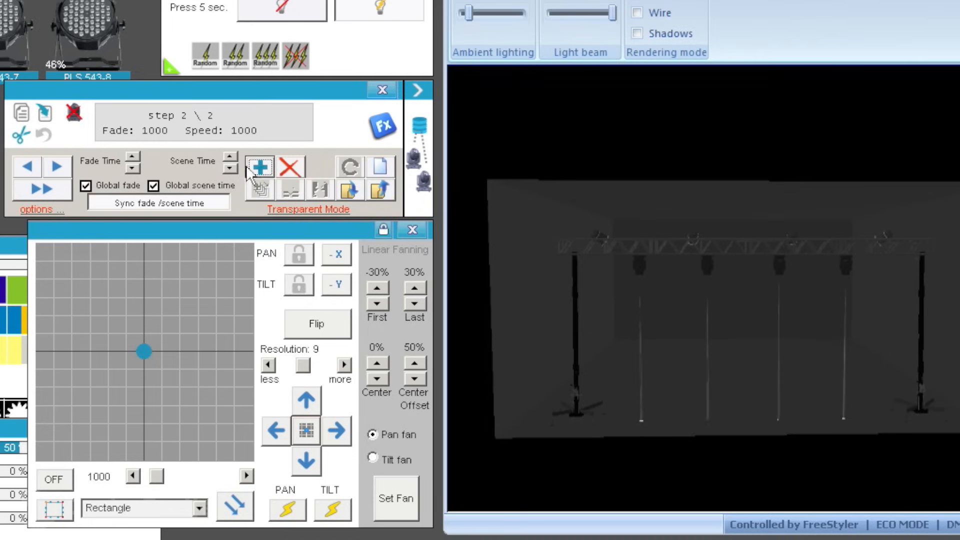
click(297, 260)
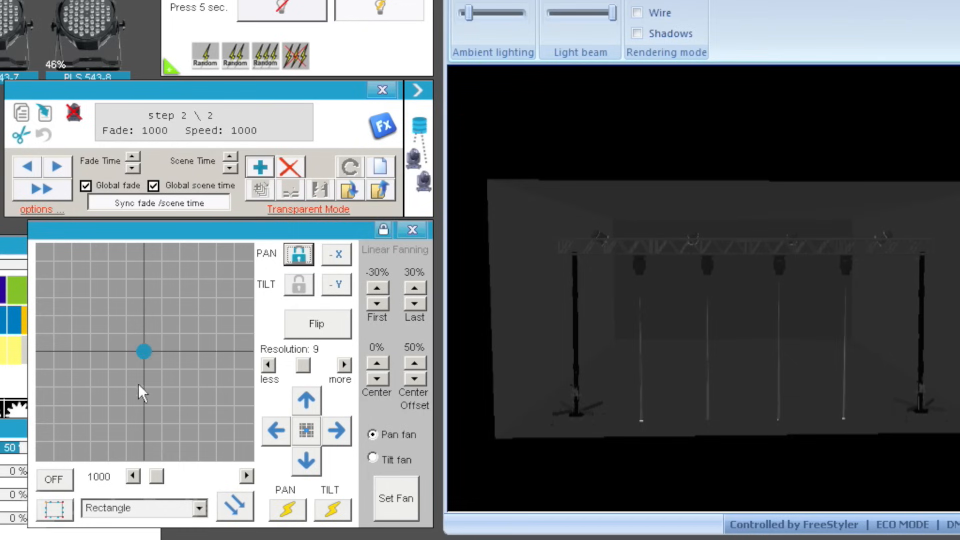
drag(142, 356, 140, 404)
click(260, 167)
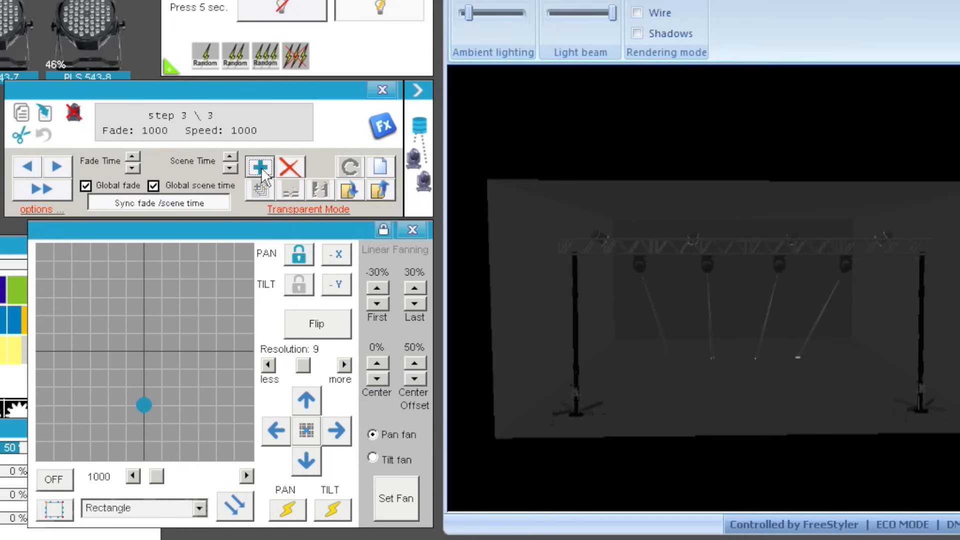
drag(142, 403, 139, 422)
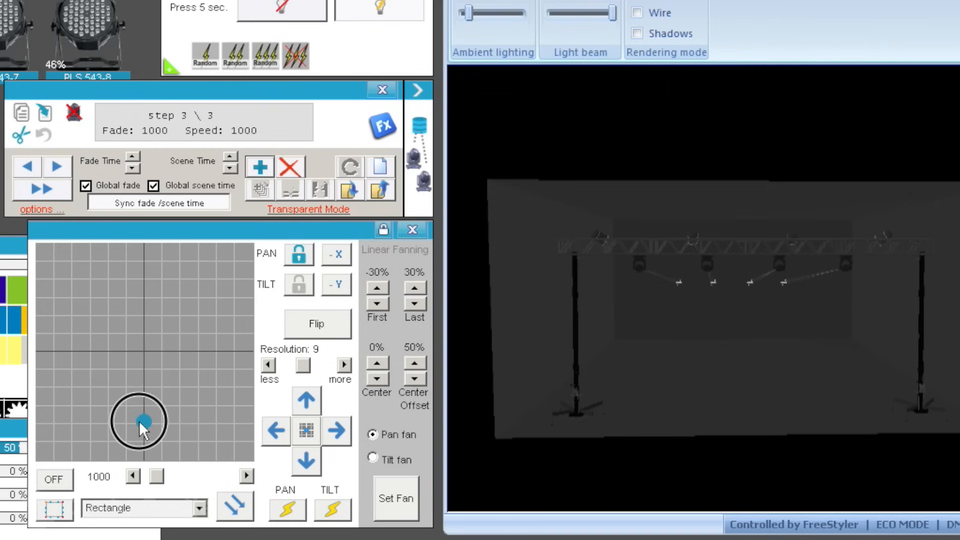
click(260, 165)
drag(143, 421, 142, 435)
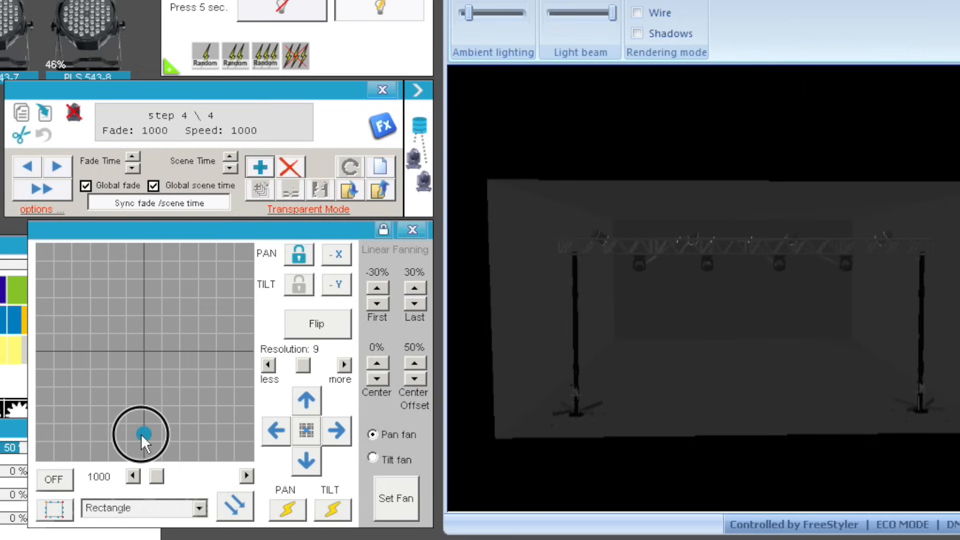
Add steps 5 to 8 with only the tilt varied, placing step 5 about four grid squares and step 8 about three below center
click(259, 167)
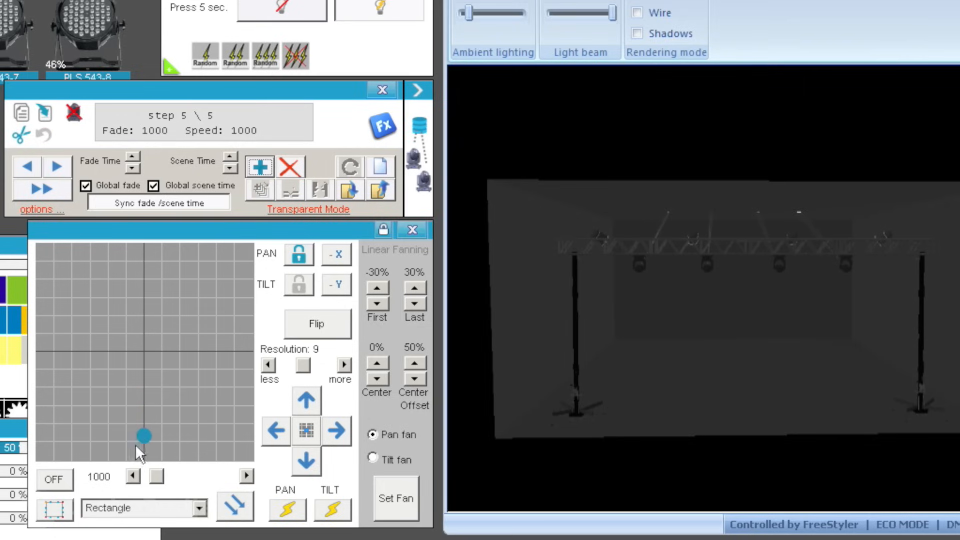
drag(141, 437, 141, 420)
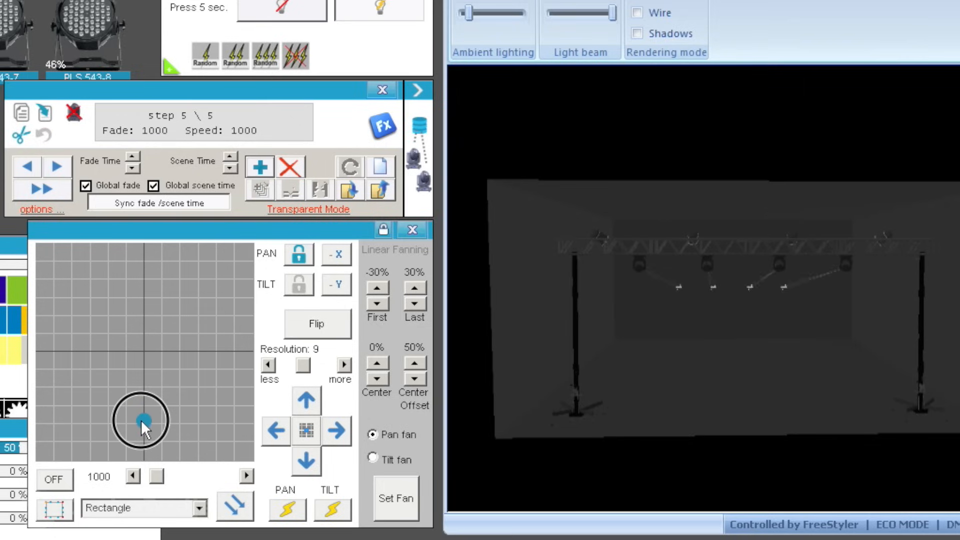
click(259, 167)
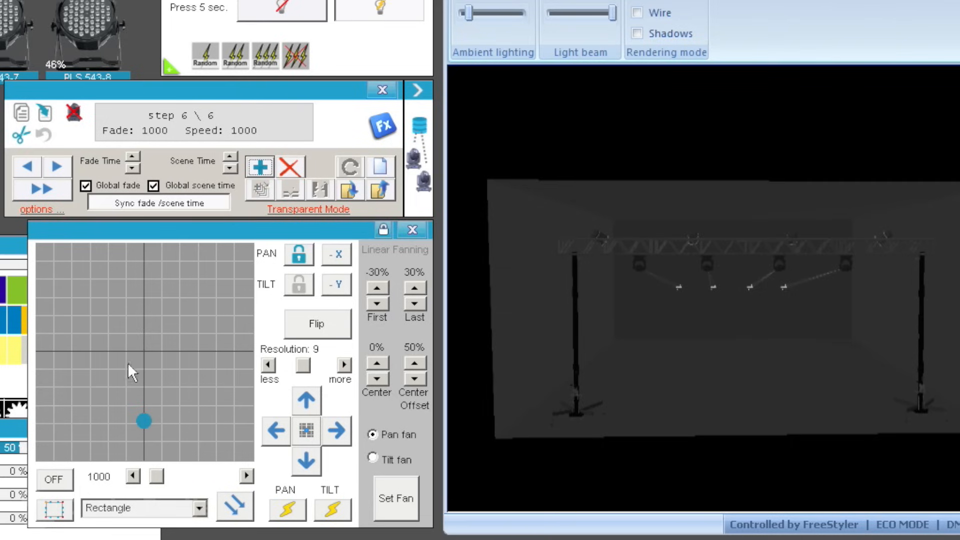
mouse_move(145, 421)
mouse_down()
mouse_move(145, 407)
mouse_move(143, 426)
mouse_up()
click(261, 167)
click(260, 168)
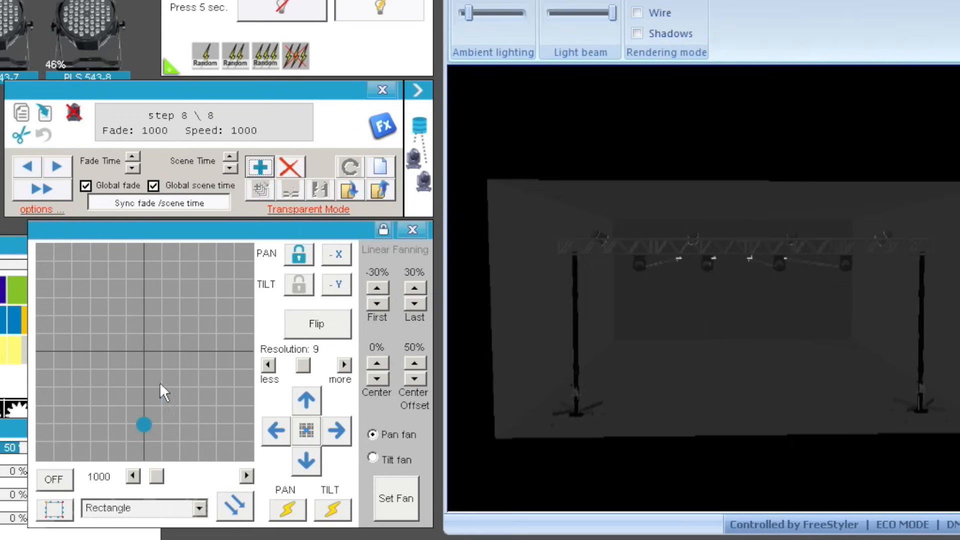
drag(140, 442, 140, 405)
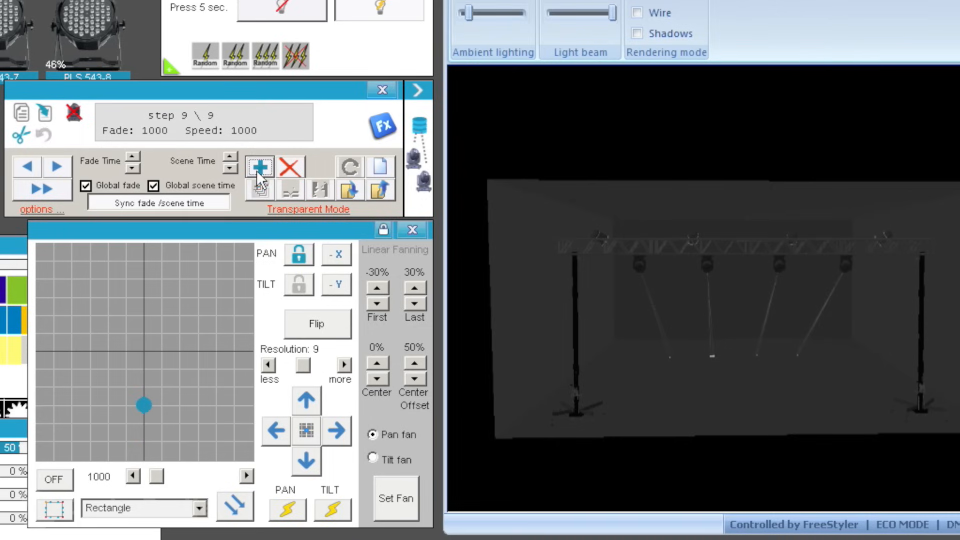
Lock tilt instead of pan, and add steps through 12, panning slightly left in step 9, near center in step 10, and slightly right in step 12
click(299, 255)
click(299, 283)
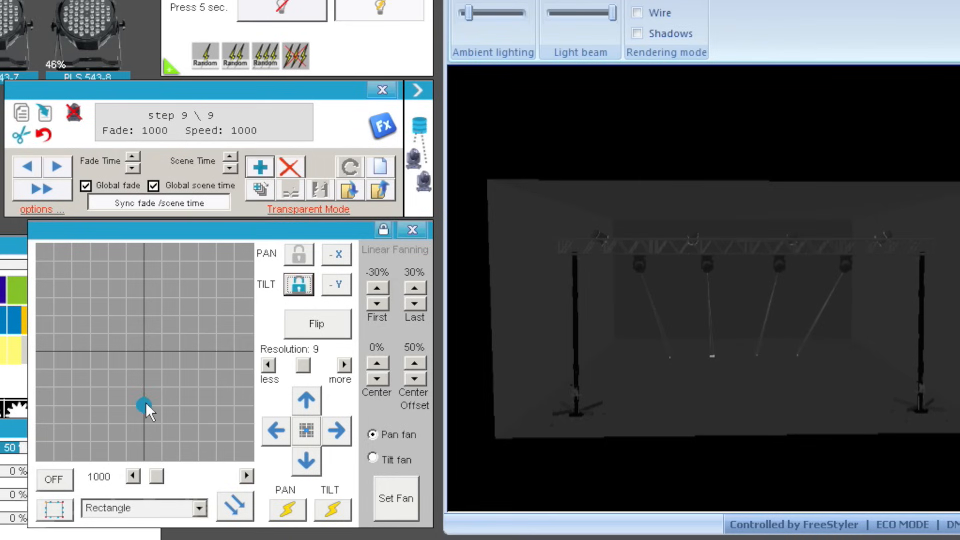
drag(146, 406, 138, 405)
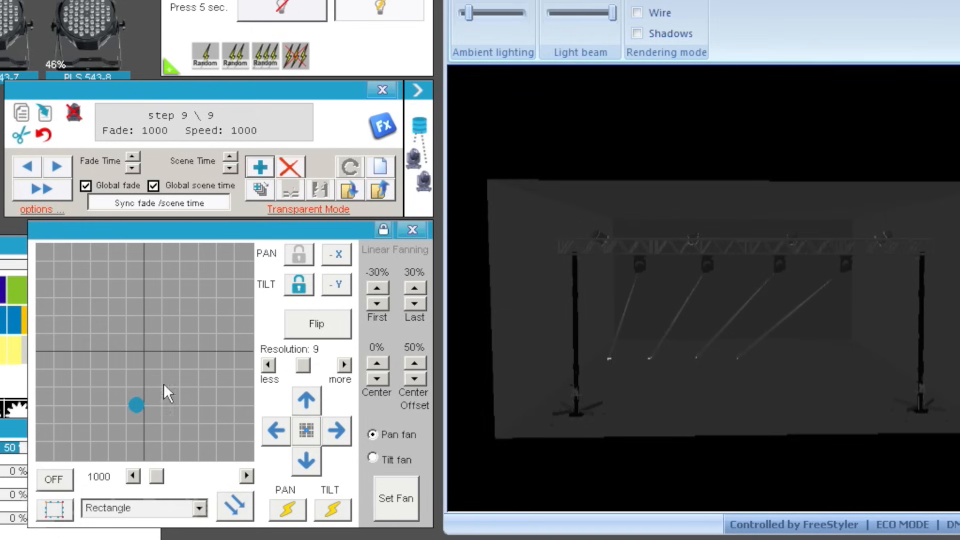
click(258, 168)
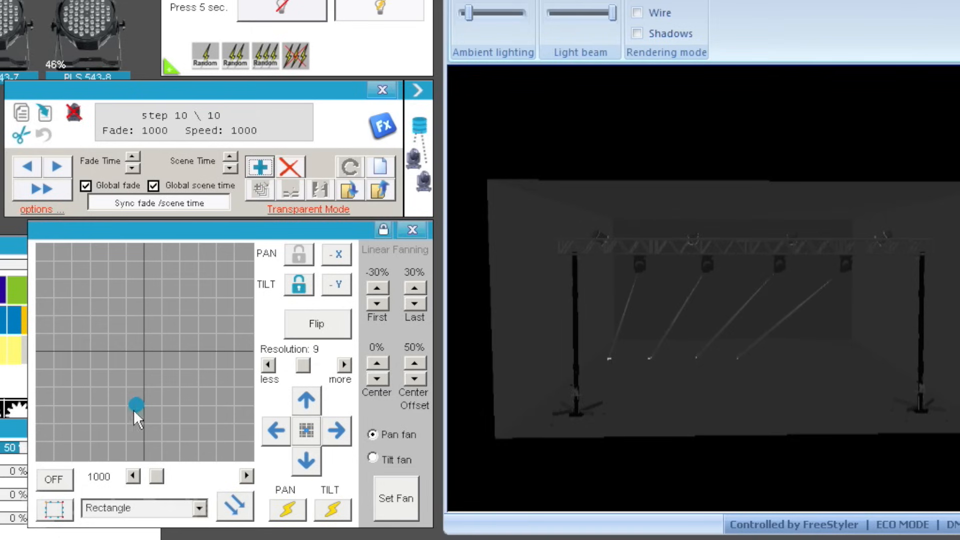
mouse_move(134, 405)
mouse_down()
mouse_move(123, 407)
mouse_move(143, 401)
mouse_up()
click(258, 168)
click(265, 165)
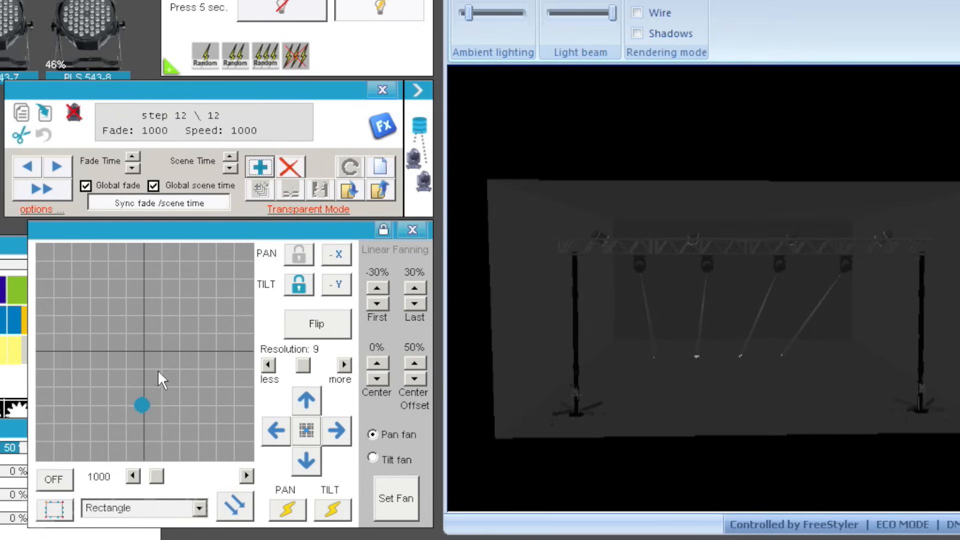
drag(145, 403, 151, 403)
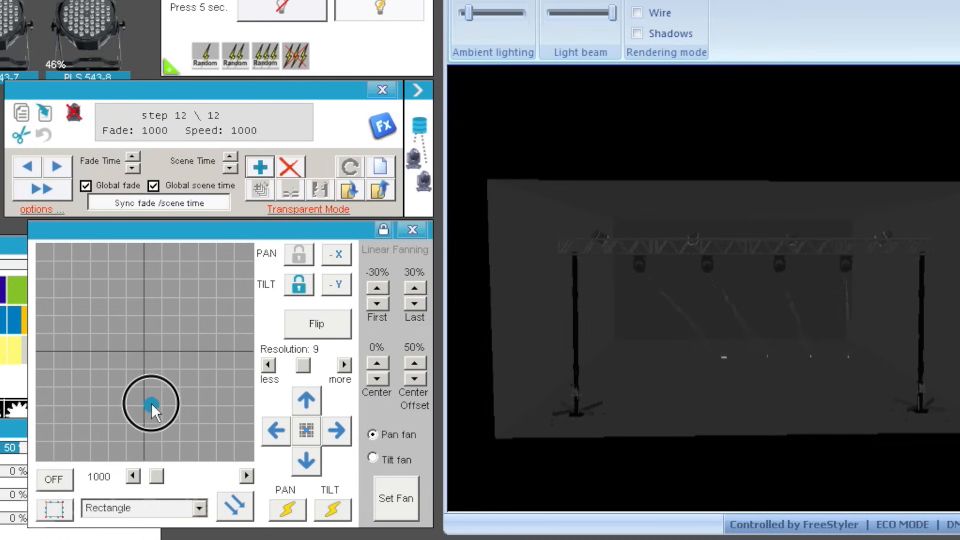
Add steps through 17 with pan and tilt unlocked, placing step 15 slightly left and step 16 slightly right, about three and a half grid squares below center
click(262, 169)
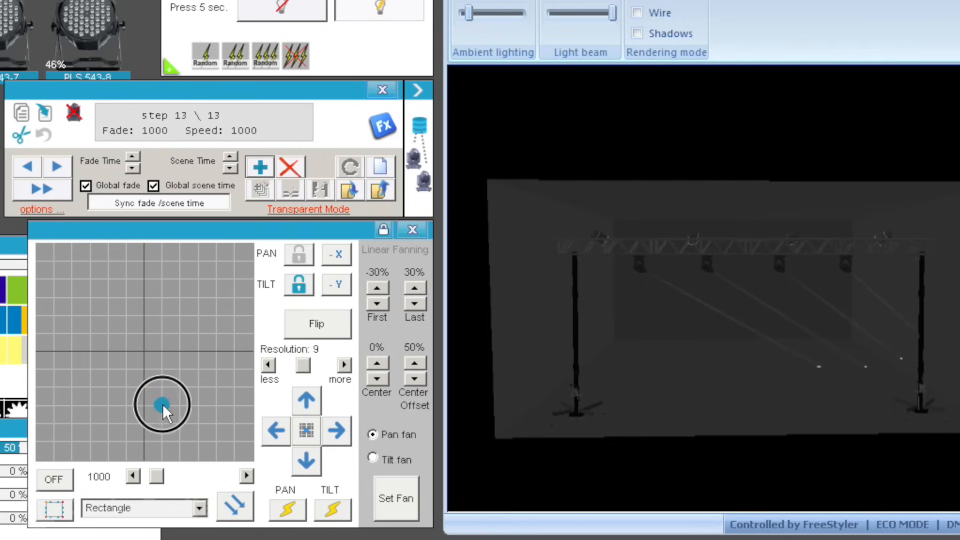
drag(163, 405, 138, 417)
click(268, 173)
click(259, 162)
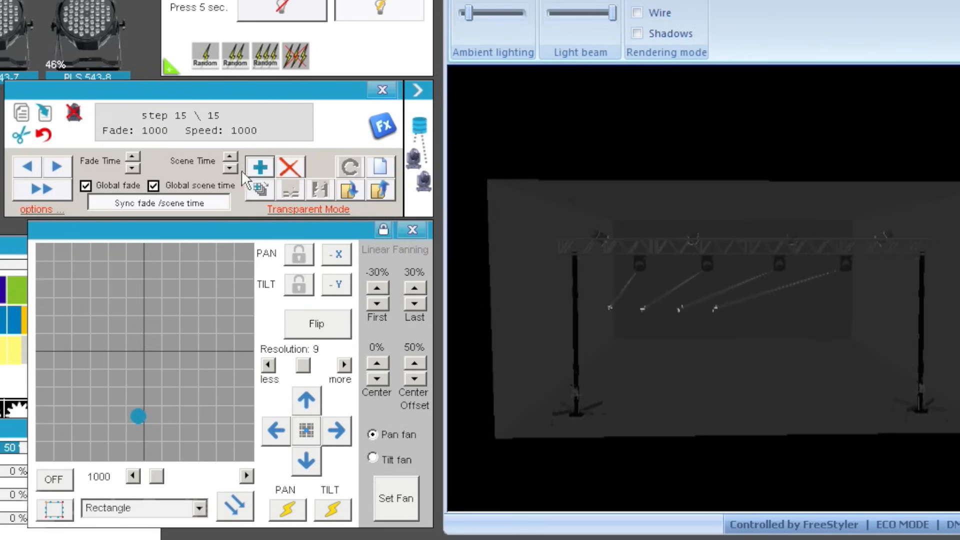
click(255, 167)
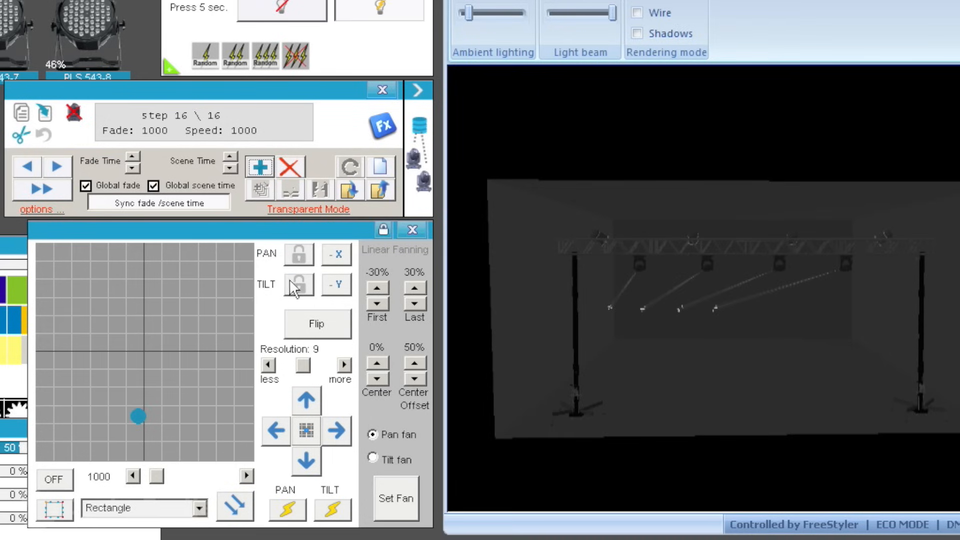
drag(141, 412, 153, 411)
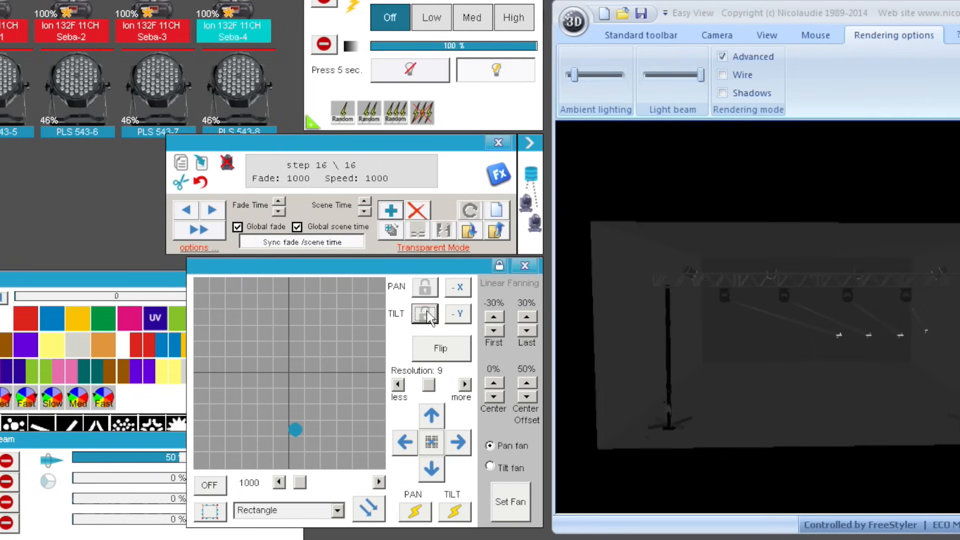
click(261, 168)
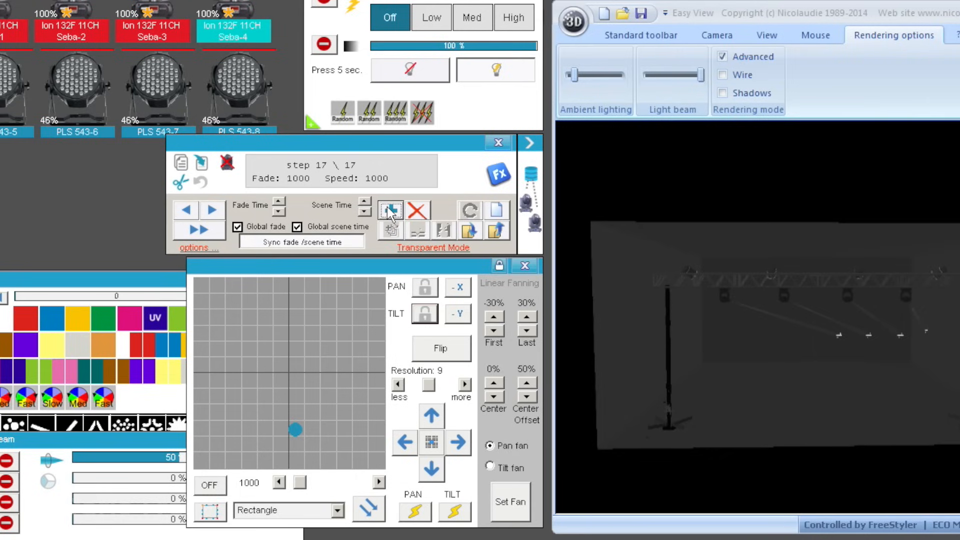
Choose the circle movement shape, briefly run it as a test, and open its shape editor
drag(350, 265, 209, 258)
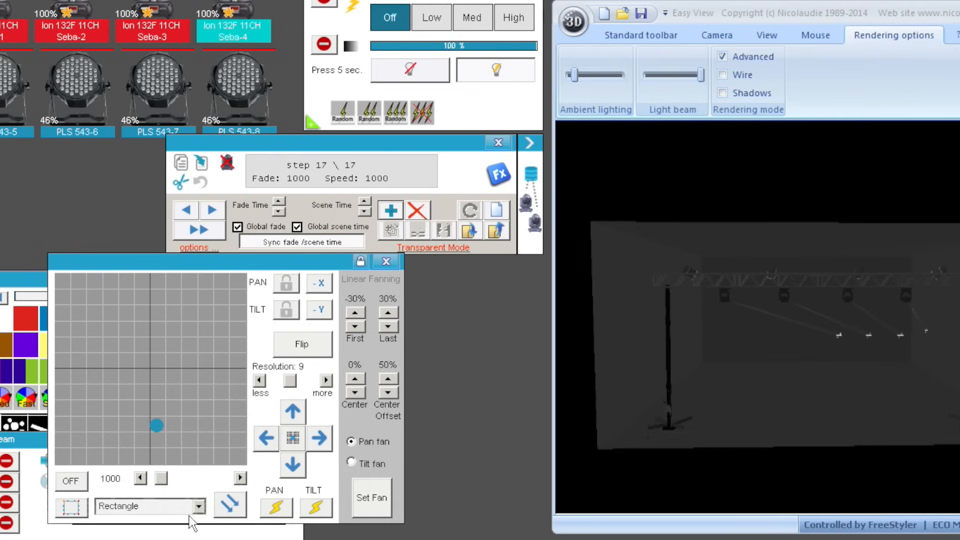
click(198, 506)
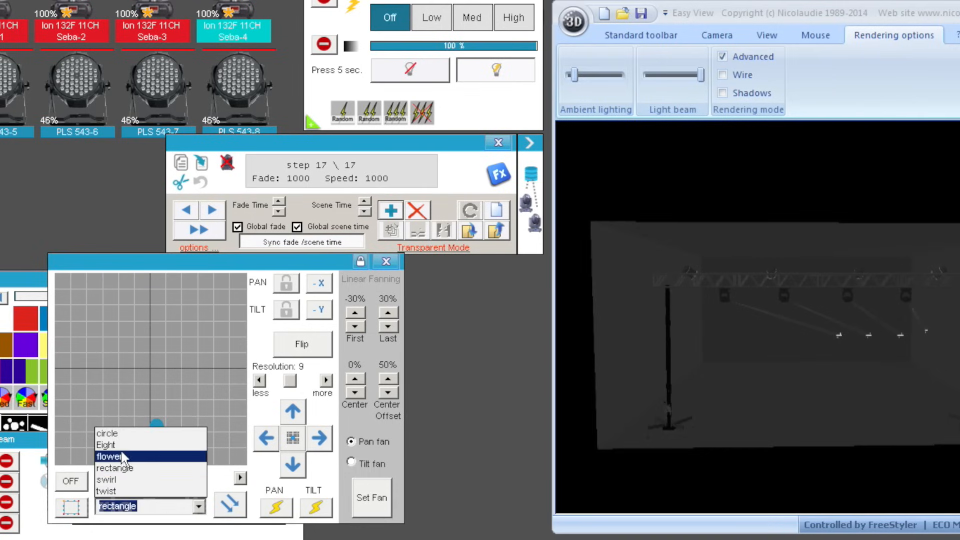
click(116, 433)
click(73, 481)
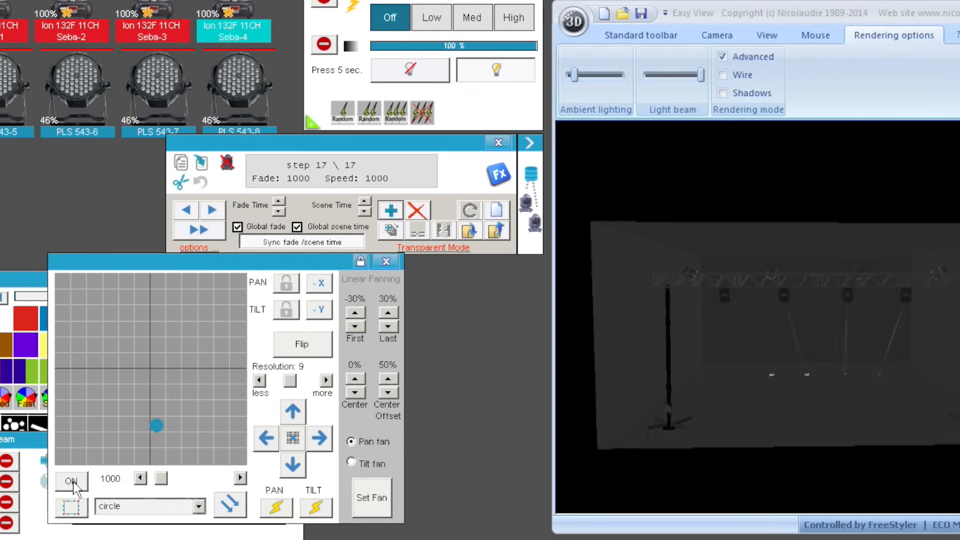
click(72, 482)
click(71, 507)
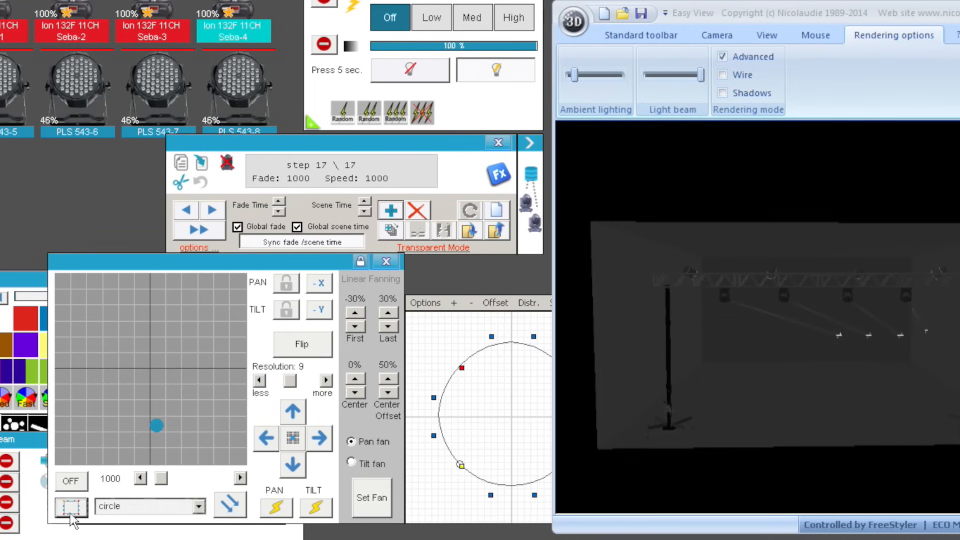
Shrink the circle and move it straight down, well below the center of the editor grid
drag(299, 263, 252, 259)
click(424, 299)
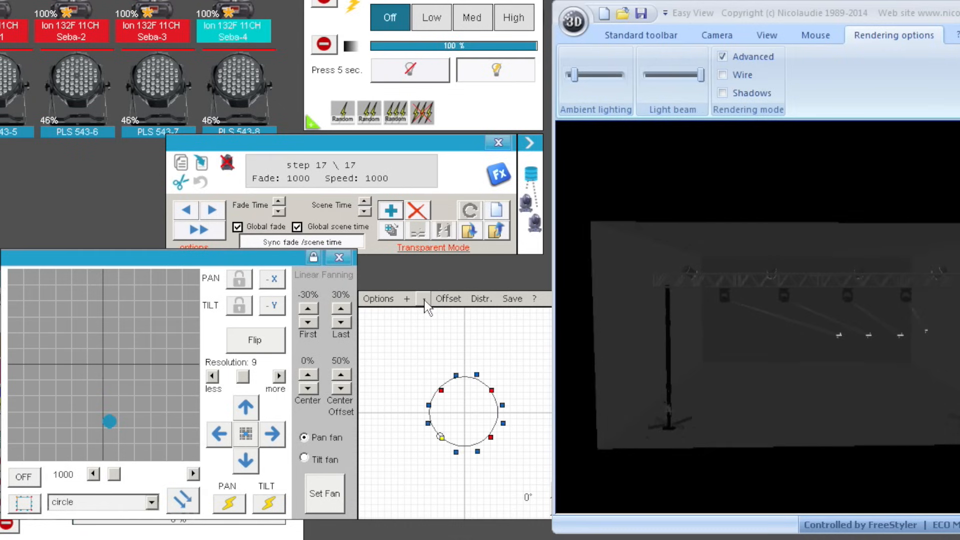
click(424, 299)
drag(471, 414, 470, 471)
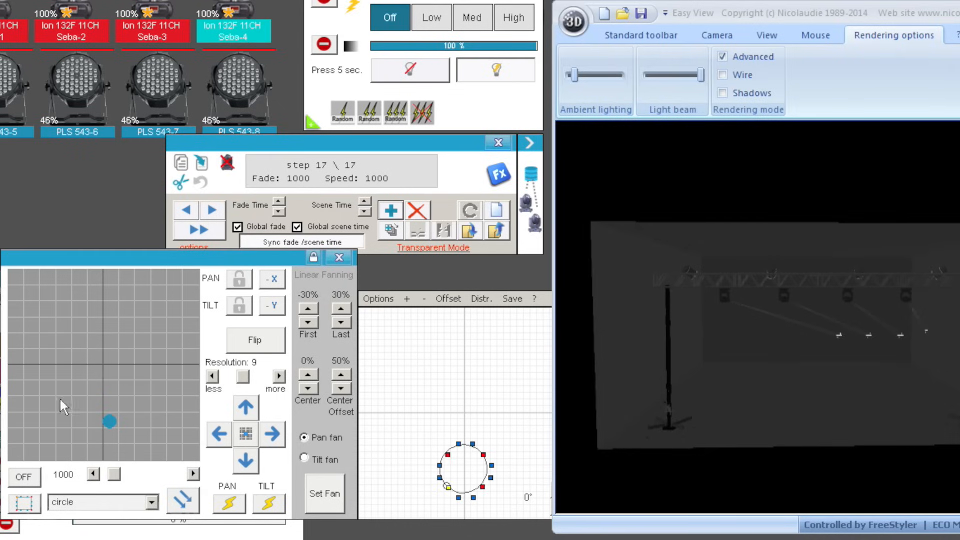
Run the circle movement at speed 3258 and shift the circle slightly lower in the shape editor
click(22, 480)
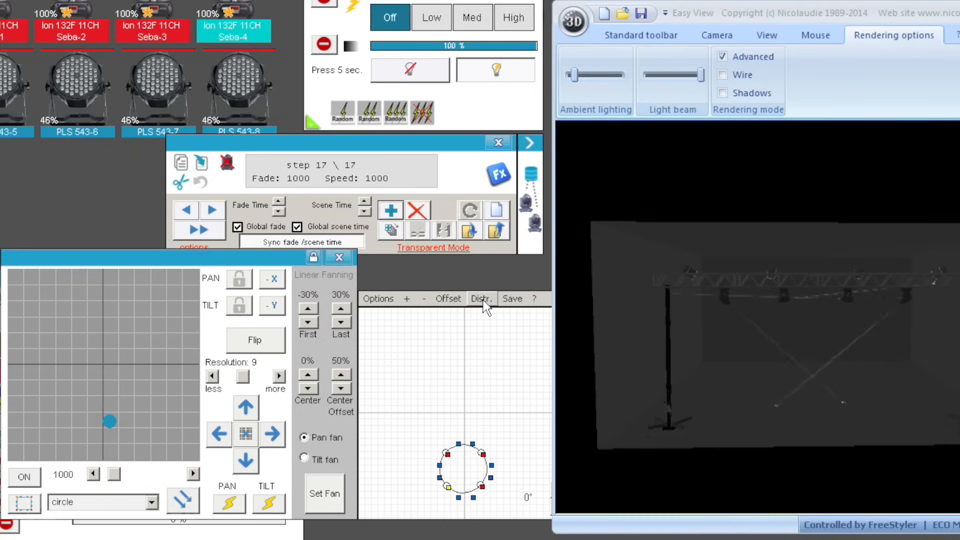
drag(113, 473, 130, 472)
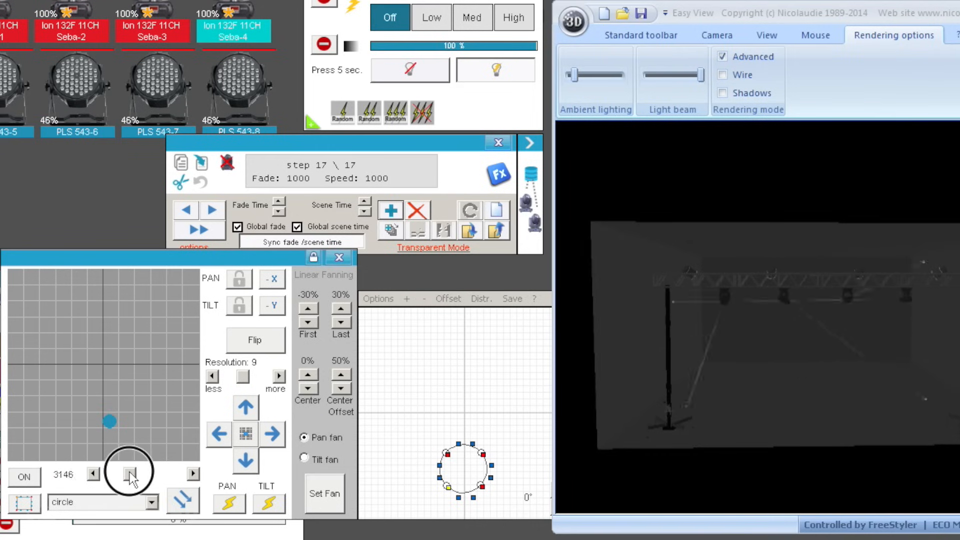
drag(470, 464, 470, 475)
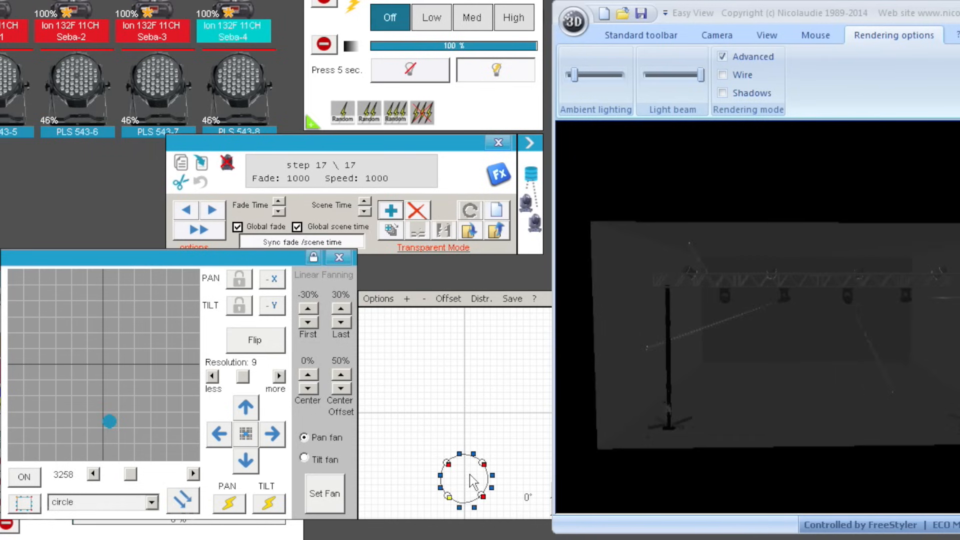
Add steps 18 to 25 to the sequence while the circle movement is running
click(344, 144)
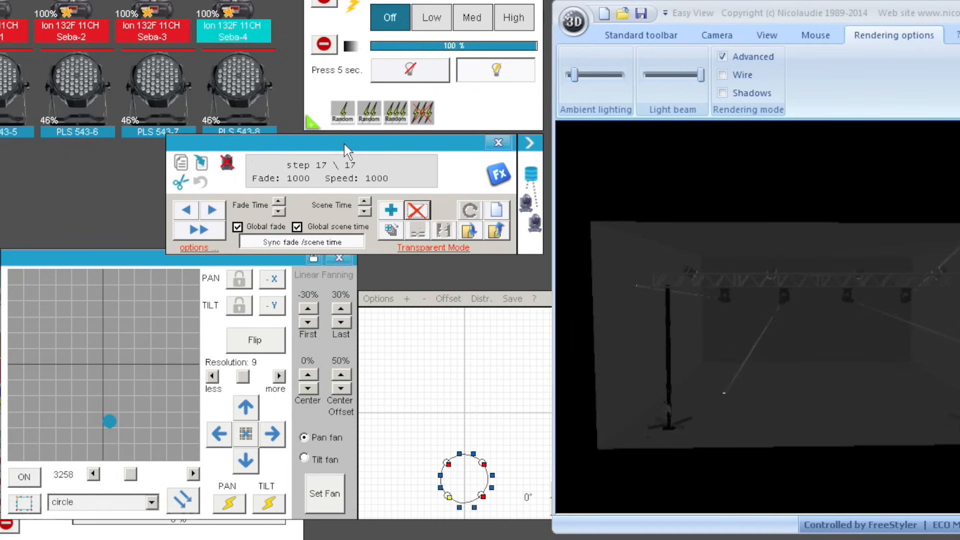
click(390, 212)
click(390, 212)
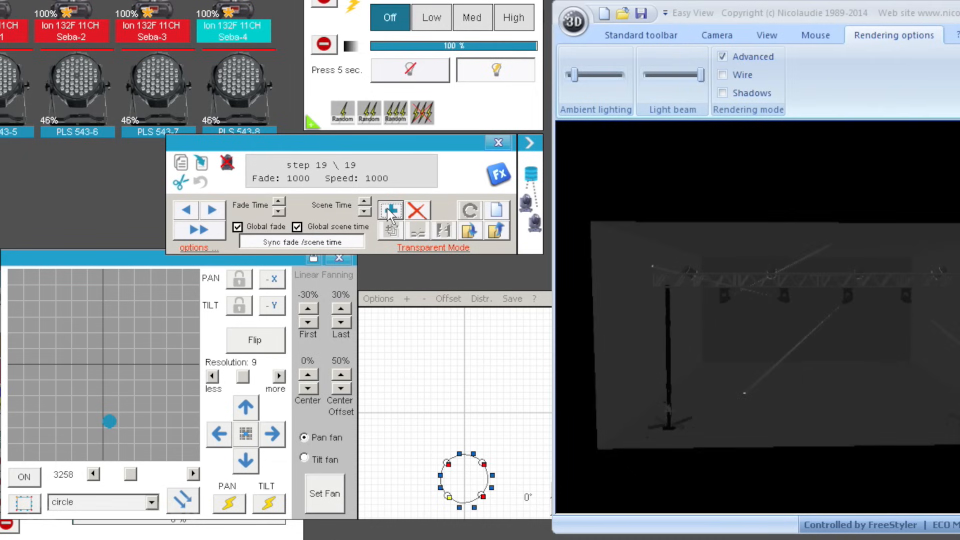
click(391, 212)
click(390, 212)
click(390, 212)
click(390, 212)
click(390, 212)
click(390, 212)
Shrink the running circle further and move it lower on the vertical axis of the editor grid
click(424, 299)
click(424, 299)
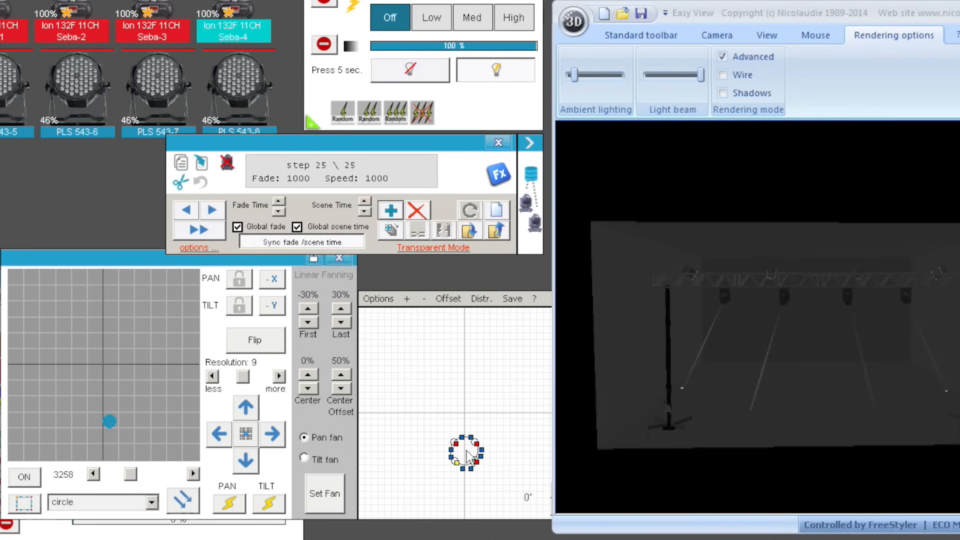
drag(465, 453, 465, 486)
click(424, 299)
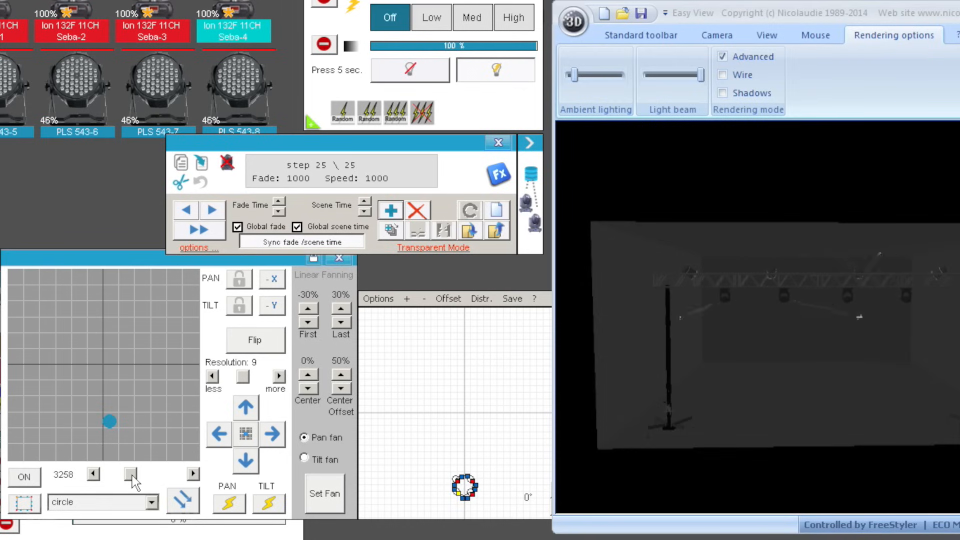
Raise the circle movement's speed to 5843 and reverse its direction
drag(132, 476, 151, 473)
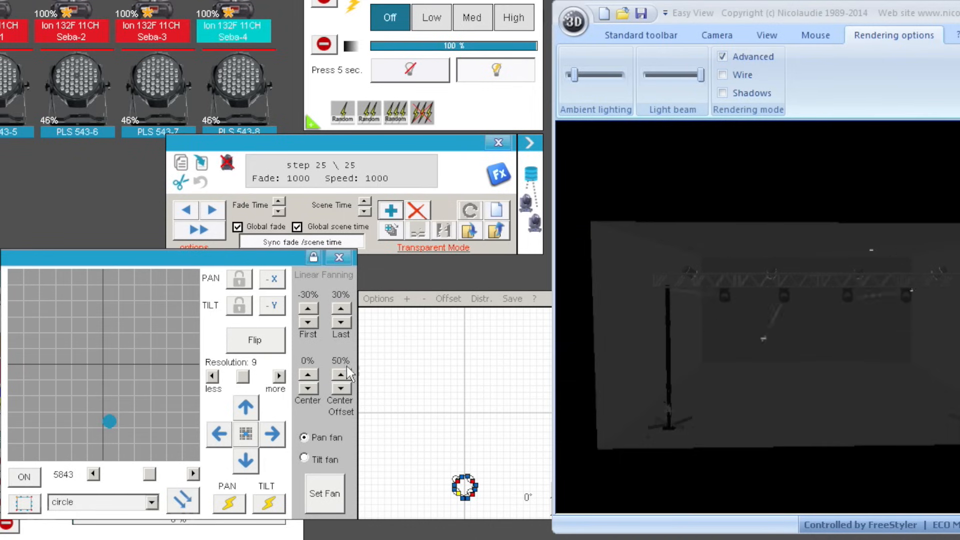
click(385, 299)
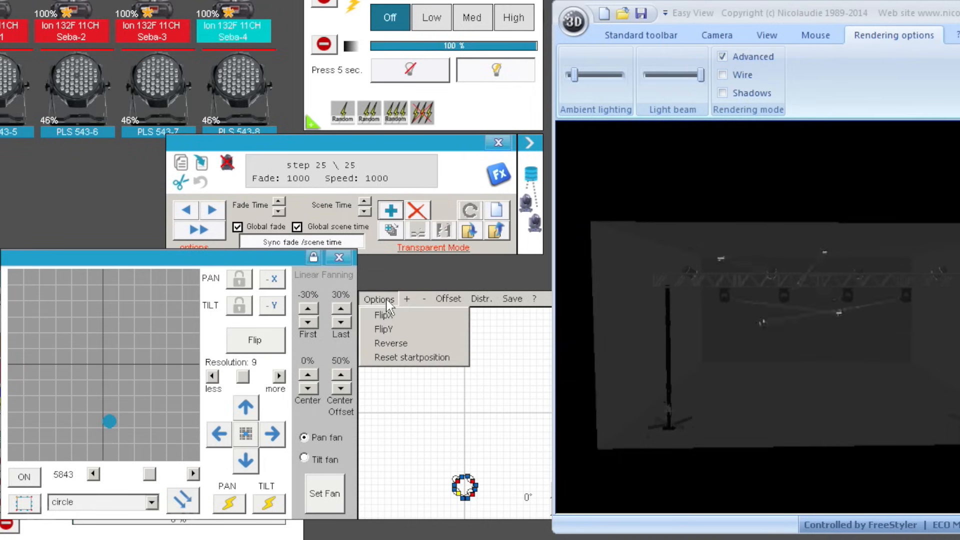
click(399, 345)
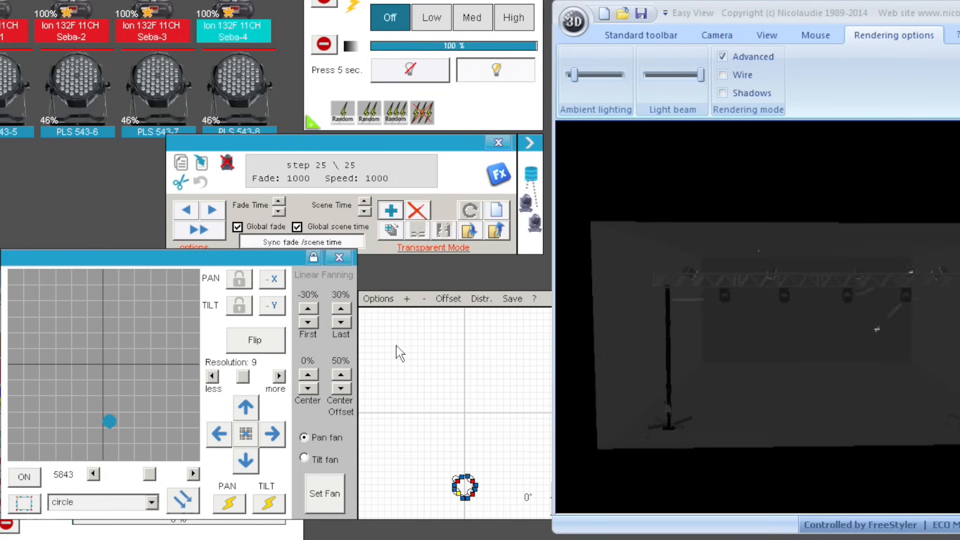
Add steps 26 to 32 to the sequence with the small, reversed circle movement running
click(392, 211)
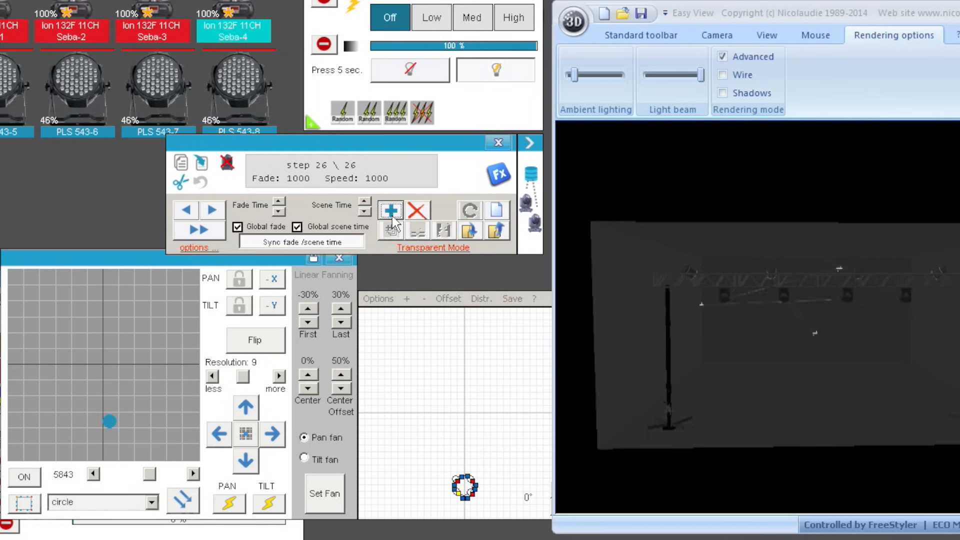
click(391, 211)
click(392, 216)
click(392, 216)
click(392, 216)
click(392, 216)
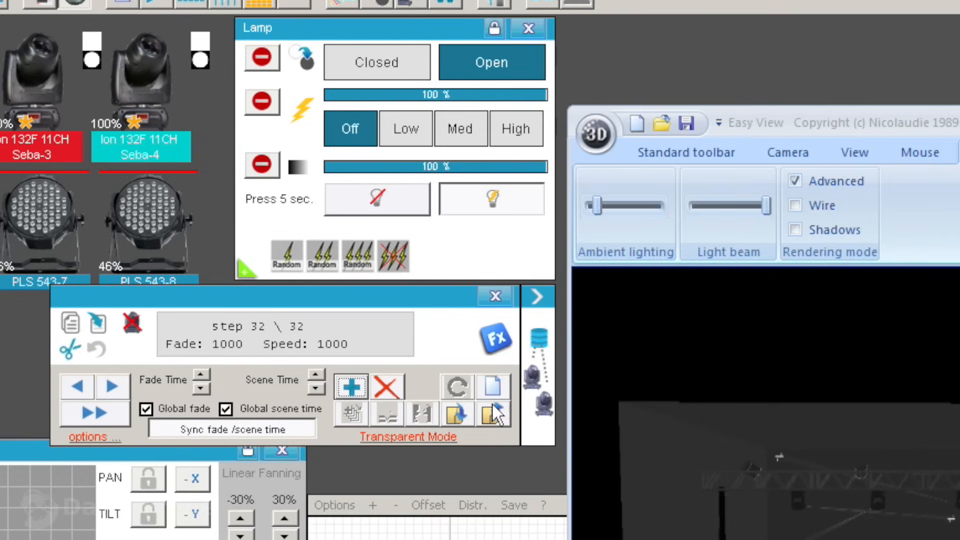
Save the sequence as IonMovFiesta and close the file dialog
click(449, 409)
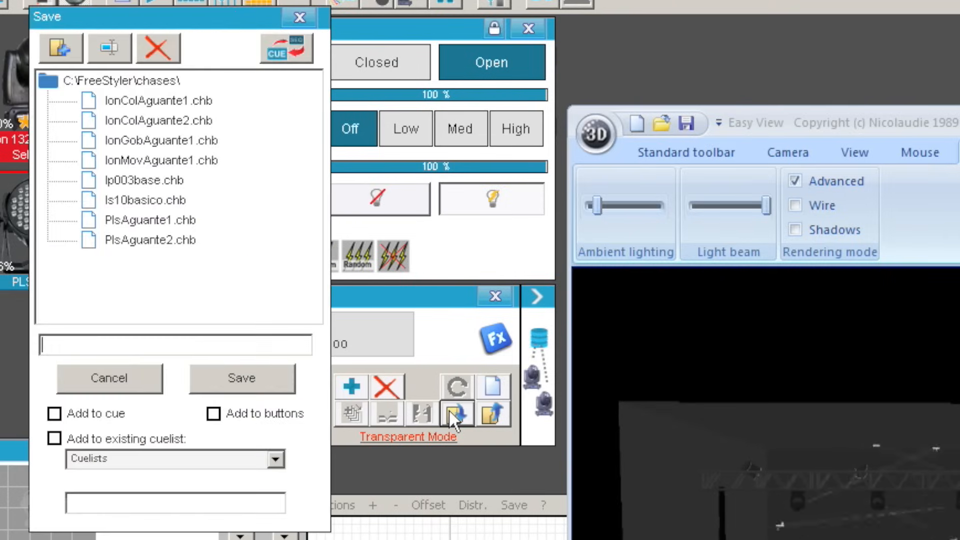
text(Io)
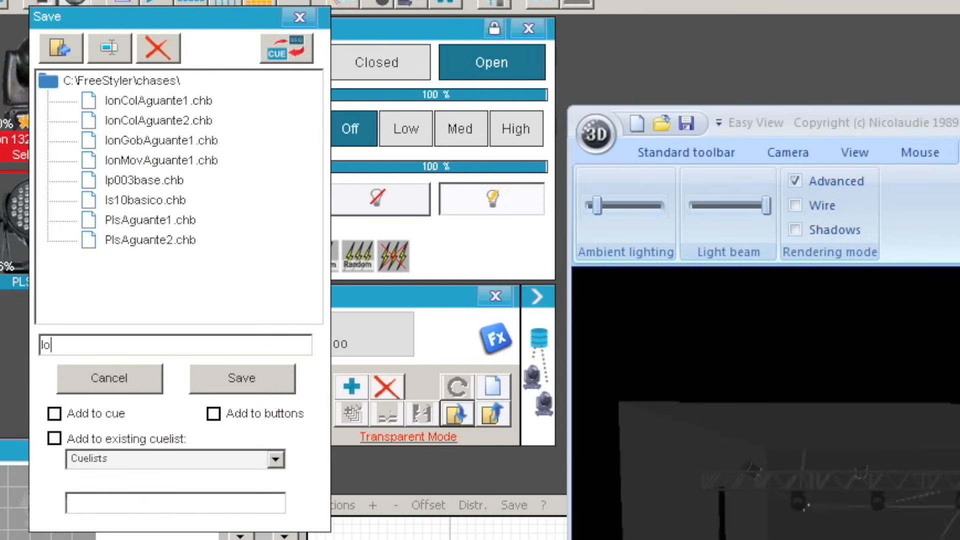
text(nMo)
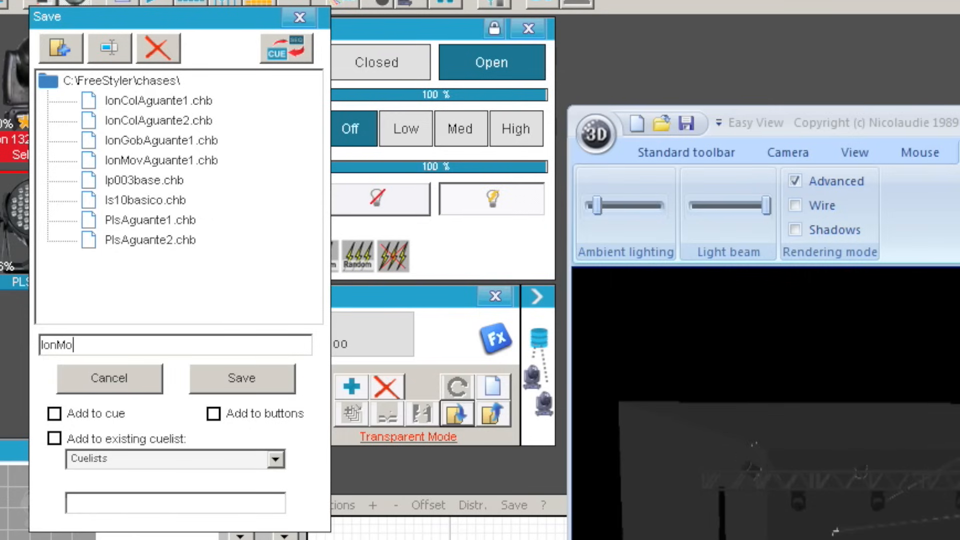
text(vFiesta)
click(229, 368)
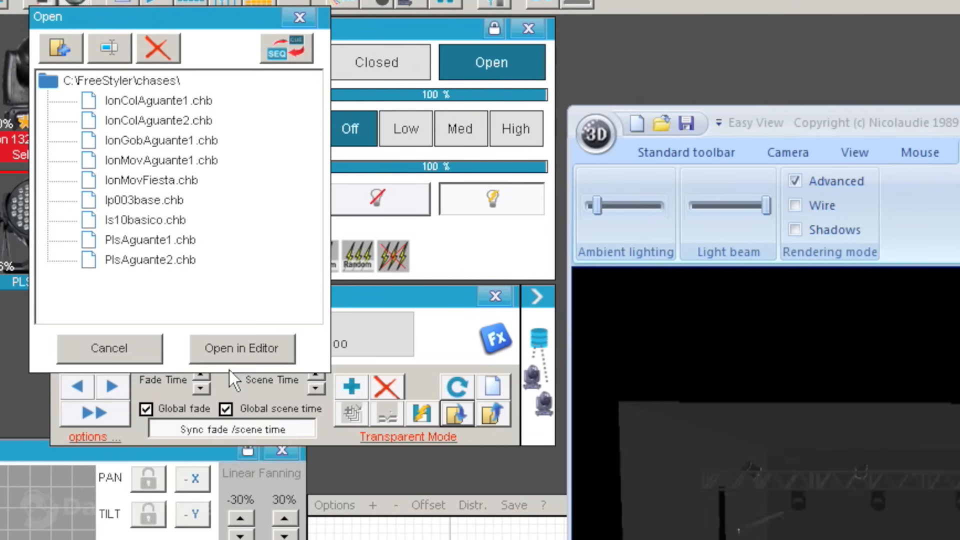
click(300, 17)
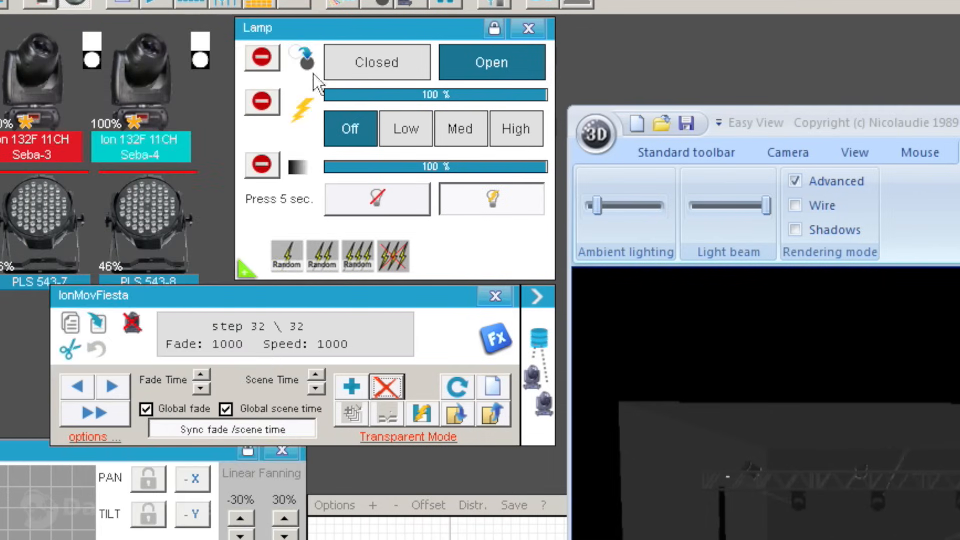
Start a new sequence, open the Ion 132F shutters, set their color to yellow (10), and bring the Beam controls forward
click(494, 385)
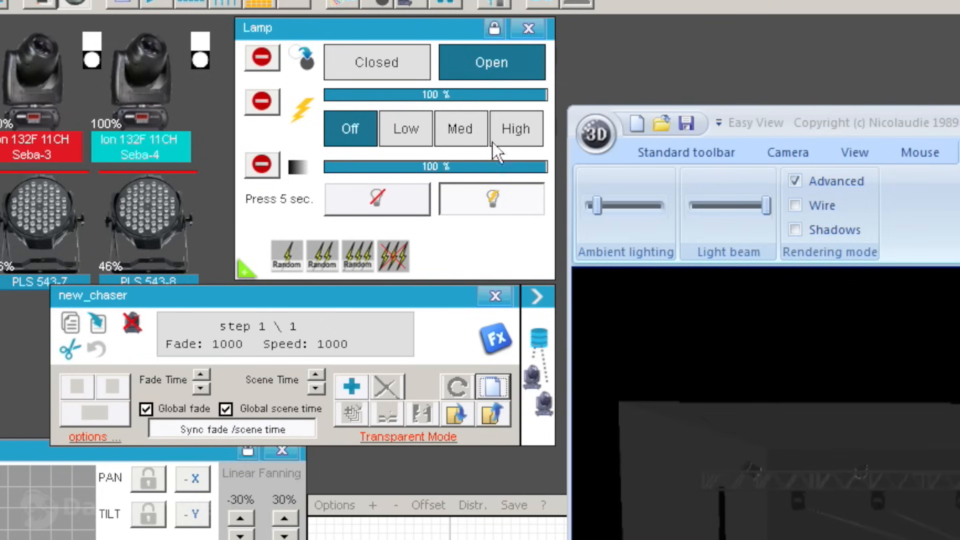
click(492, 60)
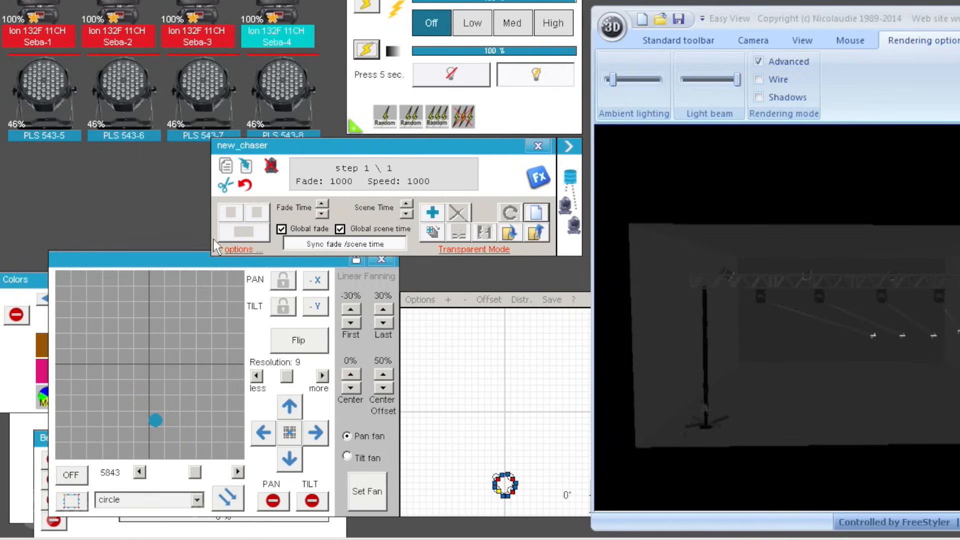
drag(220, 281, 433, 282)
click(95, 279)
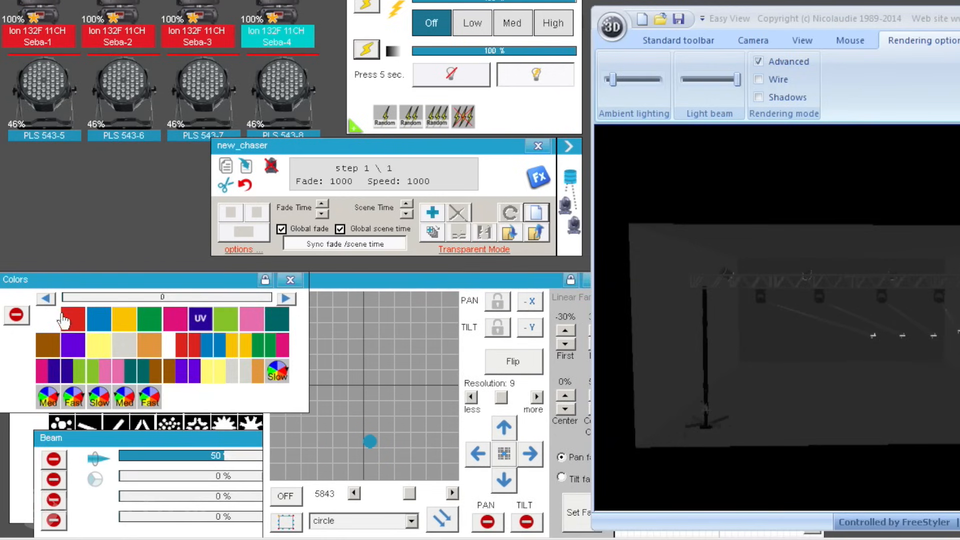
click(93, 319)
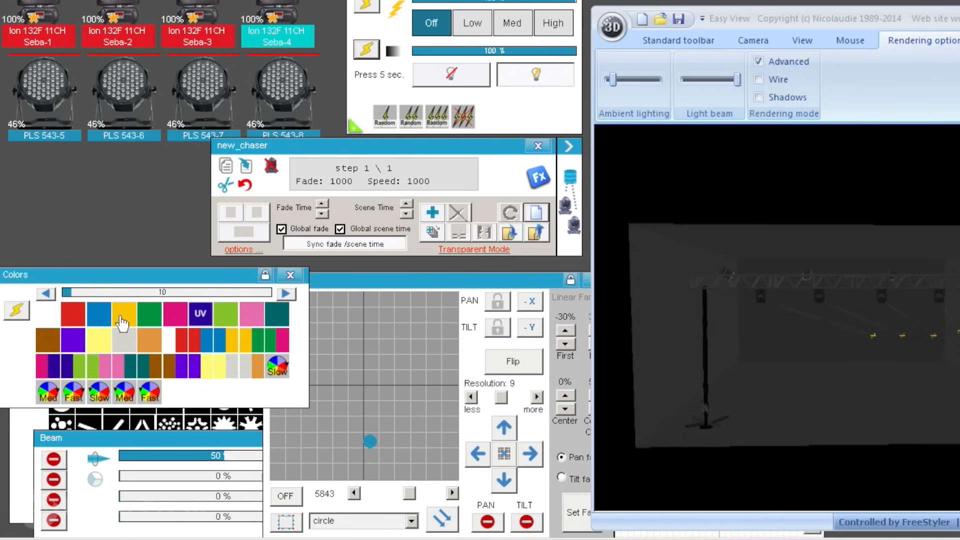
click(91, 446)
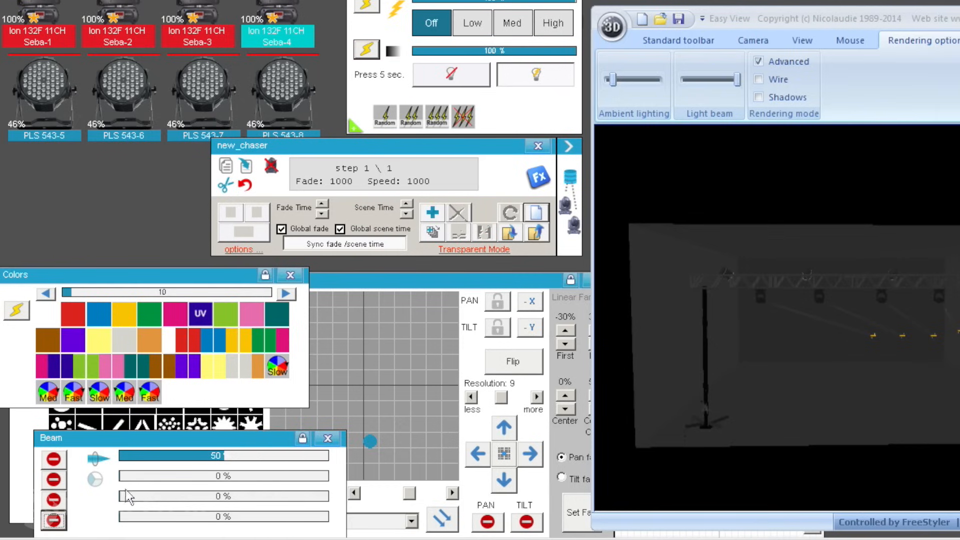
Exclude the second and third Beam channels from the chase, and keep amber for steps 1 to 4 by adding scenes up to step 5
click(56, 479)
click(56, 501)
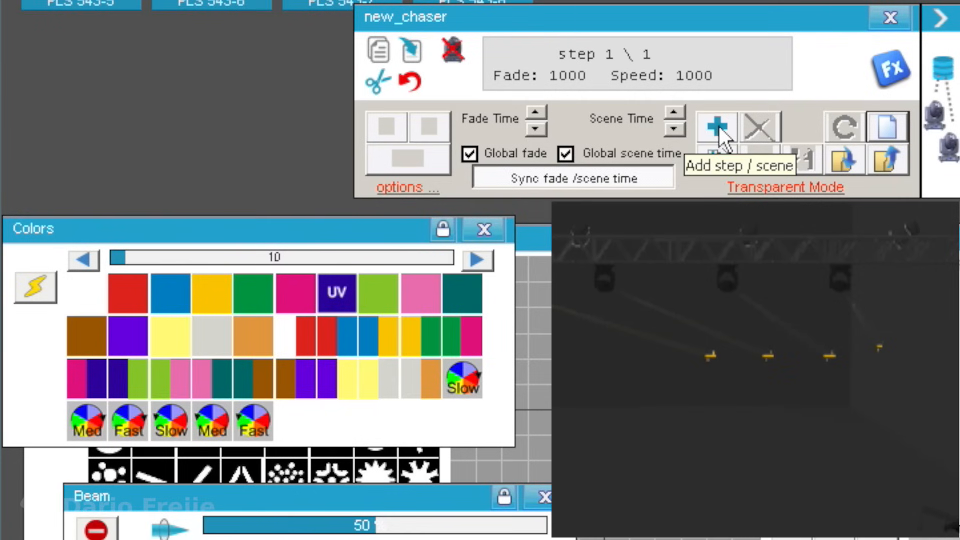
click(718, 127)
click(718, 127)
click(718, 127)
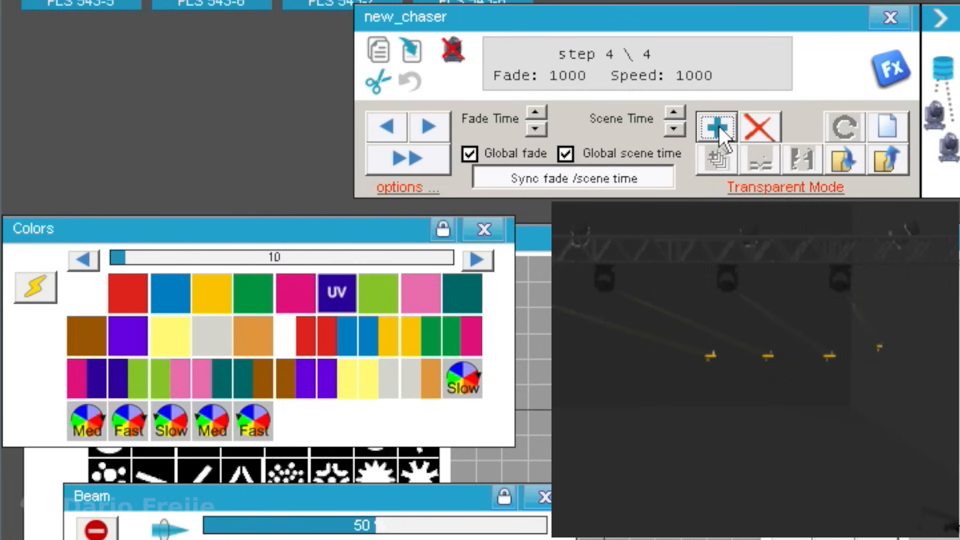
click(718, 128)
Set the color to magenta for steps 5 to 8, adding scenes up to step 9
click(294, 297)
click(716, 129)
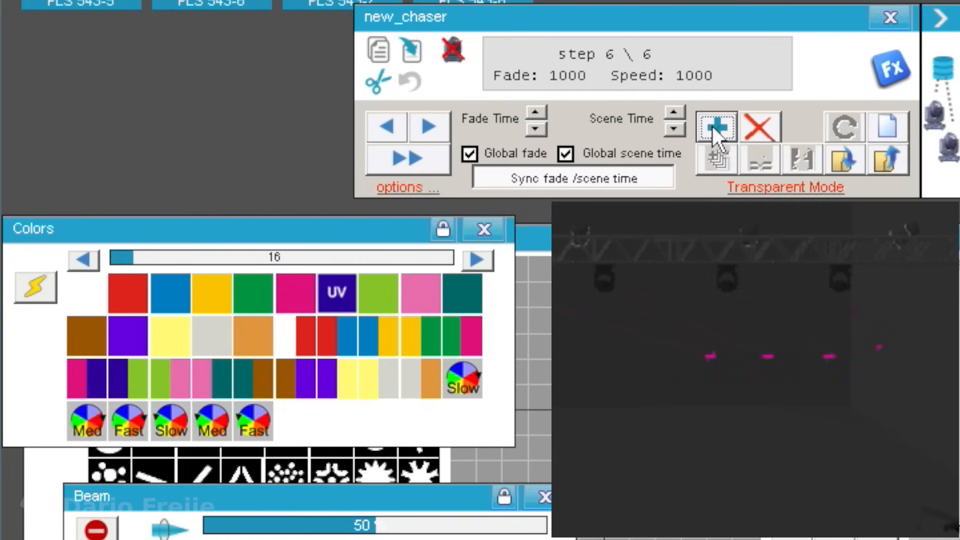
click(716, 129)
click(716, 129)
click(715, 129)
Set the color to light green for steps 9 to 12, adding scenes up to step 13
click(379, 299)
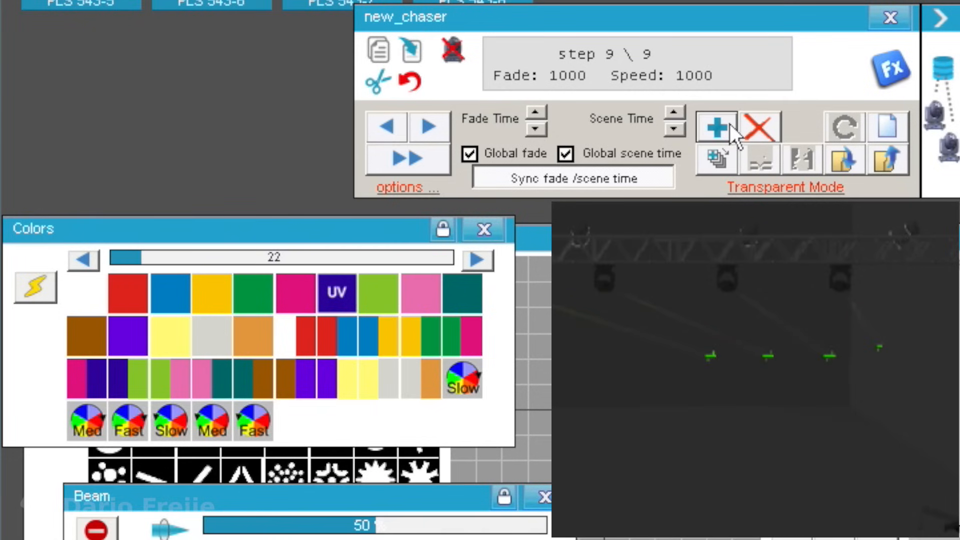
click(717, 127)
click(717, 127)
click(717, 126)
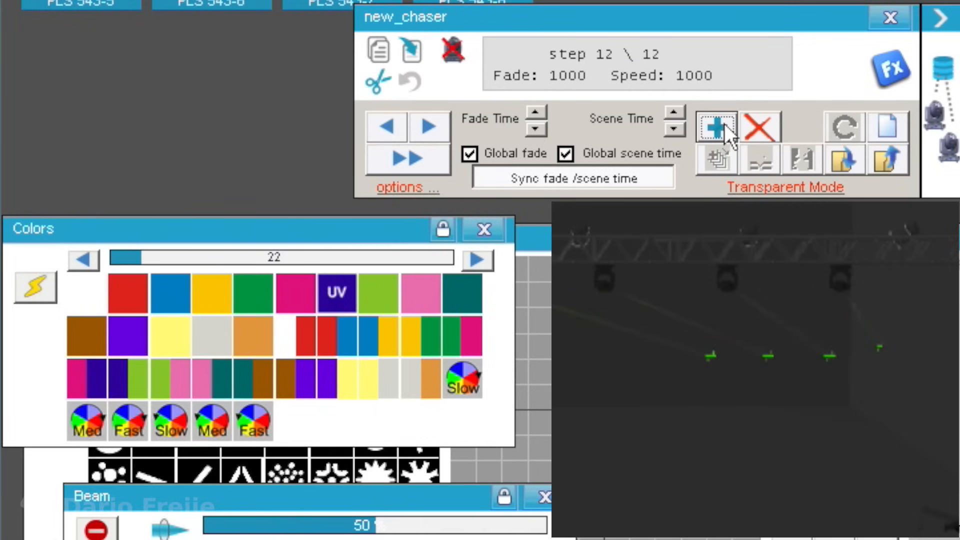
click(717, 127)
Set the color to pale yellow for steps 13 to 16, adding scenes up to step 17
click(182, 343)
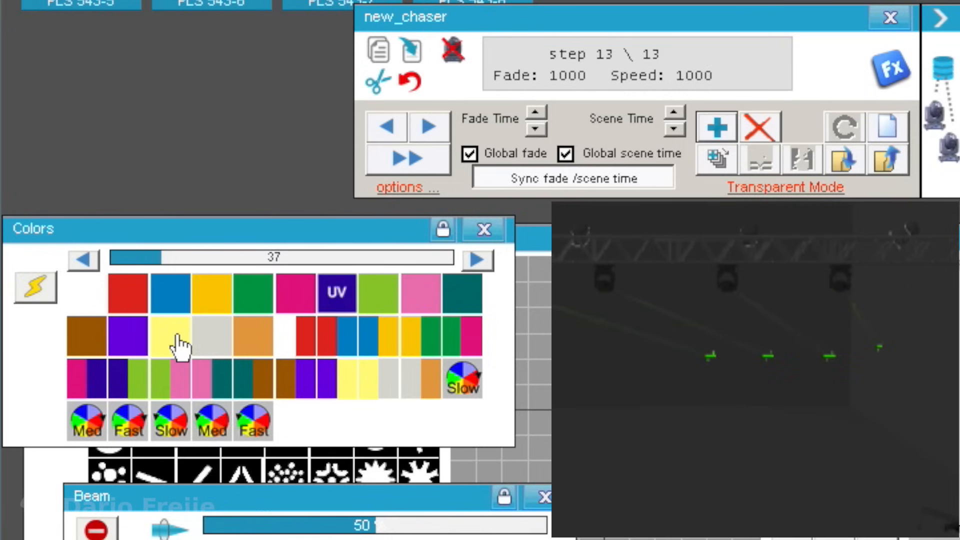
click(717, 127)
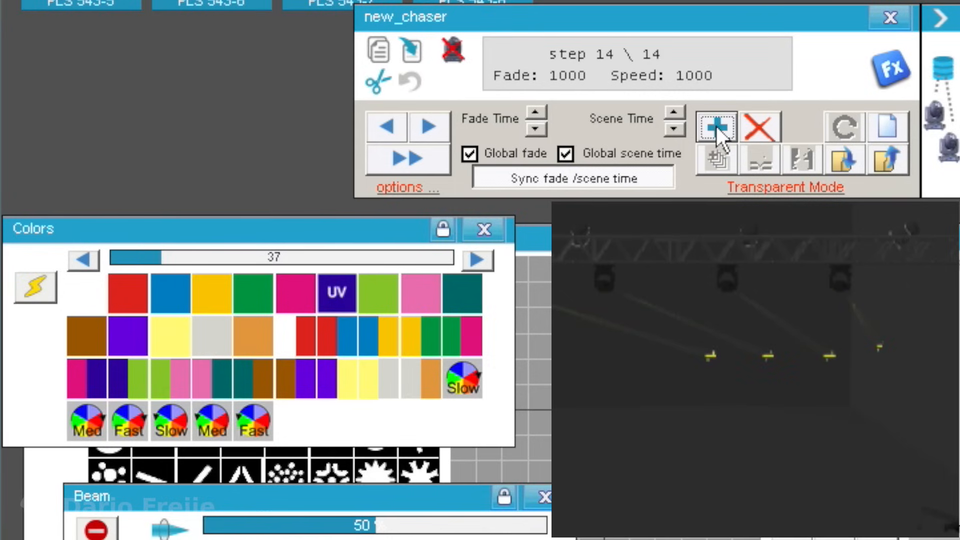
click(717, 126)
click(717, 126)
click(716, 127)
Apply the split amber and green color to steps 17 to 20, adding scenes up to step 21
click(426, 346)
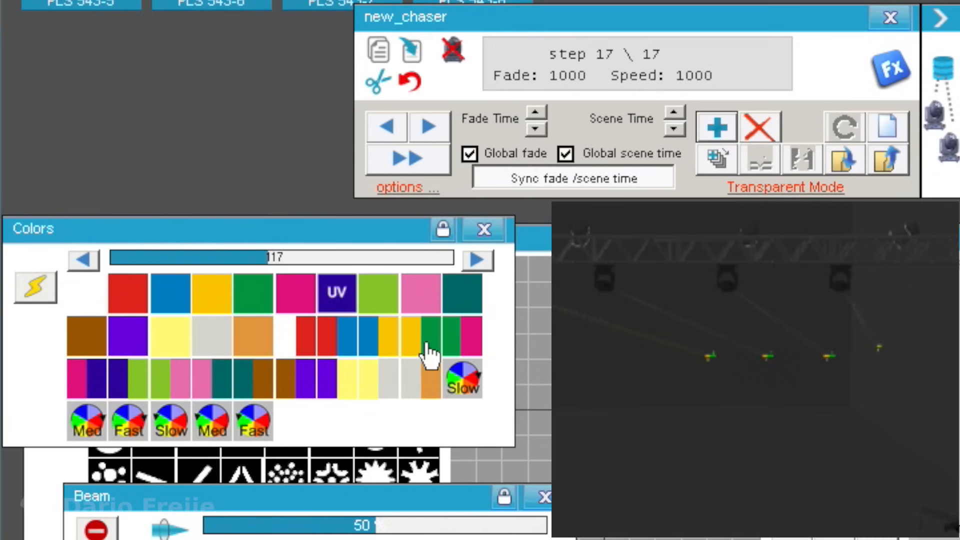
click(726, 129)
click(725, 130)
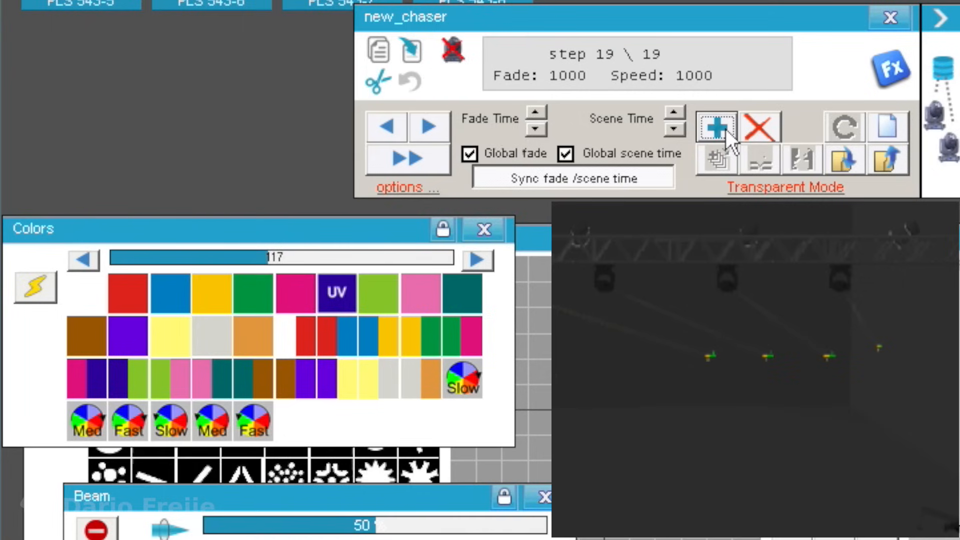
click(726, 129)
click(725, 129)
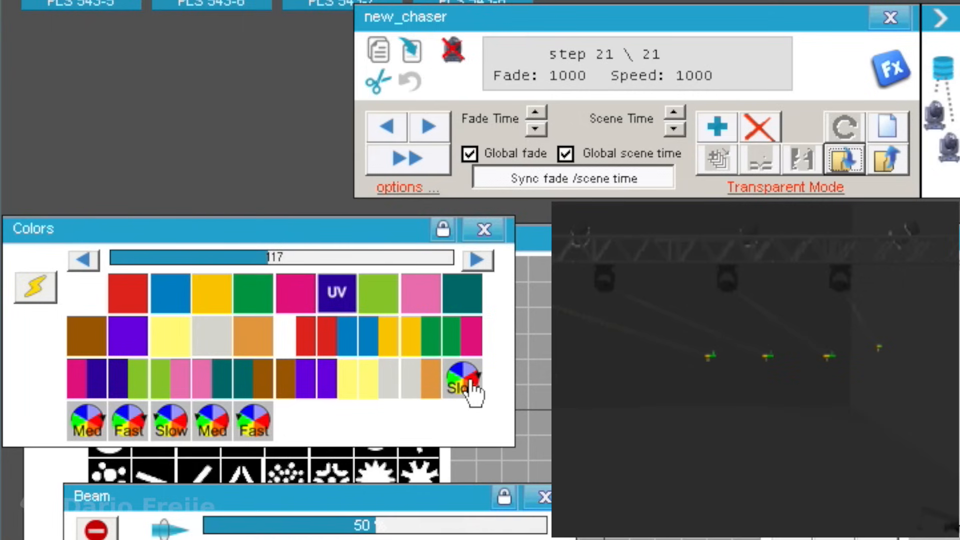
Apply the first Slow rainbow color rotation to steps 21 to 24, adding scenes up to step 25
click(470, 386)
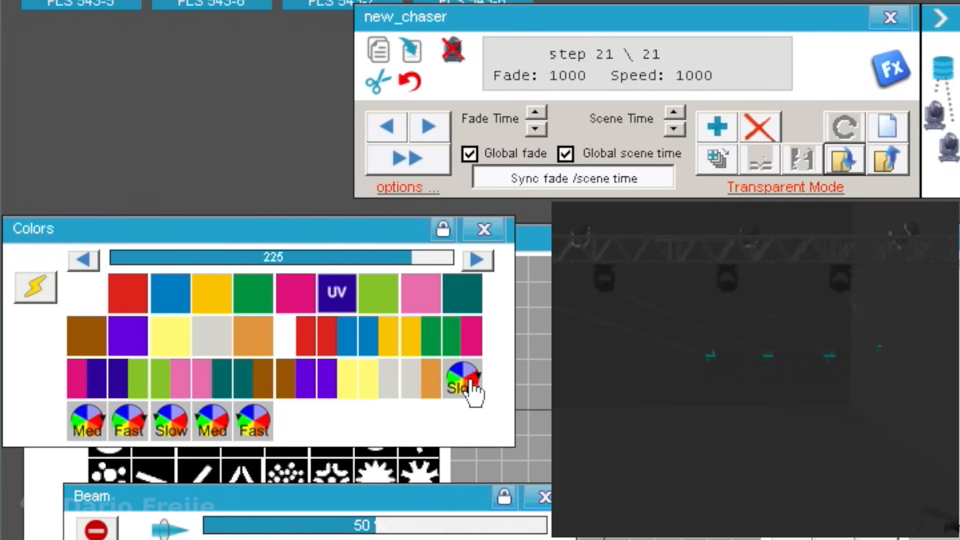
click(716, 122)
click(715, 122)
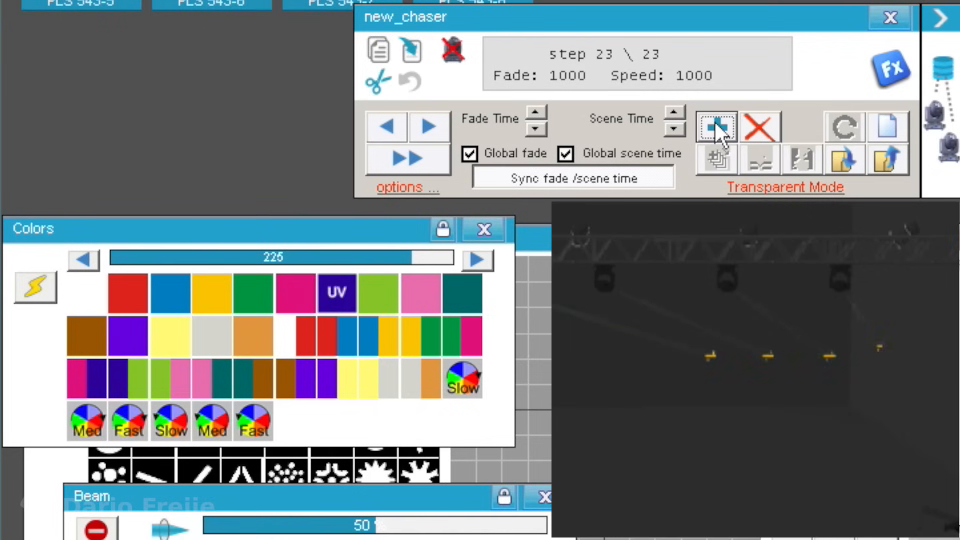
click(715, 122)
click(715, 122)
Set the color to white for steps 25 to 32, adding scenes up to step 33
click(83, 302)
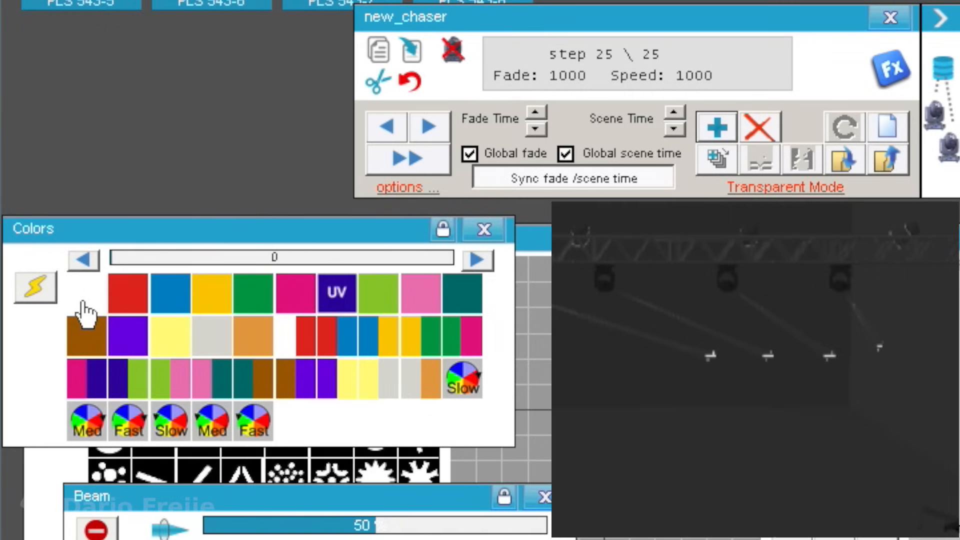
click(719, 130)
click(720, 129)
click(719, 130)
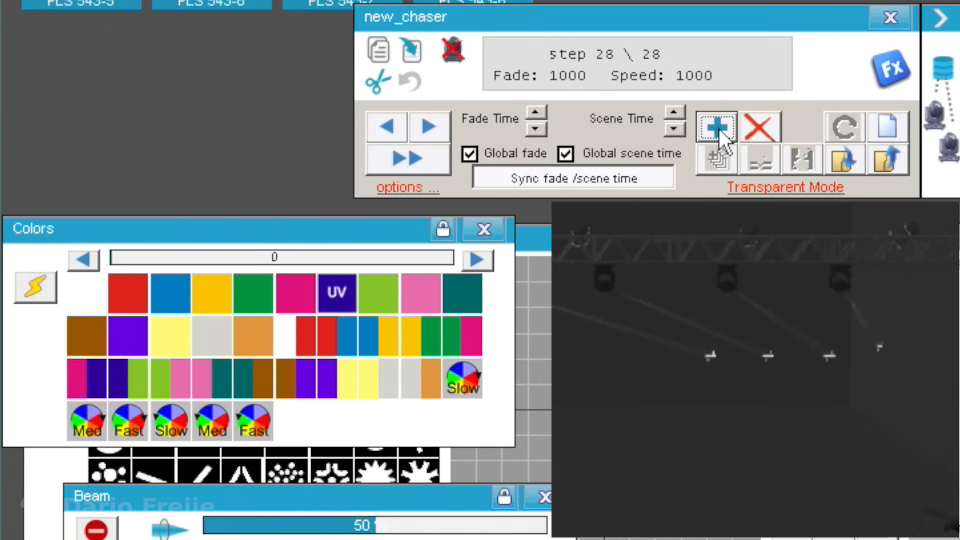
click(720, 129)
click(720, 129)
click(719, 129)
click(719, 130)
click(719, 129)
Set the color to dark green for steps 33 to 40, adding scenes up to step 41
click(262, 297)
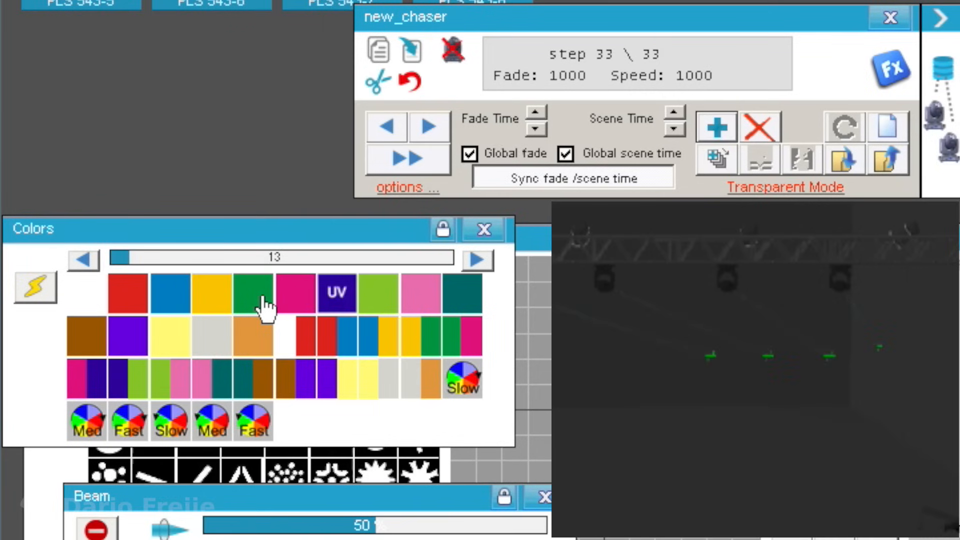
click(721, 124)
click(722, 123)
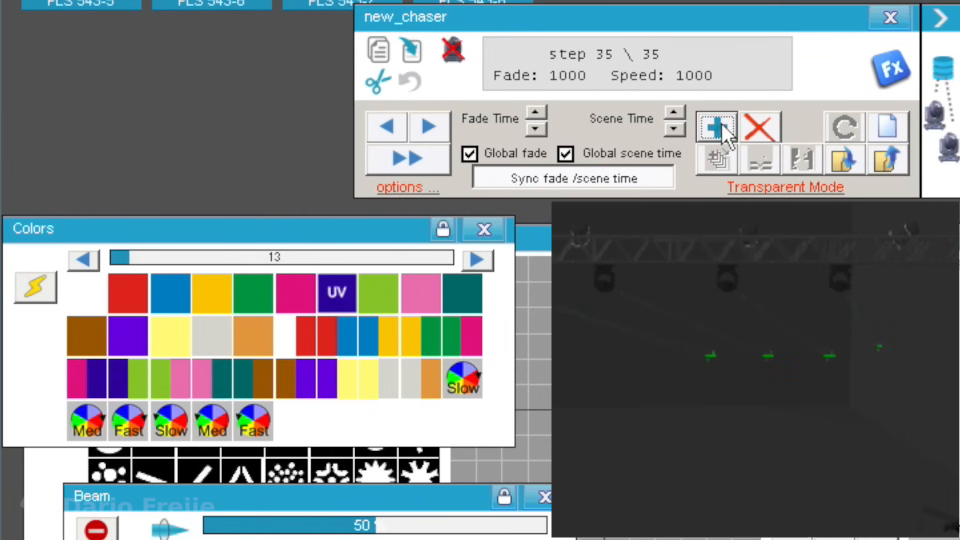
click(722, 125)
click(722, 125)
click(721, 125)
click(721, 125)
click(722, 125)
click(722, 126)
Set the color to light orange for steps 41 to 48, adding scenes up to step 49
click(250, 338)
click(725, 122)
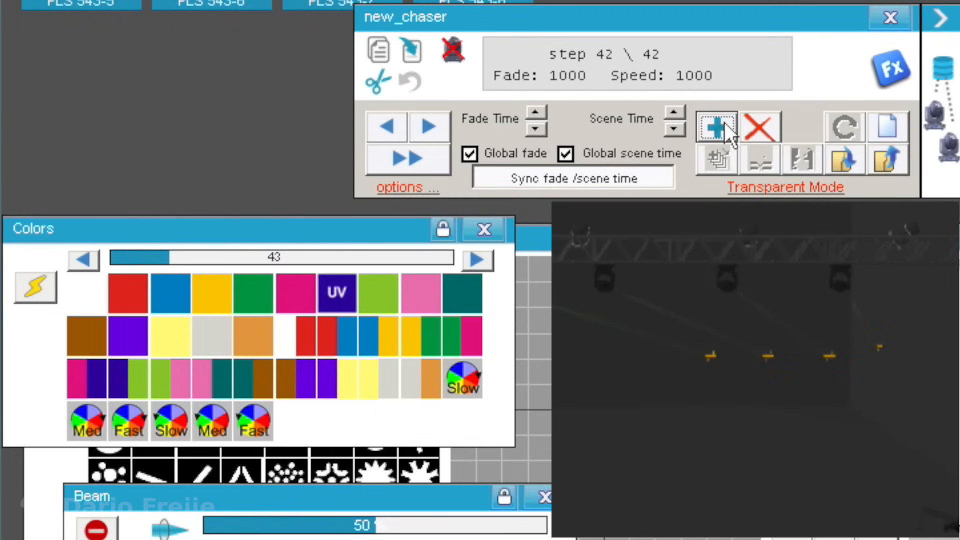
click(725, 122)
click(725, 122)
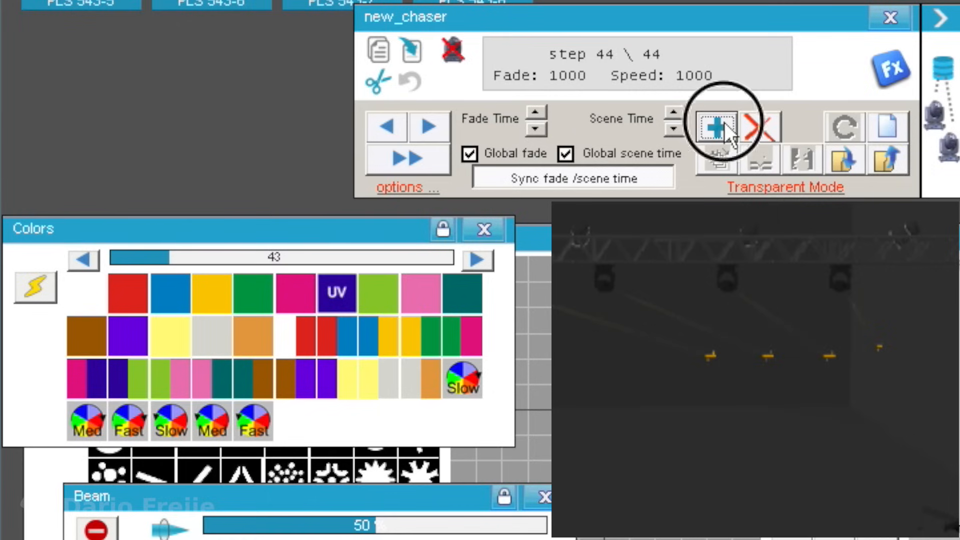
click(724, 122)
click(725, 122)
click(724, 122)
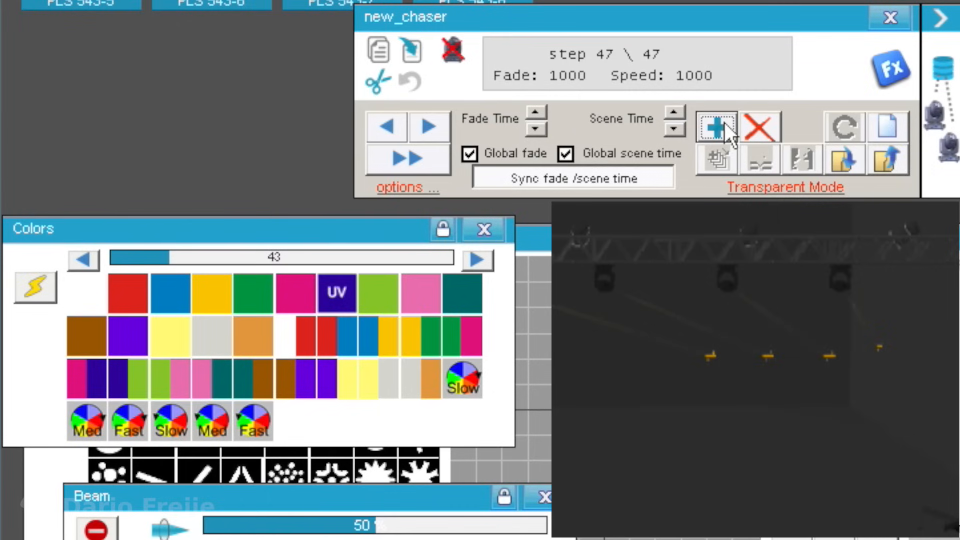
click(725, 122)
click(725, 123)
Make steps 49 and 50 white and steps 51 and 52 red, adding scenes up to step 53
click(89, 304)
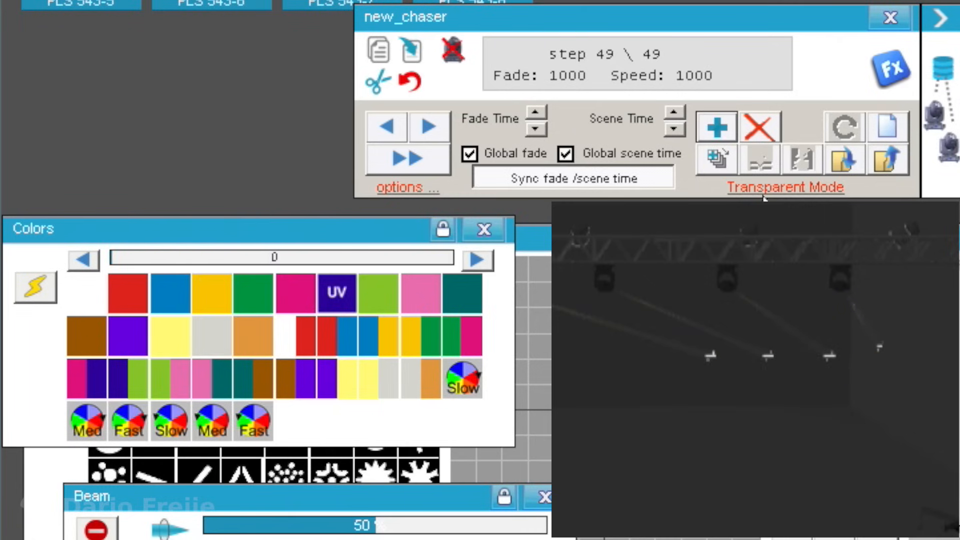
click(724, 128)
click(725, 128)
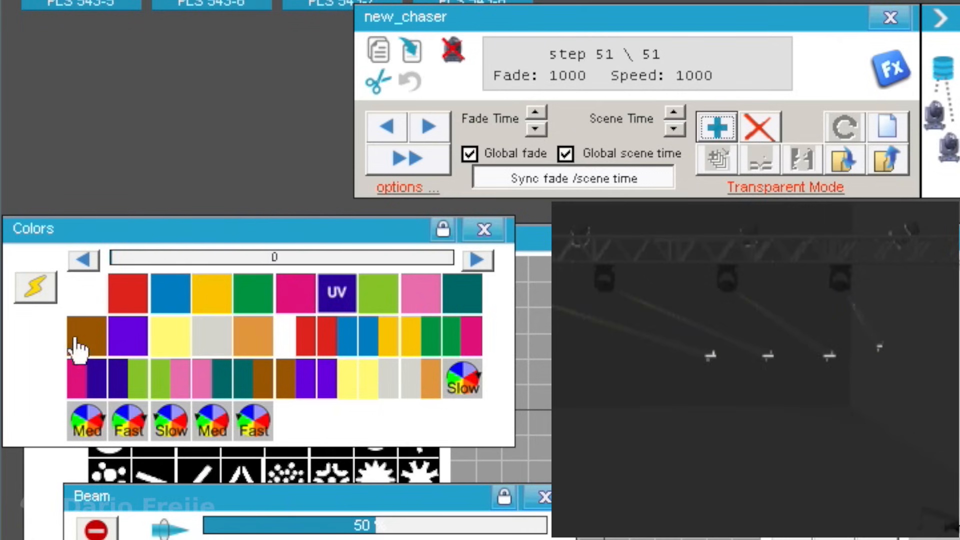
click(129, 289)
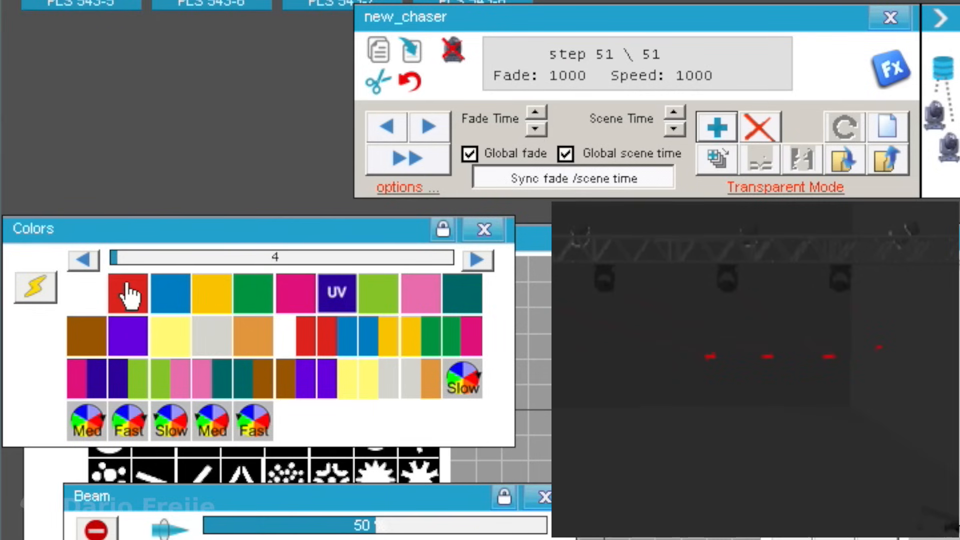
click(721, 131)
click(722, 131)
Make steps 53 and 54 blue and steps 55 and 56 amber, adding scenes up to step 57
click(175, 303)
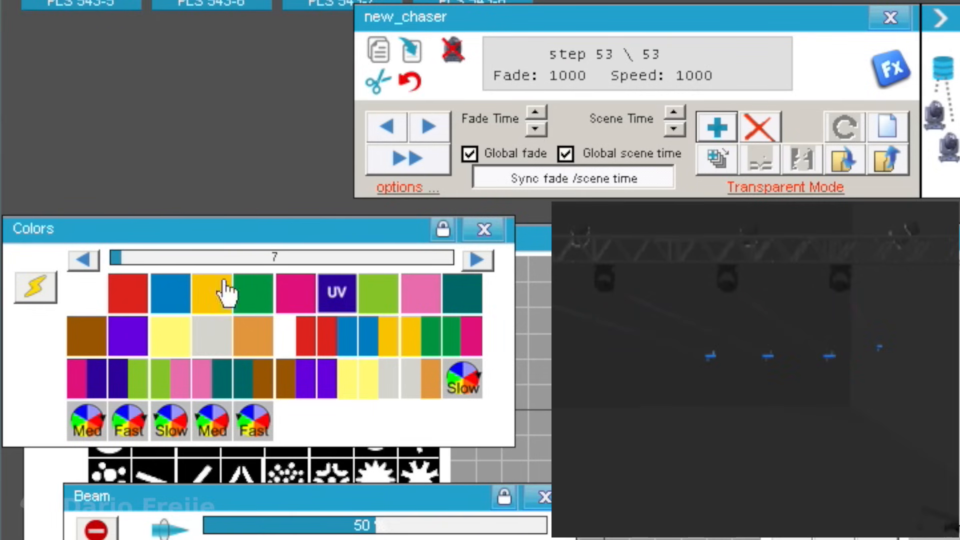
click(716, 131)
click(716, 131)
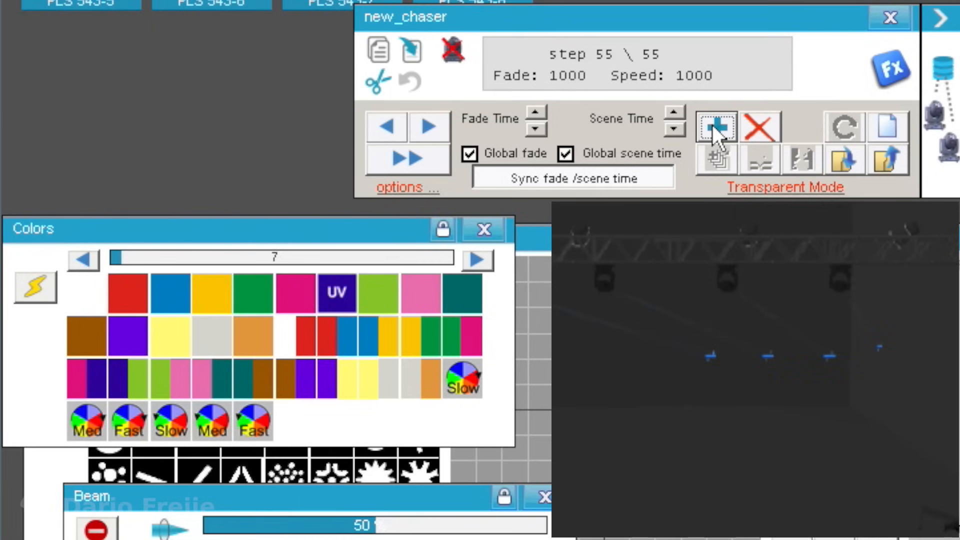
click(213, 313)
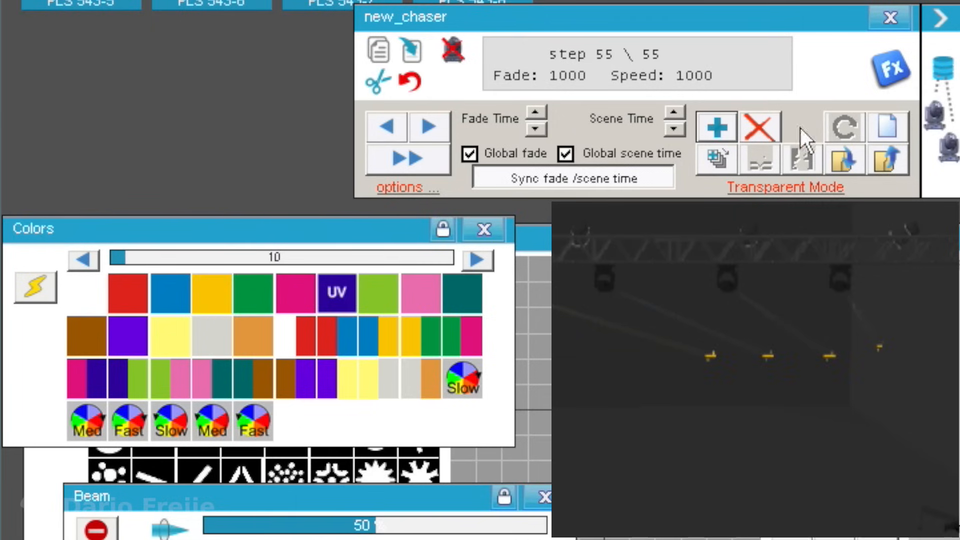
click(719, 125)
click(718, 125)
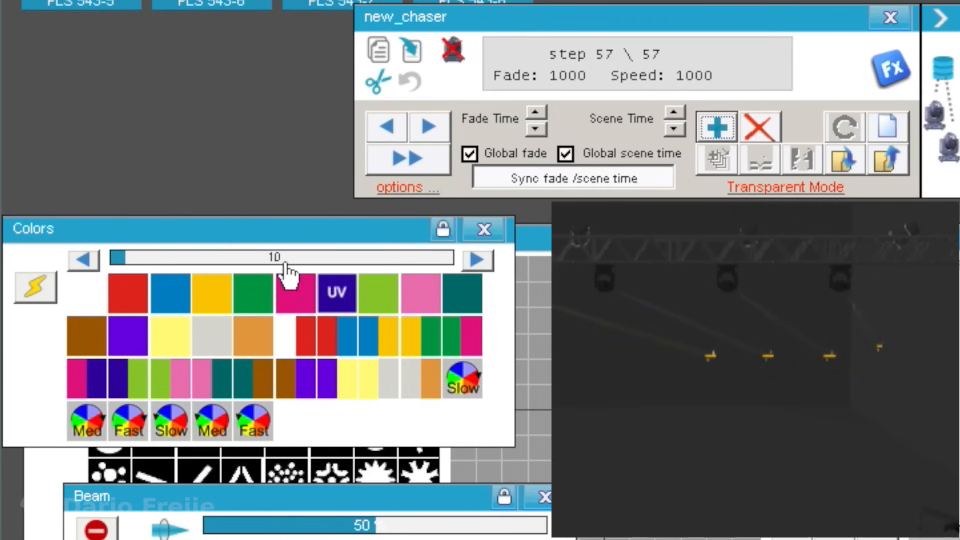
Make steps 57 and 58 dark green and steps 59 and 60 magenta, adding scenes up to step 61
click(257, 295)
click(723, 131)
click(723, 130)
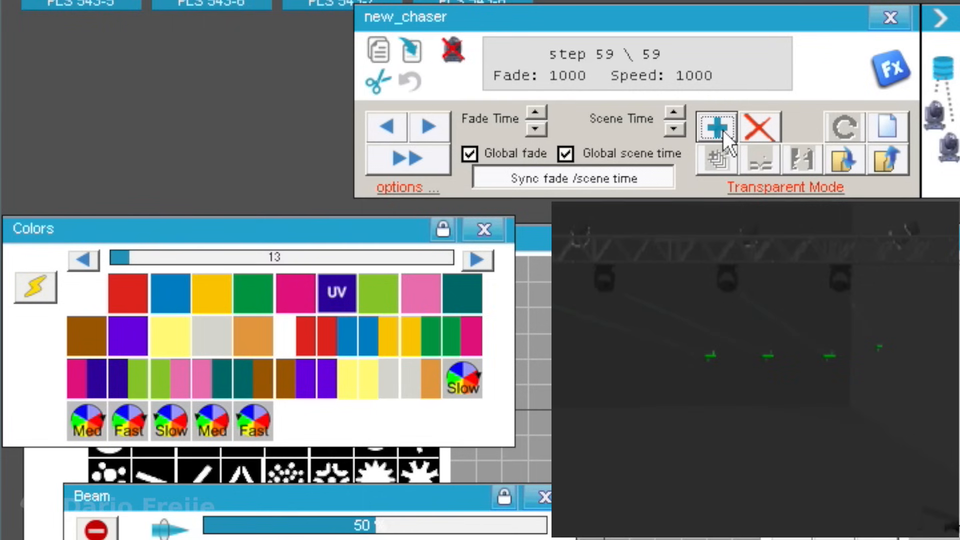
click(297, 302)
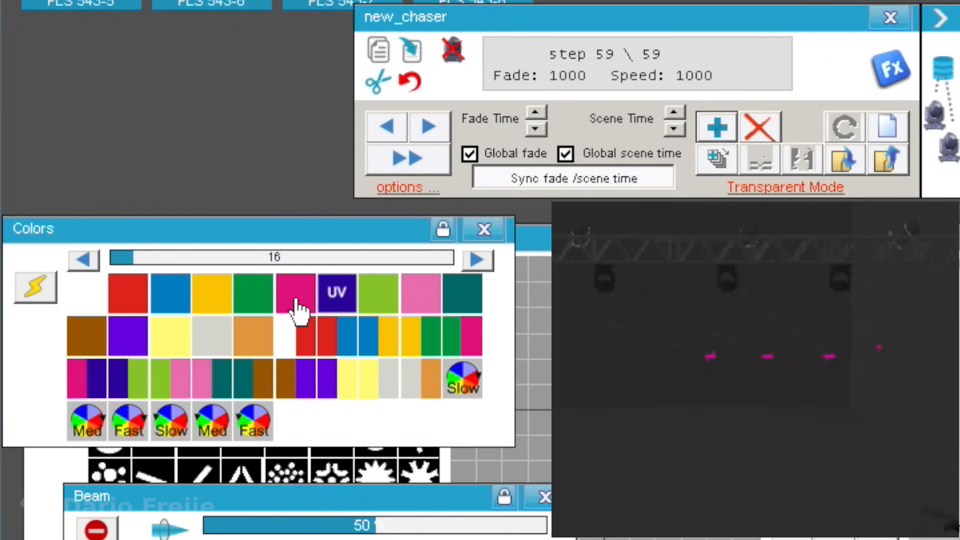
click(715, 125)
click(715, 125)
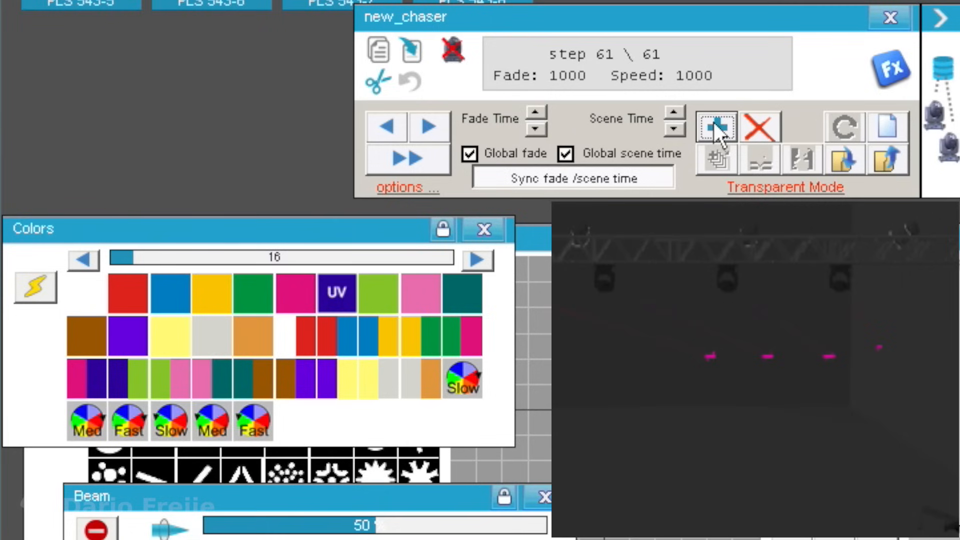
Set step 61 to white with the lamp strobe on High, and add scenes up to step 64
click(76, 303)
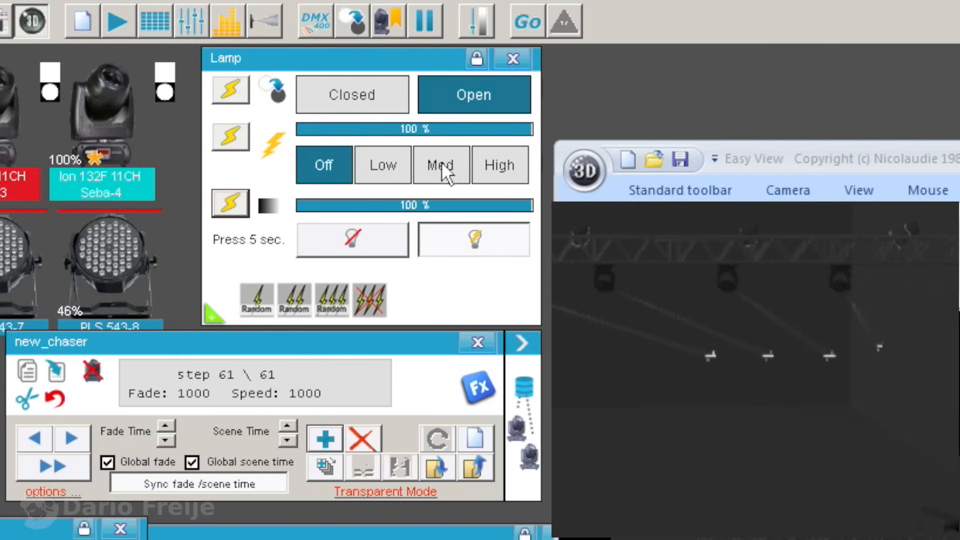
click(491, 163)
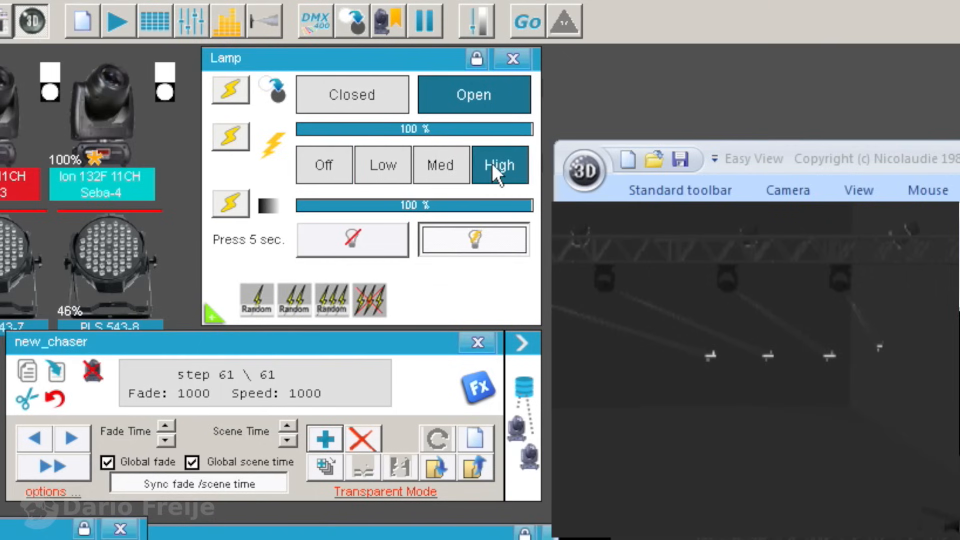
click(324, 439)
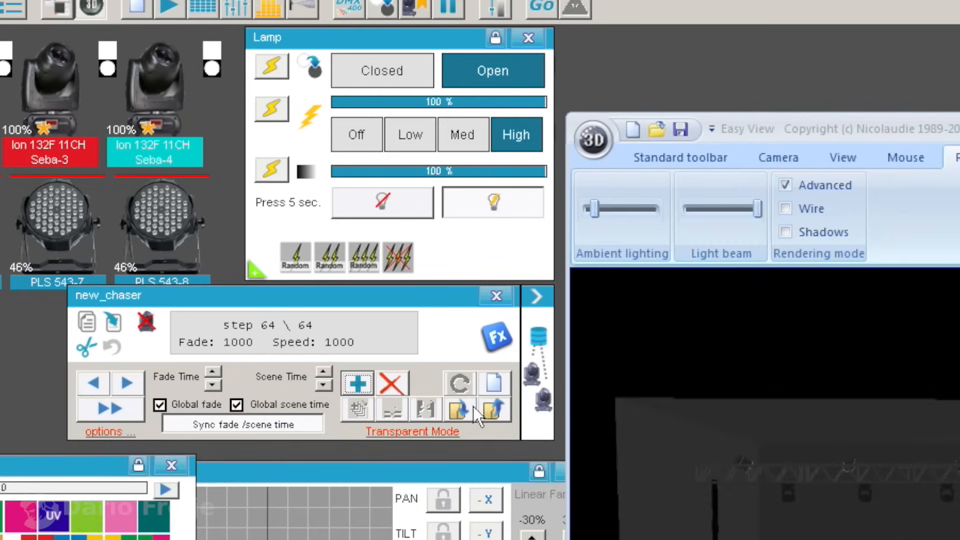
Save the chase as IonColFiesta and start a new blank sequence
click(459, 412)
text(Ion)
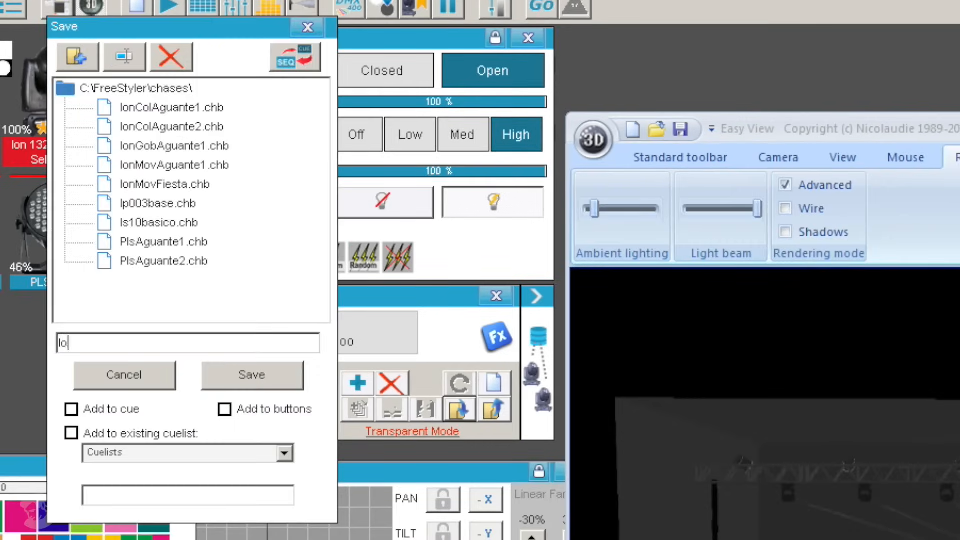
text(ColFiesta)
click(267, 375)
click(306, 28)
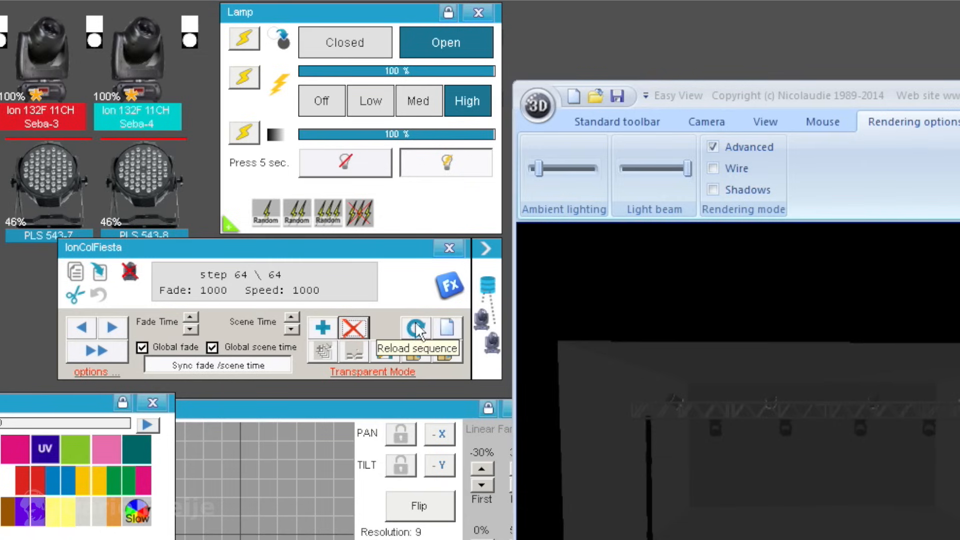
click(445, 327)
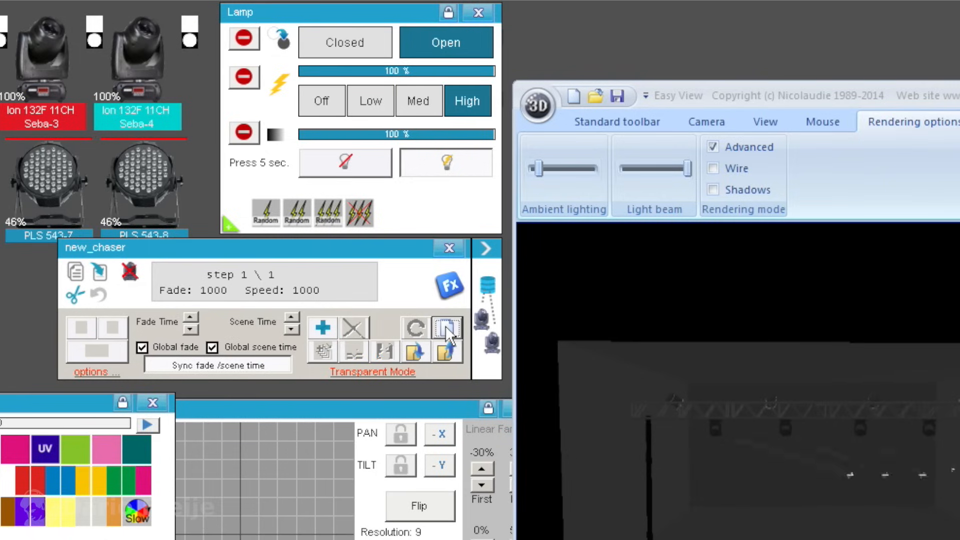
Turn off the lamp strobe of the Ion moving heads and switch to the PLS543 par group
click(314, 99)
click(244, 80)
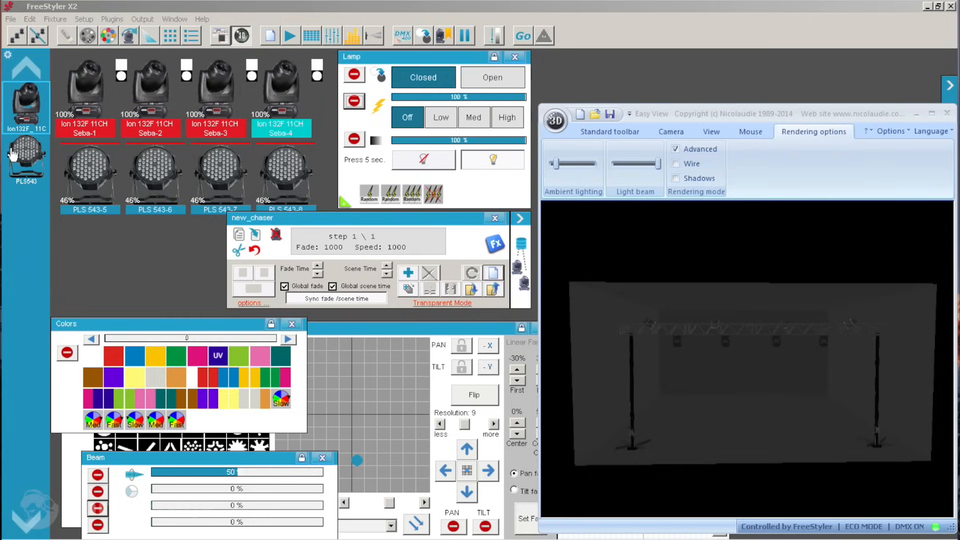
click(12, 155)
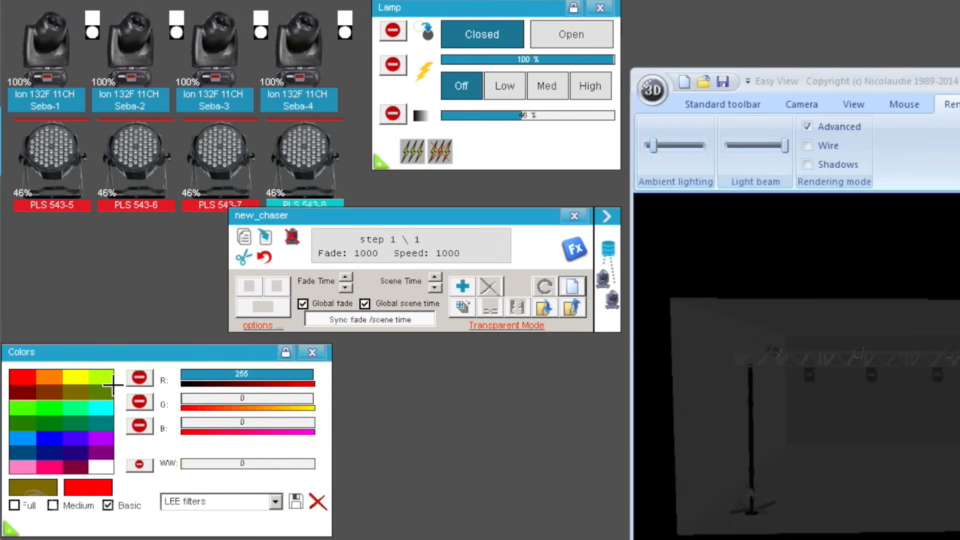
Make the PLS543 pars red and set their R, G, B and WW channels to the lightning-bolt mode
click(72, 345)
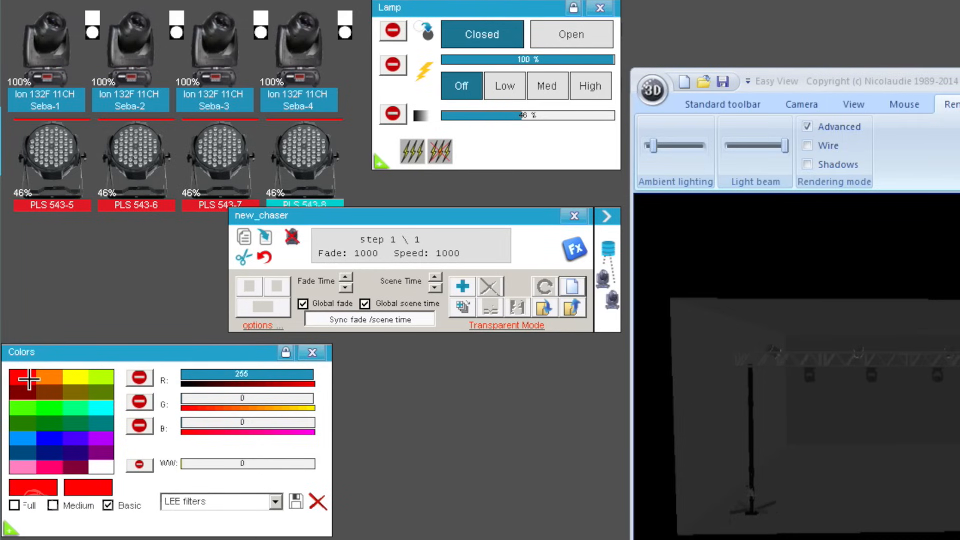
click(139, 378)
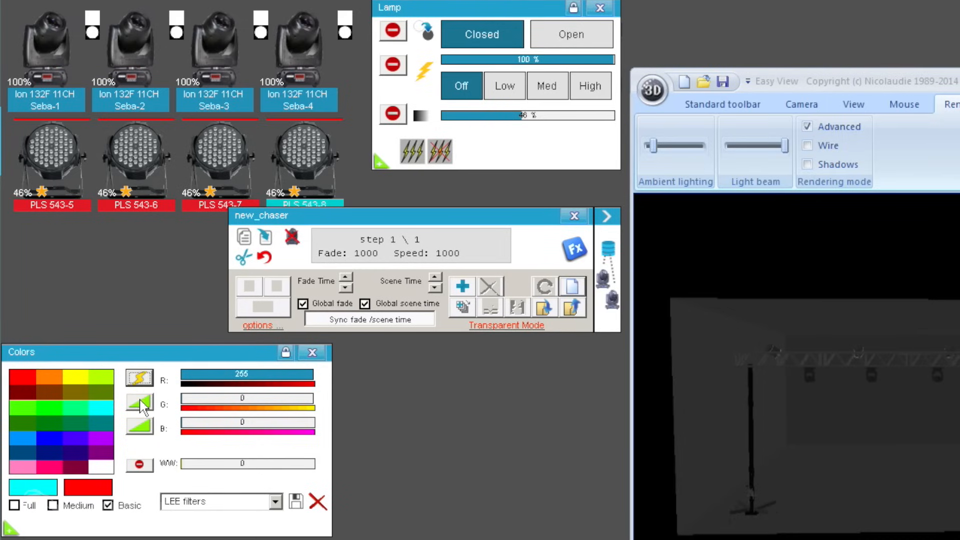
click(140, 402)
click(145, 426)
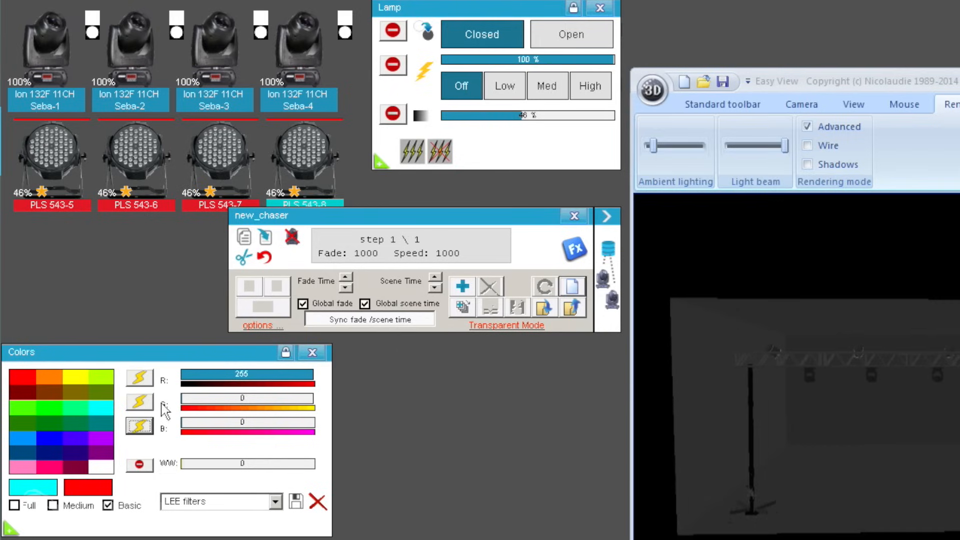
click(142, 465)
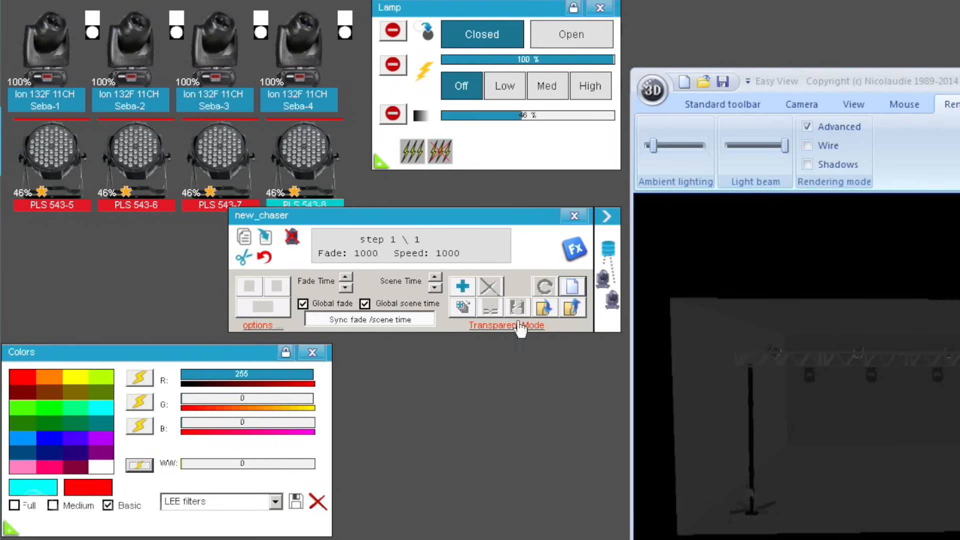
Open the pars' lamp with the dimmer at 100% and add scenes up to step 5
click(561, 44)
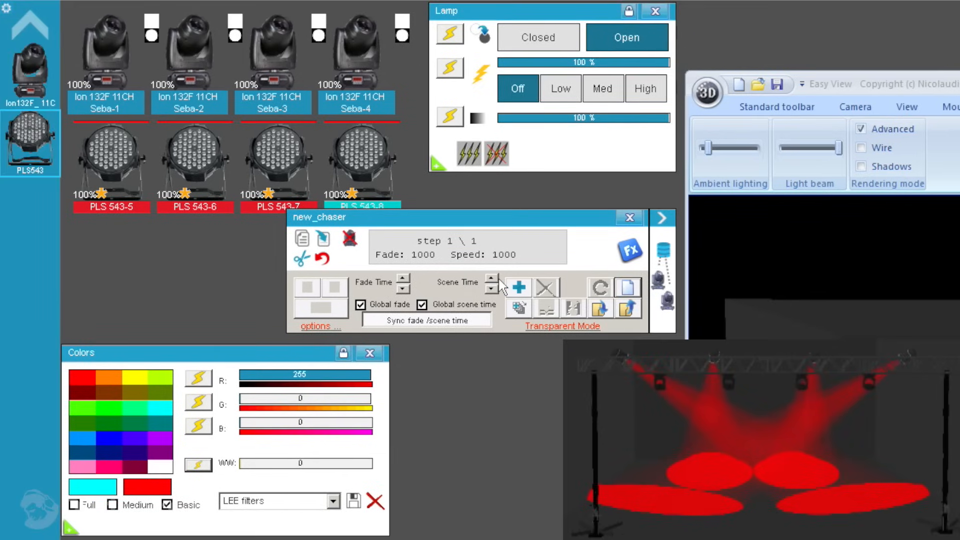
click(518, 288)
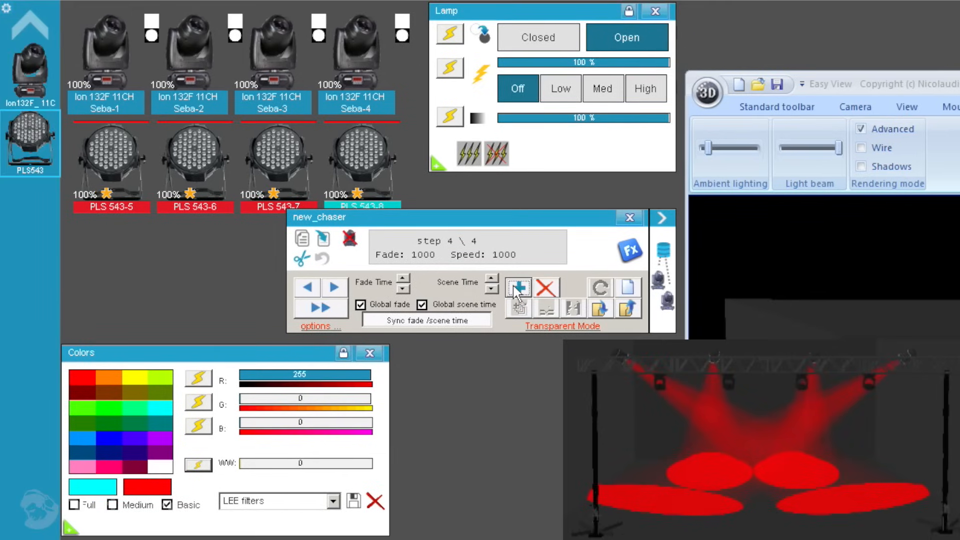
click(518, 289)
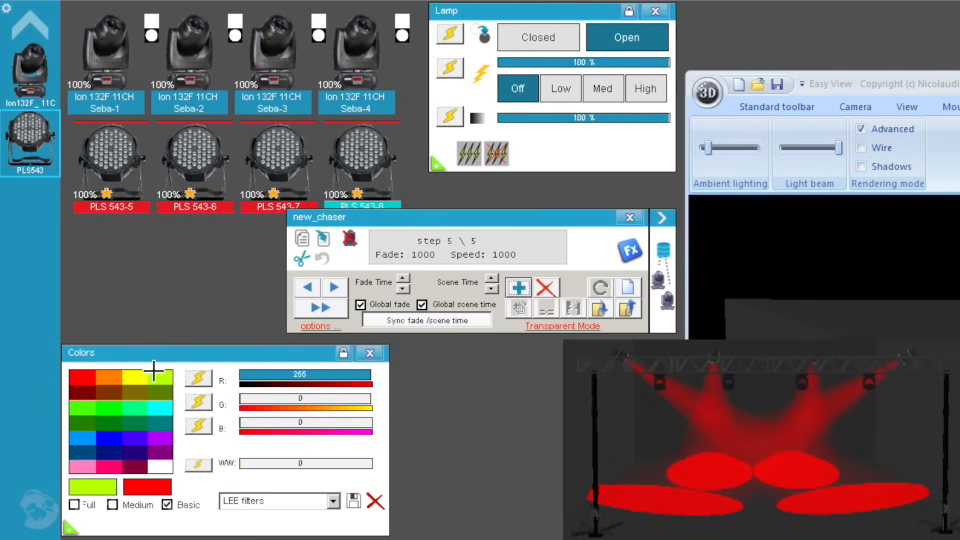
Make step 5 blue and step 9 pure green (R 0, G 255, B 0), adding scenes up to step 13
click(106, 439)
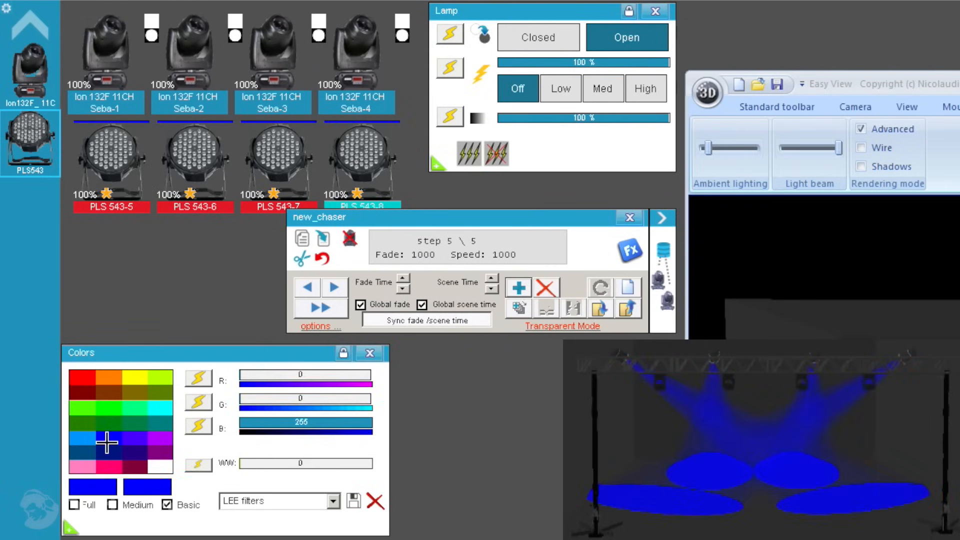
click(518, 288)
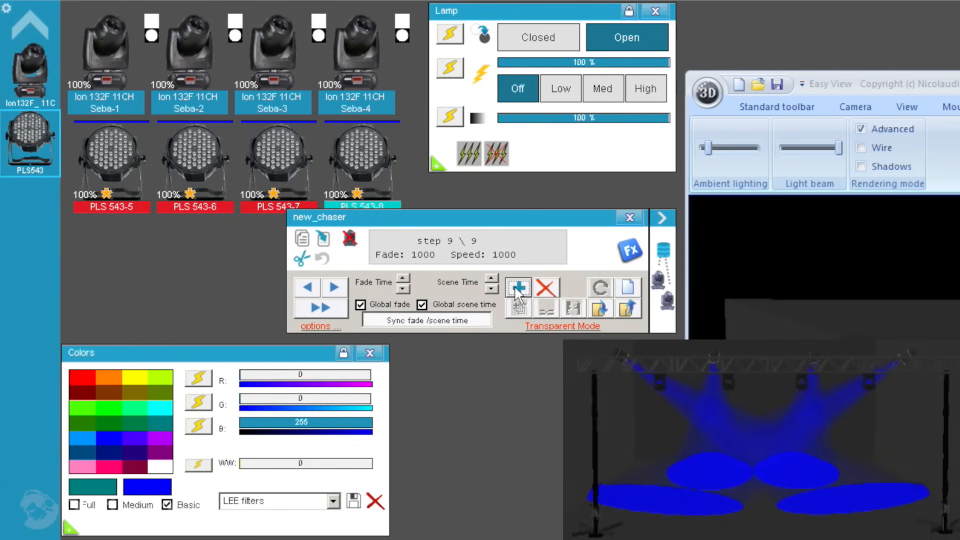
click(79, 409)
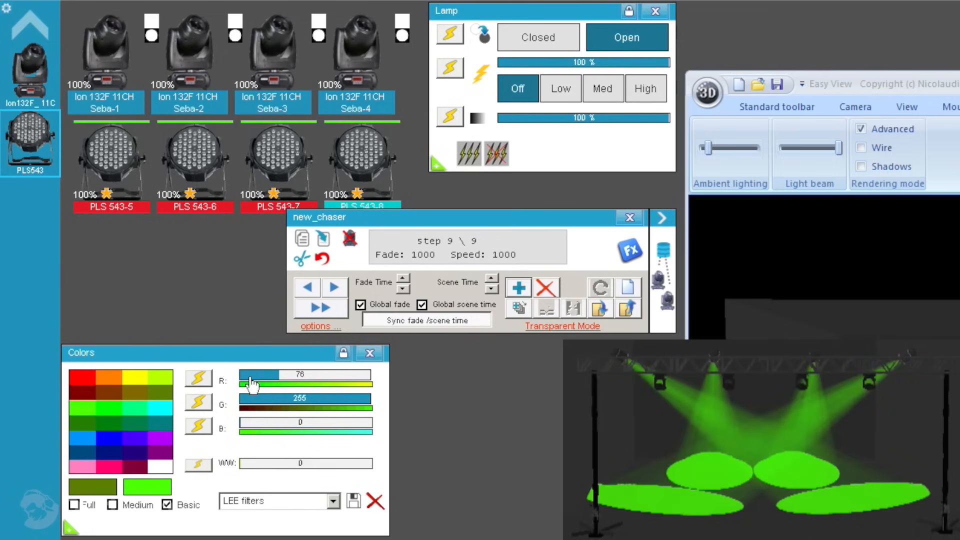
drag(252, 385, 176, 376)
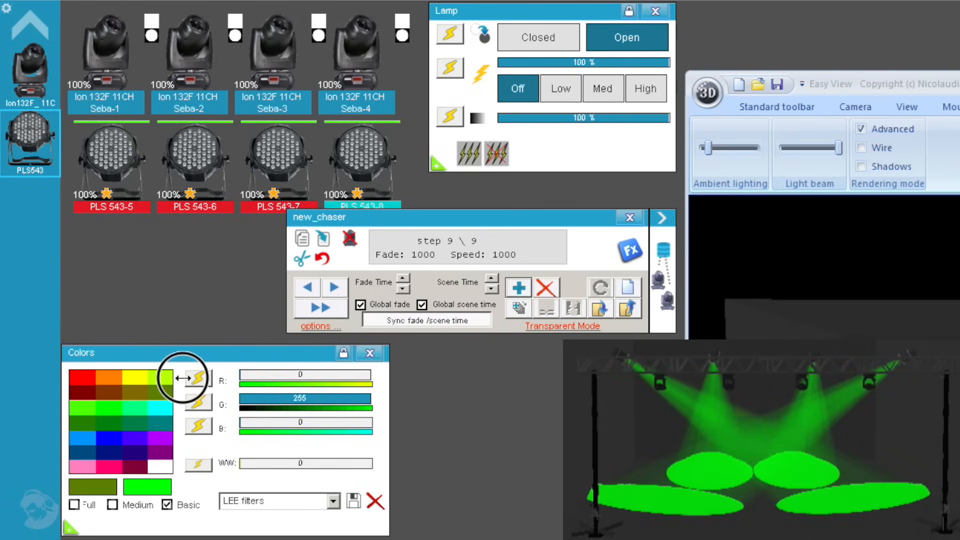
click(519, 288)
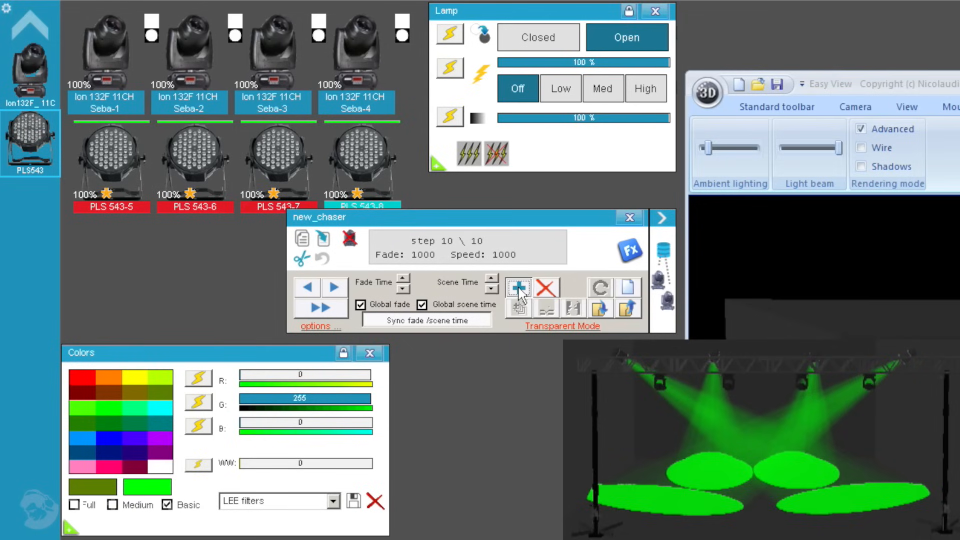
click(519, 288)
click(519, 289)
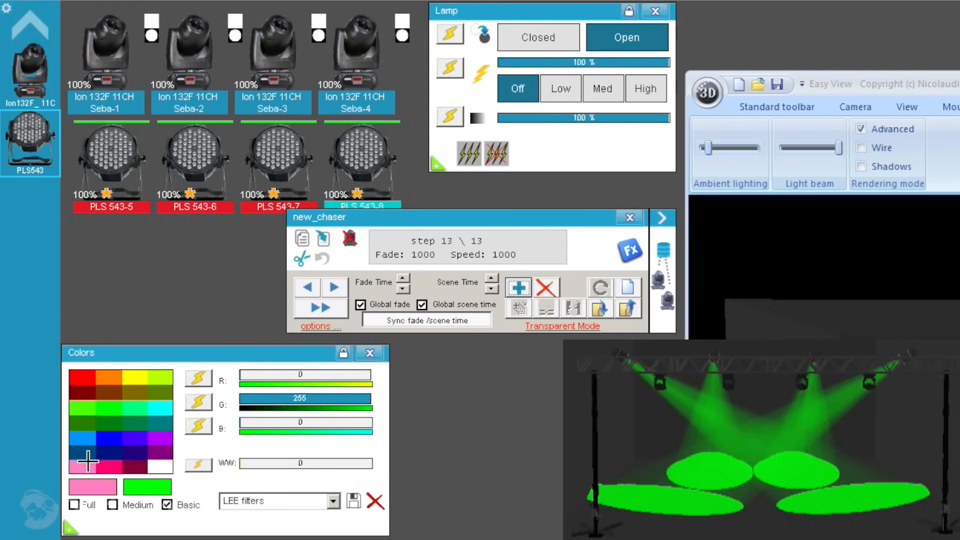
Make step 13 purple on all pars, recolor PLS 543-5 and 543-8 yellow, and add scenes up to step 15
click(163, 439)
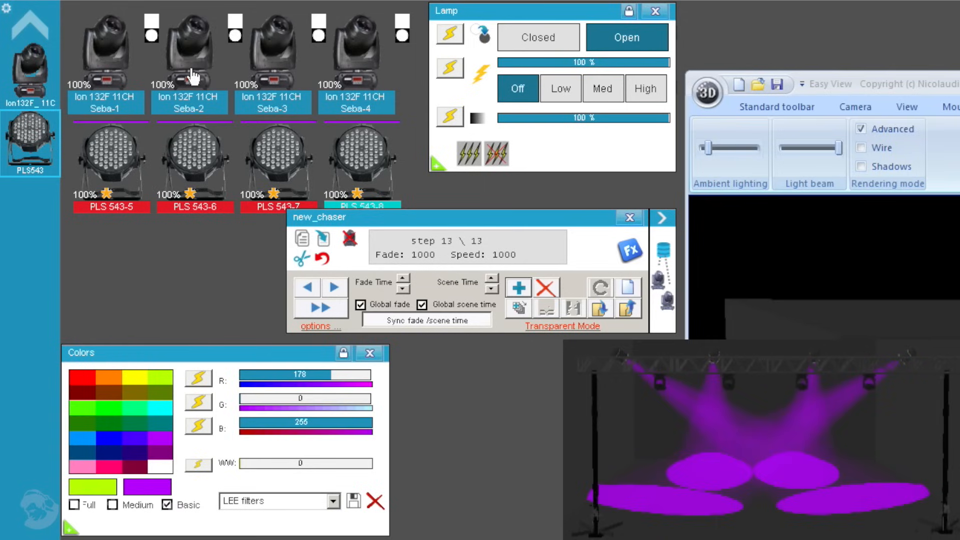
click(186, 170)
click(263, 173)
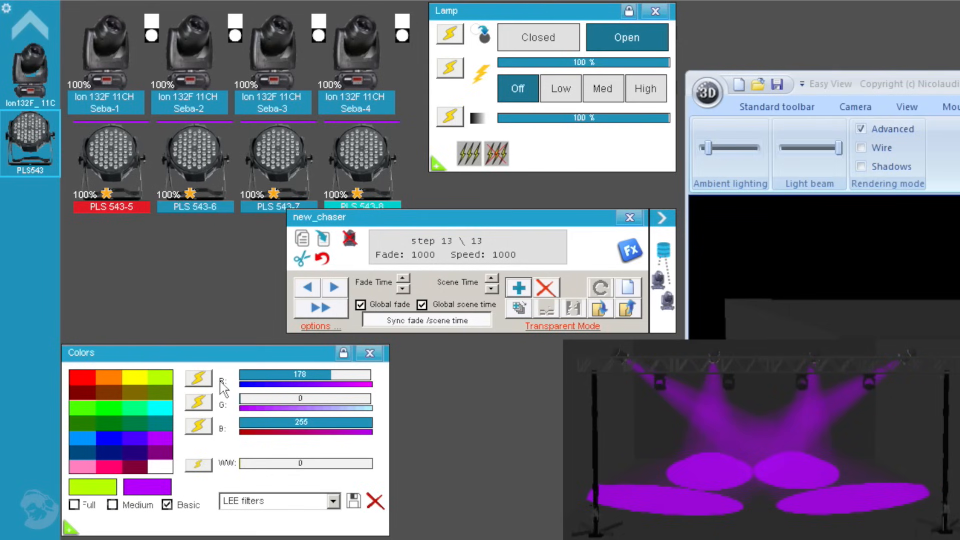
click(136, 378)
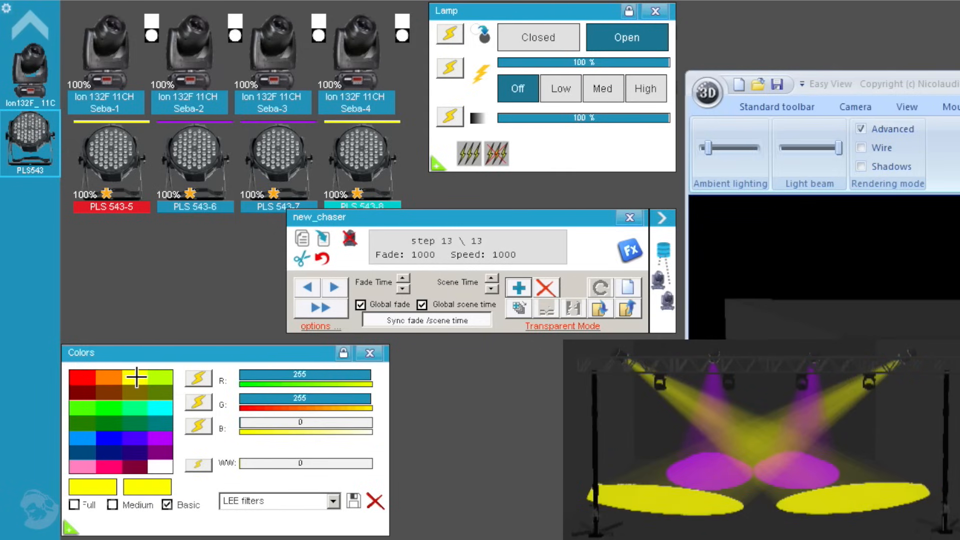
click(519, 288)
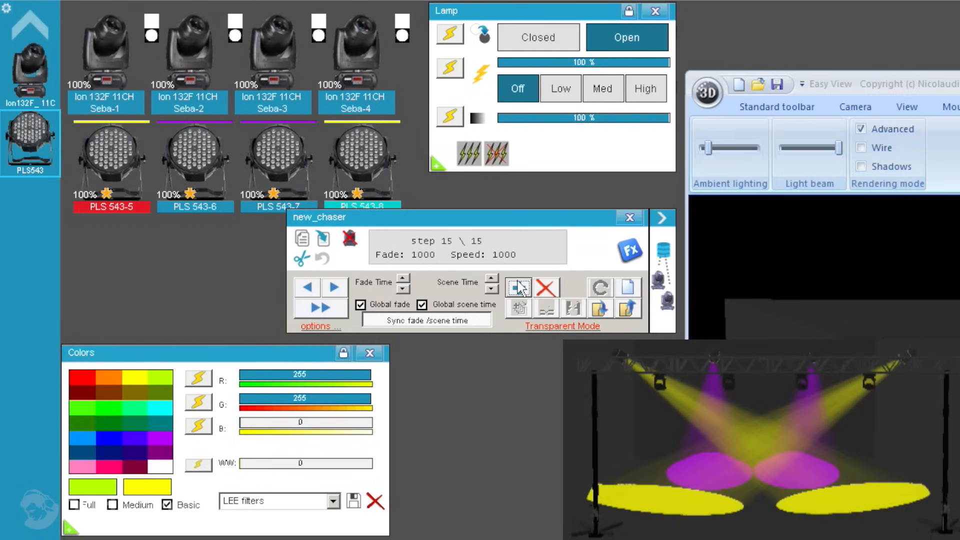
In step 15, make PLS 543-5 and 543-8 purple and PLS 543-6 and 543-7 yellow, and add scenes up to step 17
click(164, 439)
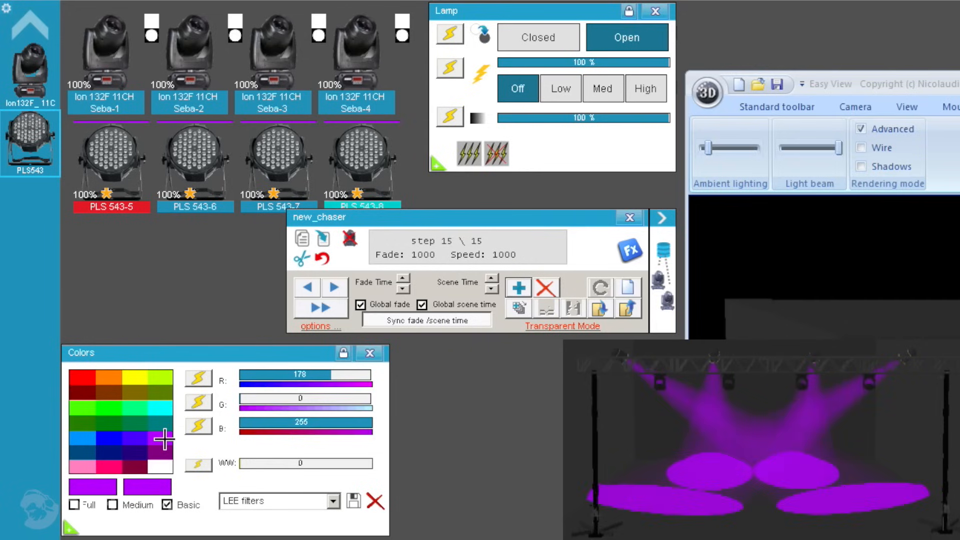
click(271, 171)
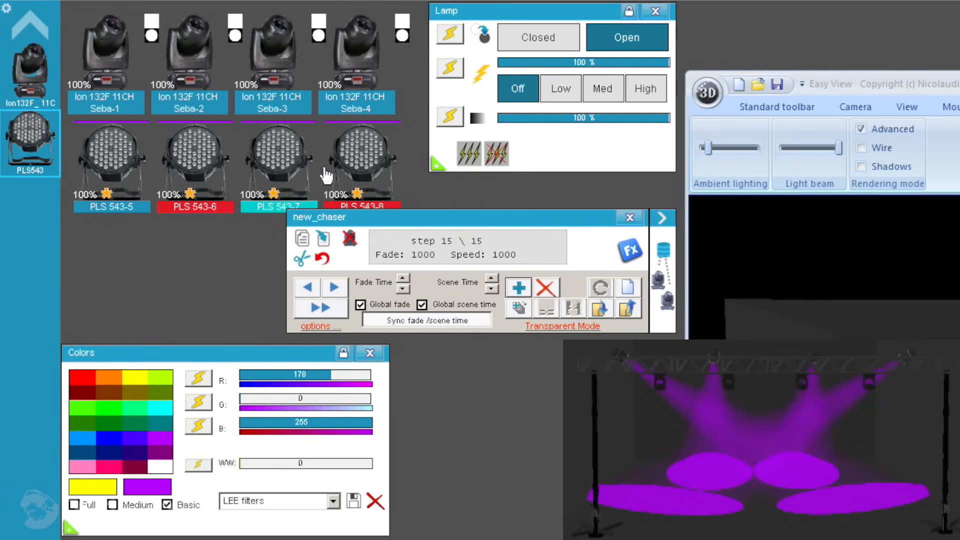
click(367, 170)
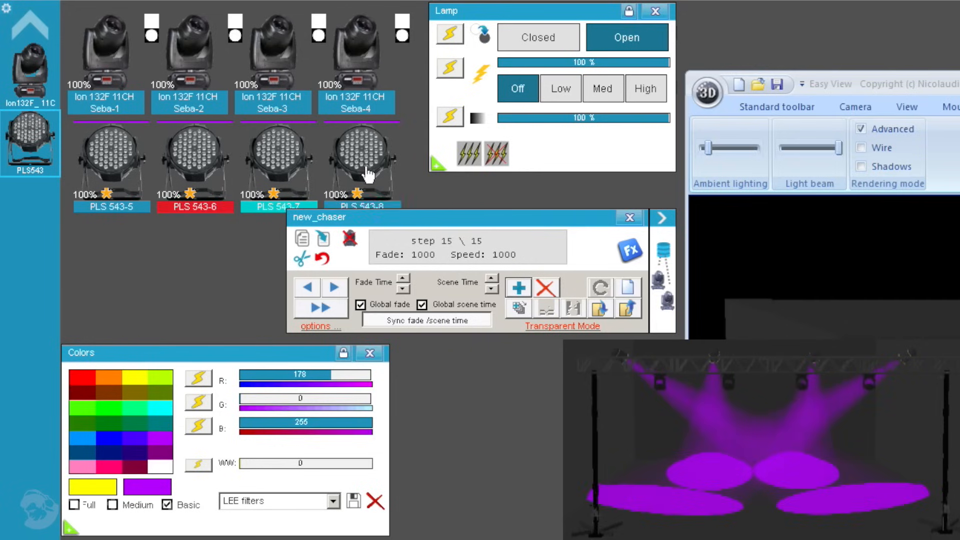
click(139, 381)
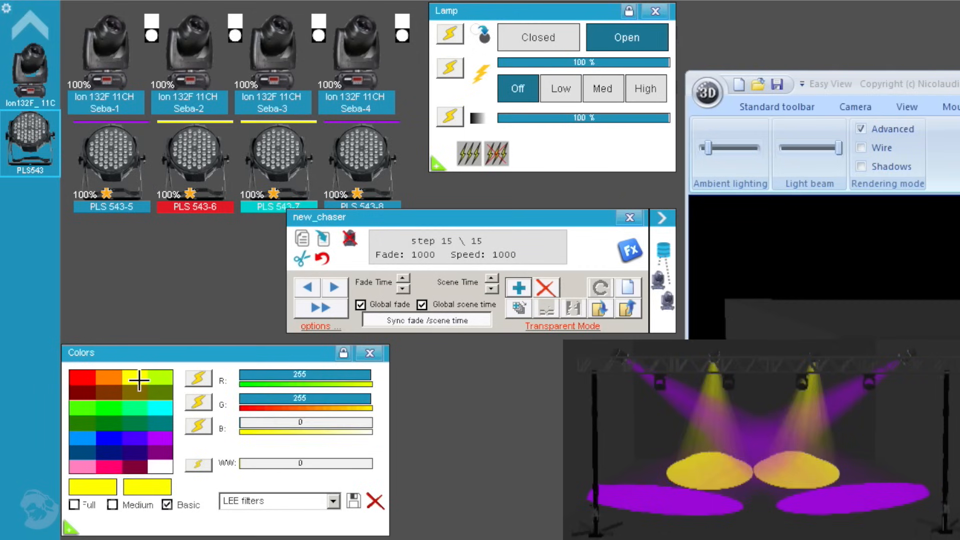
click(520, 289)
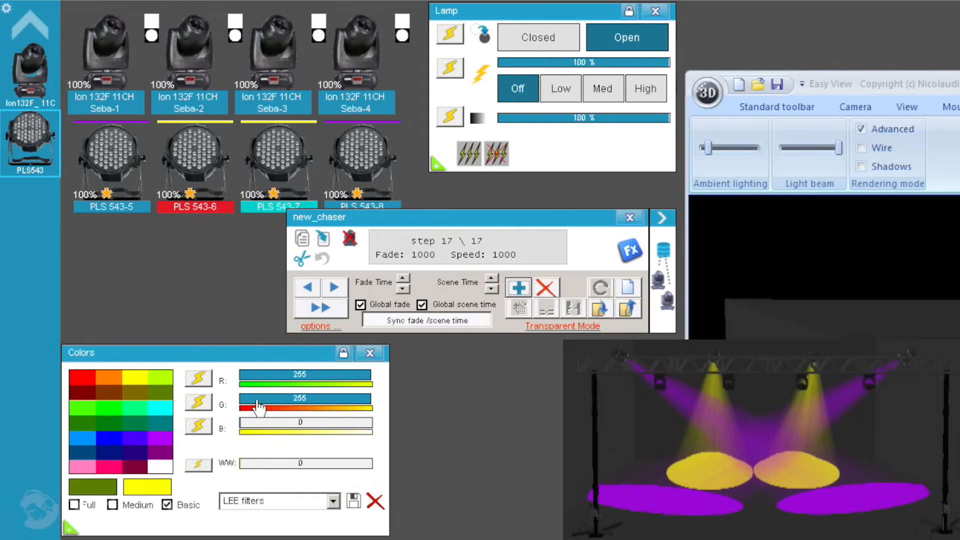
In step 17, black out PLS 543-6 and 543-7, make PLS 543-5 and 543-8 cyan, and add step 18
click(198, 400)
click(194, 380)
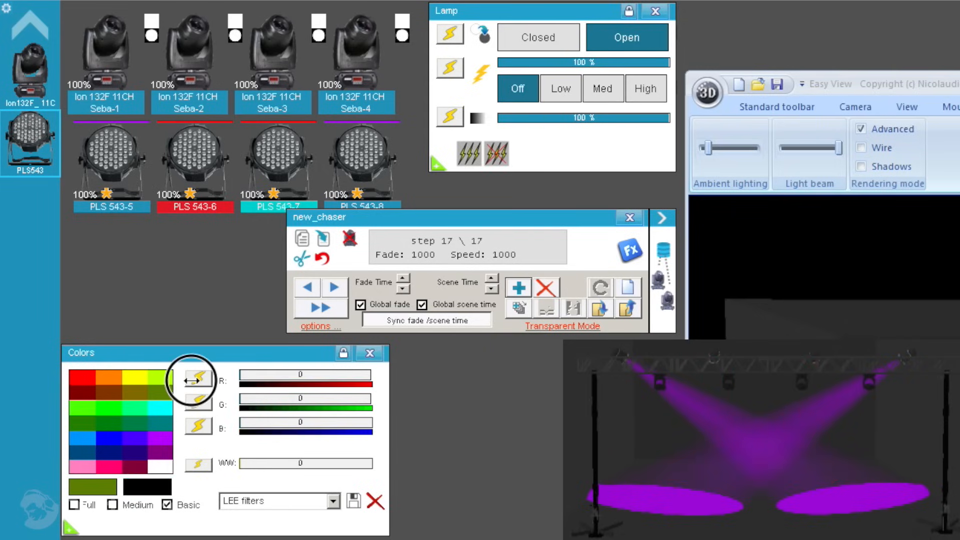
click(117, 160)
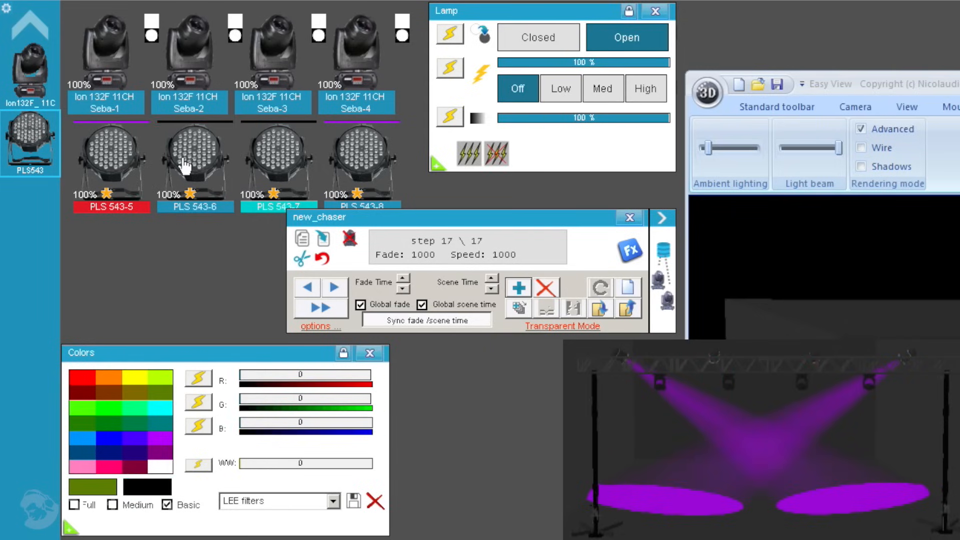
click(275, 158)
click(358, 156)
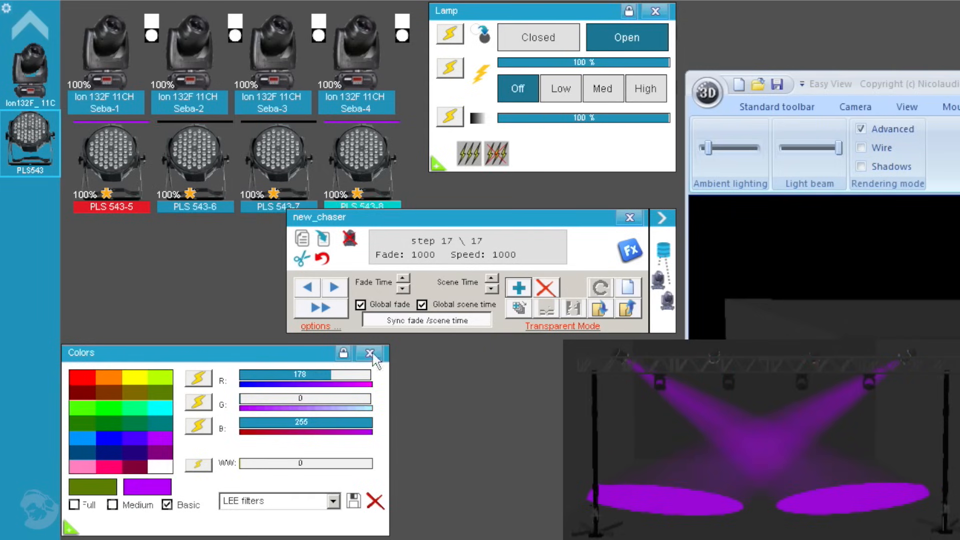
click(158, 409)
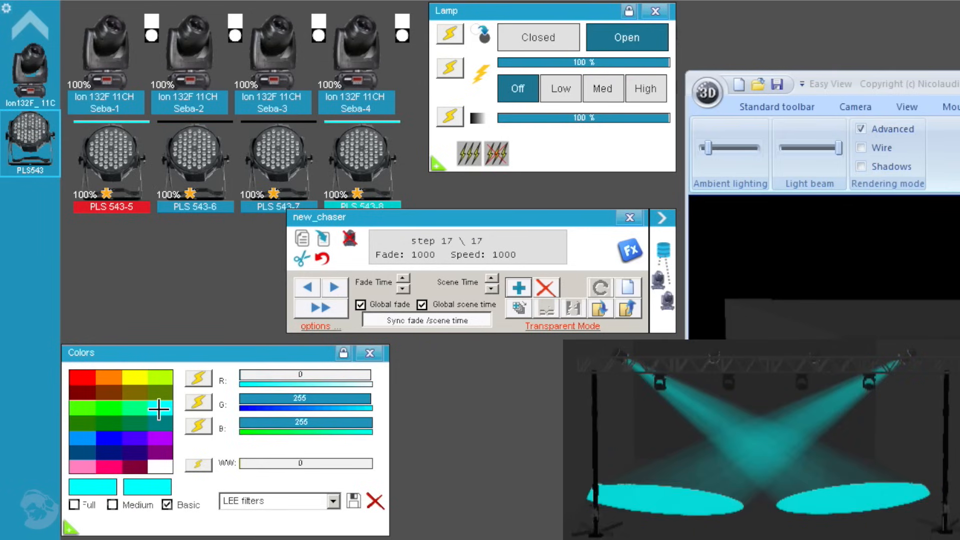
click(518, 289)
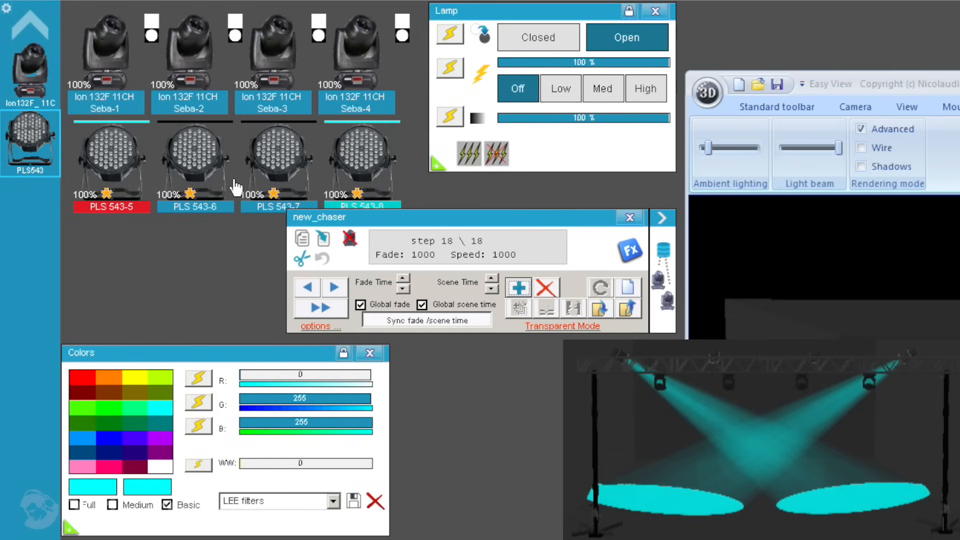
In step 18, make PLS 543-6 and 543-7 cyan as well, and add step 19
click(120, 167)
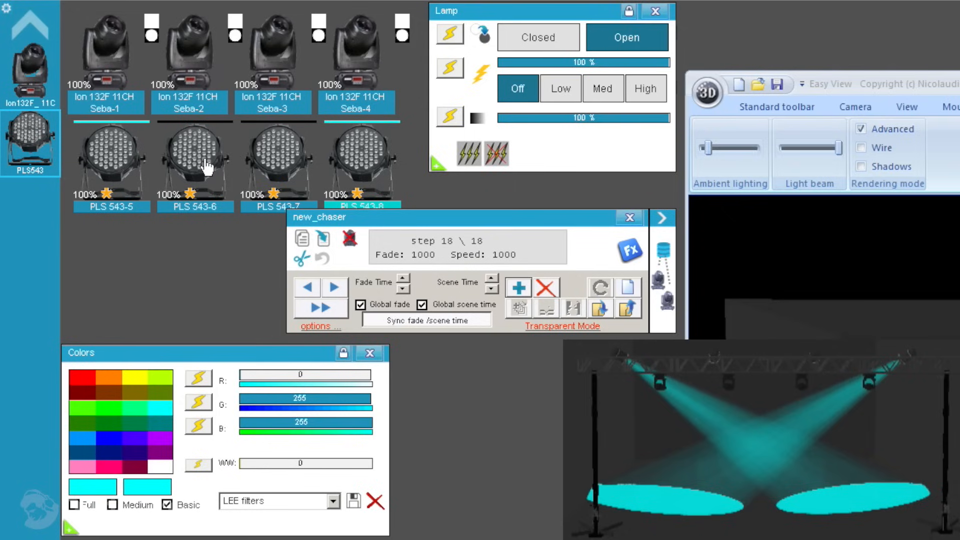
click(211, 166)
click(289, 170)
click(361, 171)
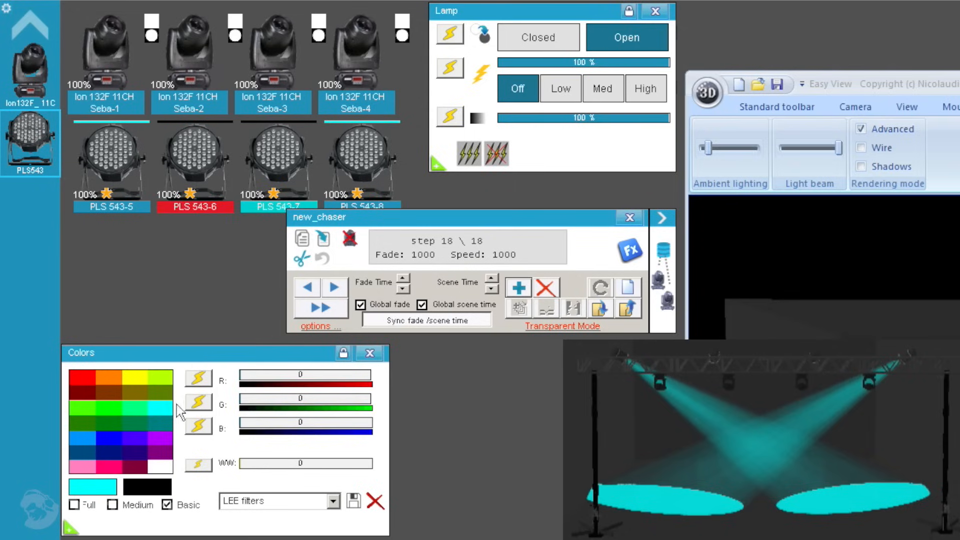
click(165, 410)
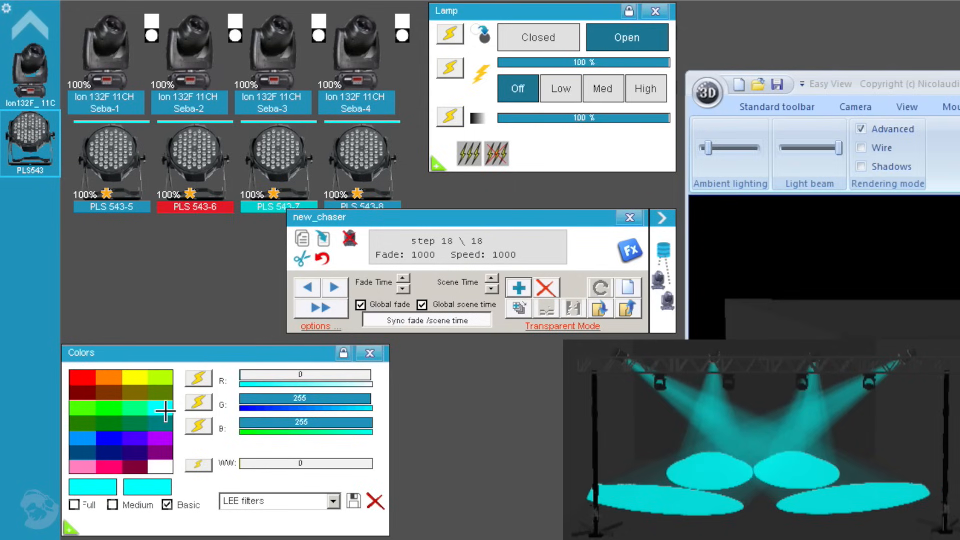
click(520, 289)
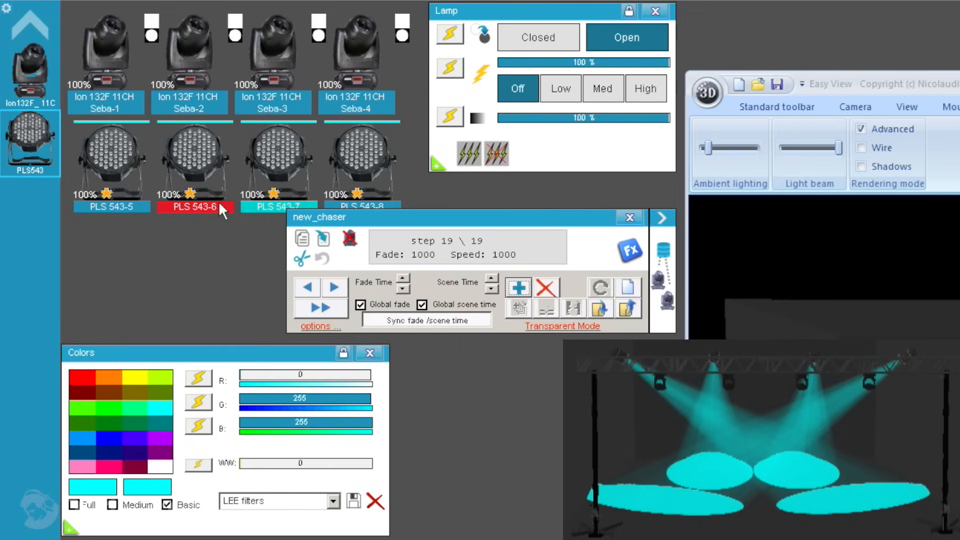
In step 19, set the dimmer of PLS 543-5 and 543-8 to 0% and add step 20
click(113, 161)
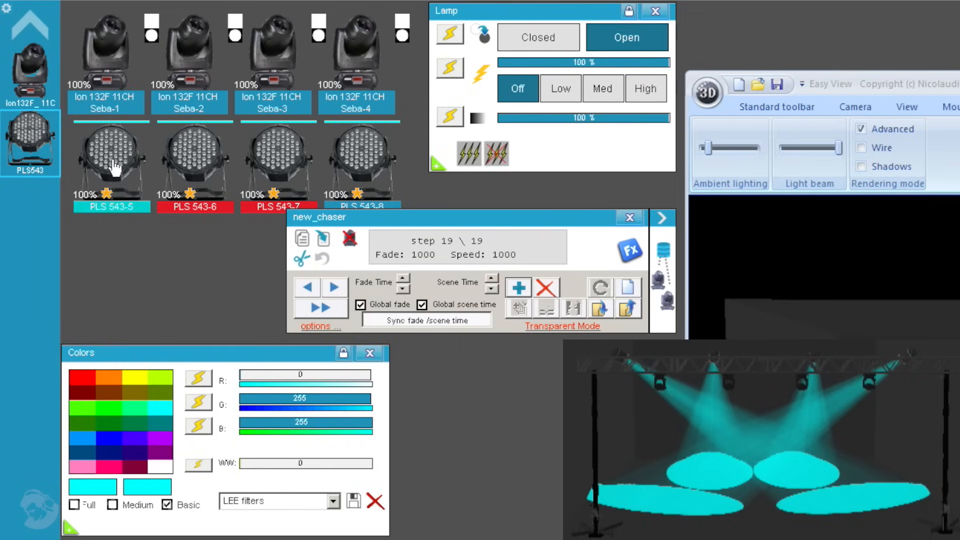
click(196, 154)
click(297, 157)
click(357, 160)
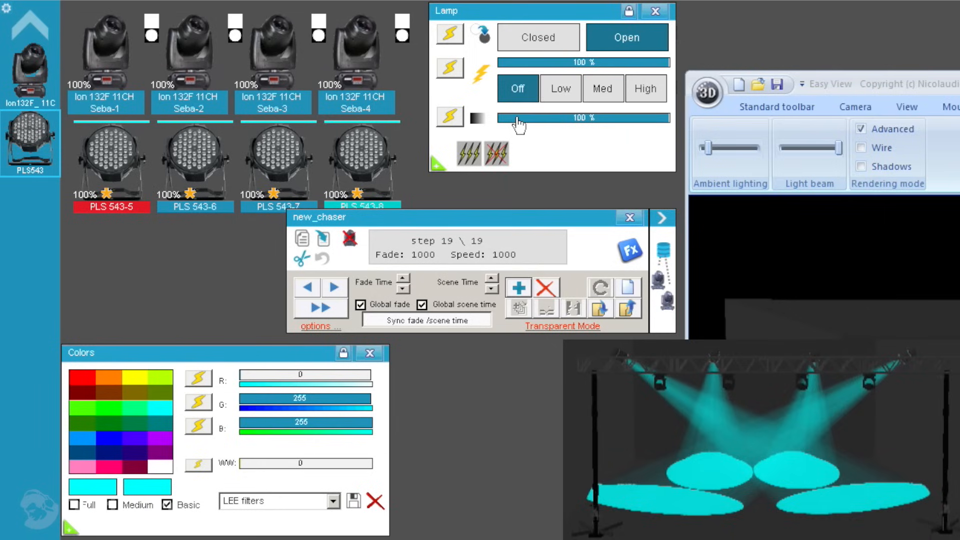
click(451, 116)
click(518, 287)
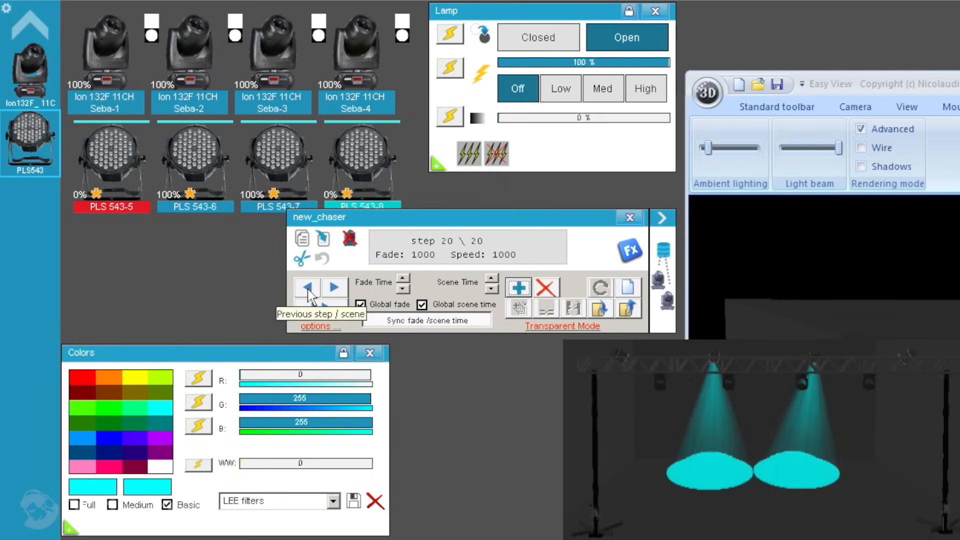
Review the scenes from step 16 through step 20 of the chase
click(308, 289)
click(309, 292)
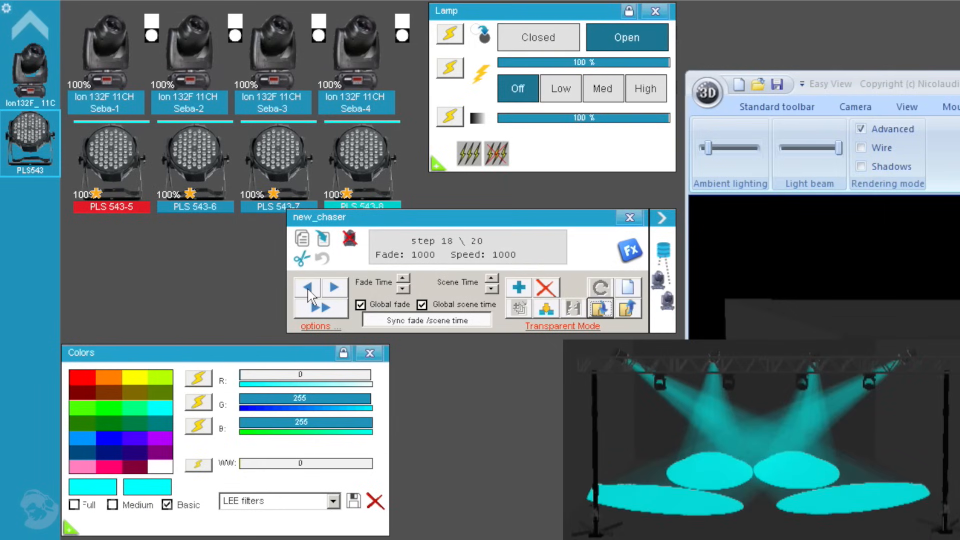
click(308, 289)
click(308, 290)
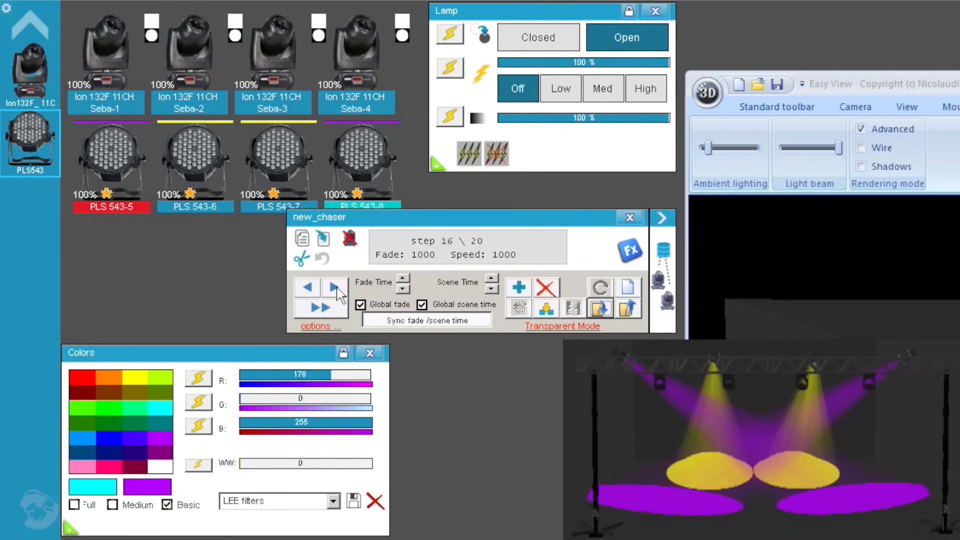
click(337, 289)
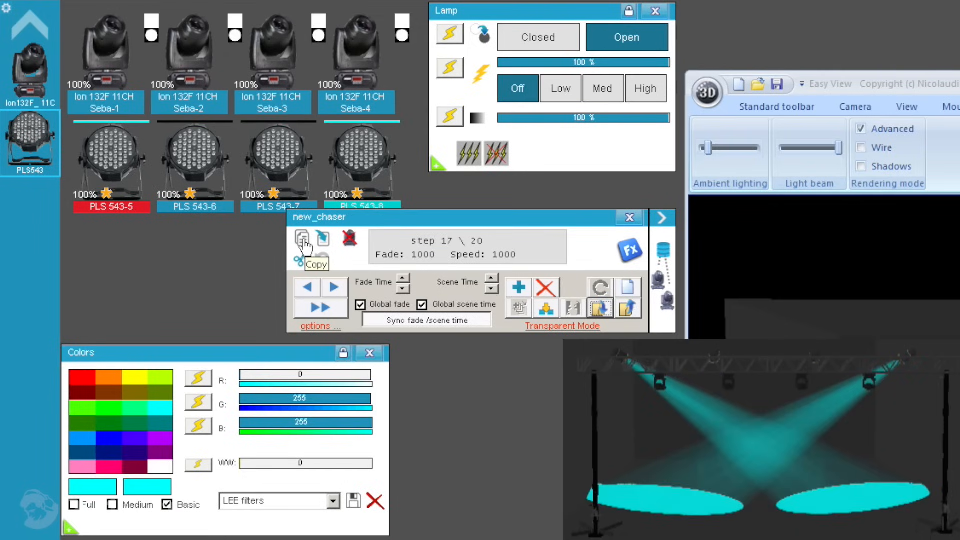
click(337, 288)
click(336, 288)
click(335, 288)
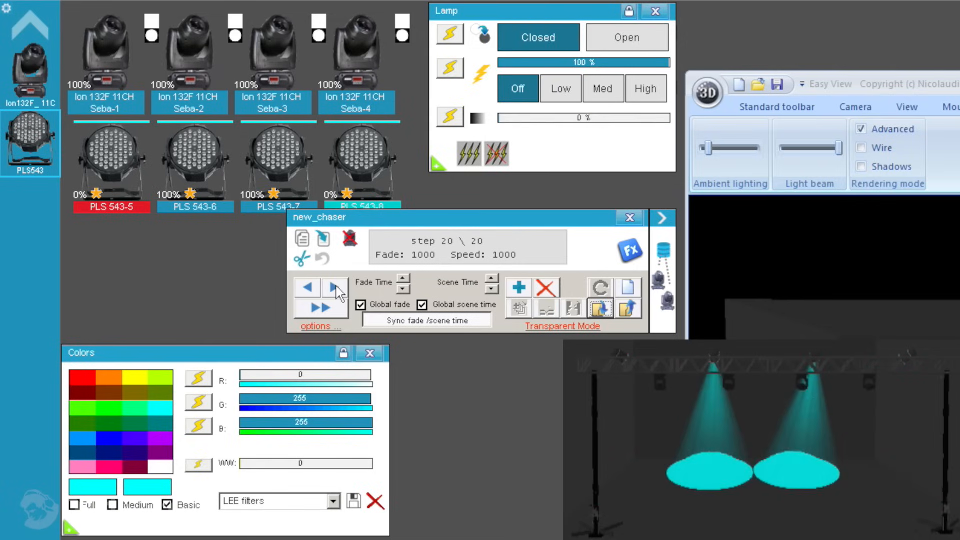
Copy the scene of step 18 and paste it into a newly added step 21
click(322, 259)
click(308, 287)
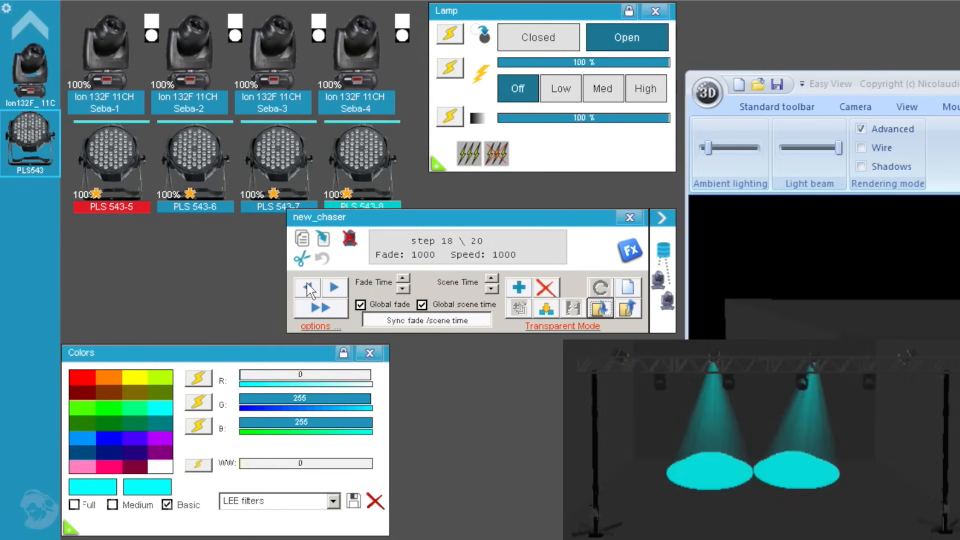
click(308, 288)
click(307, 288)
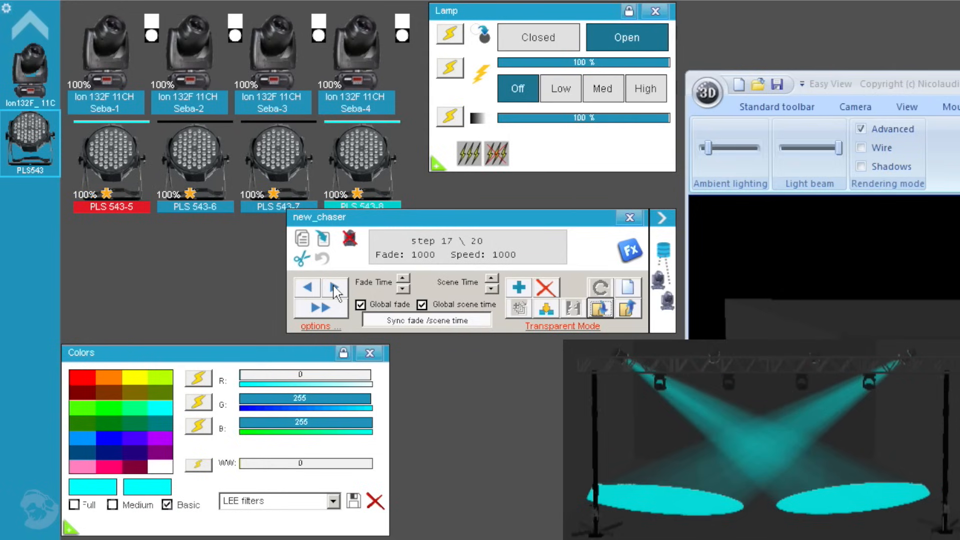
click(334, 288)
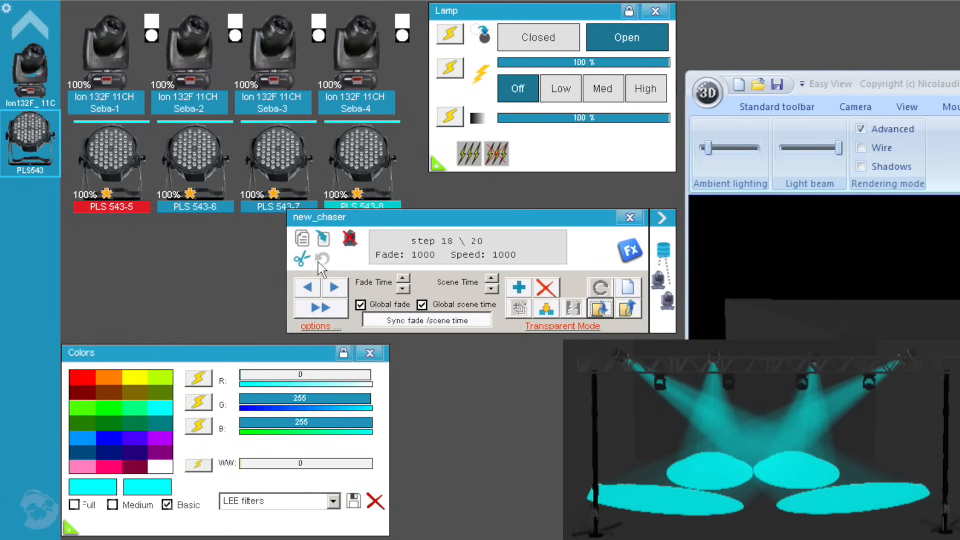
click(519, 287)
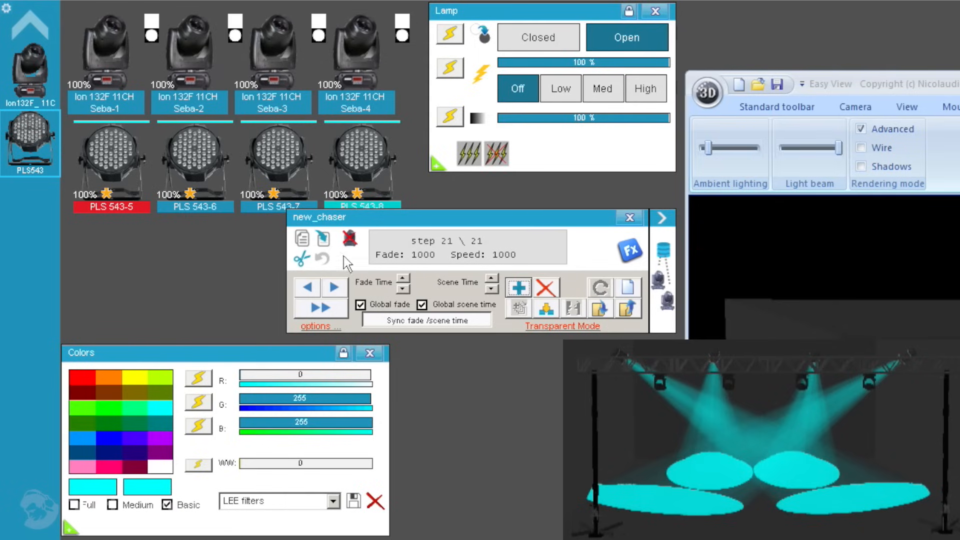
click(323, 239)
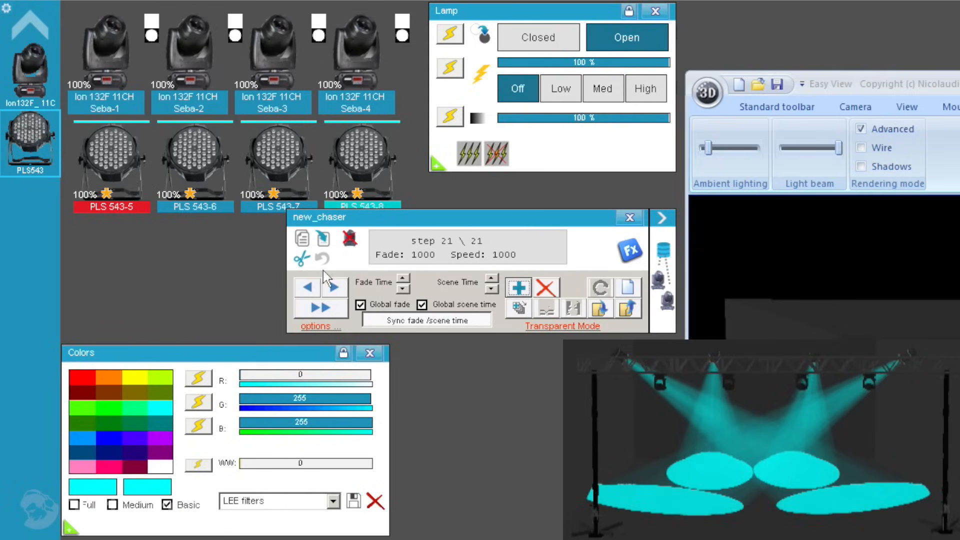
Copy the scene of step 19 and paste it into a newly added step 22
click(313, 290)
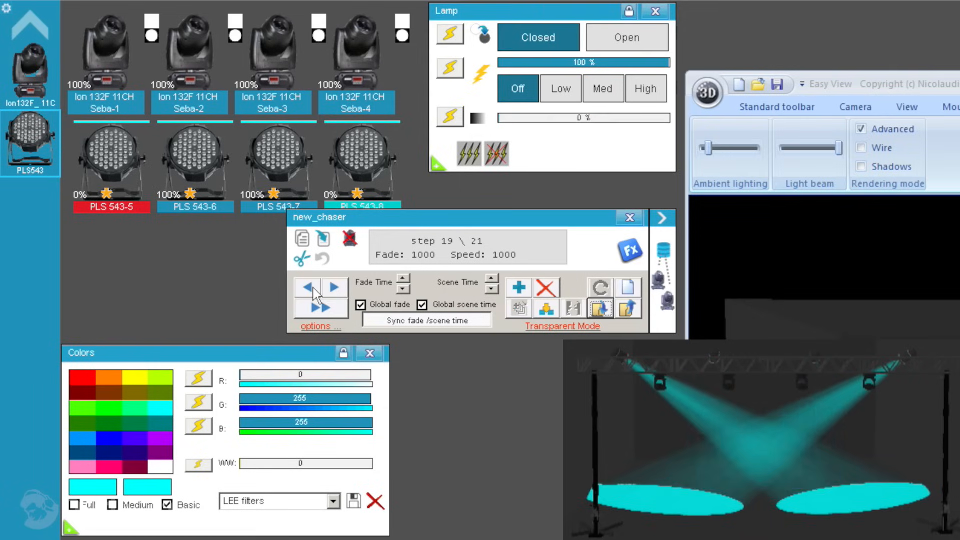
click(313, 290)
click(313, 287)
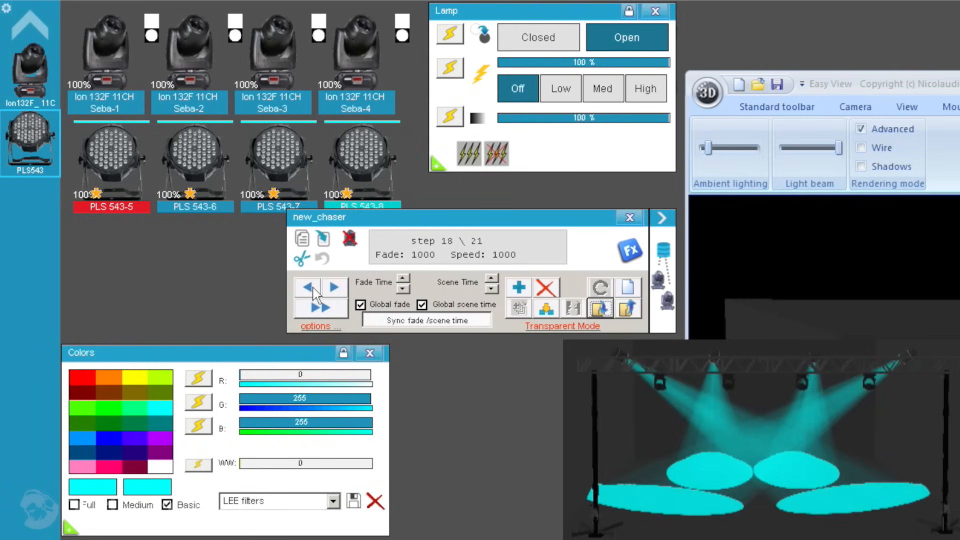
click(341, 289)
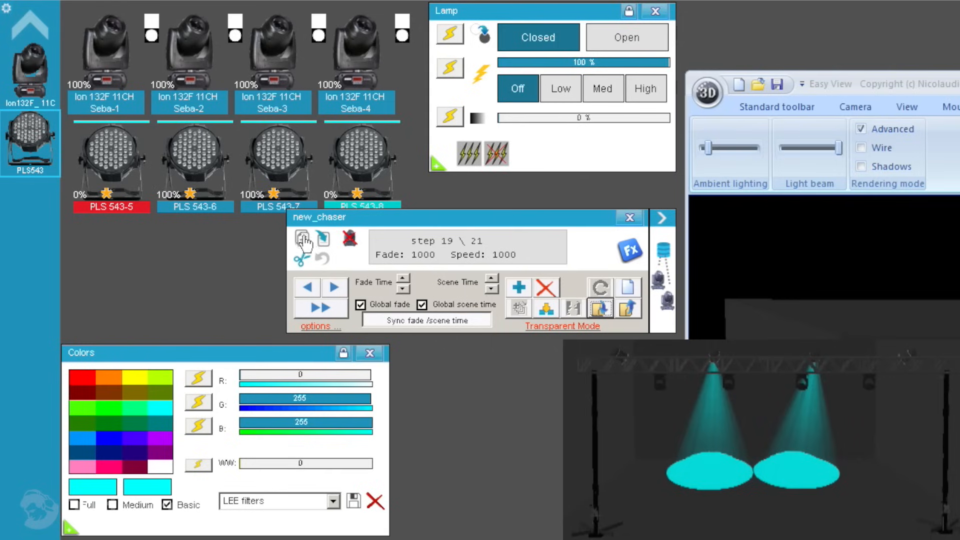
click(519, 288)
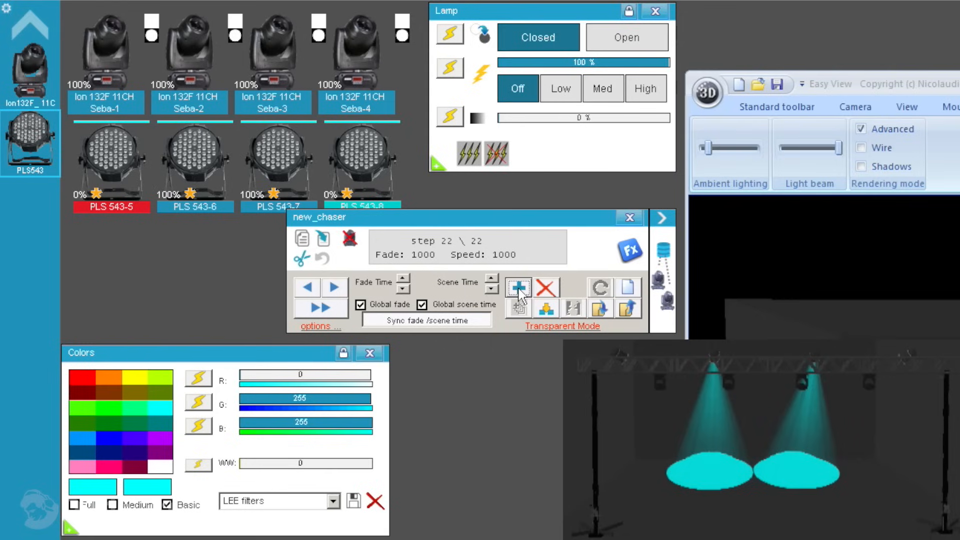
click(319, 245)
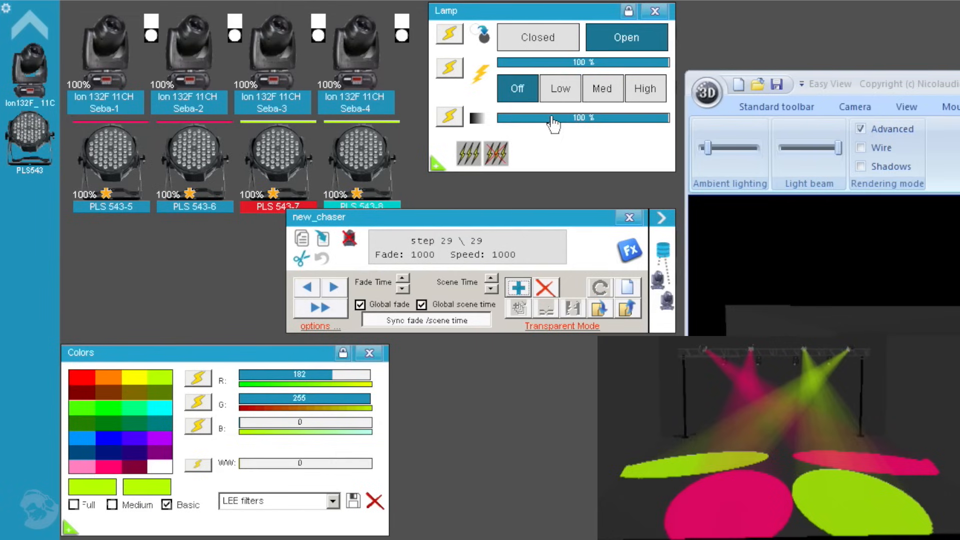
In step 29, set the dimmer of all four PLS543 pars to 0% and add scenes up to step 33
click(35, 151)
click(35, 153)
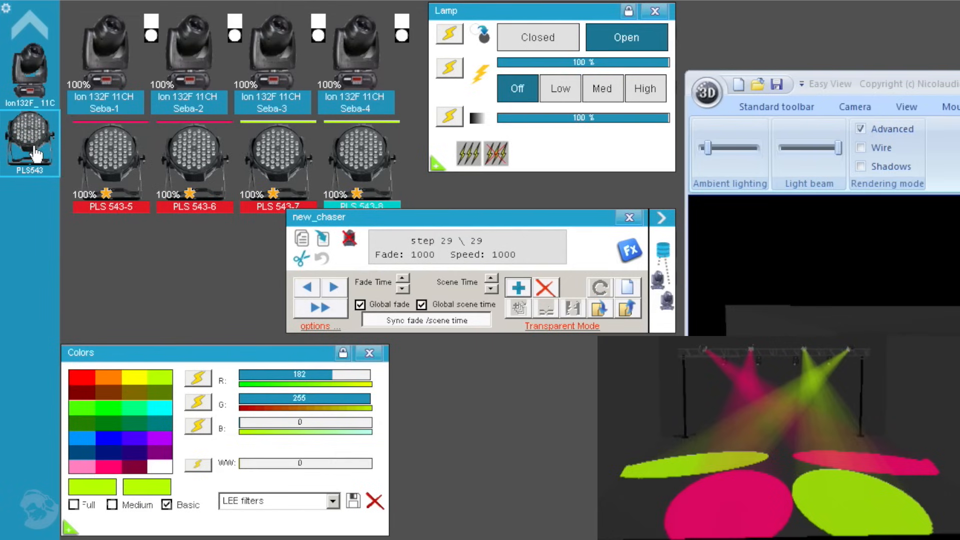
drag(565, 122, 439, 103)
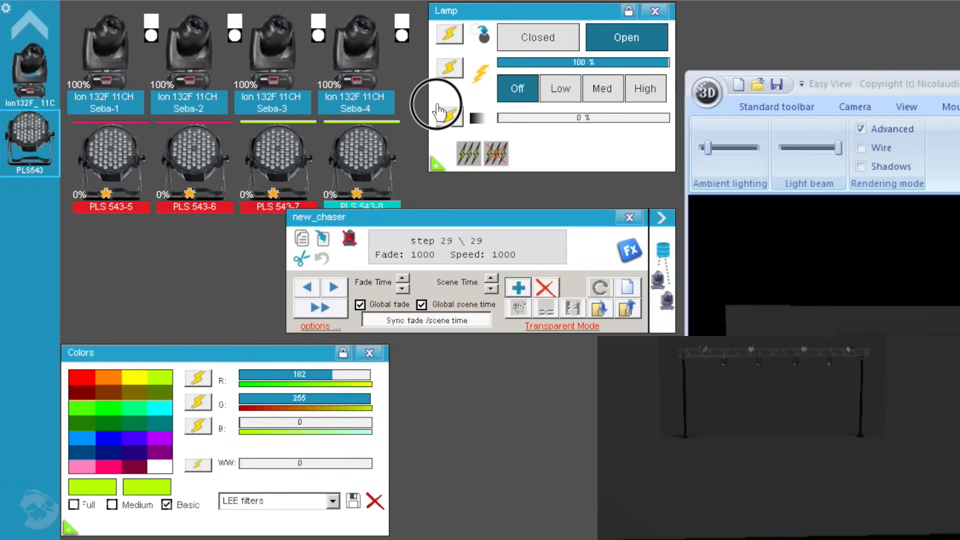
click(518, 288)
click(519, 288)
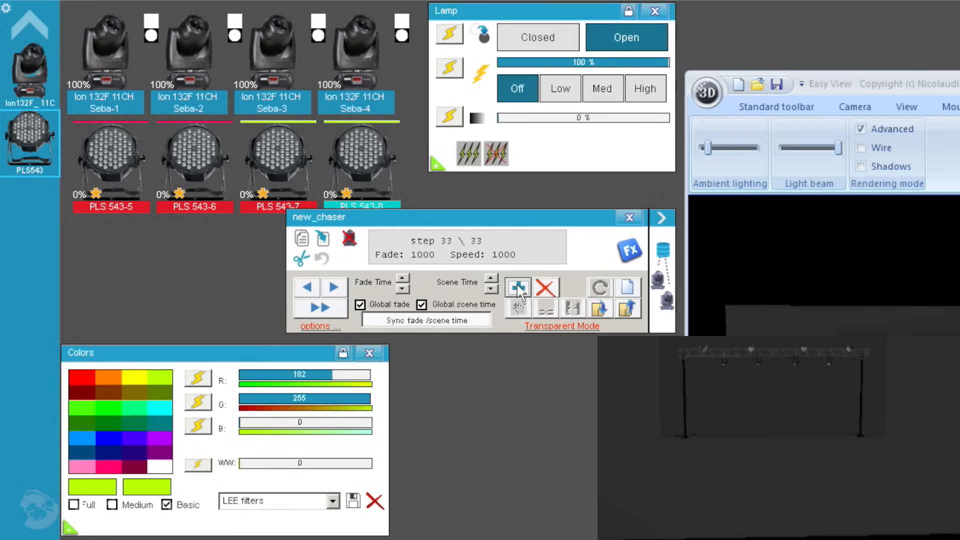
In step 33, set all PLS543 pars to 100% dimmer and dark yellow, and add scenes up to step 35
click(29, 148)
click(28, 149)
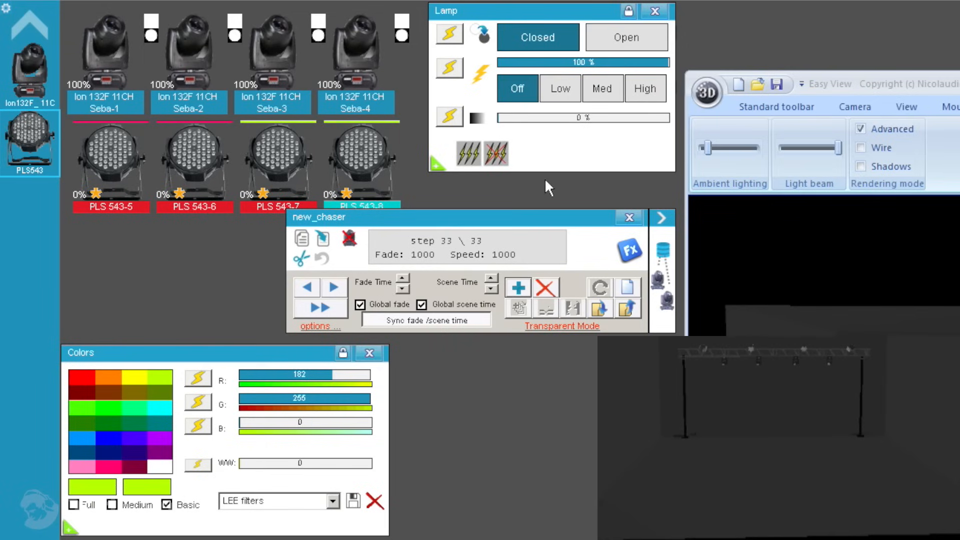
drag(540, 120, 672, 120)
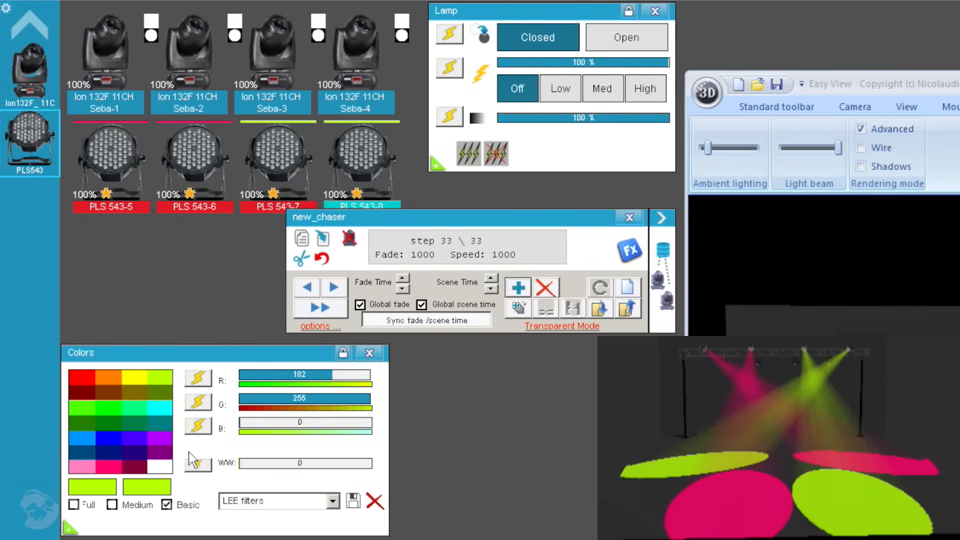
click(135, 394)
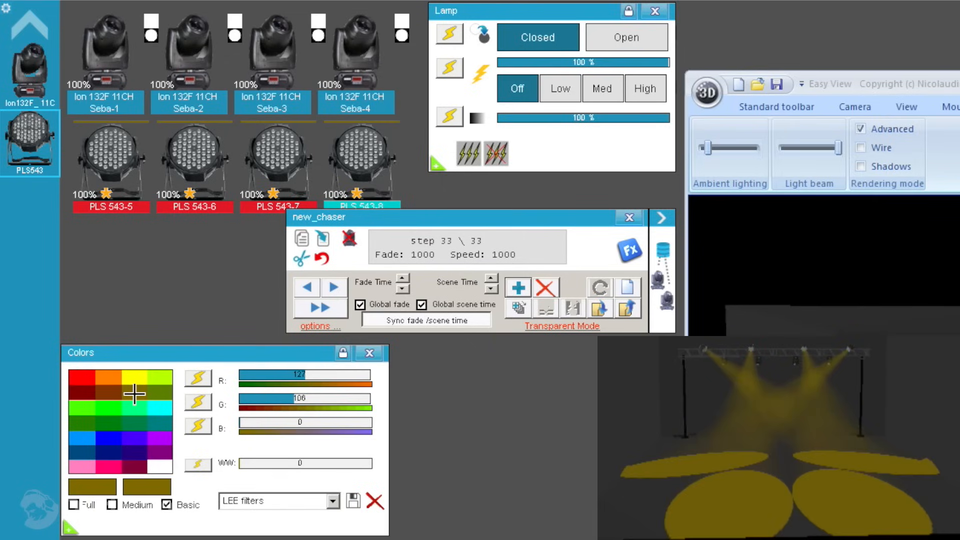
click(518, 289)
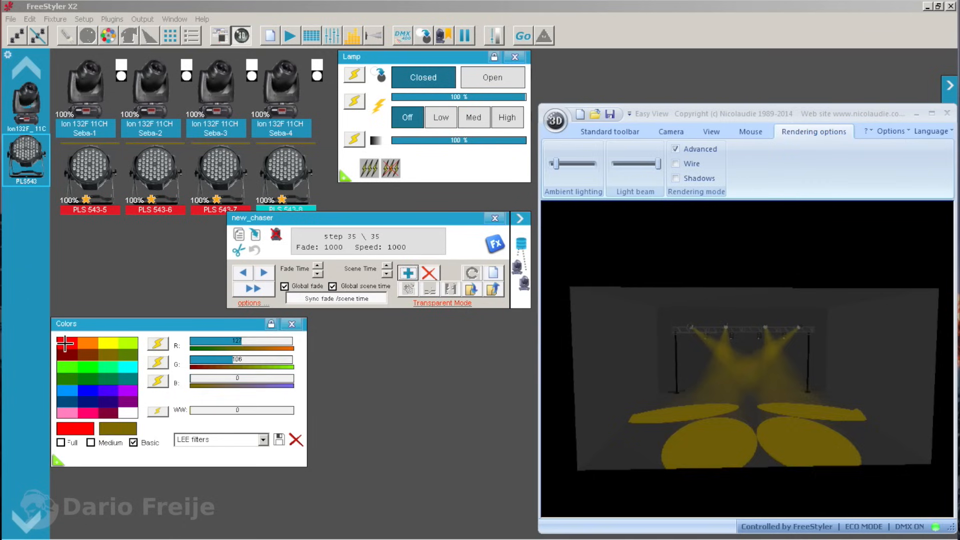
Color all pars red in step 35 and purple in step 37, adding scenes up to step 39
click(81, 378)
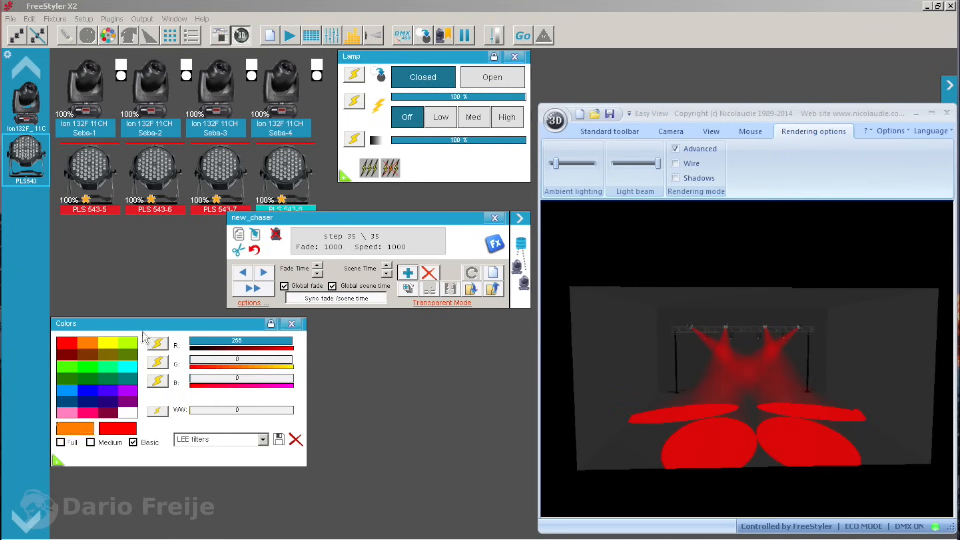
click(408, 272)
click(409, 273)
click(127, 392)
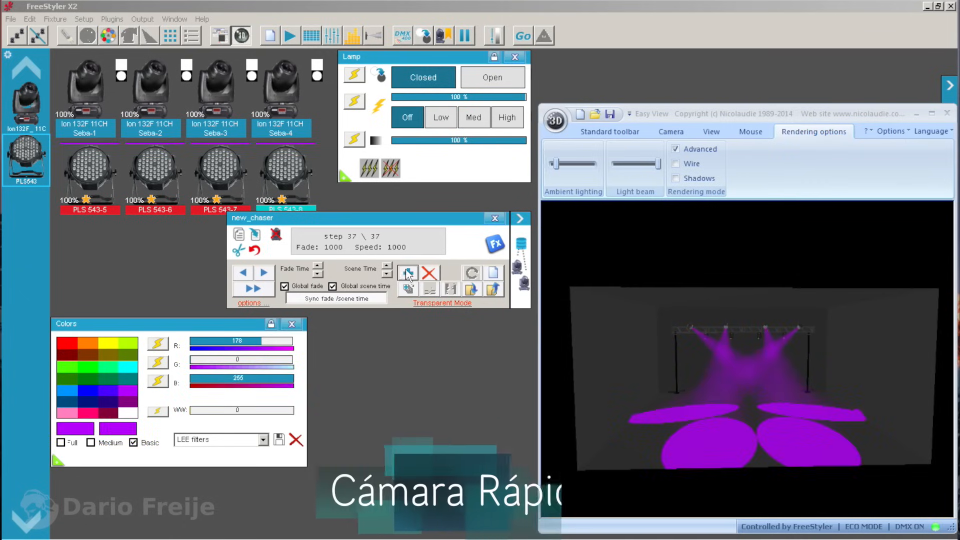
click(408, 273)
click(408, 273)
Color all pars dark crimson in step 39 and blue in step 41, adding scenes up to step 43
click(108, 412)
click(408, 273)
click(409, 272)
click(86, 390)
click(408, 272)
click(408, 273)
Color all pars spring green in step 43 and blue-violet in step 45, adding scenes up to step 47
click(113, 370)
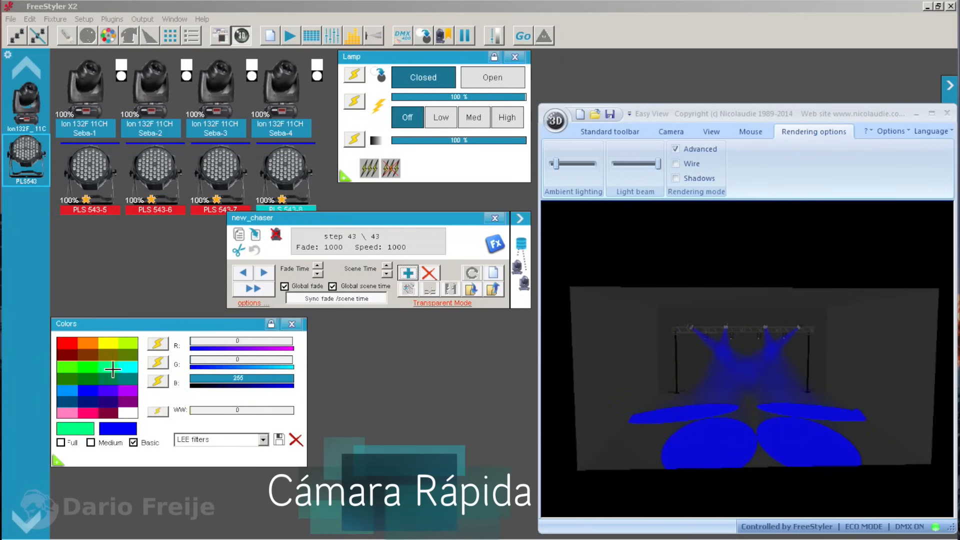
click(408, 272)
click(408, 273)
click(107, 392)
click(408, 273)
click(408, 273)
Color all pars dark purple in step 47 and green in step 49, adding scenes after each
click(127, 404)
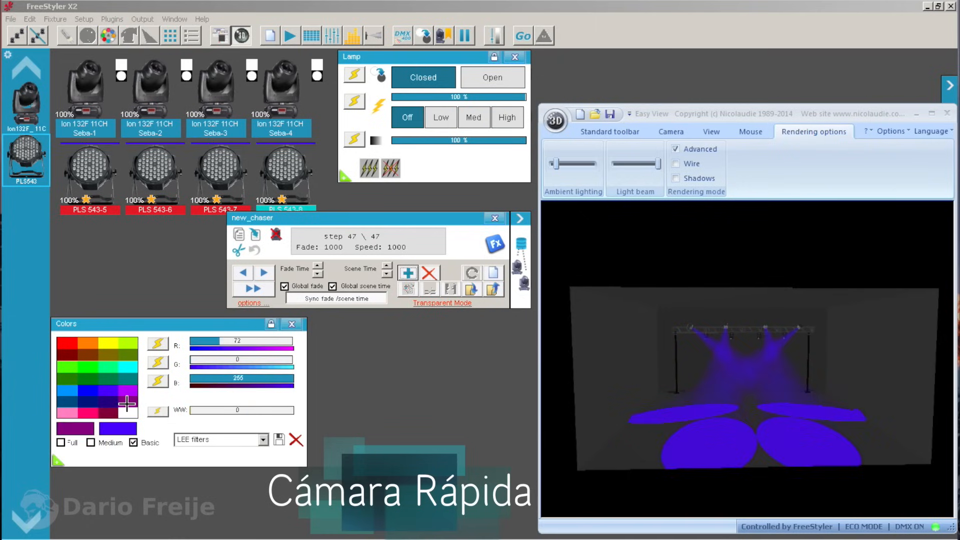
click(408, 272)
click(408, 273)
click(205, 356)
click(409, 273)
Try to light single green pars one after another up to step 52 by dimming the others to 0%
click(392, 140)
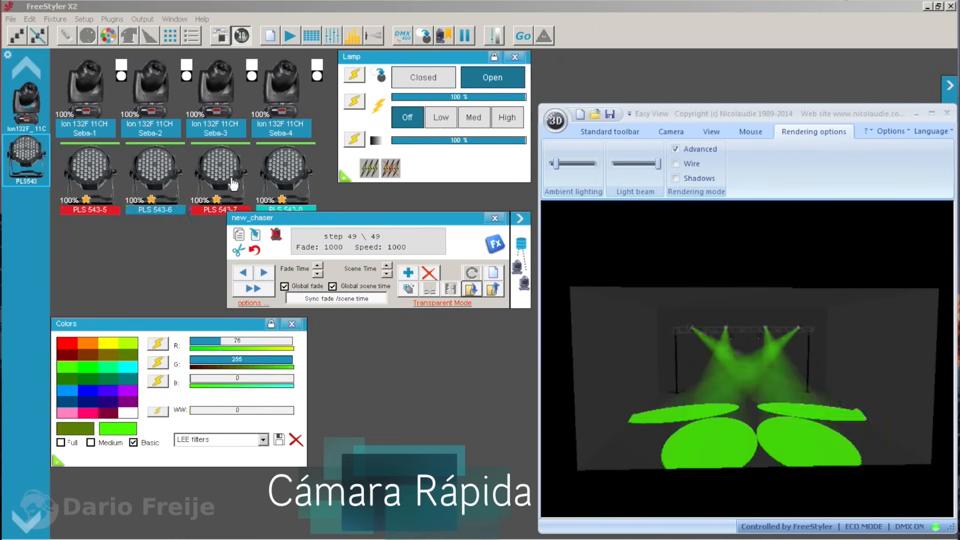
click(90, 170)
click(446, 139)
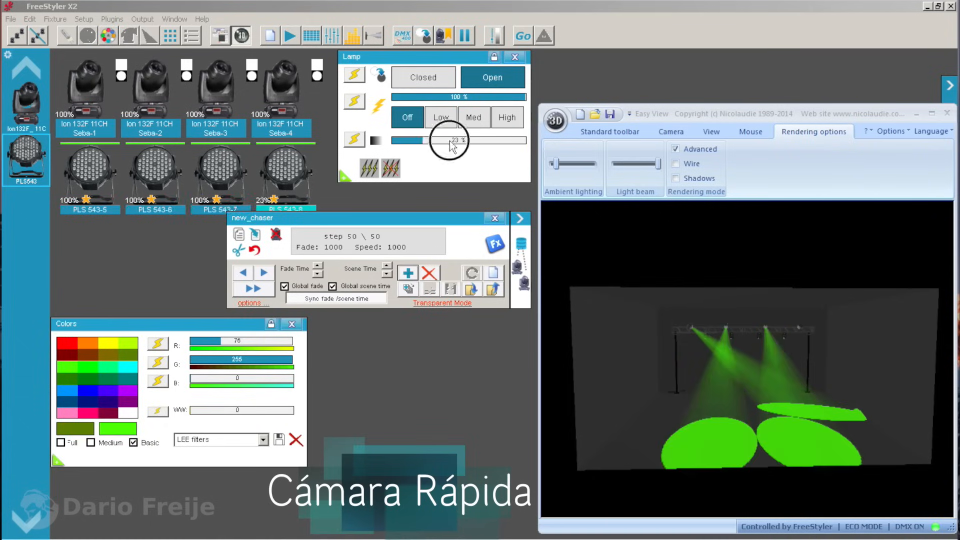
click(285, 170)
click(408, 272)
click(523, 140)
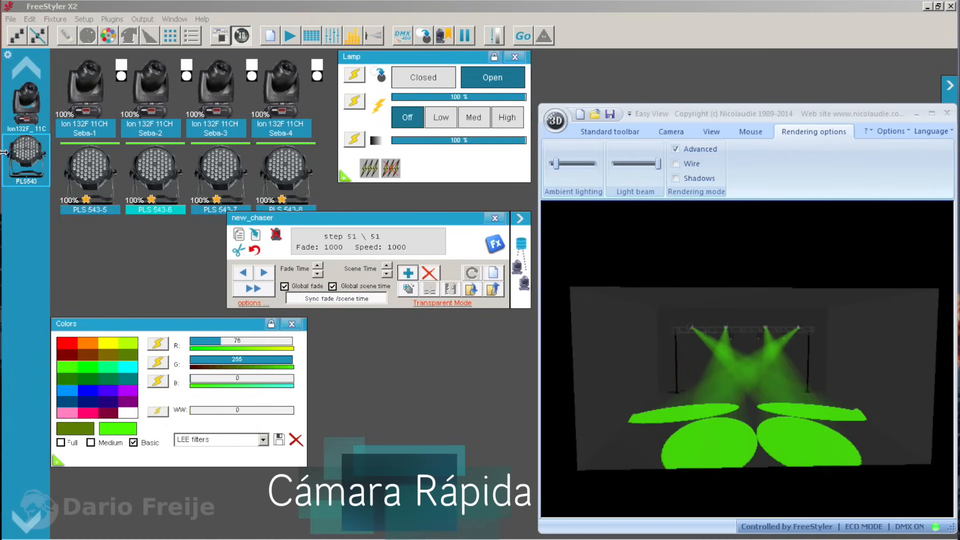
click(409, 273)
click(392, 140)
click(522, 140)
click(254, 250)
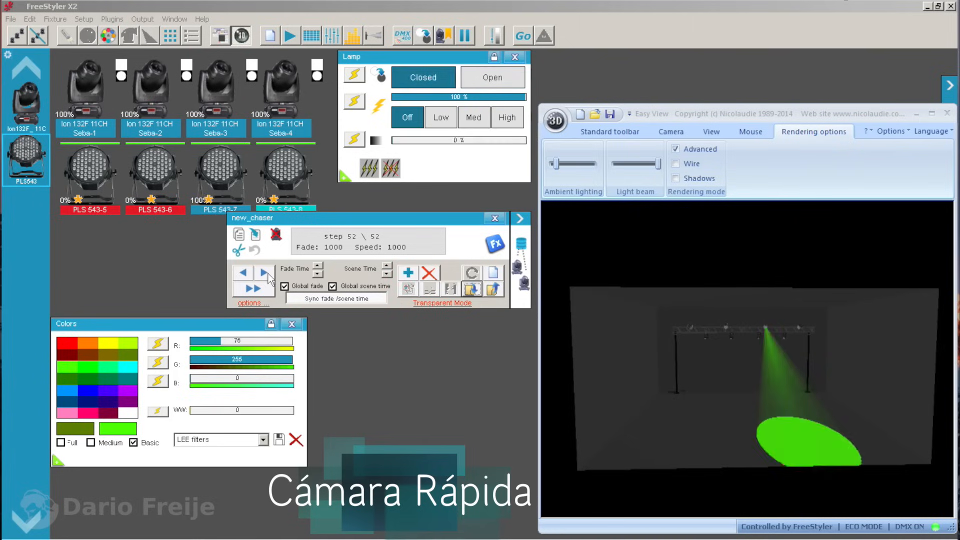
Light only PLS 543-6 in step 50 and only PLS 543-7 in step 51, and add the following scene
drag(350, 56, 334, 58)
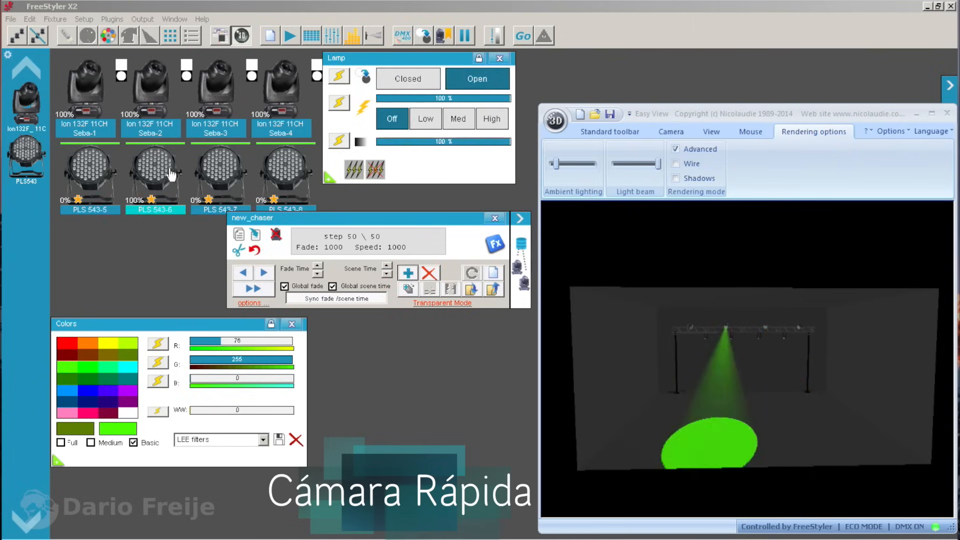
click(508, 142)
click(408, 272)
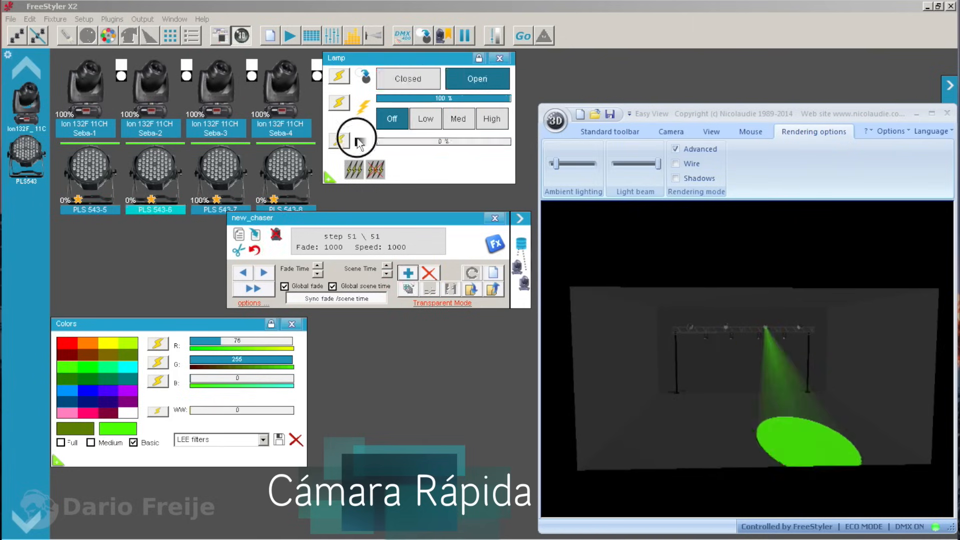
click(418, 139)
click(408, 272)
Continue the single-par green chase until only PLS 543-5 is lit at 100%, adding scenes up to step 55
click(234, 176)
click(90, 173)
click(508, 141)
click(408, 272)
click(408, 272)
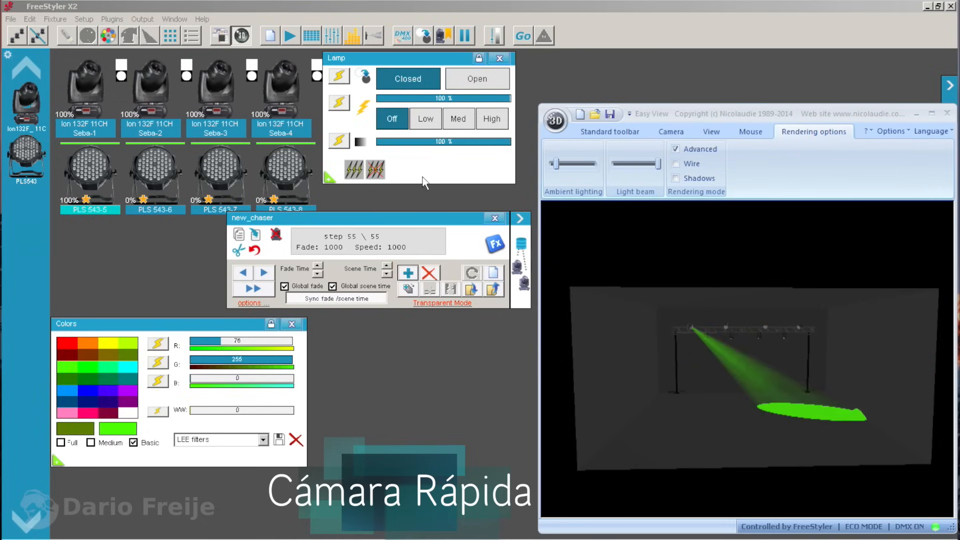
Color all pars blue in step 56, add step 57 and dim PLS 543-5 to 0%
click(409, 273)
click(85, 392)
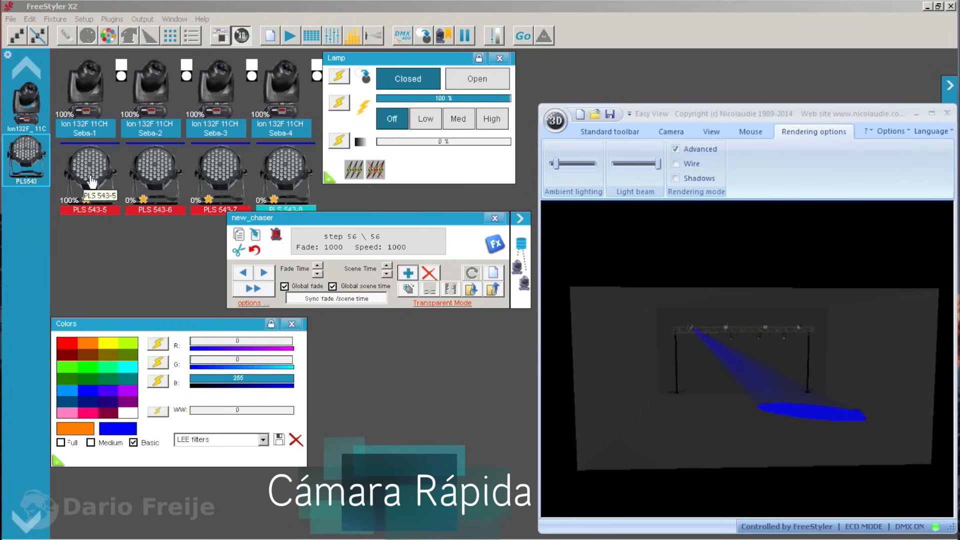
click(477, 79)
click(26, 157)
click(429, 142)
click(380, 142)
click(408, 272)
click(409, 79)
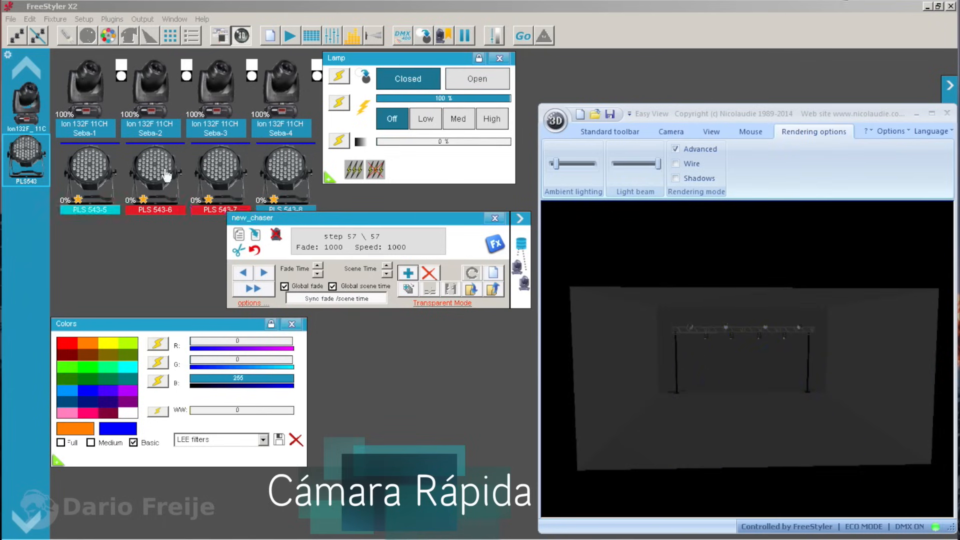
Extend the chase to step 61 with all four pars white at 100%
click(246, 274)
click(264, 273)
click(264, 272)
click(264, 272)
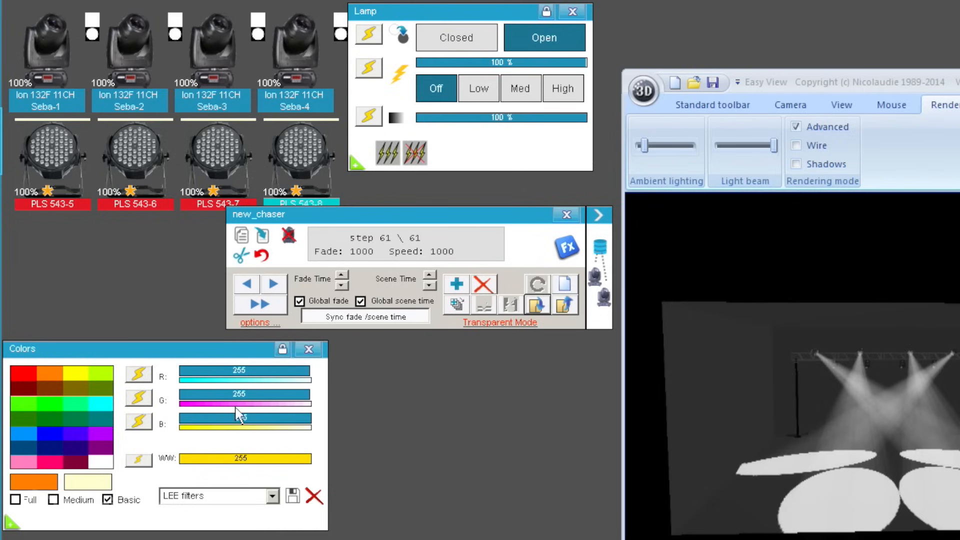
Set the pars' strobe to High in step 61 and add further scenes up to step 64
click(562, 88)
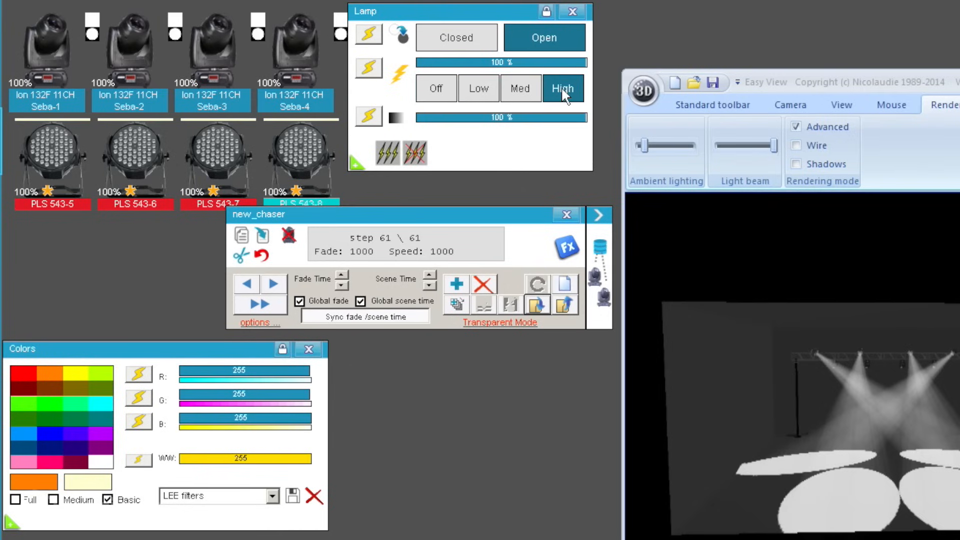
click(454, 290)
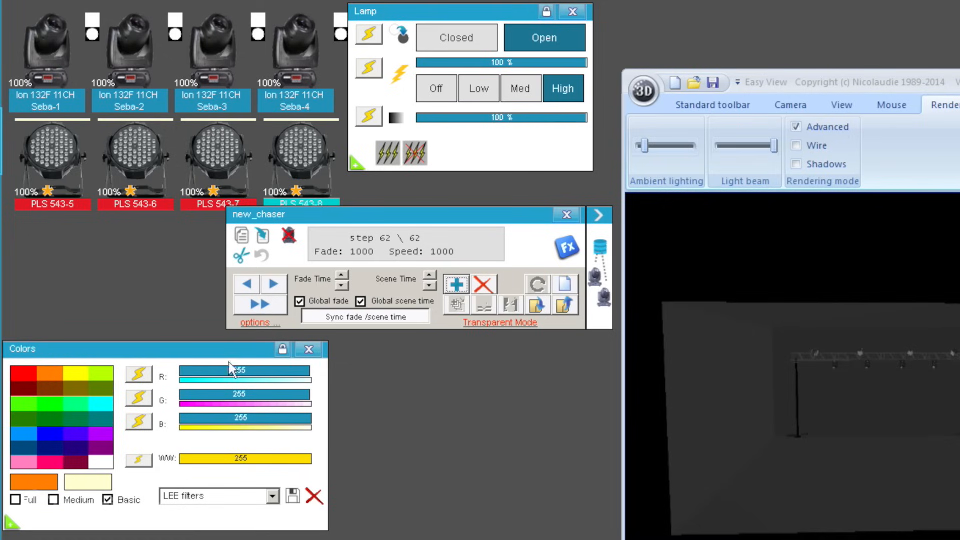
click(459, 285)
click(460, 286)
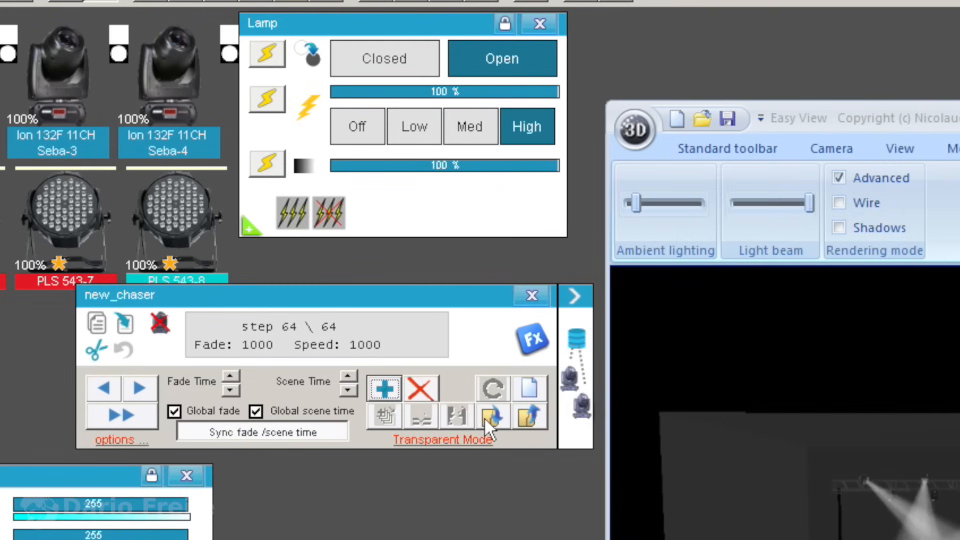
Save the par chase as PlsFiesta, leave the chase editor and set the strobe to Off
click(536, 305)
text(Pls)
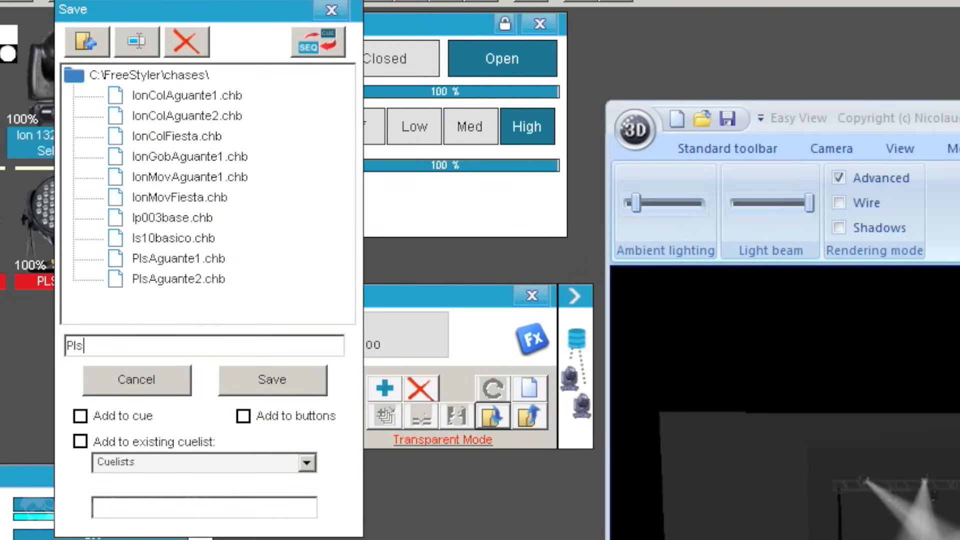
text(Fiesta)
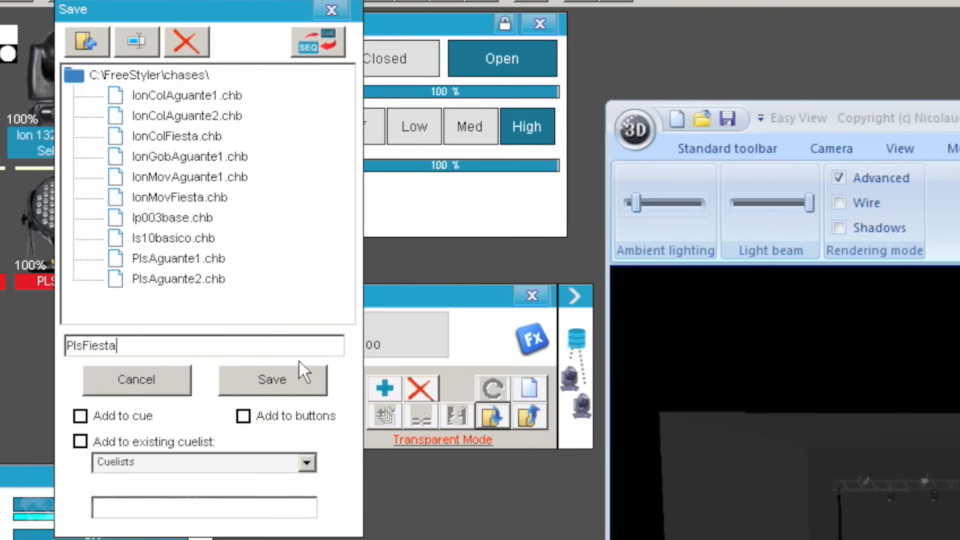
click(268, 379)
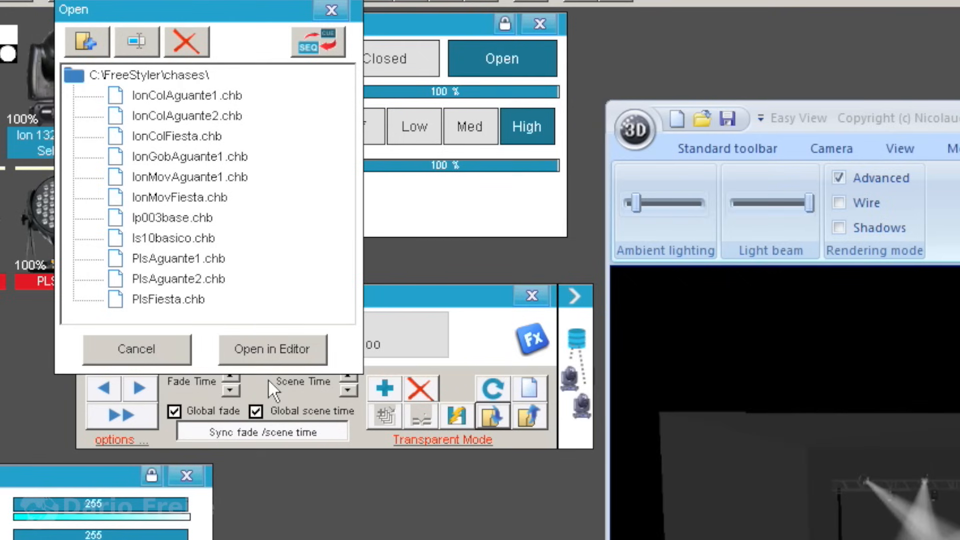
click(331, 10)
click(526, 297)
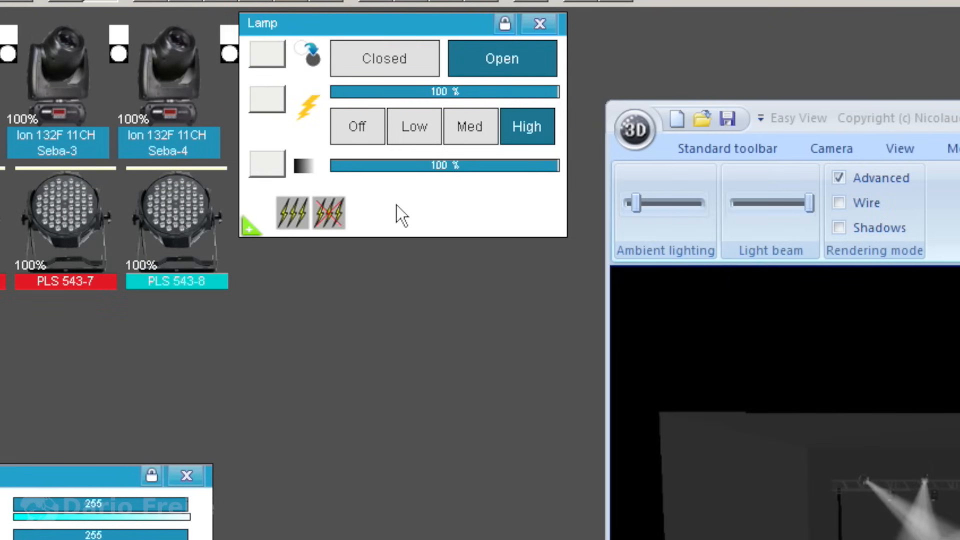
click(363, 125)
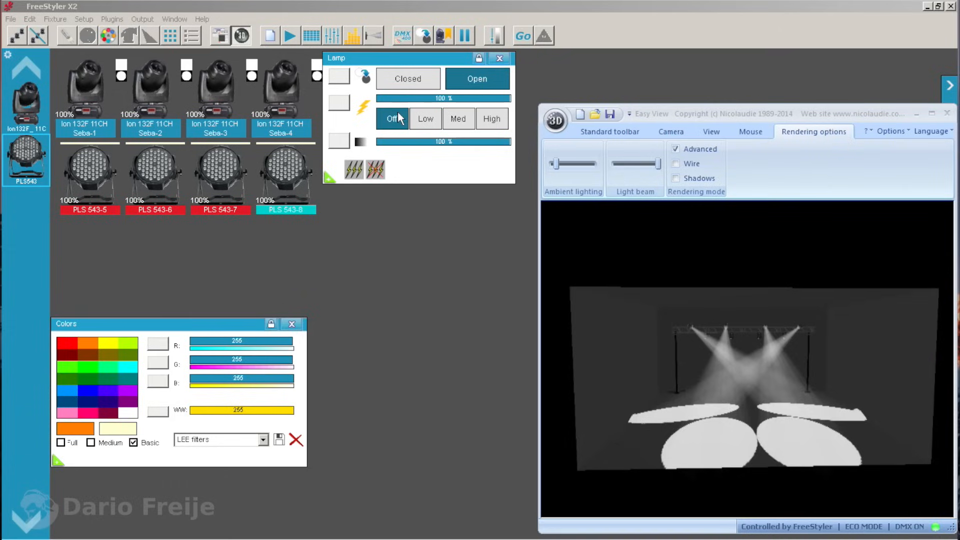
In the cuelist, replace IonMovAguante1, IonColAguante1 and PlsAguante1 with the IonMovFiesta, IonColFiesta and PlsFiesta chases
click(294, 39)
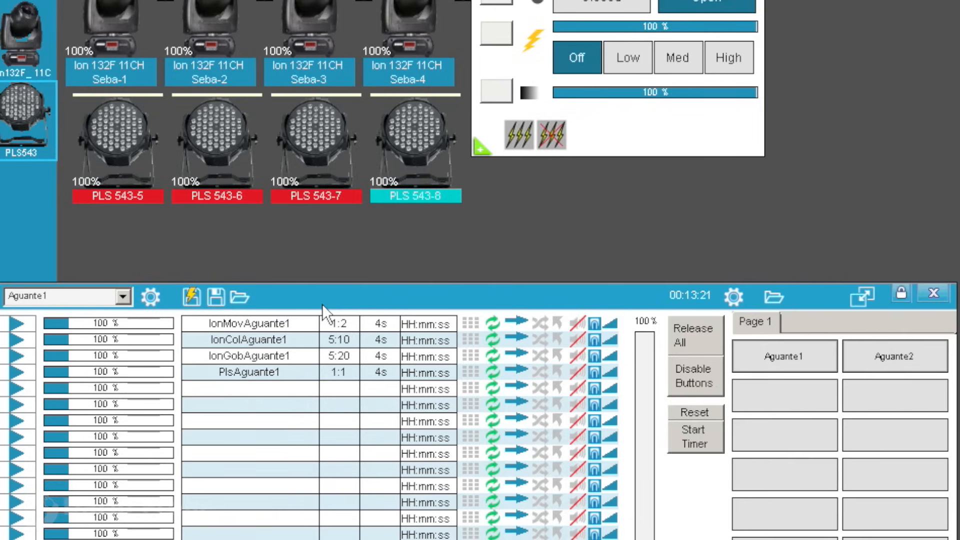
click(240, 298)
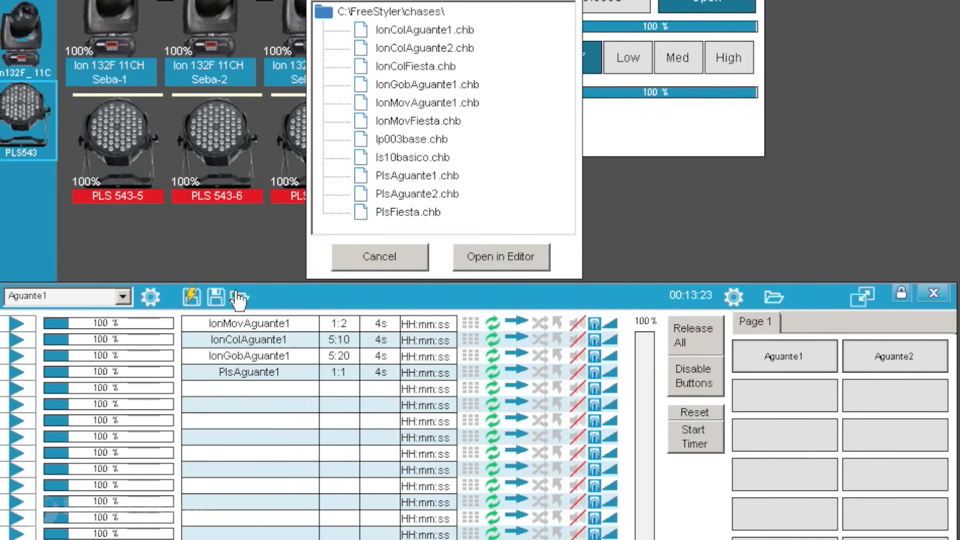
click(422, 121)
drag(437, 121, 269, 324)
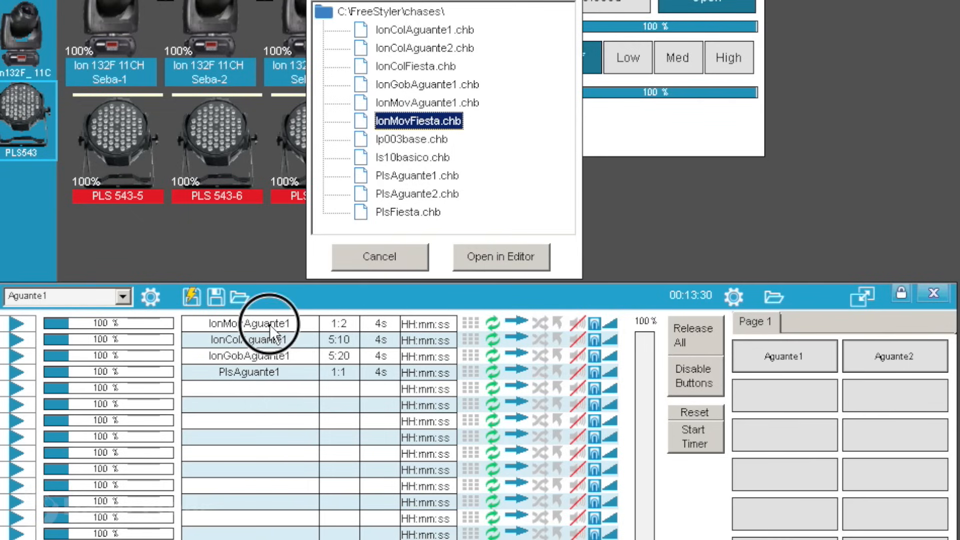
click(429, 68)
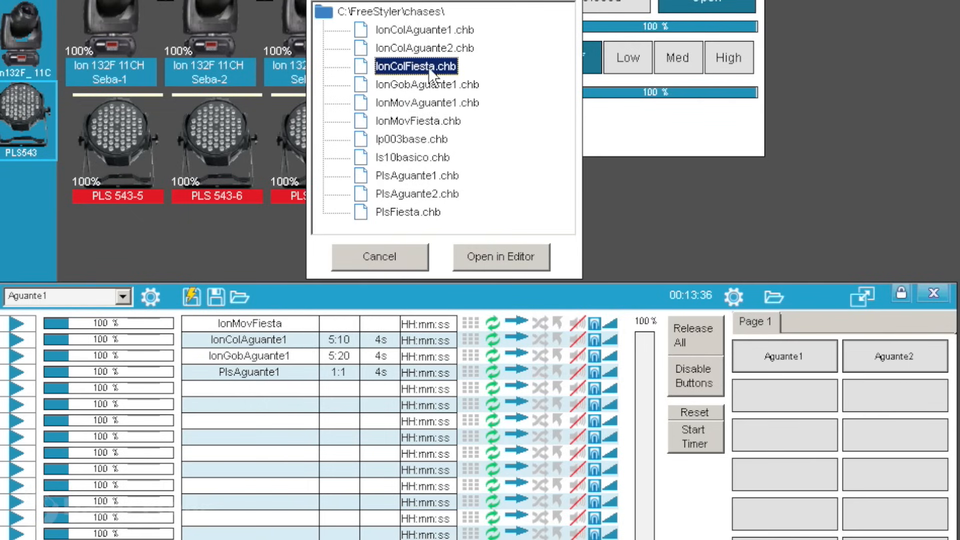
drag(429, 72, 242, 338)
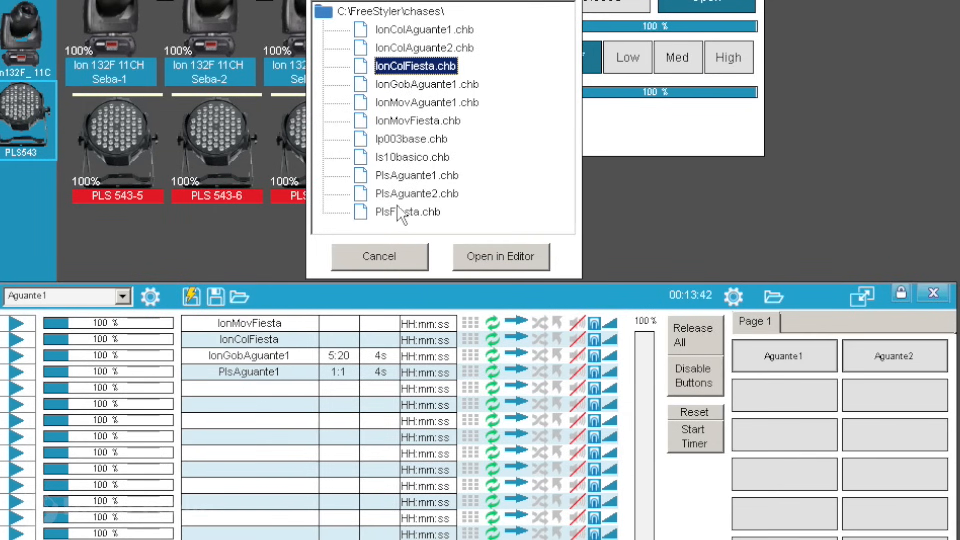
drag(398, 210, 266, 373)
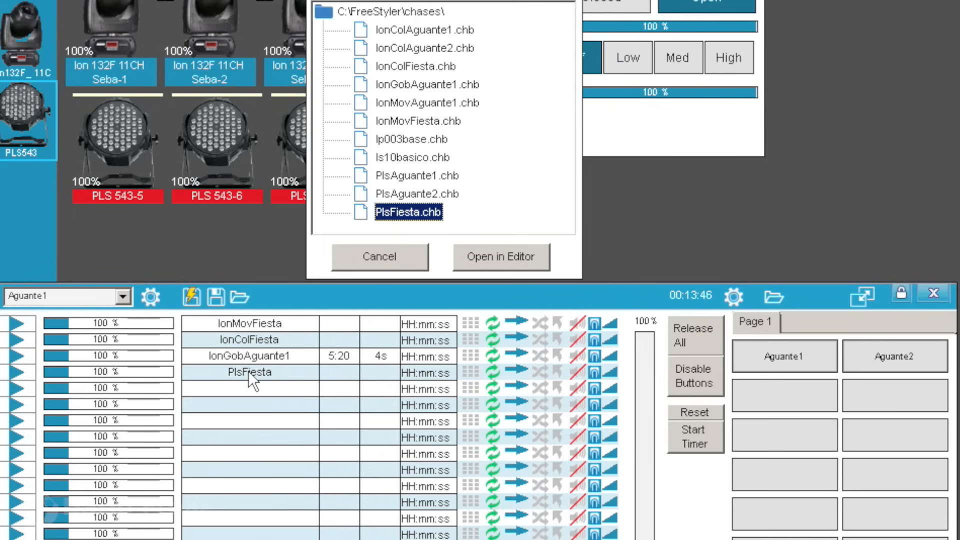
Save the cue as Fiesta.fcf and assign it to the free cuelist button below Aguante1
click(217, 301)
text(Fiesta.fcf)
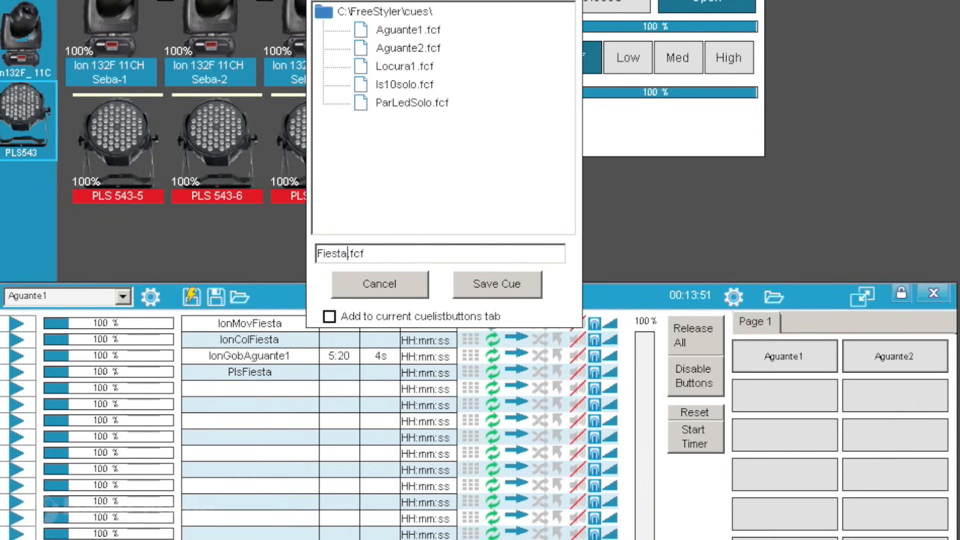
click(461, 286)
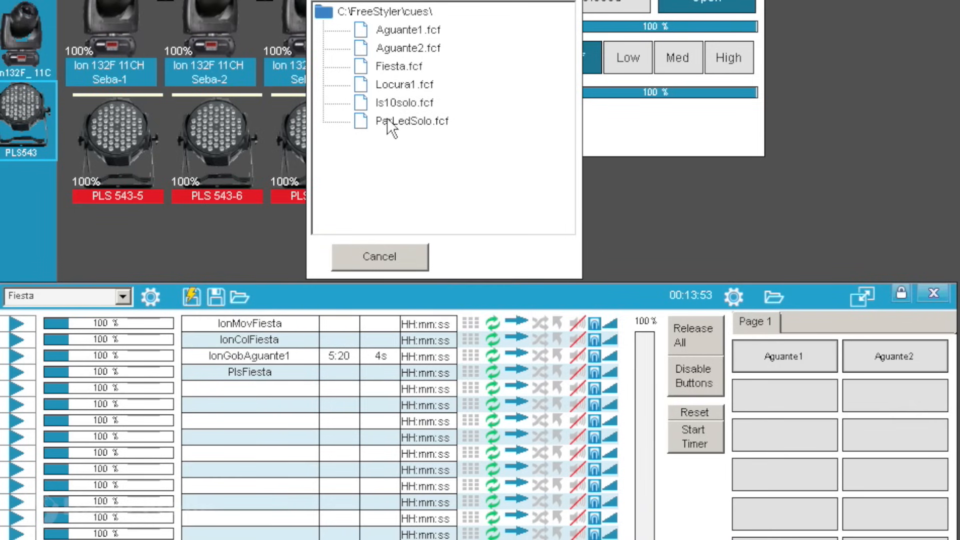
drag(389, 75, 771, 403)
click(378, 50)
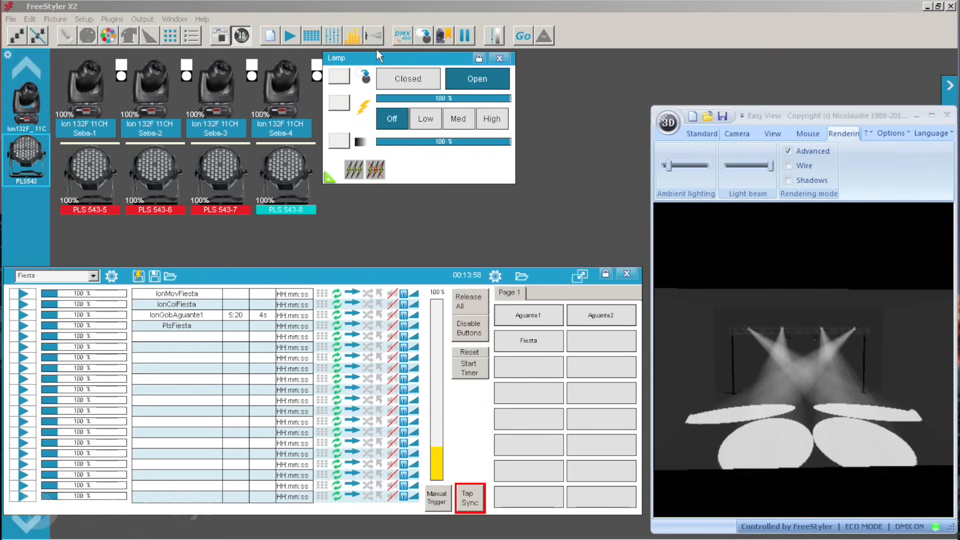
Play the Fiesta cue and examine the beams from the side in the 3D visualizer
click(526, 343)
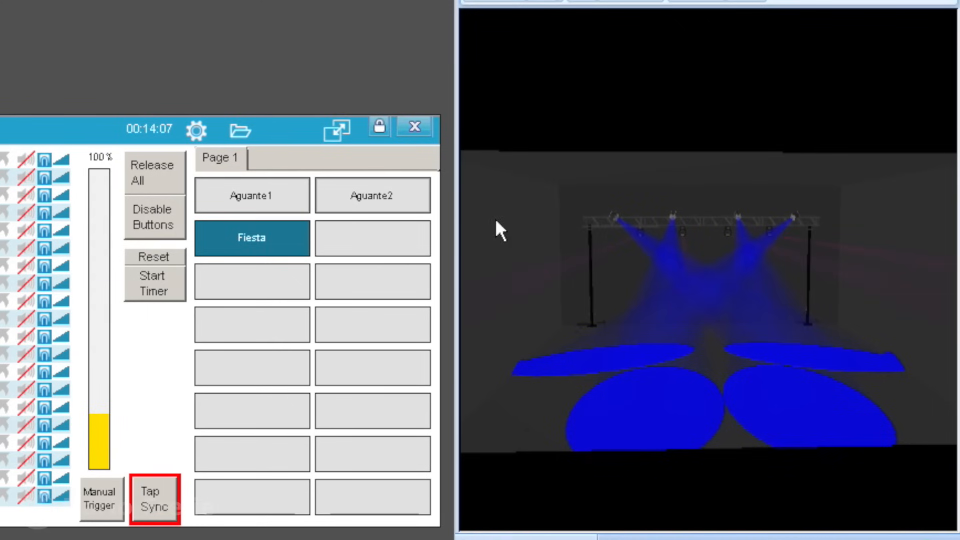
drag(609, 361, 298, 354)
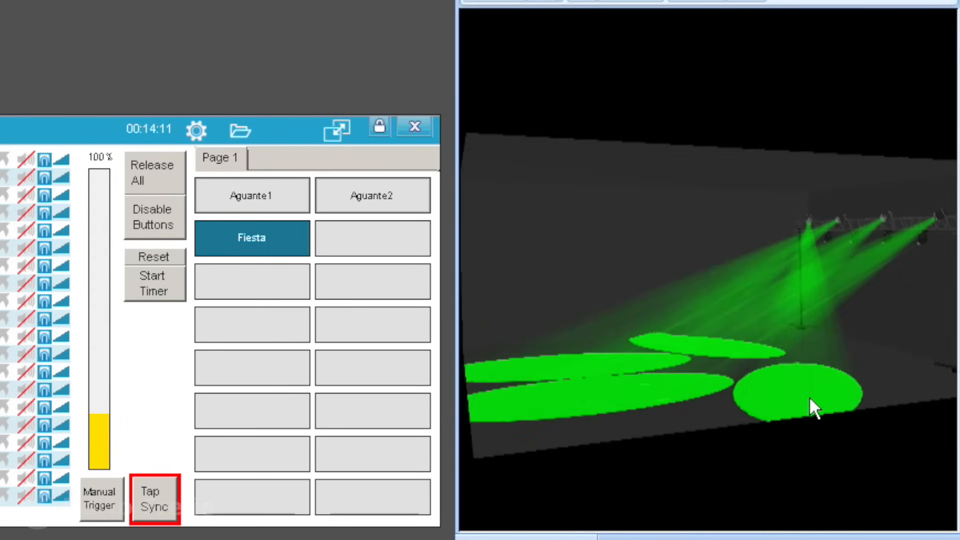
drag(815, 407, 396, 365)
drag(728, 382, 643, 405)
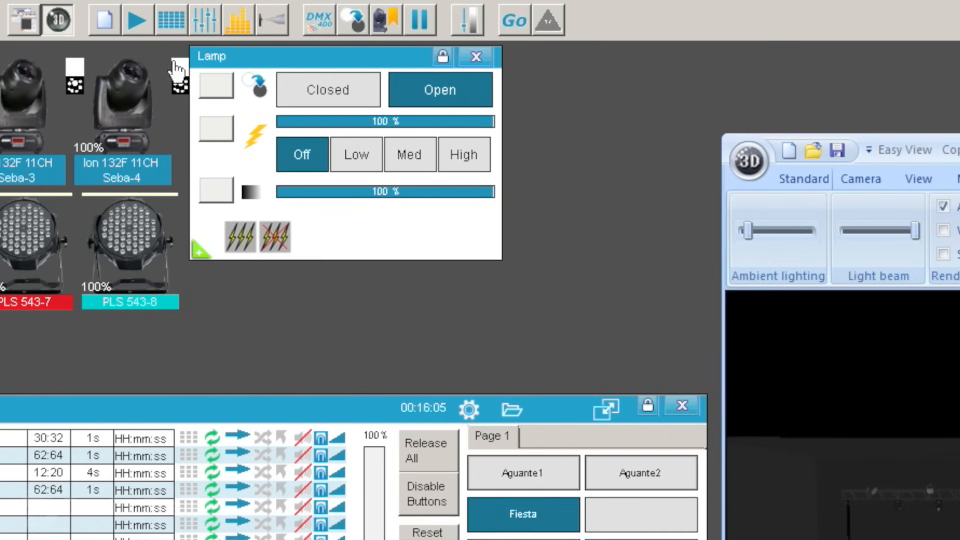
Close the 3D visualizer, switch to ScanLibrary and close the PLS PAR543 profile
click(60, 18)
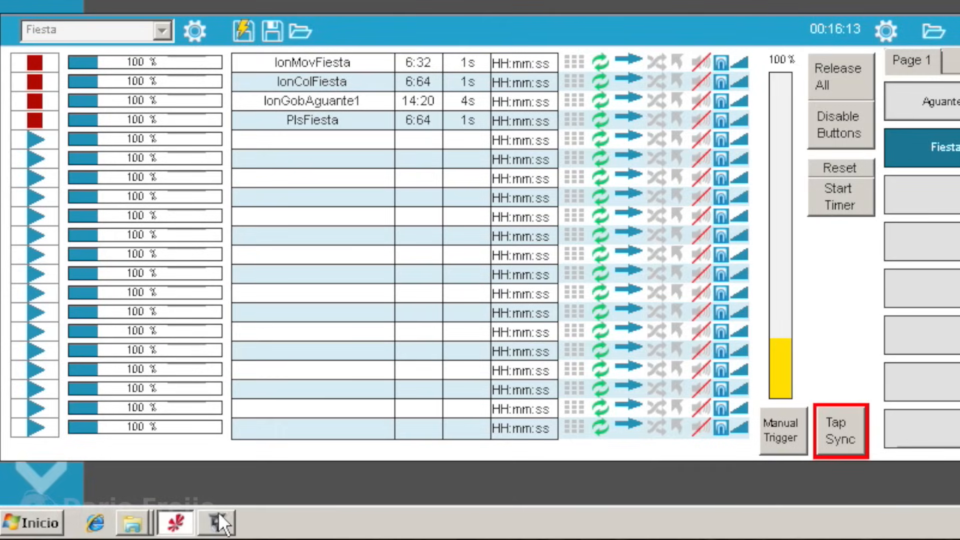
click(218, 514)
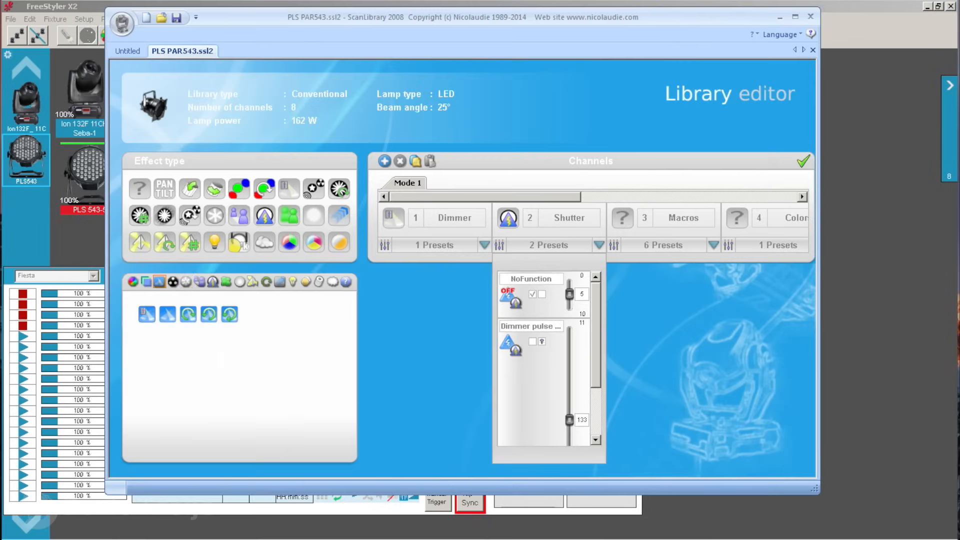
click(813, 51)
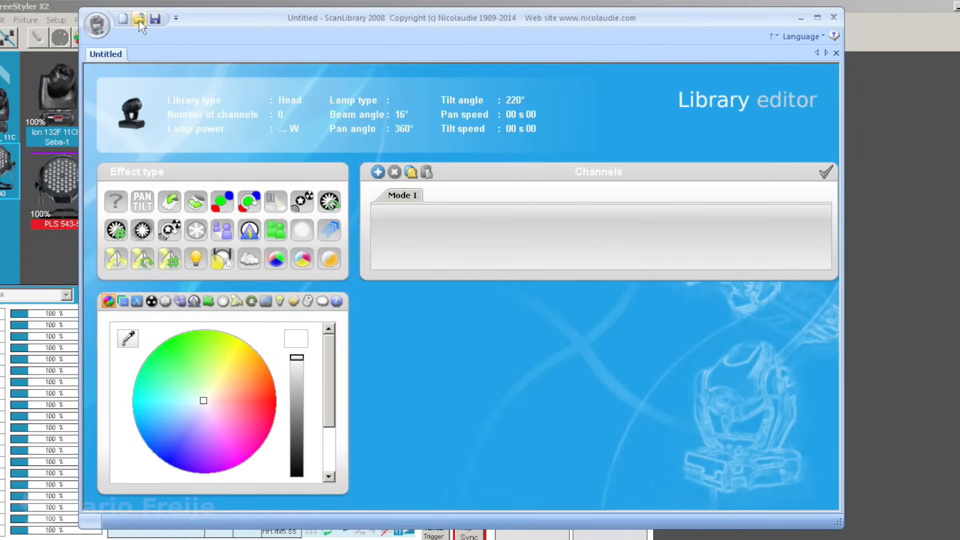
Open the fixture profile ION 132F.ssl2 from the American Pro library folder
click(140, 21)
click(384, 251)
text(am)
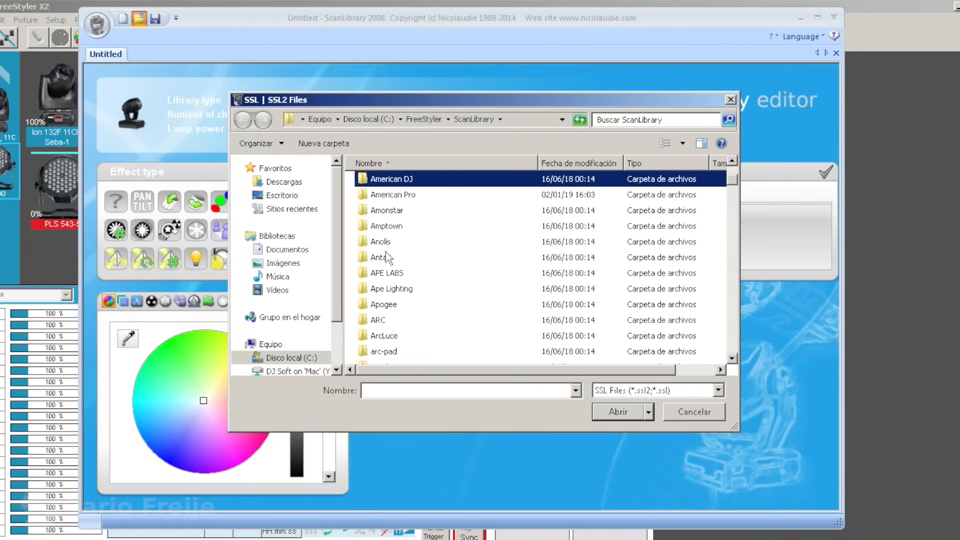
double_click(396, 194)
click(388, 220)
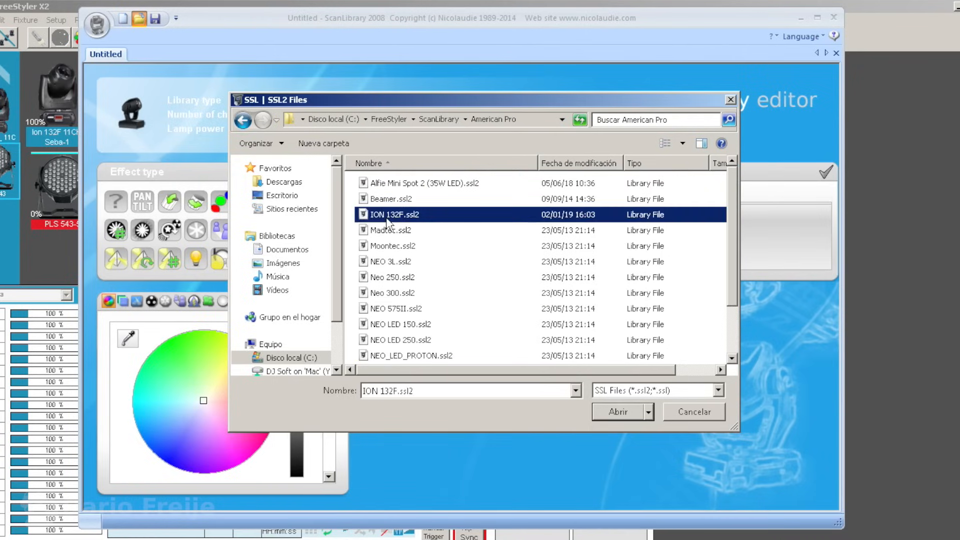
double_click(388, 221)
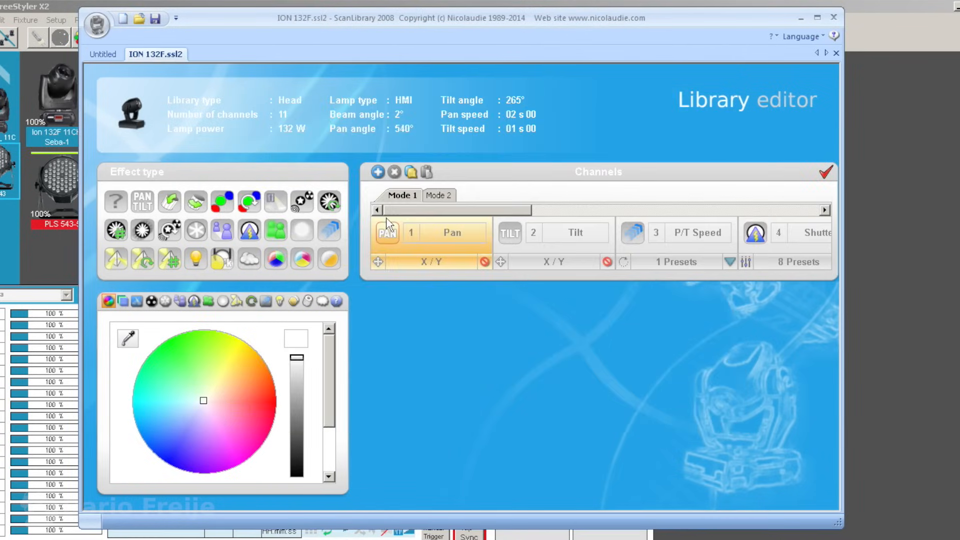
Set the ION 132F profile's lamp power to 300 W and its beam angle to 5°
click(133, 108)
double_click(361, 310)
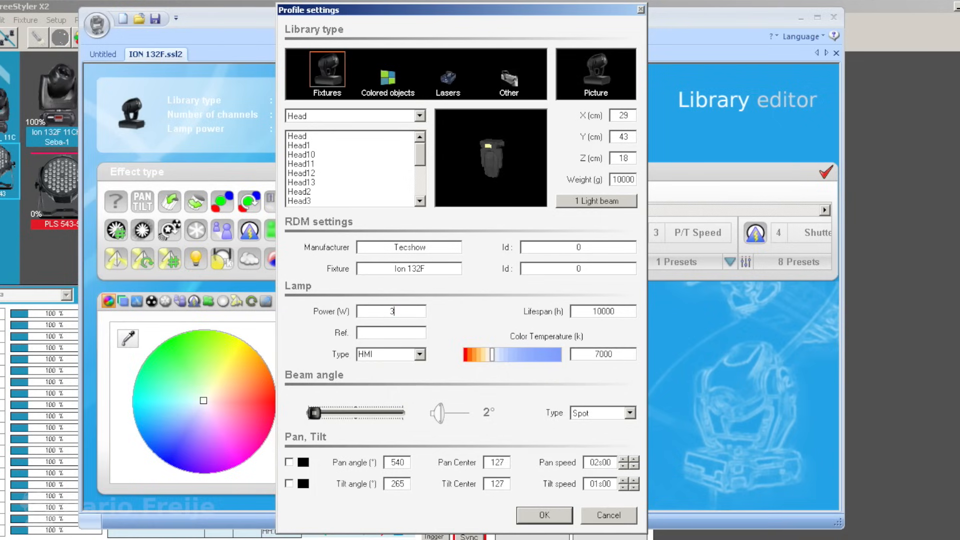
text(300)
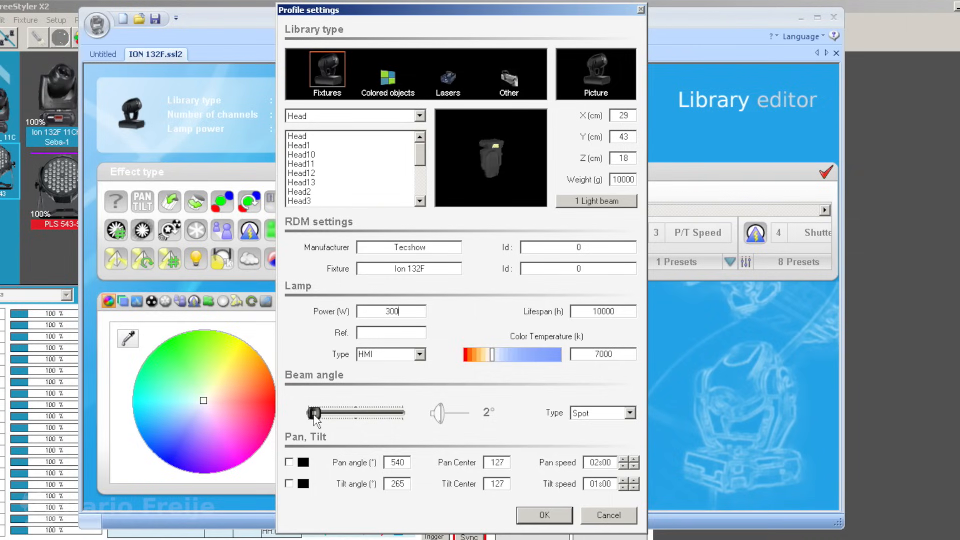
drag(314, 413, 317, 417)
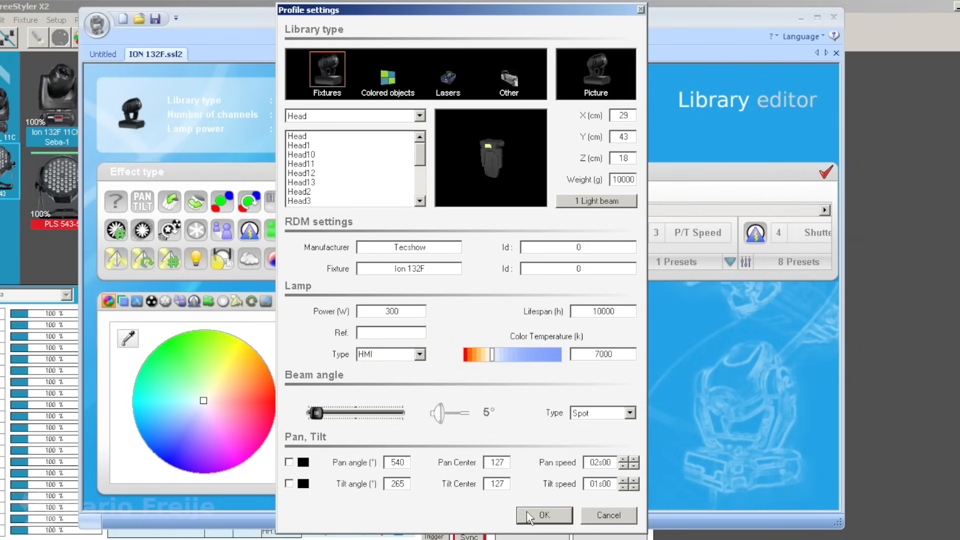
click(544, 515)
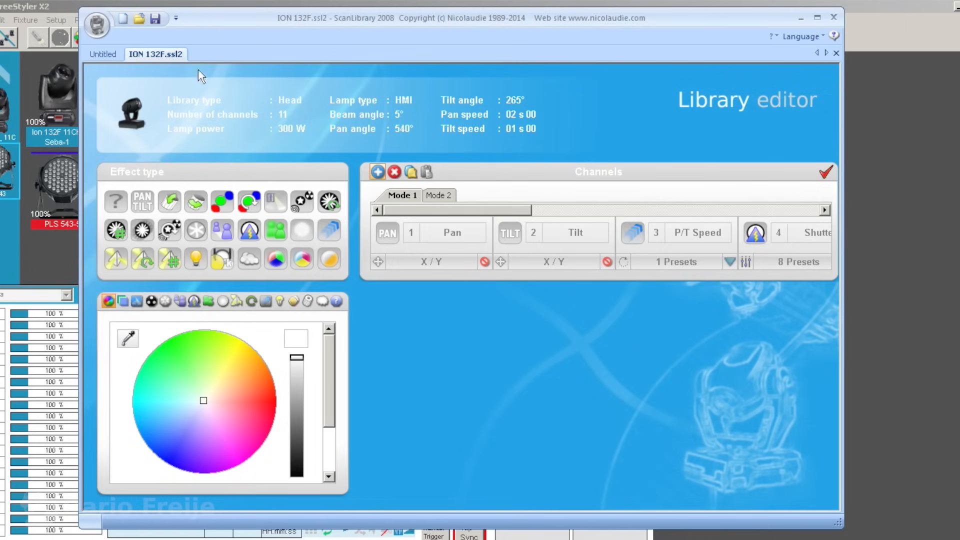
Switch to FreeStyler and launch the 3D visualizer with DMX universes 1 to 4 patched to FreeStyler
click(799, 19)
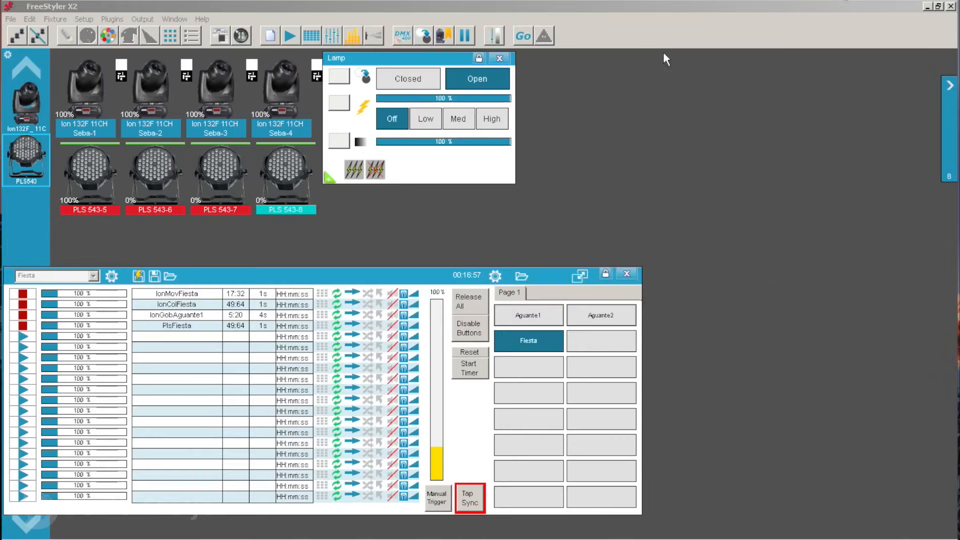
click(241, 36)
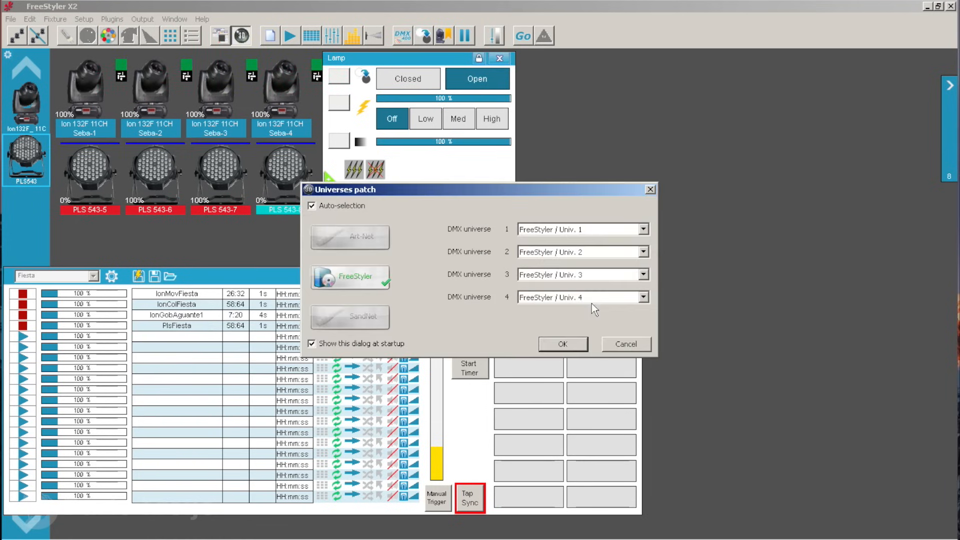
click(561, 344)
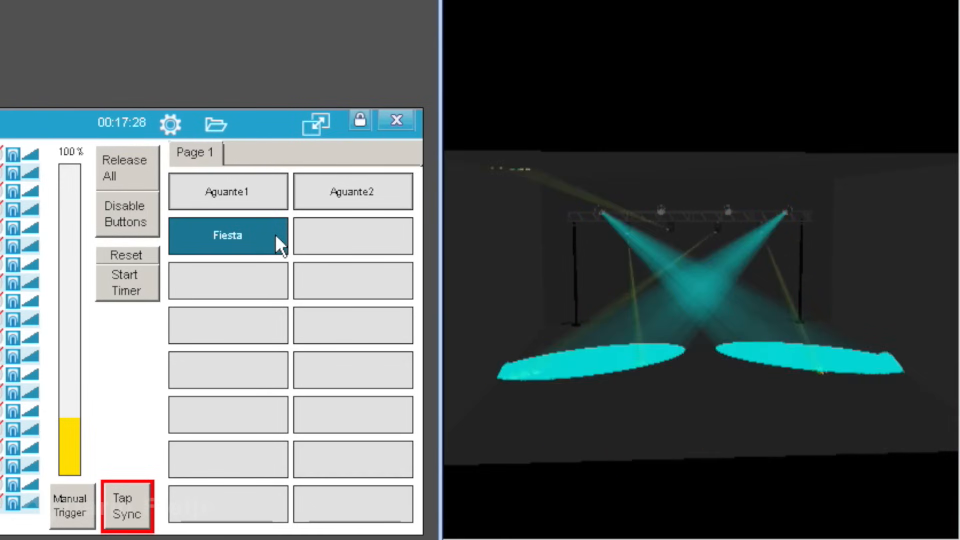
Play the Aguante1, Aguante2 and Fiesta cues in turn and compare their beams in the 3D visualizer
click(250, 198)
click(338, 205)
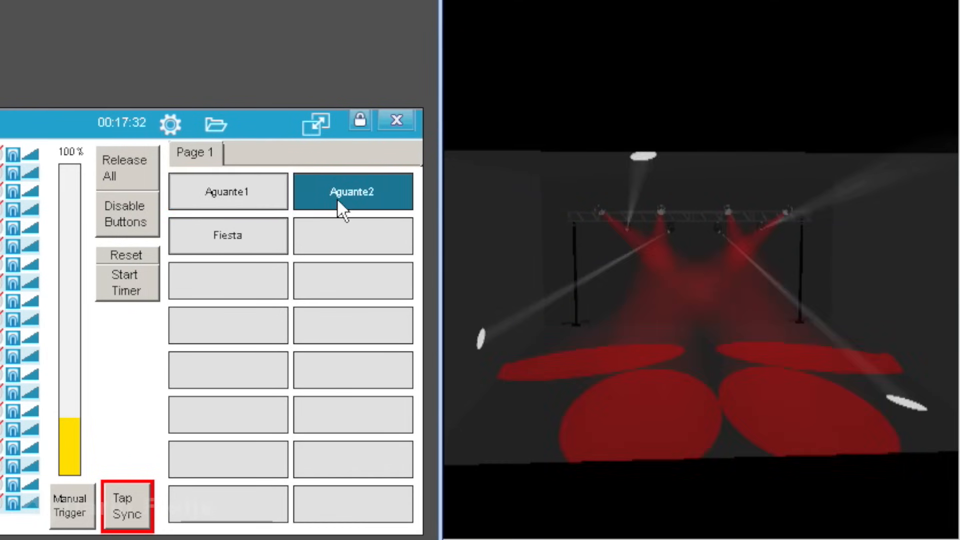
click(264, 241)
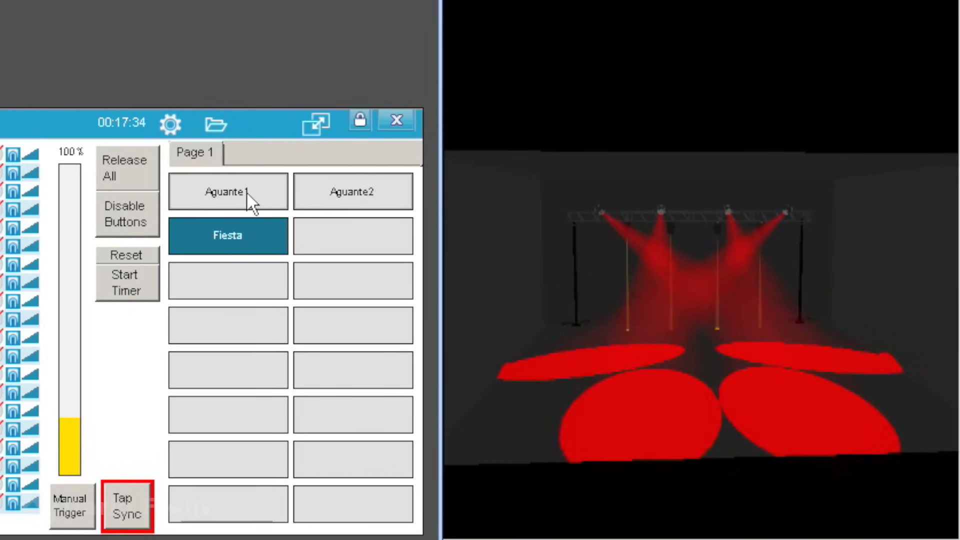
click(247, 195)
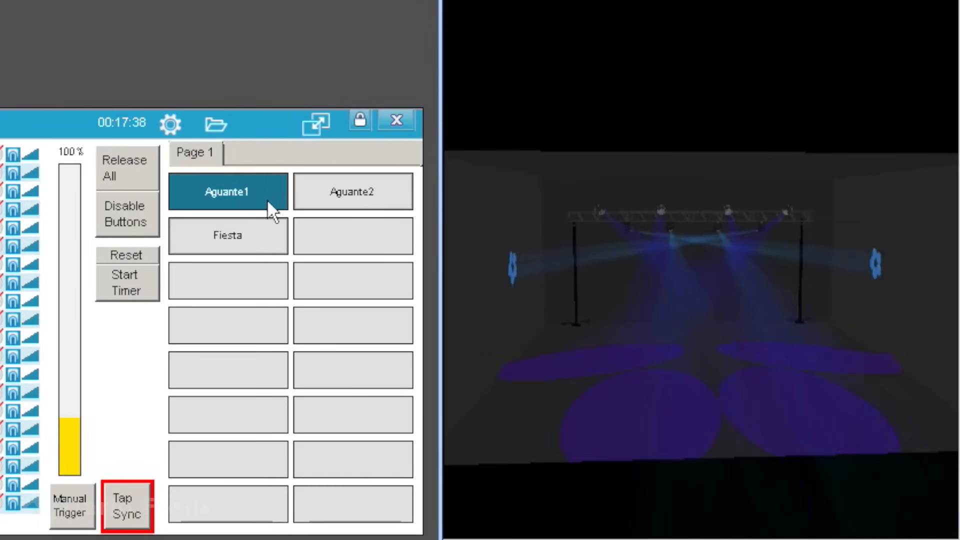
click(233, 228)
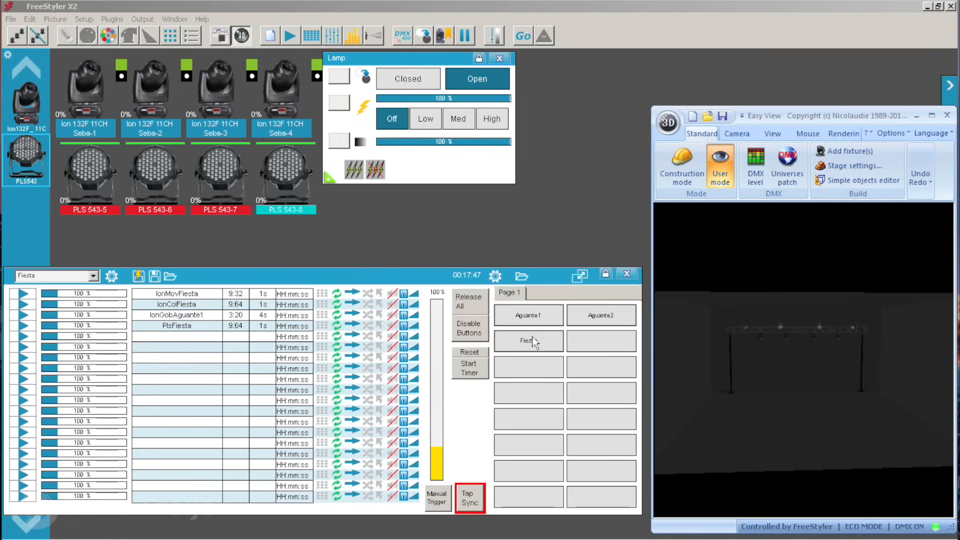
Create a new sequence that sets all the Ion 132F heads to the open gobo
click(274, 38)
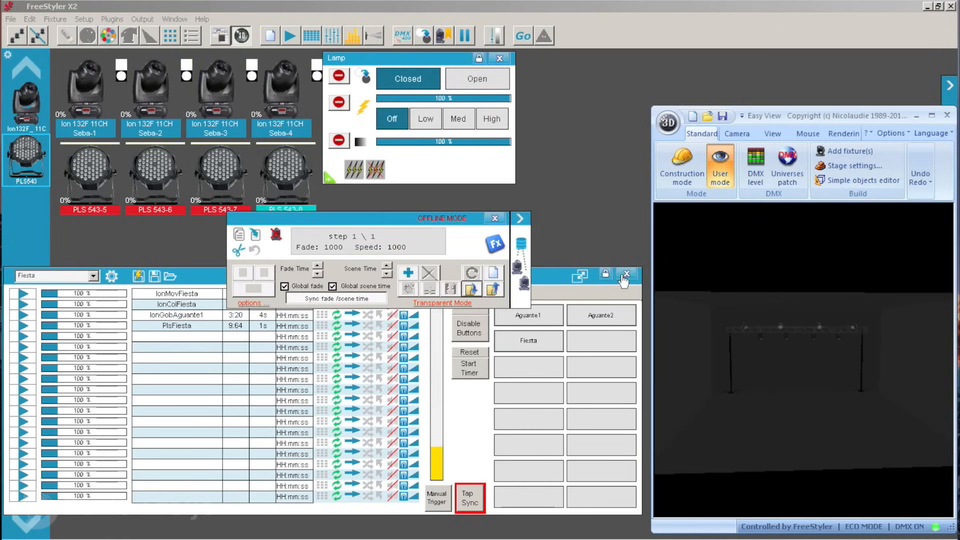
click(626, 275)
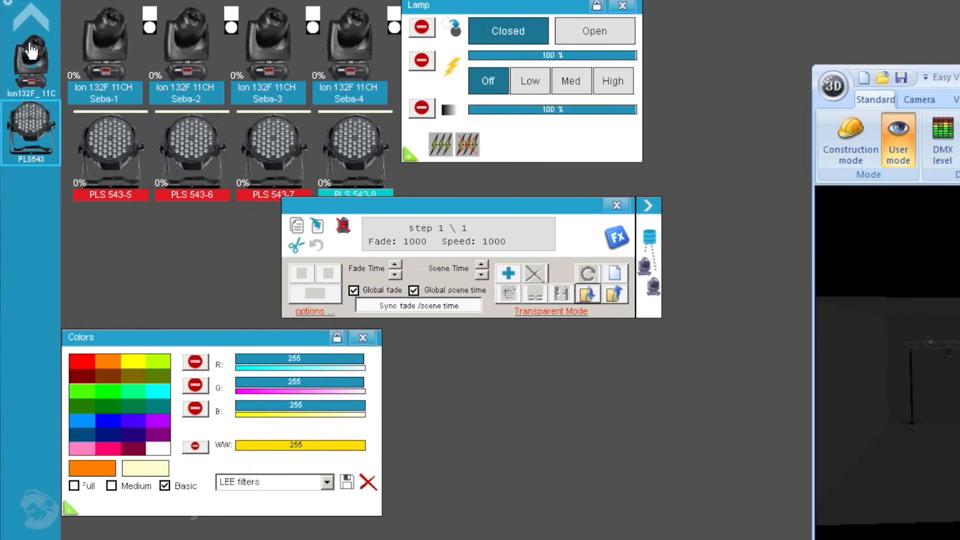
click(32, 60)
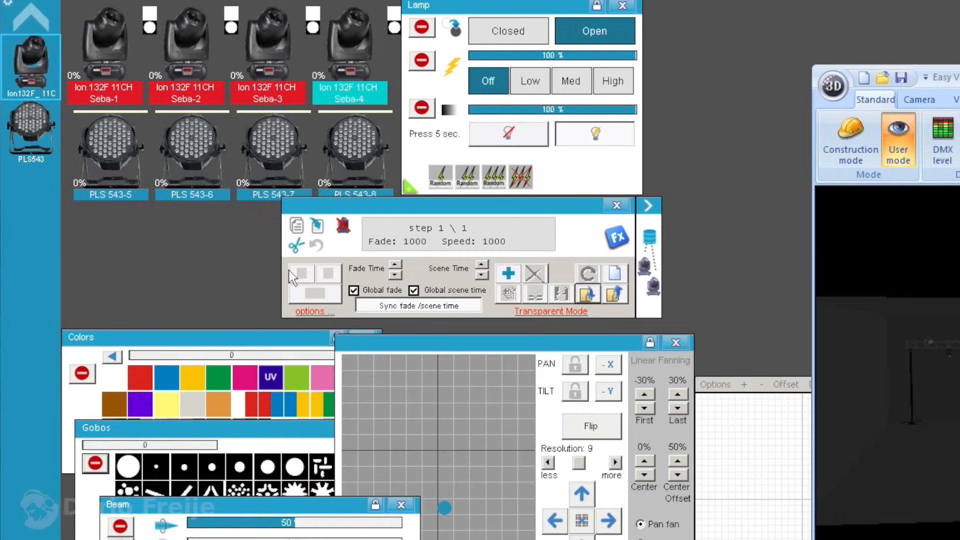
click(128, 468)
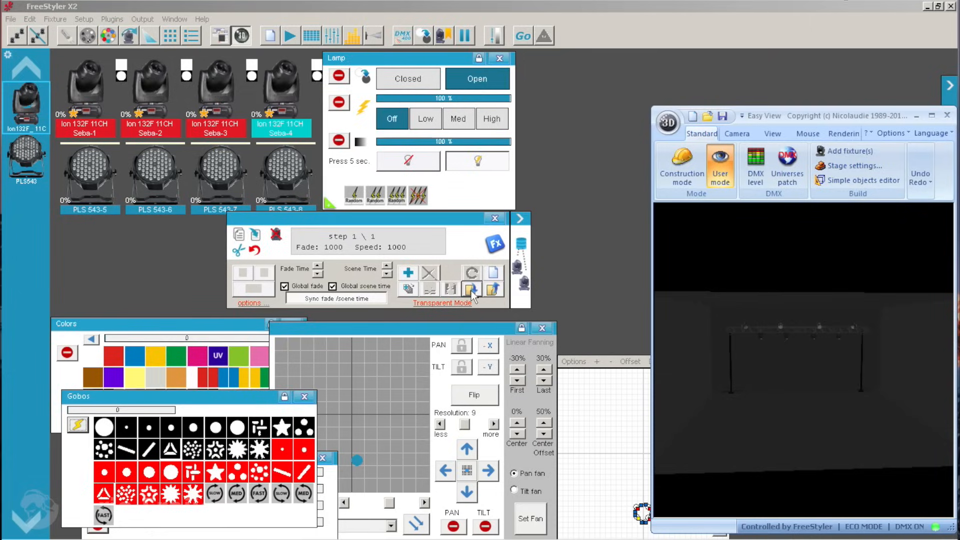
Save the open-gobo sequence as IonGobFiesta.chb in the chases folder
click(587, 293)
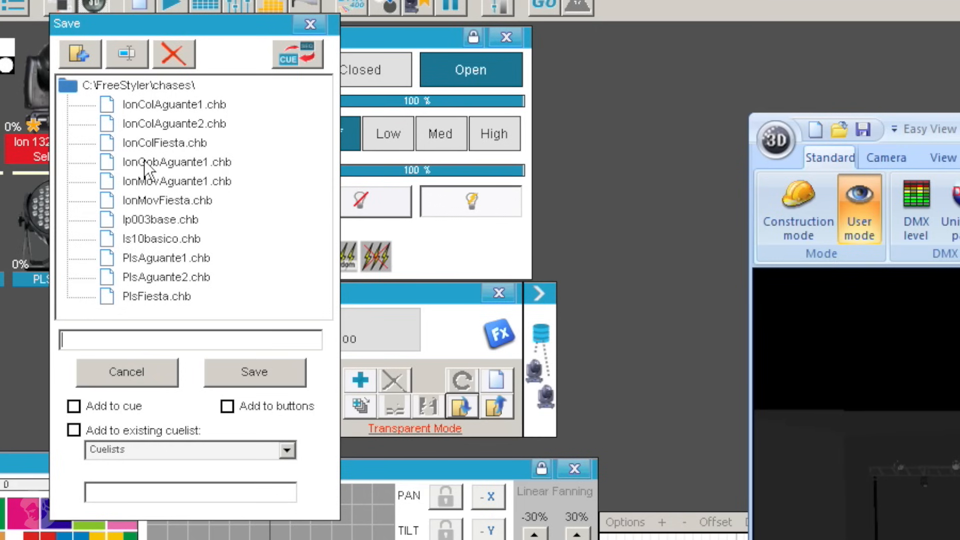
click(144, 160)
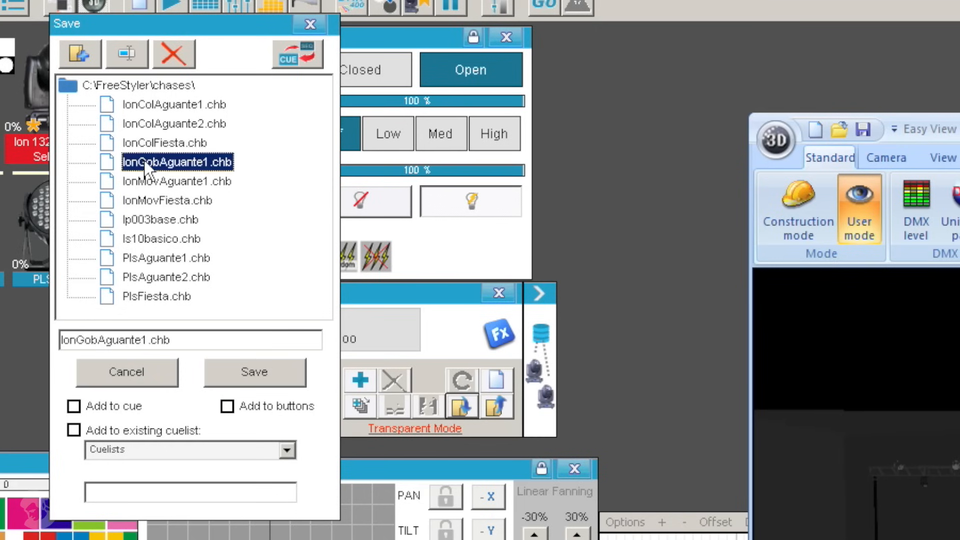
click(150, 340)
key(BackSpace)
key(BackSpace)
key(BackSpace)
key(BackSpace)
key(BackSpace)
key(BackSpace)
key(BackSpace)
key(BackSpace)
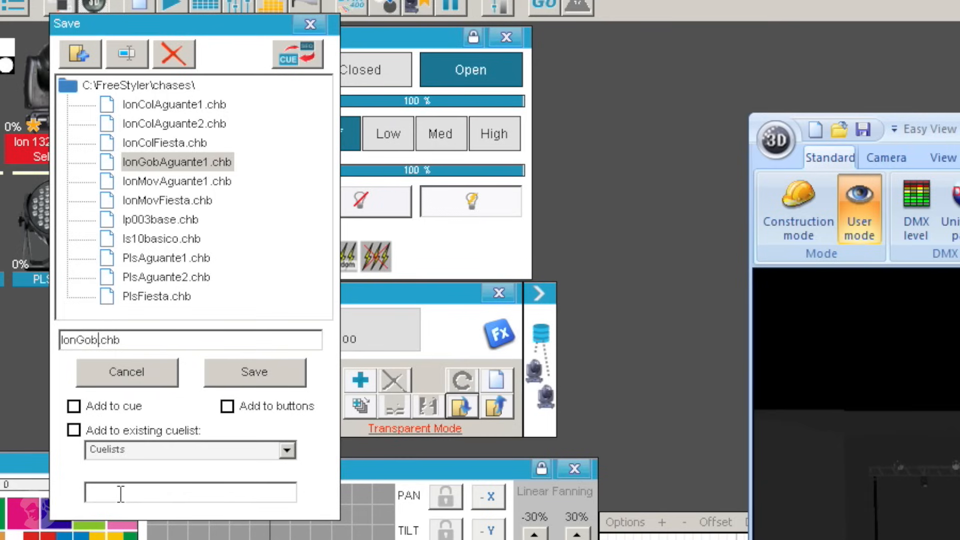
text(Fiesra)
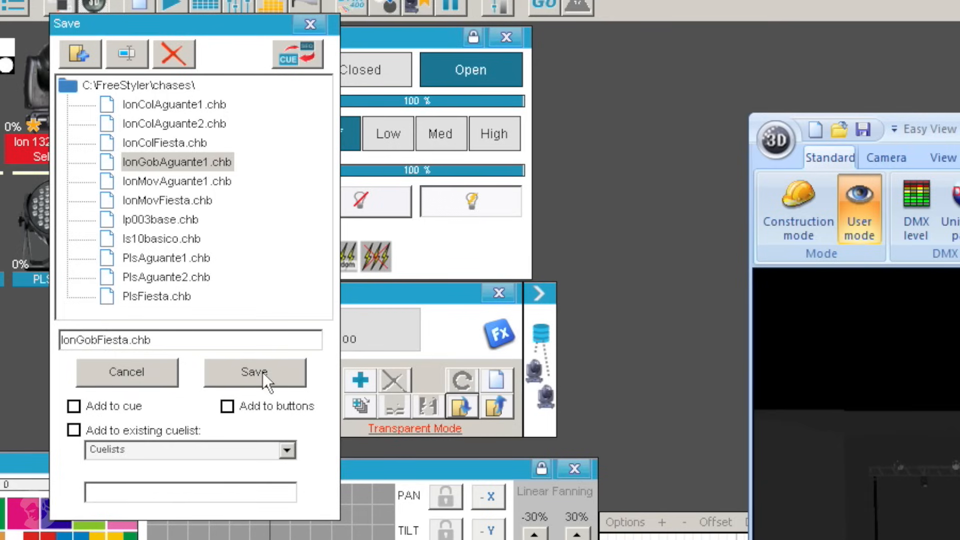
click(262, 372)
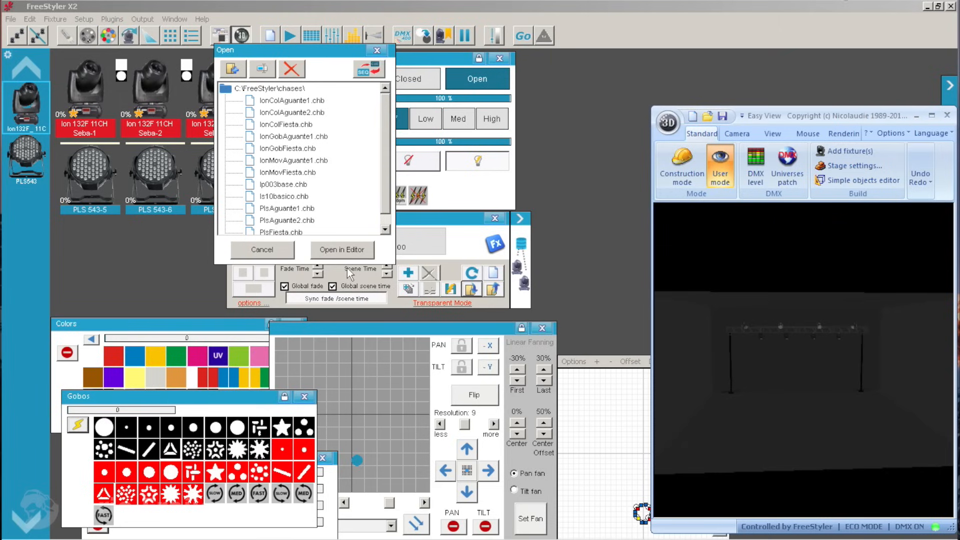
Close the sequence editor and replace IonGobAguante1 with IonGobFiesta in the Fiesta cue list
click(495, 220)
click(290, 36)
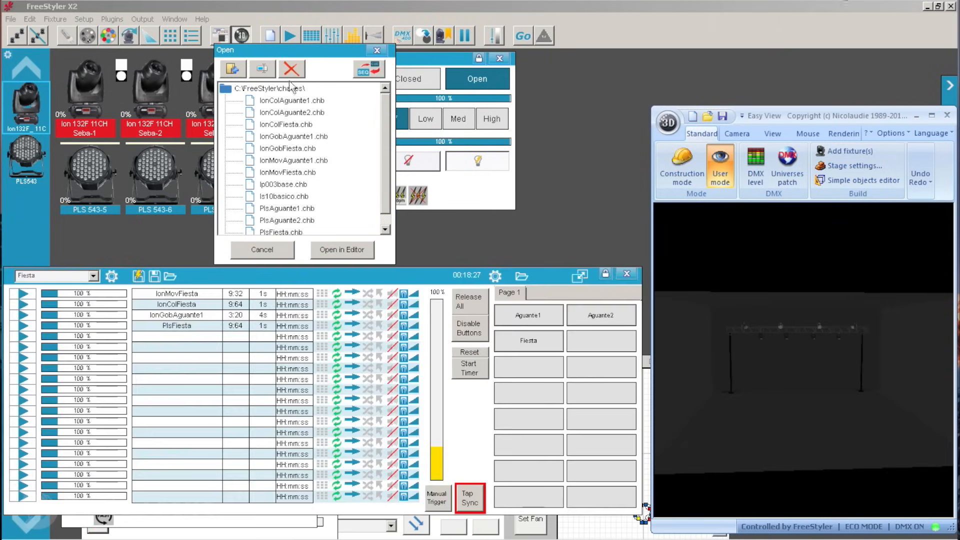
drag(272, 149, 188, 311)
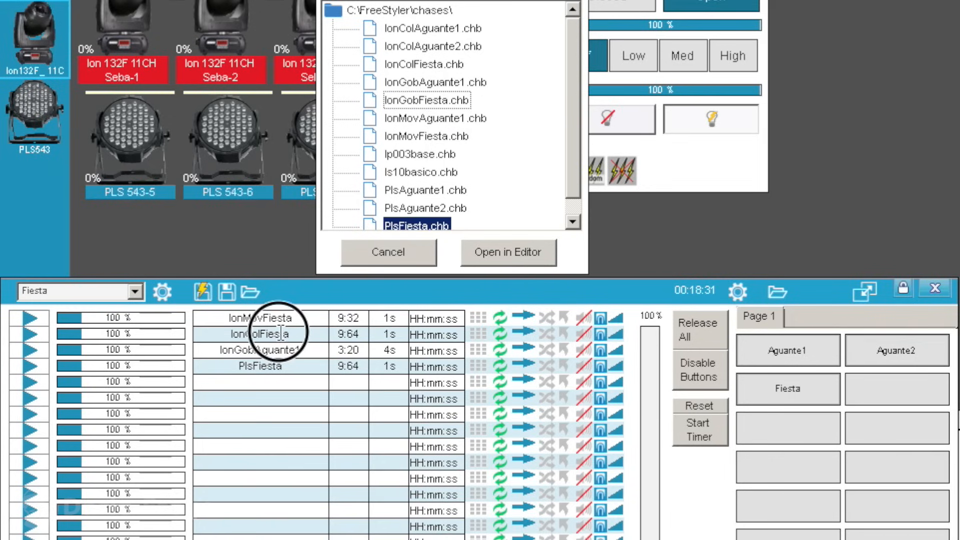
drag(275, 352, 269, 351)
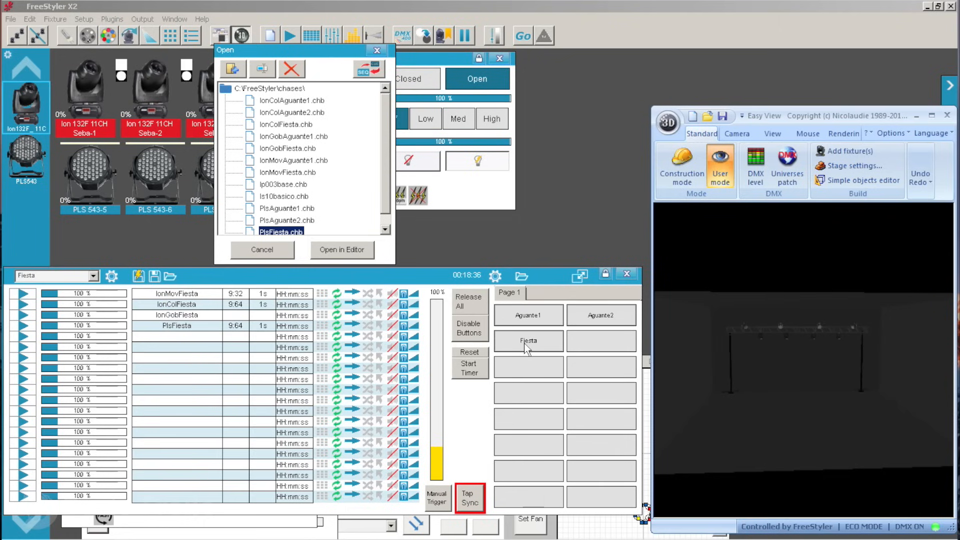
Play the Fiesta cue and enlarge the 3D visualizer window to examine the beams
click(526, 343)
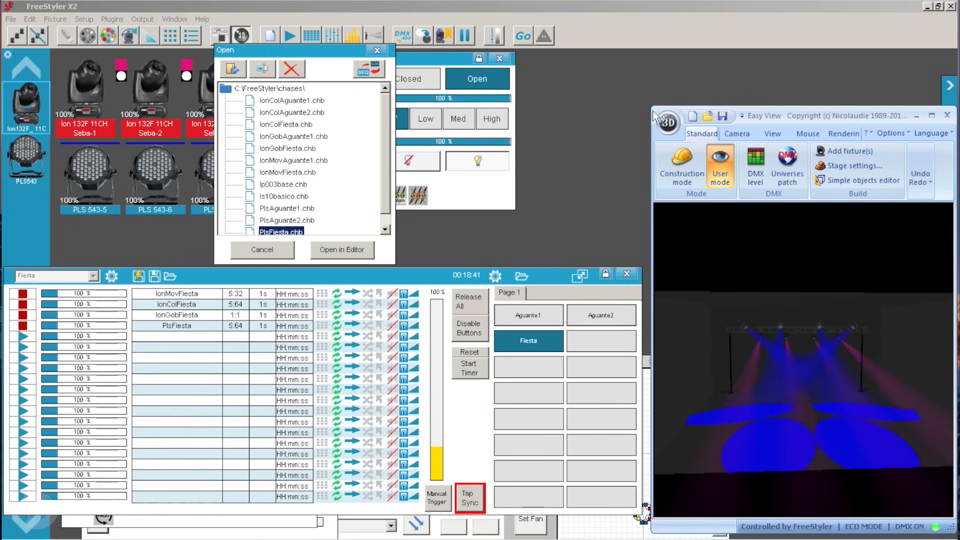
drag(650, 106, 513, 56)
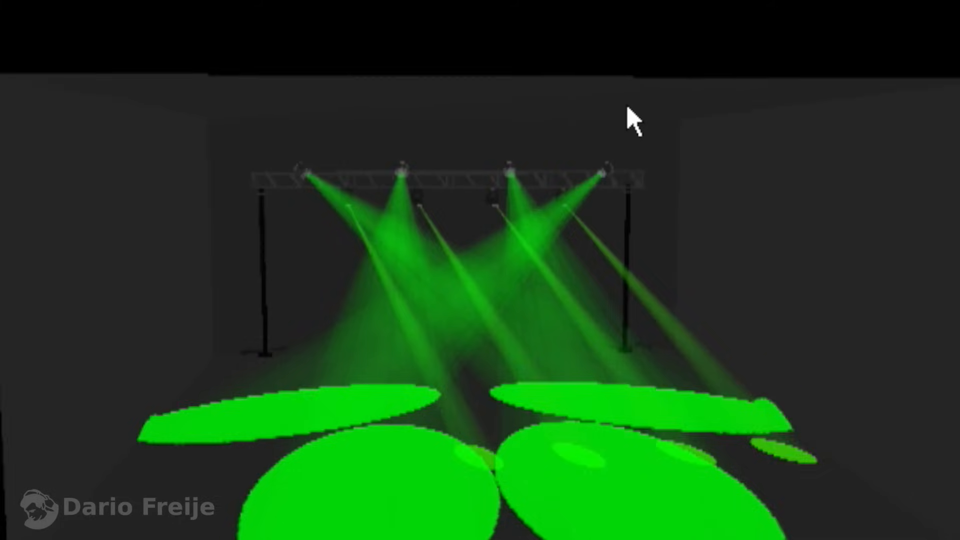
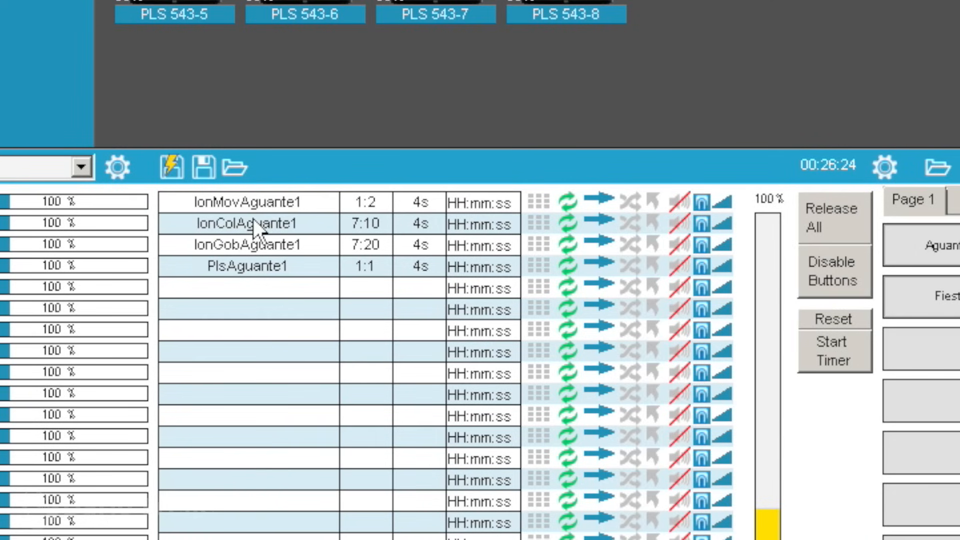
Edit the IonColAguante1 sequence so the Ion dimmer channel snaps instead of fading, and close the editor
right_click(283, 226)
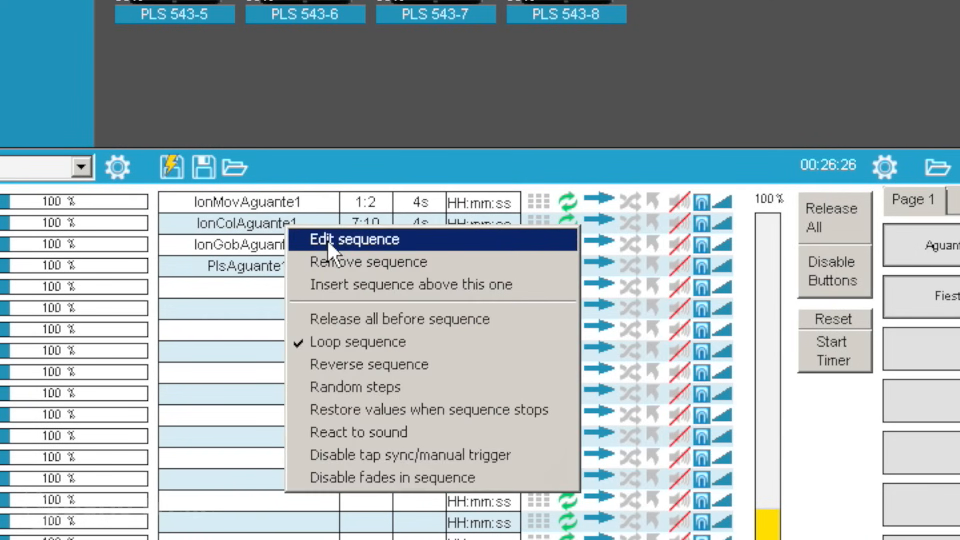
click(328, 240)
drag(619, 320, 478, 280)
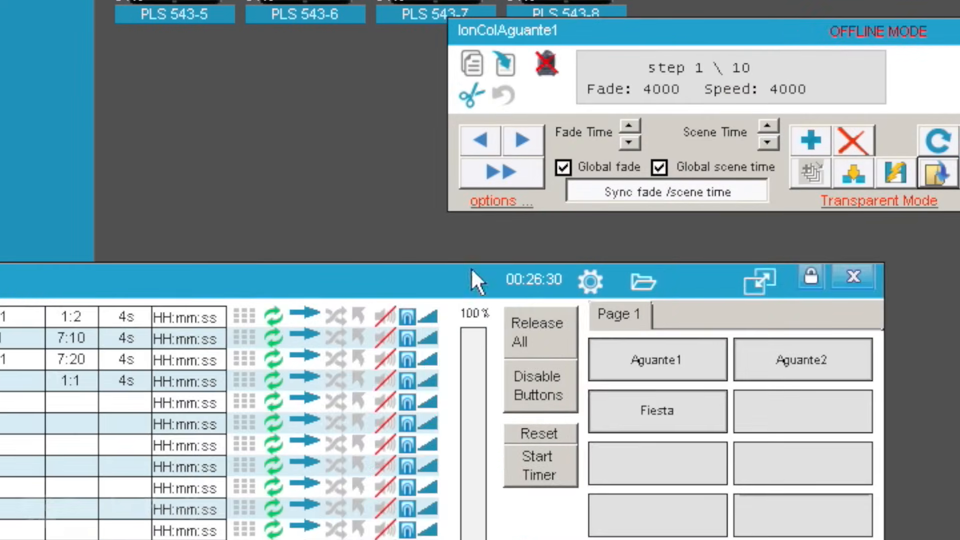
click(867, 281)
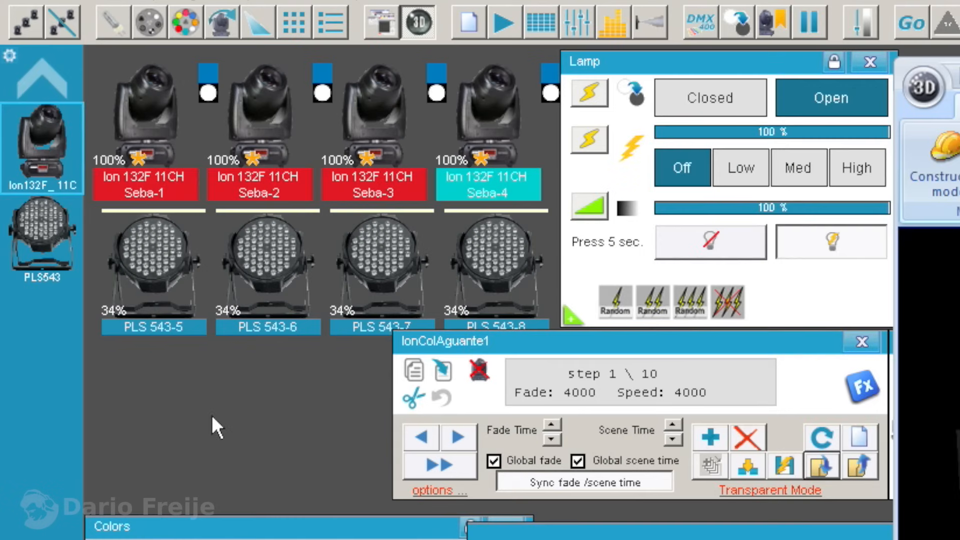
click(590, 208)
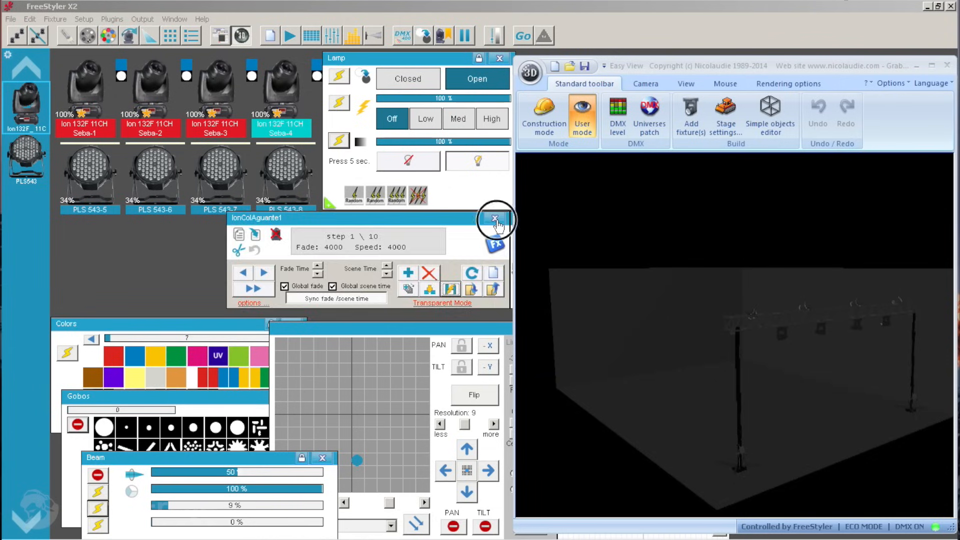
click(495, 219)
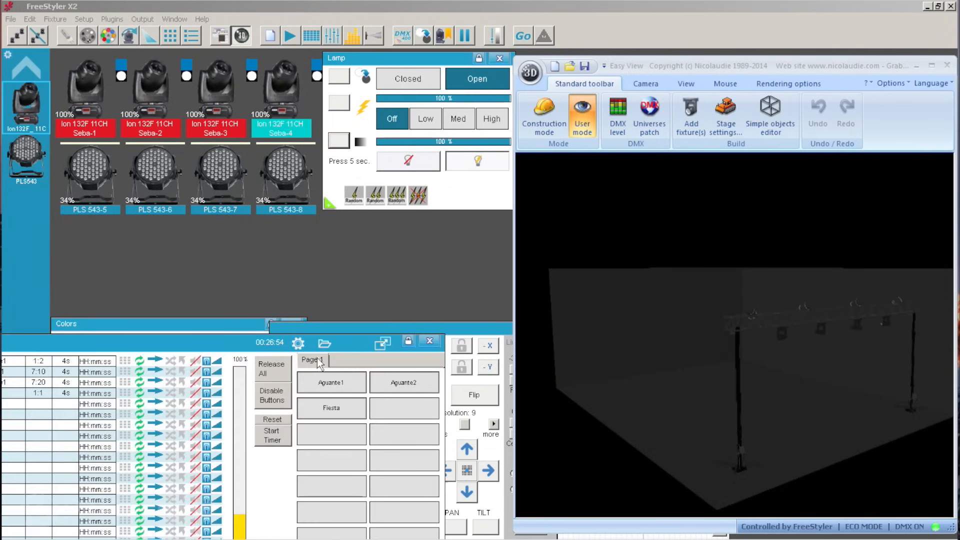
Alternate between the Aguante1 and Fiesta cues to check the transitions in 3D, and stop Aguante1
click(329, 388)
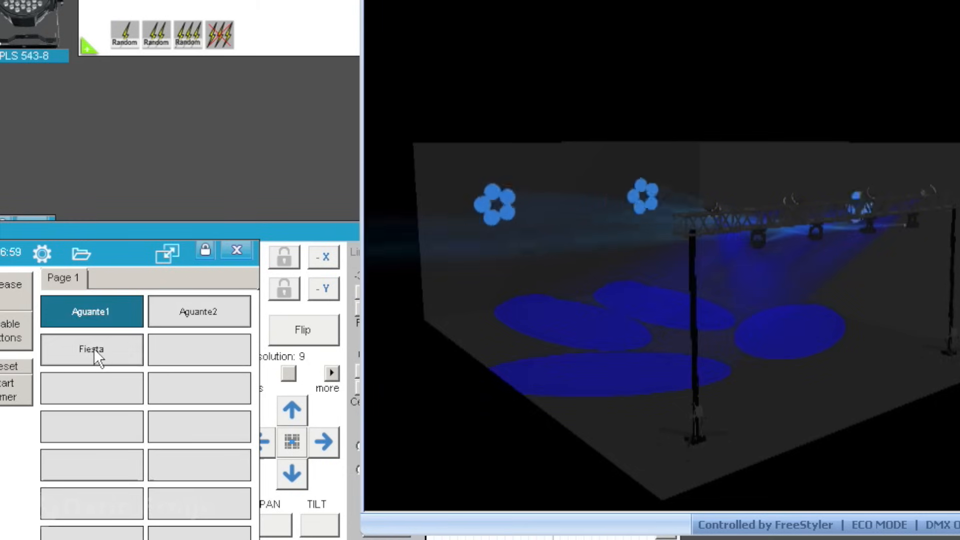
click(333, 407)
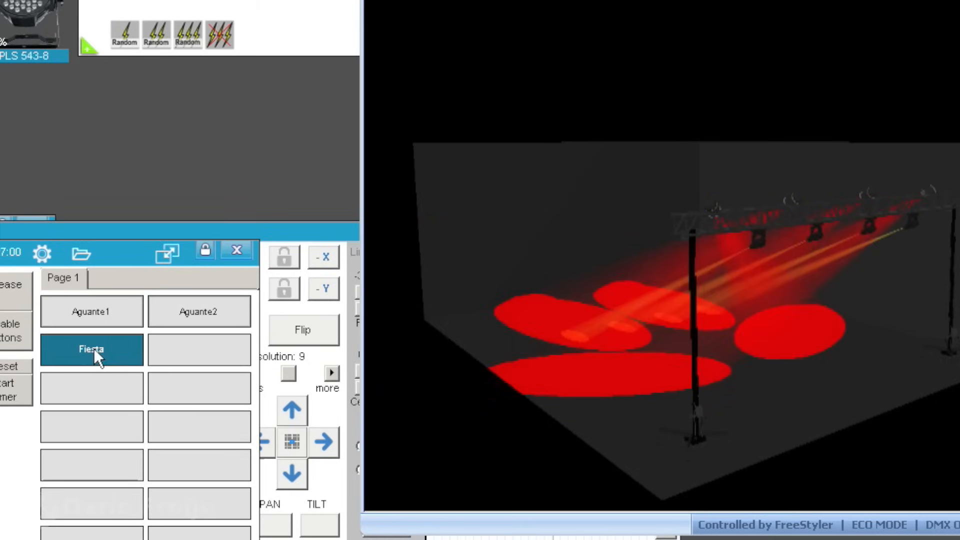
click(87, 311)
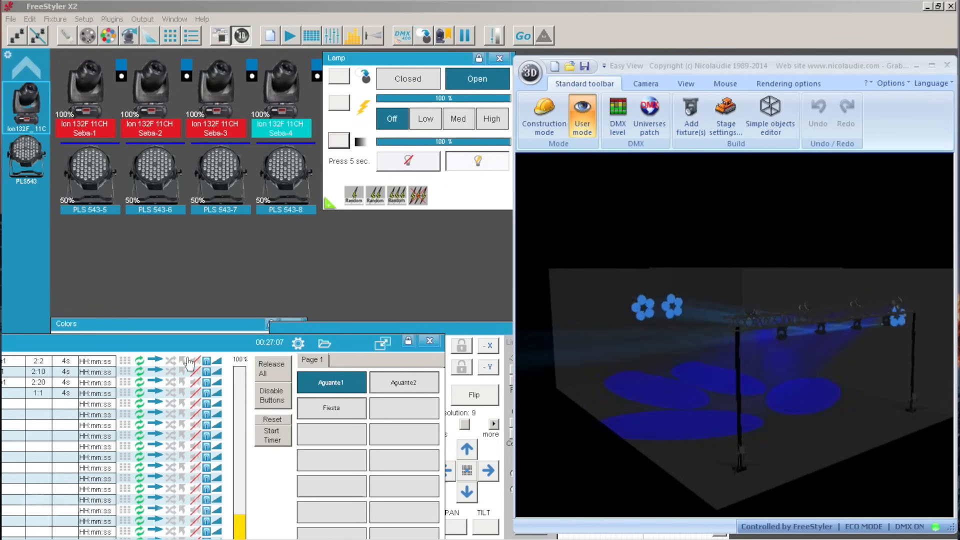
drag(192, 346, 305, 255)
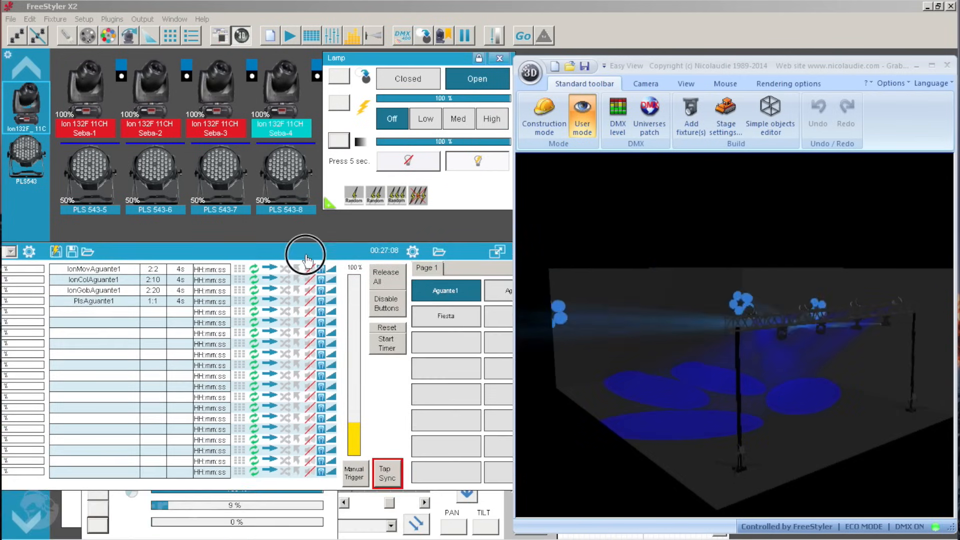
click(434, 289)
Edit the PlsAguante1 sequence so the PLS dimmer and the red, green, blue and WW channels snap, save it and close the editor
right_click(188, 175)
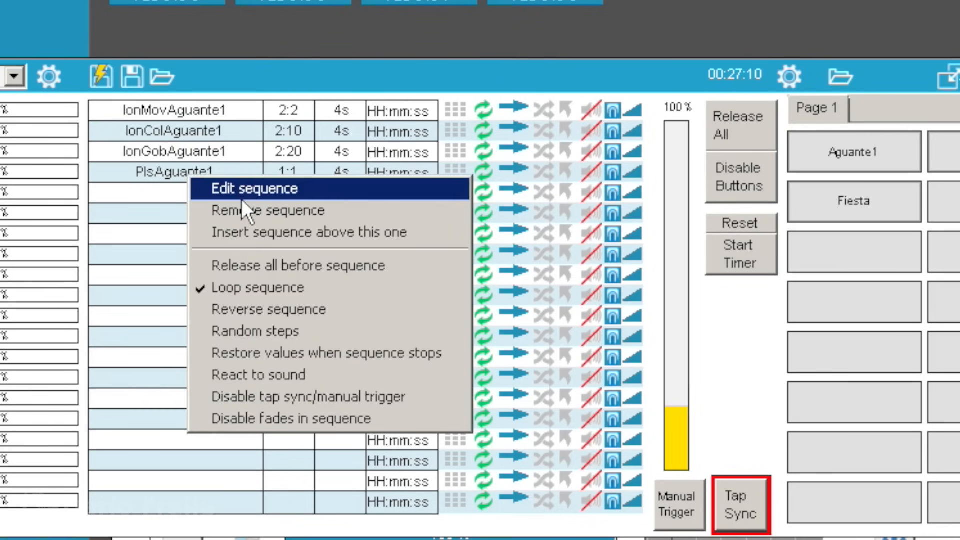
click(241, 191)
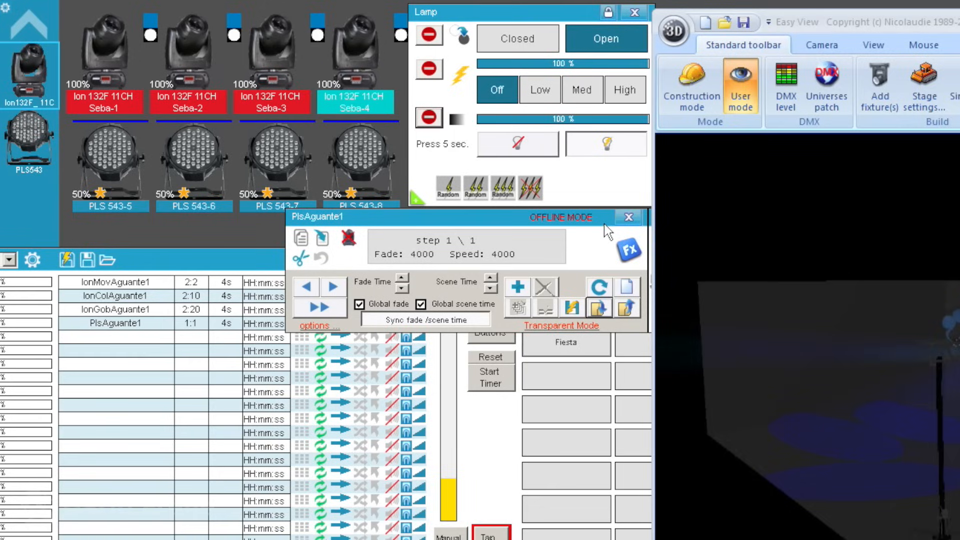
click(29, 145)
click(434, 120)
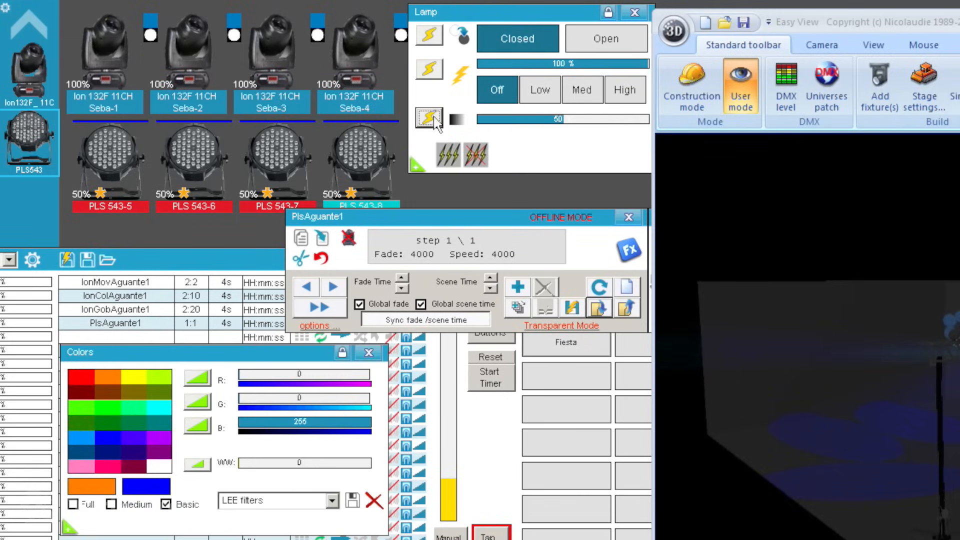
click(200, 380)
click(202, 402)
click(204, 427)
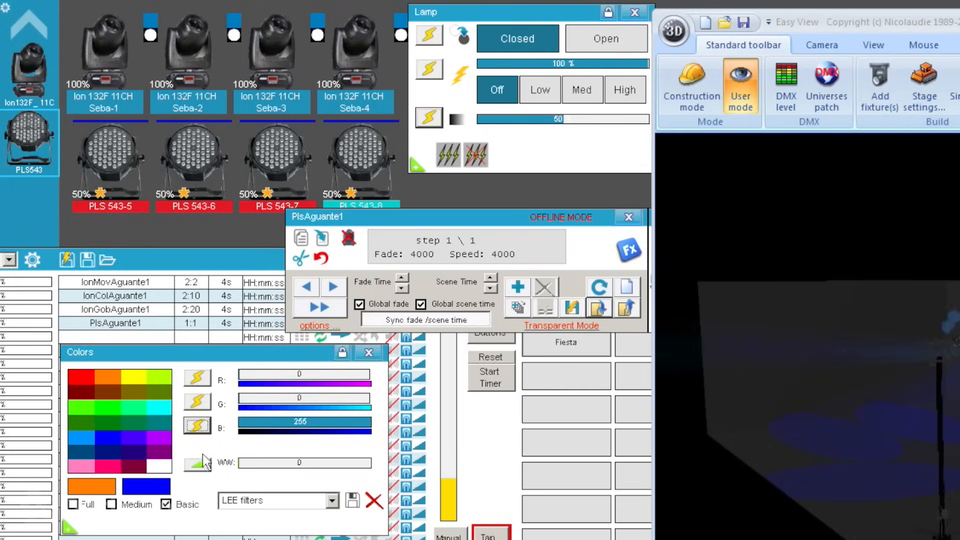
click(202, 465)
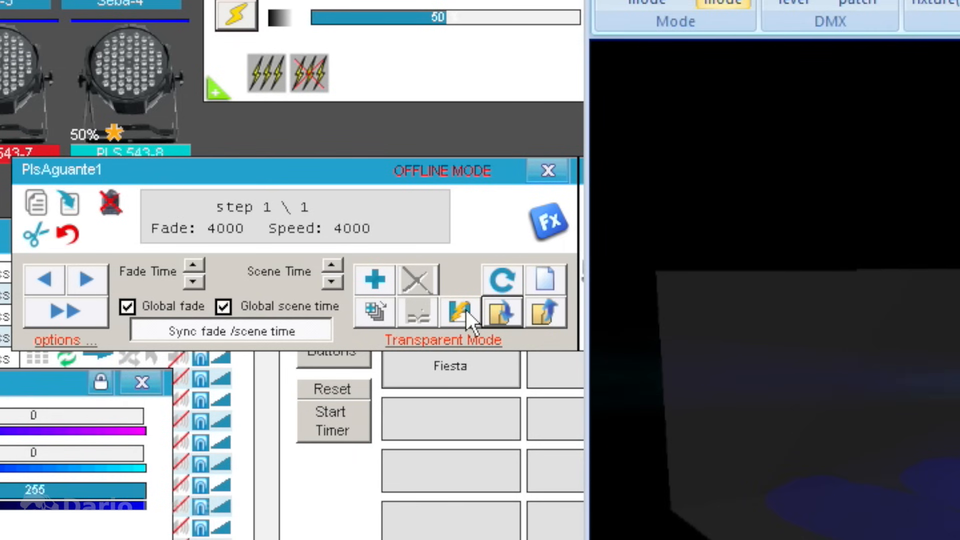
click(549, 171)
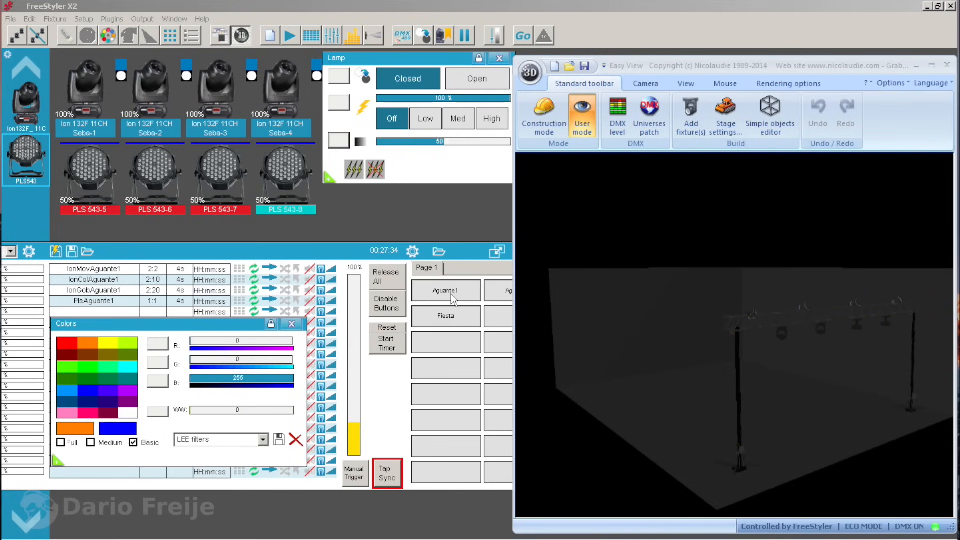
Alternate between the Aguante1, Fiesta and Aguante2 cues to check the transitions in the 3D view
click(452, 296)
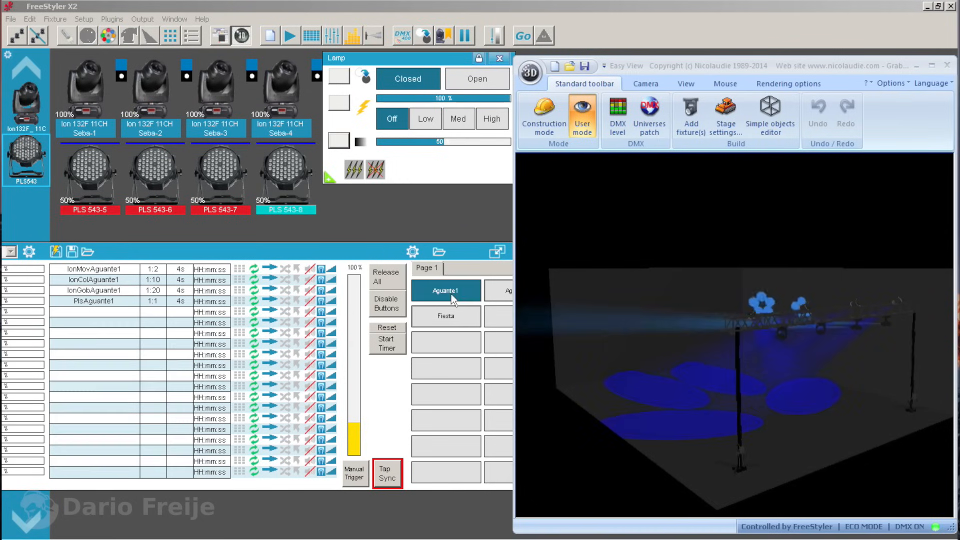
click(449, 322)
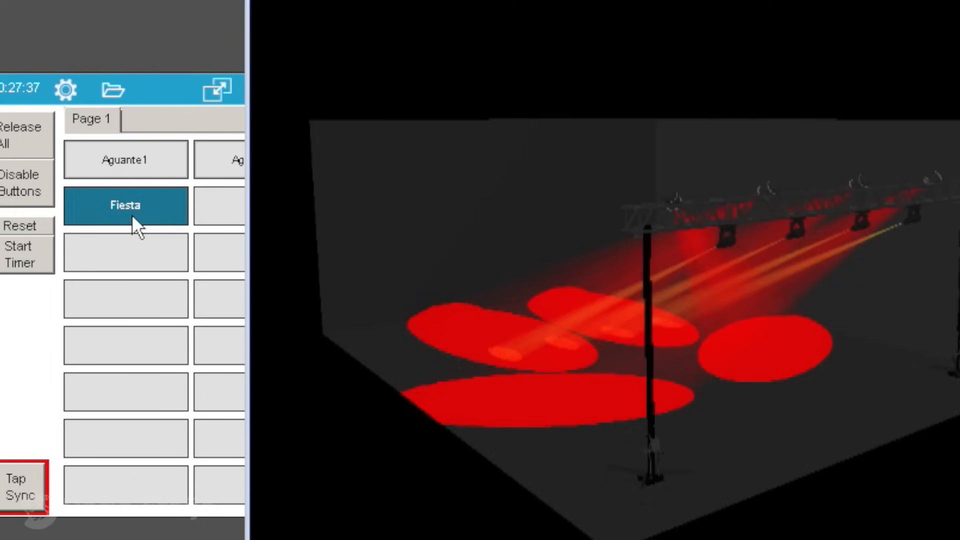
click(125, 160)
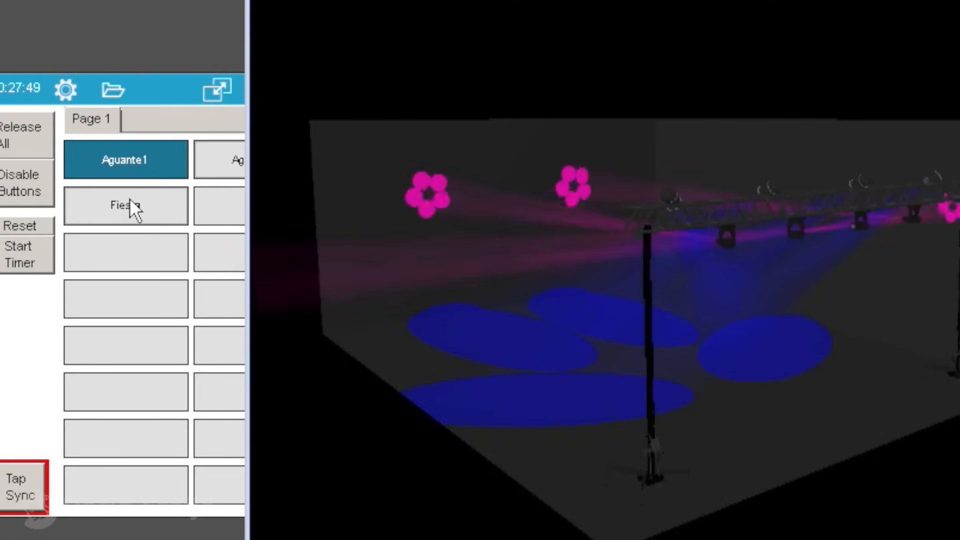
click(134, 211)
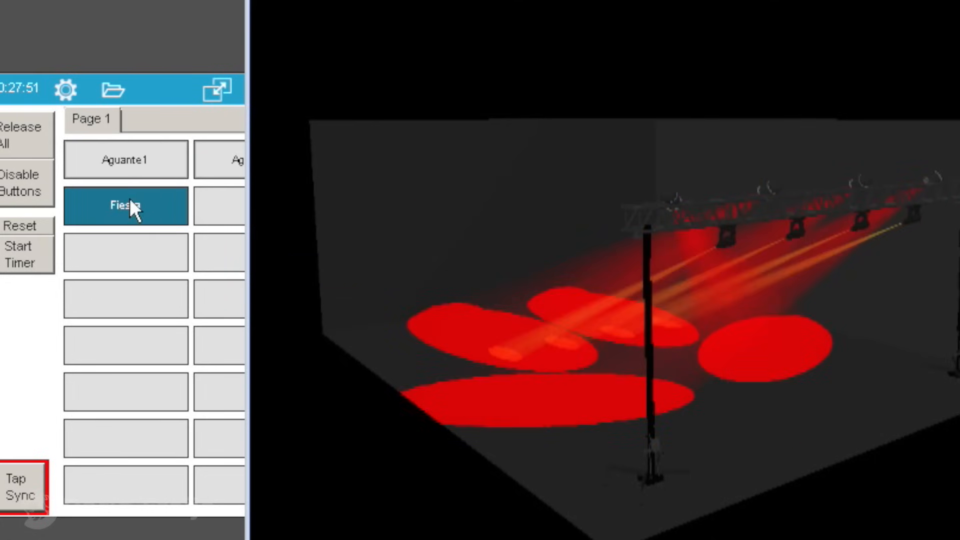
click(221, 157)
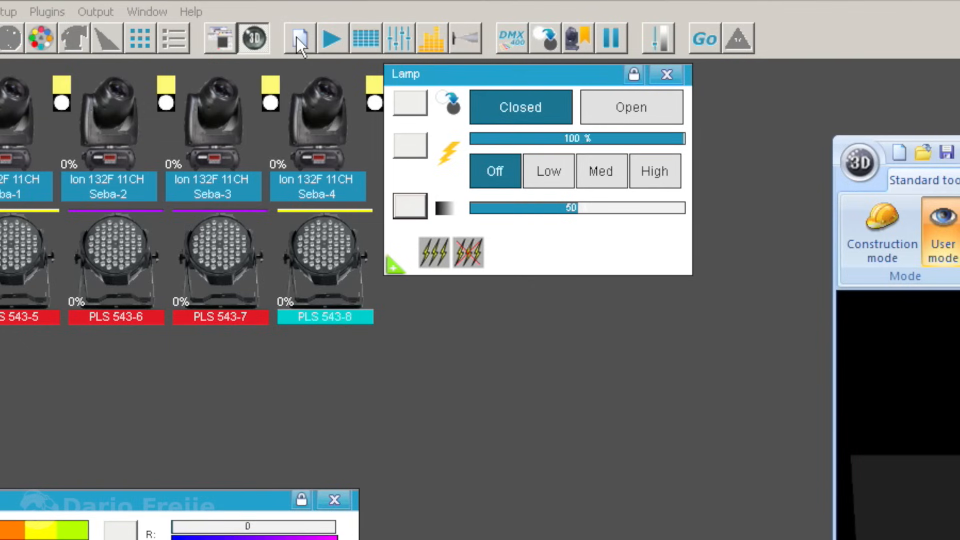
Open the programmable override buttons window and place it over the fixtures area to examine its empty grid
click(372, 40)
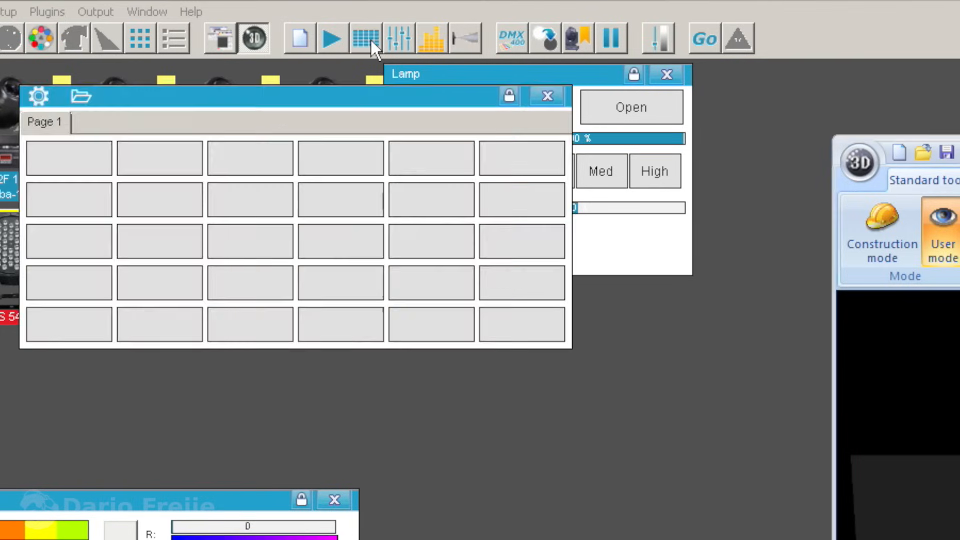
drag(341, 98, 564, 138)
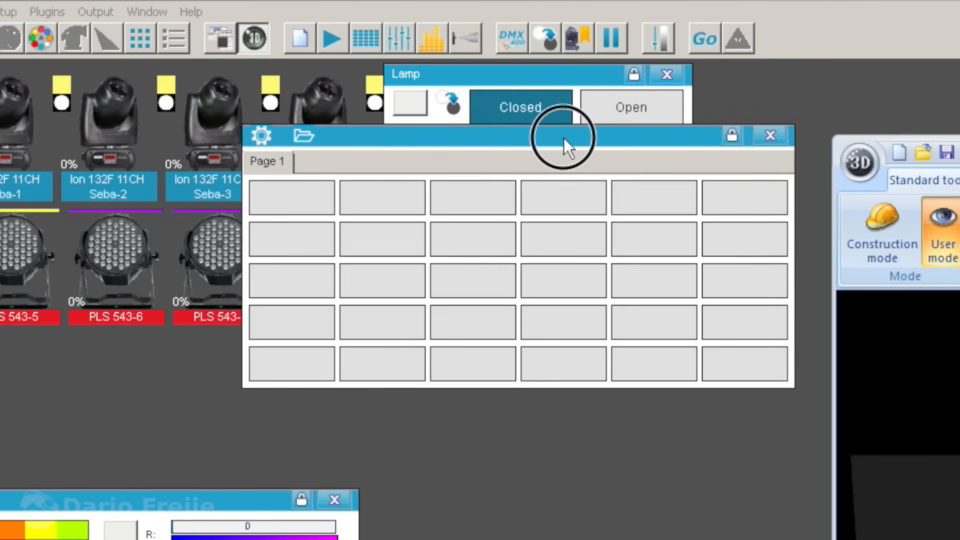
click(367, 40)
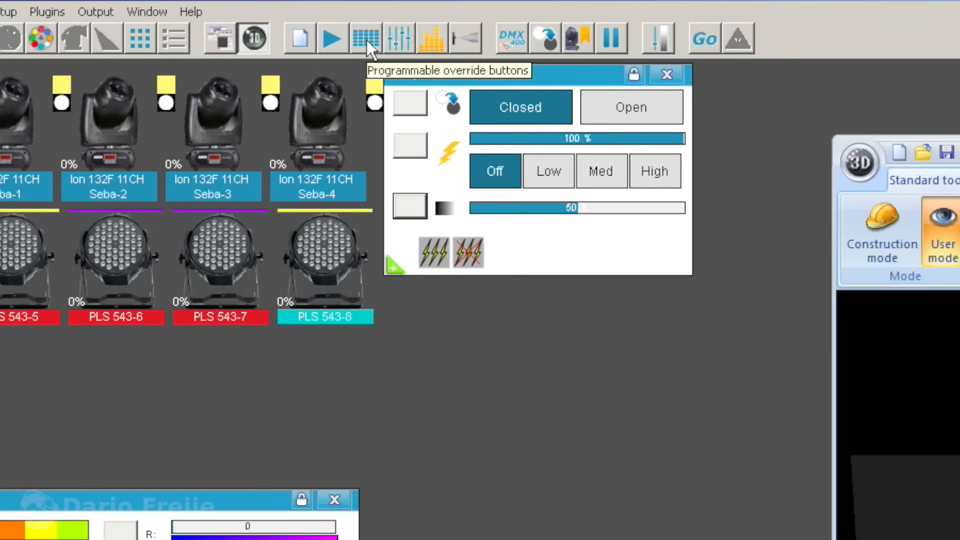
click(367, 40)
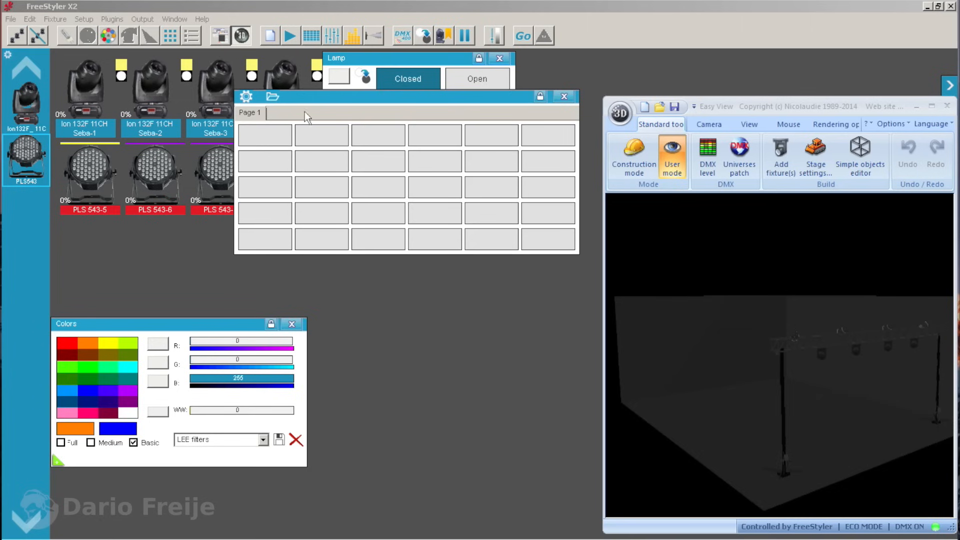
Run the Fiesta cue alongside the override buttons, stop it, and close the cue and override windows
click(290, 36)
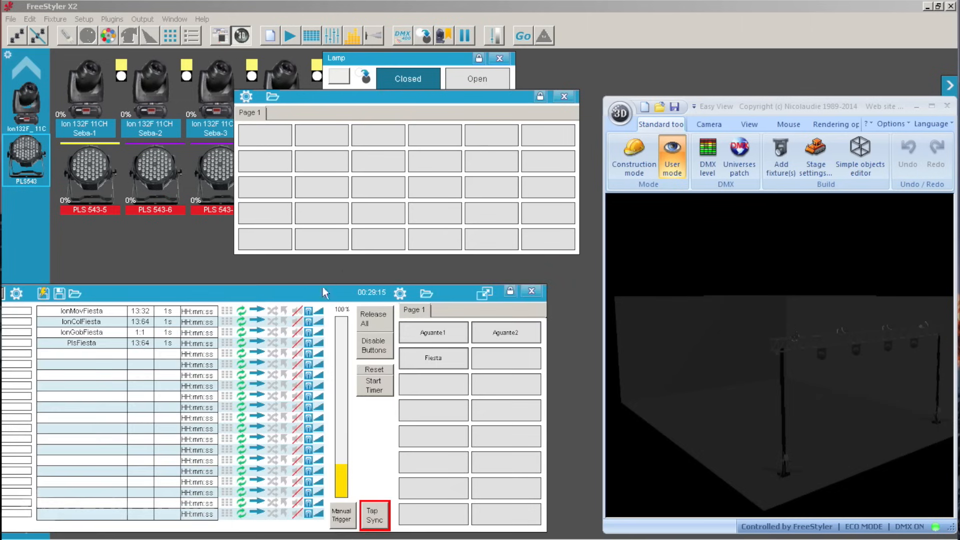
click(421, 359)
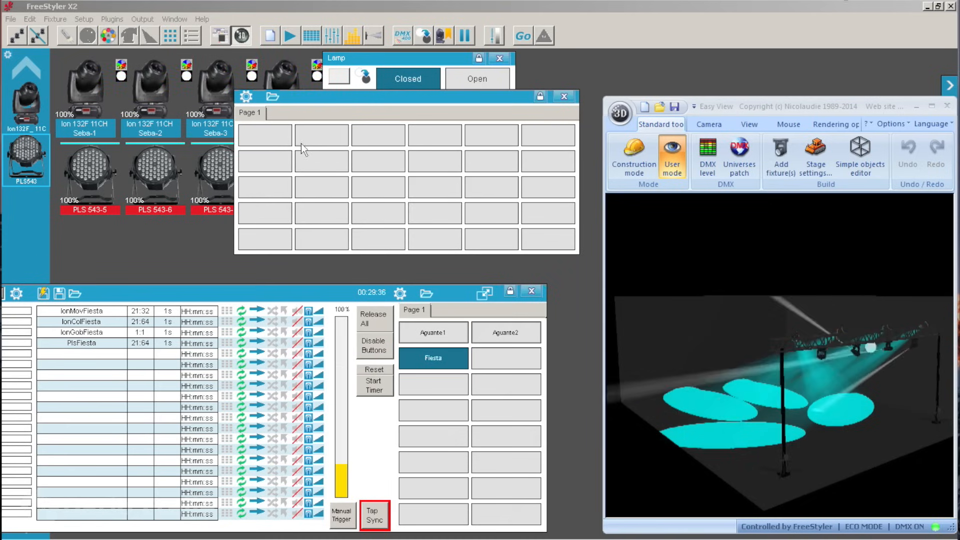
click(443, 359)
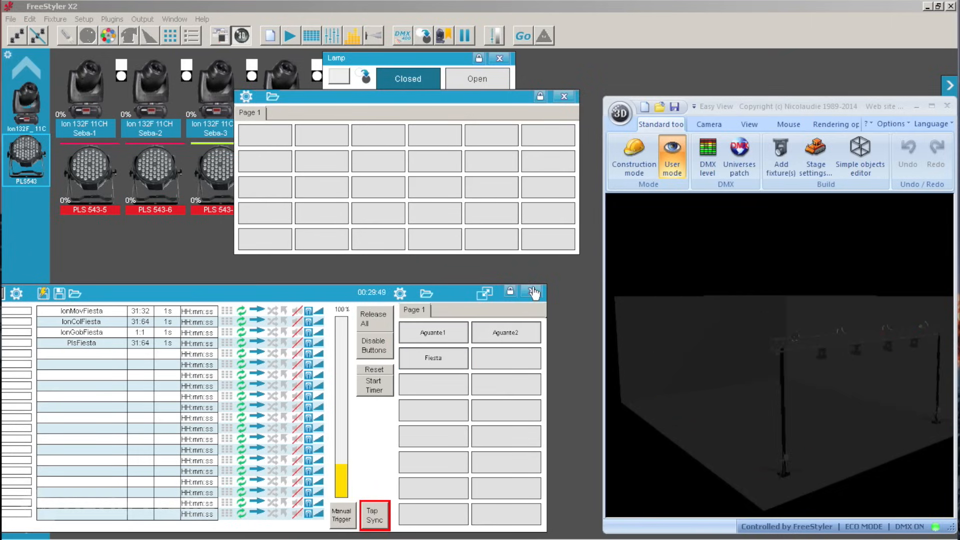
click(532, 292)
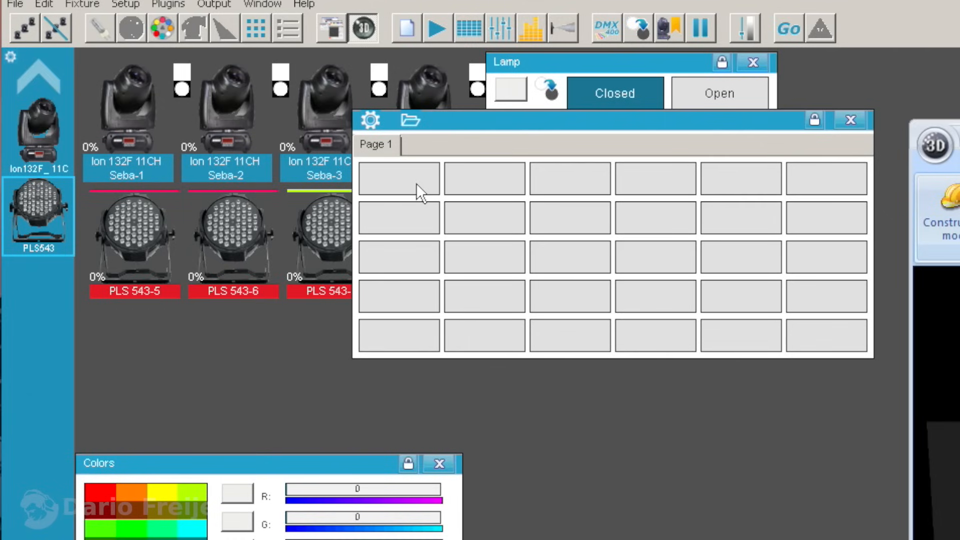
click(851, 120)
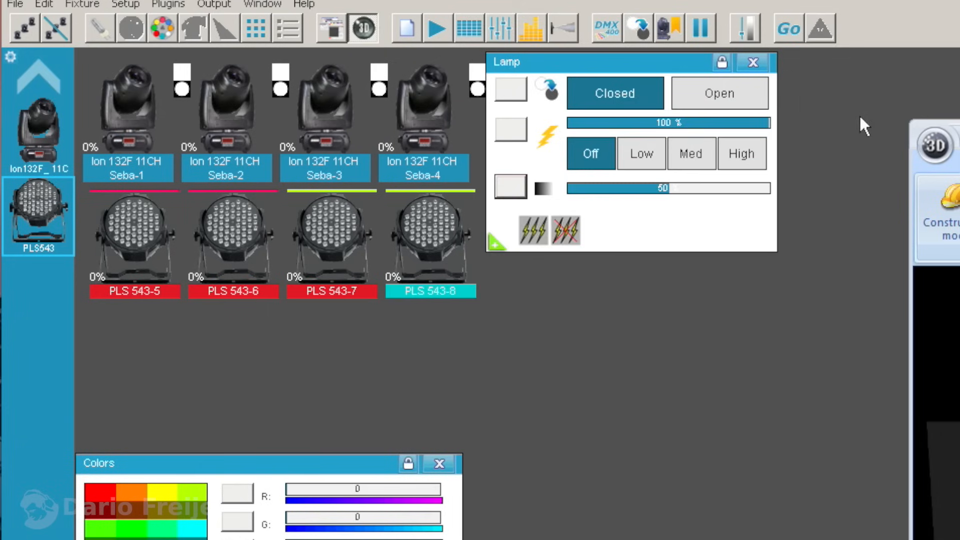
Start a new sequence with the Ion heads' shutter open, strobe at Med and dimmer at 100% set to snap
click(417, 25)
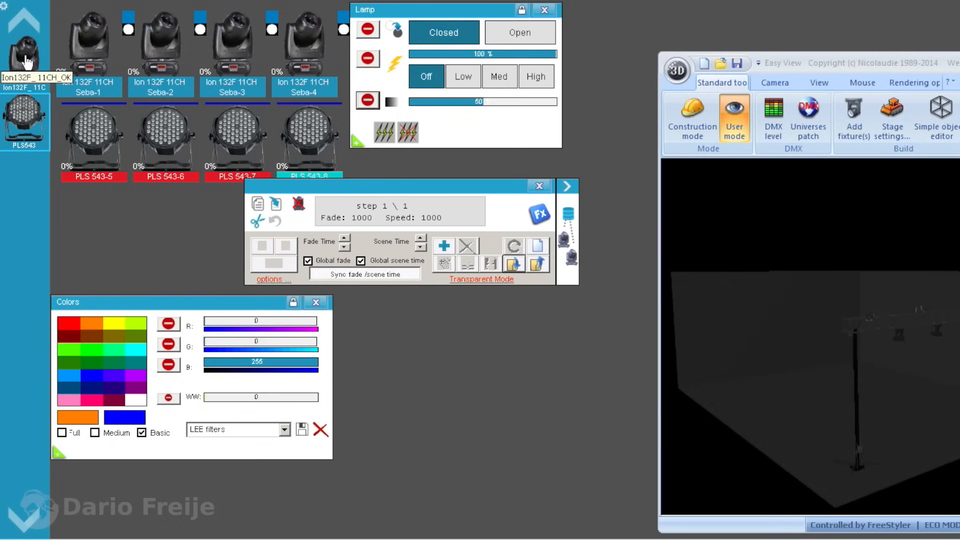
click(25, 62)
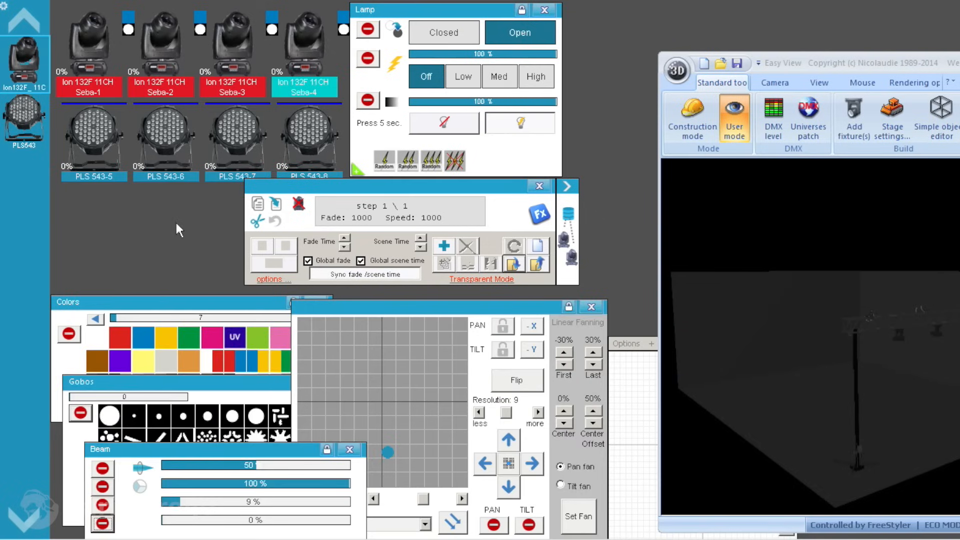
click(500, 79)
drag(496, 102, 581, 103)
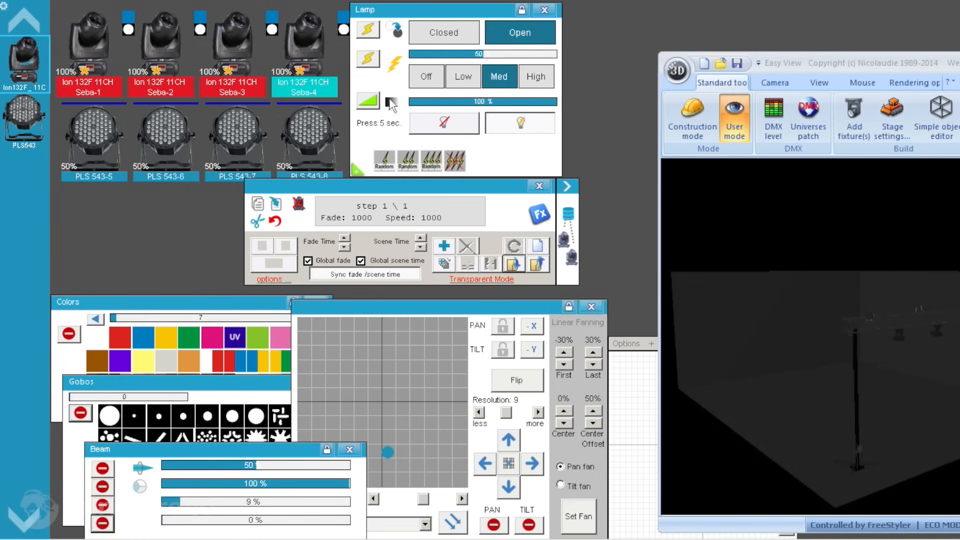
click(367, 102)
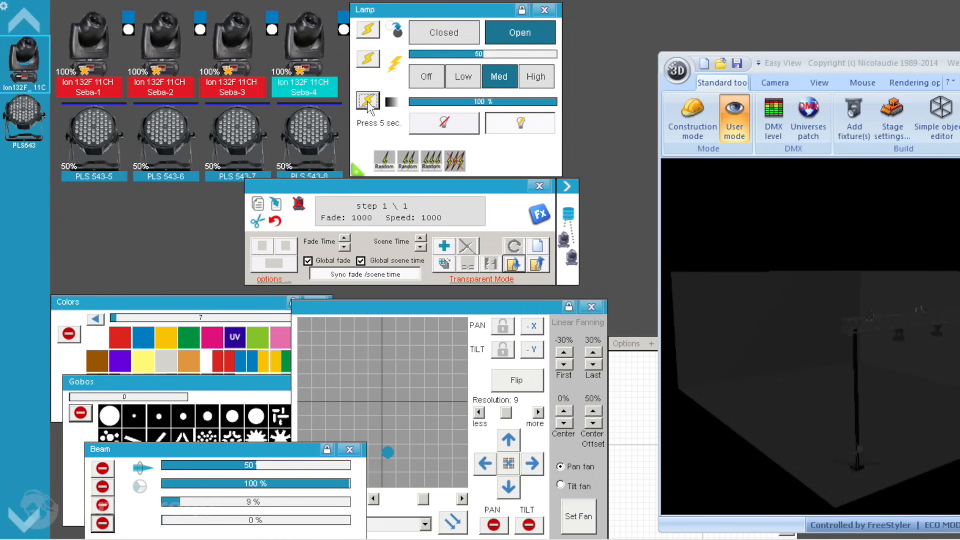
Set the Ion heads to white with the open gobo, prism at 100% and prism rotation at 0% set to snap
click(102, 349)
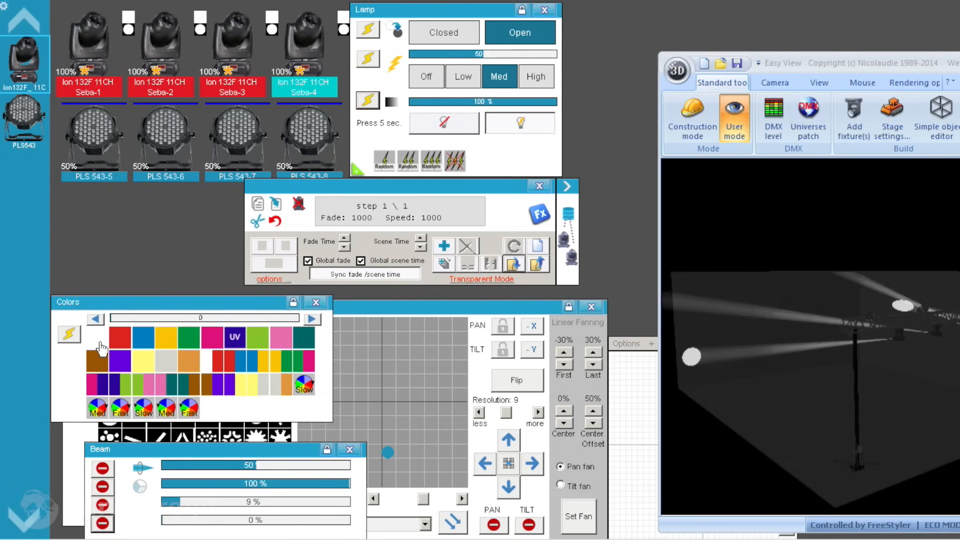
click(308, 486)
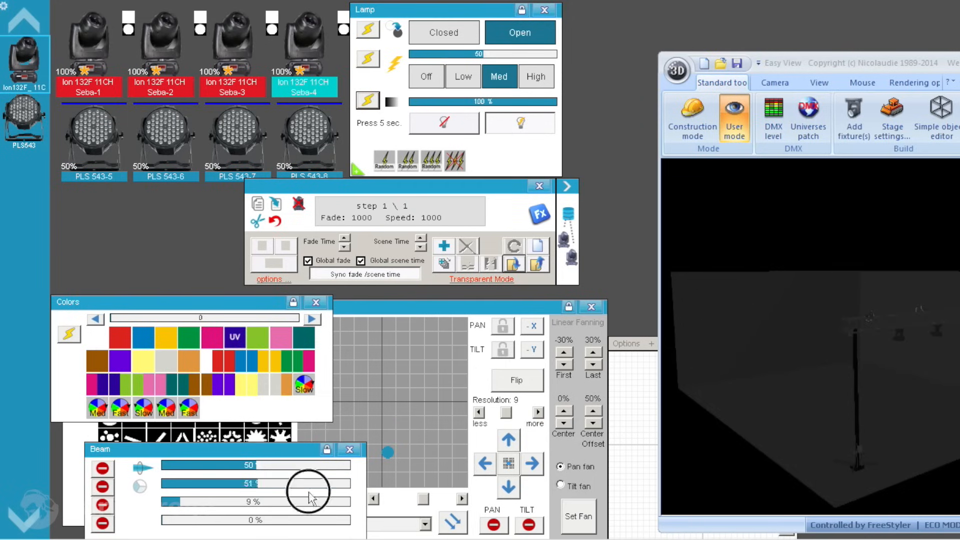
drag(310, 497, 386, 489)
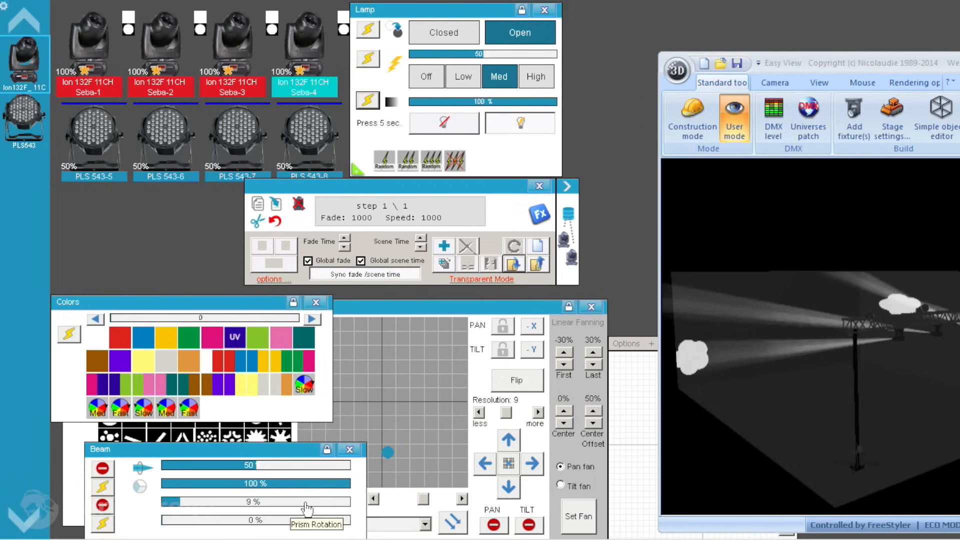
click(165, 503)
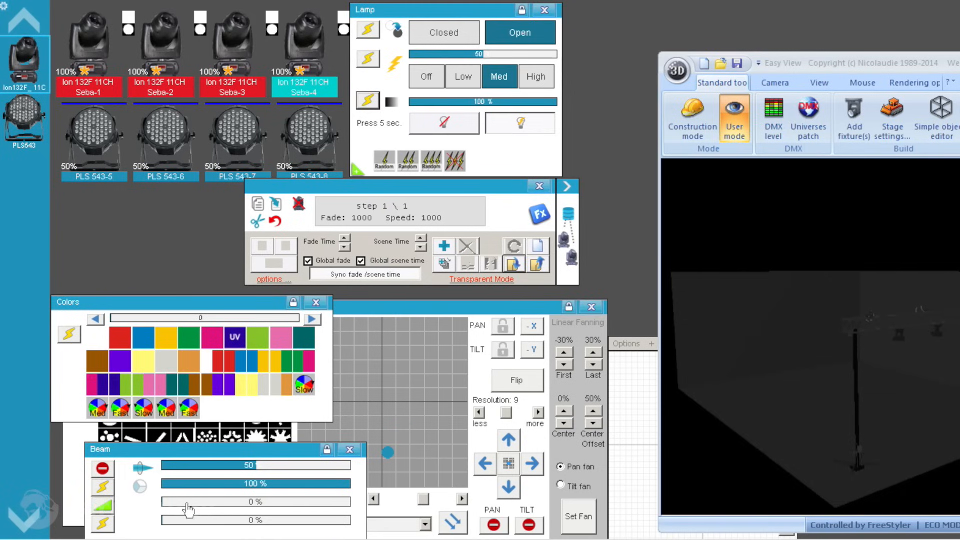
click(103, 506)
click(74, 453)
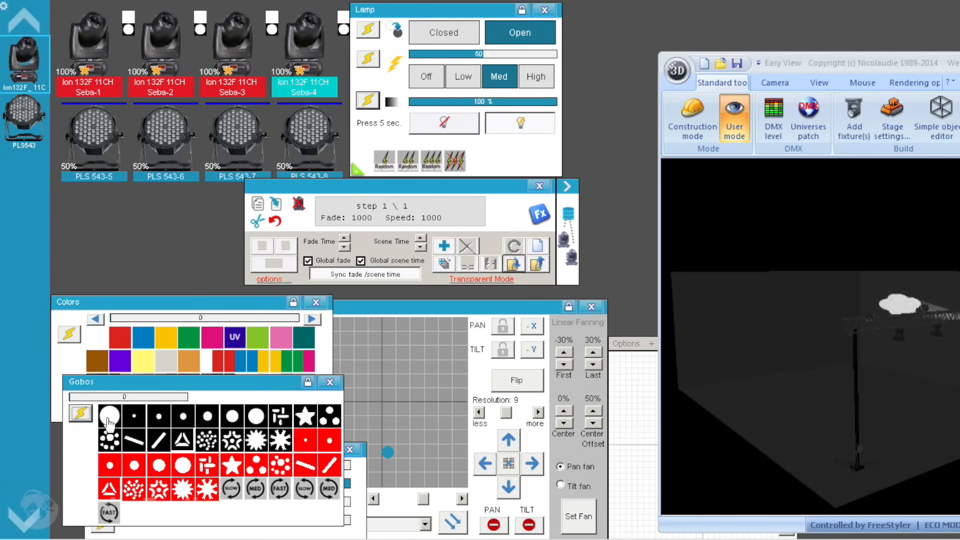
click(109, 423)
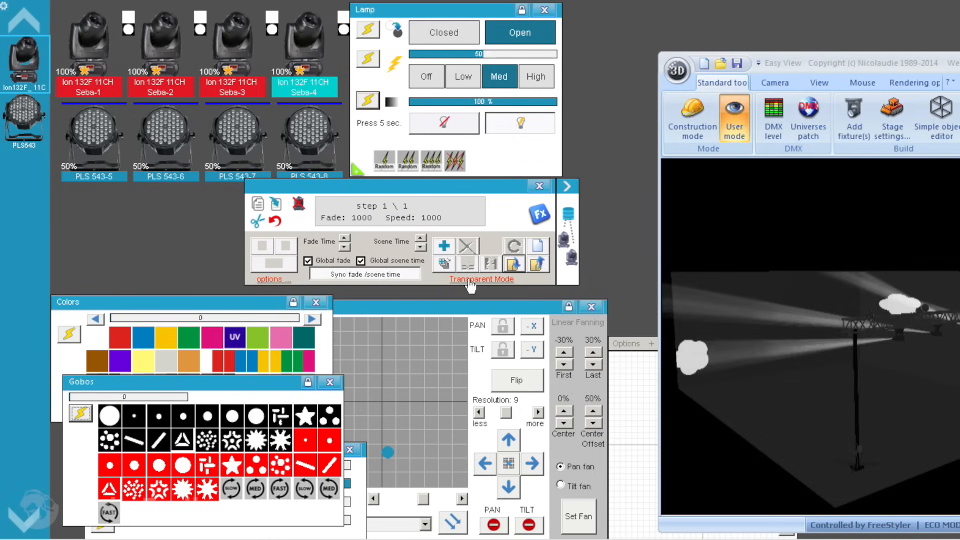
Select only the PLS543 fixtures and set their shutter open with the strobe at Med
click(22, 72)
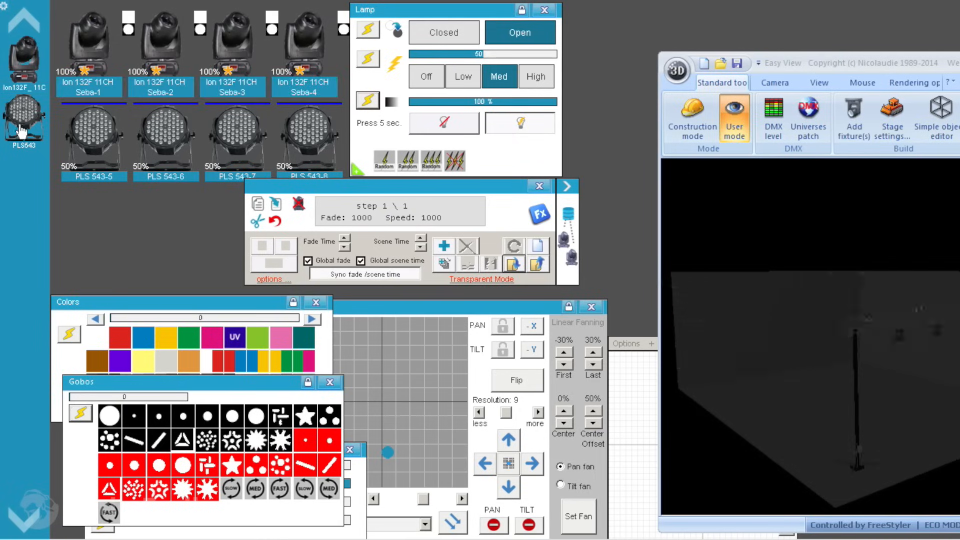
click(23, 129)
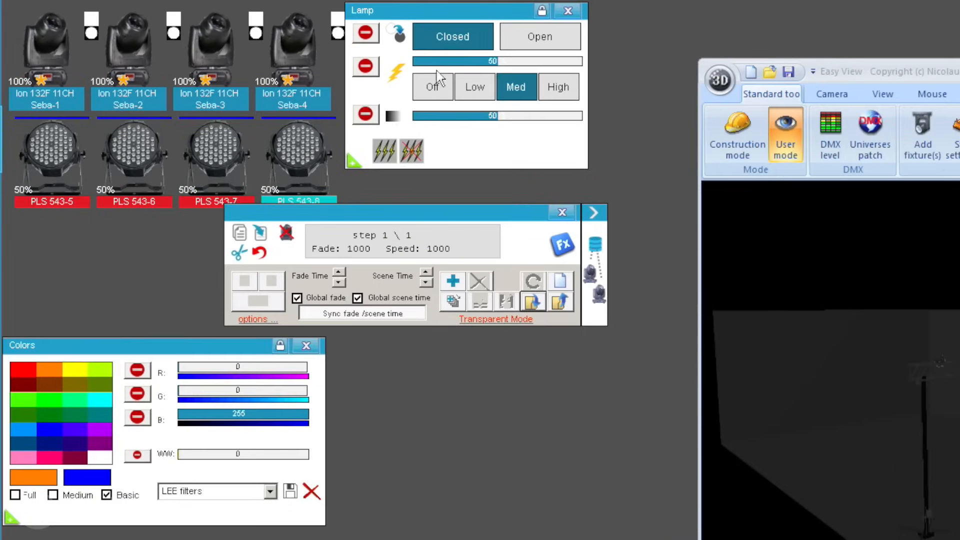
click(525, 38)
click(524, 85)
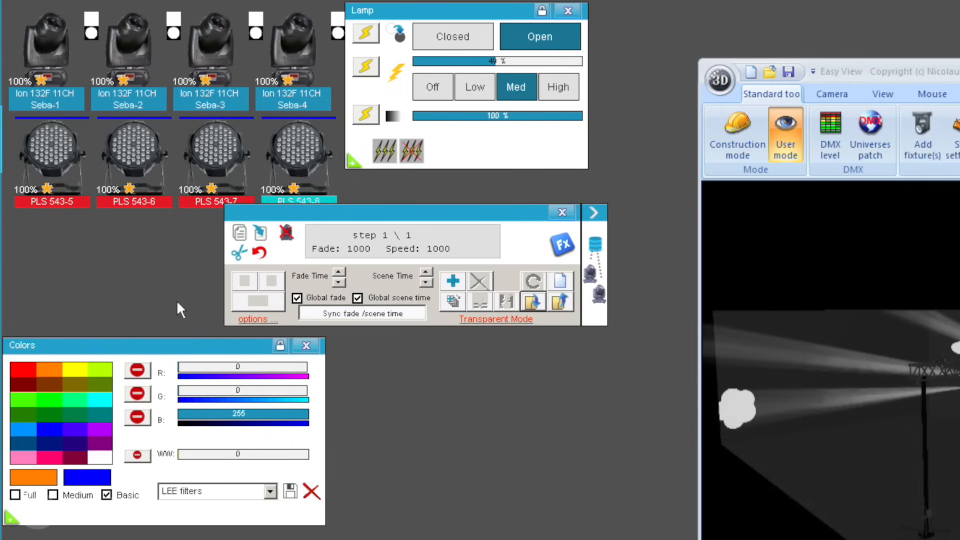
Set the PLS543 fixtures' red, green, blue and WW channels to 255, with all four switched to snap
click(137, 371)
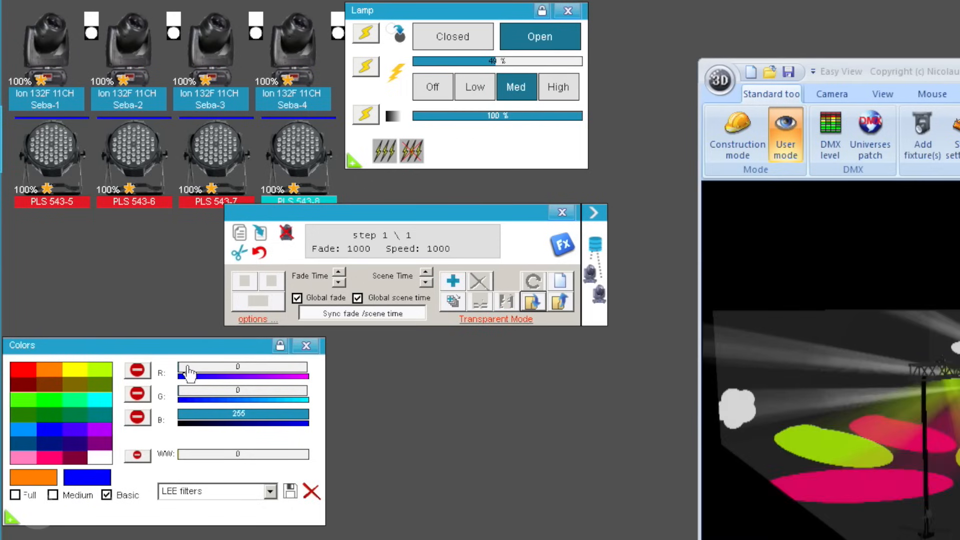
click(300, 399)
drag(305, 454, 344, 452)
click(137, 454)
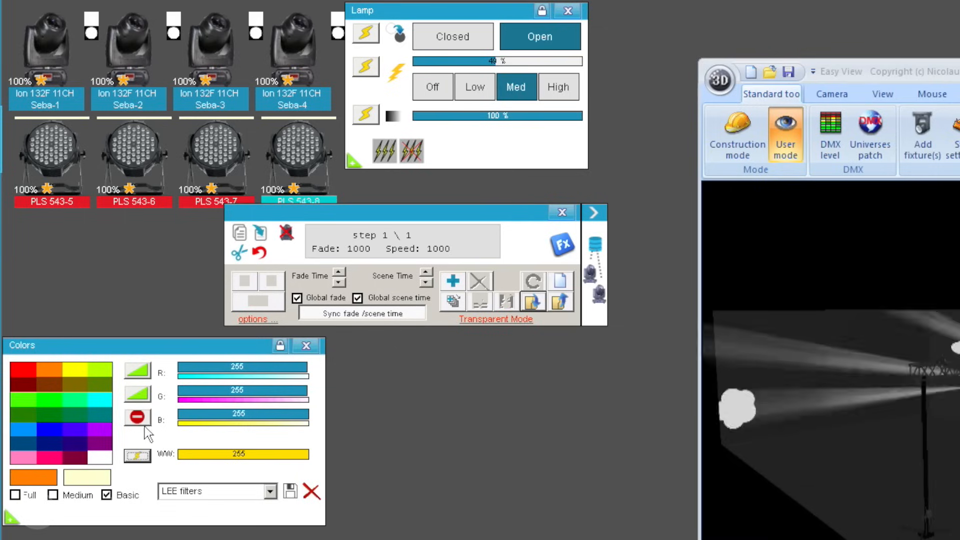
click(138, 418)
click(138, 394)
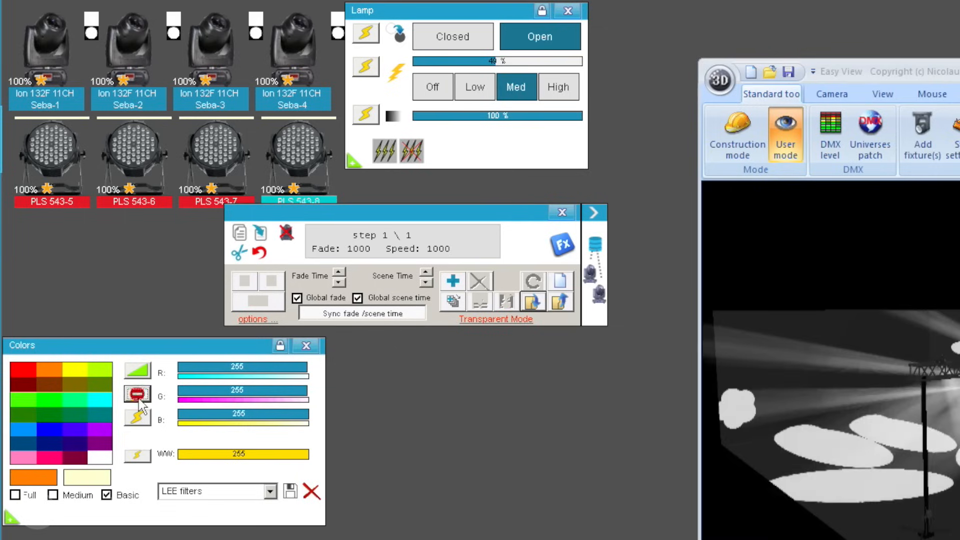
click(138, 373)
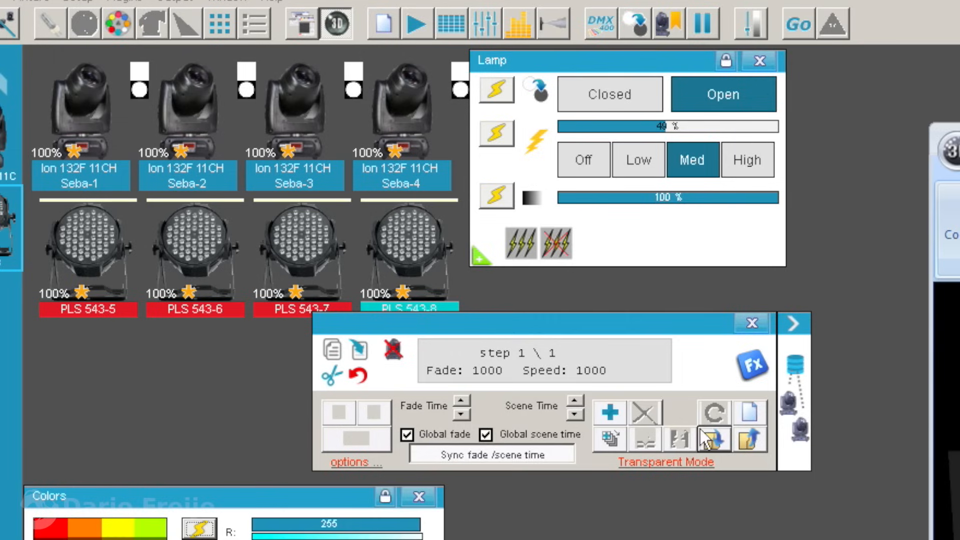
Save the white strobe sequence under the name Flash
click(710, 440)
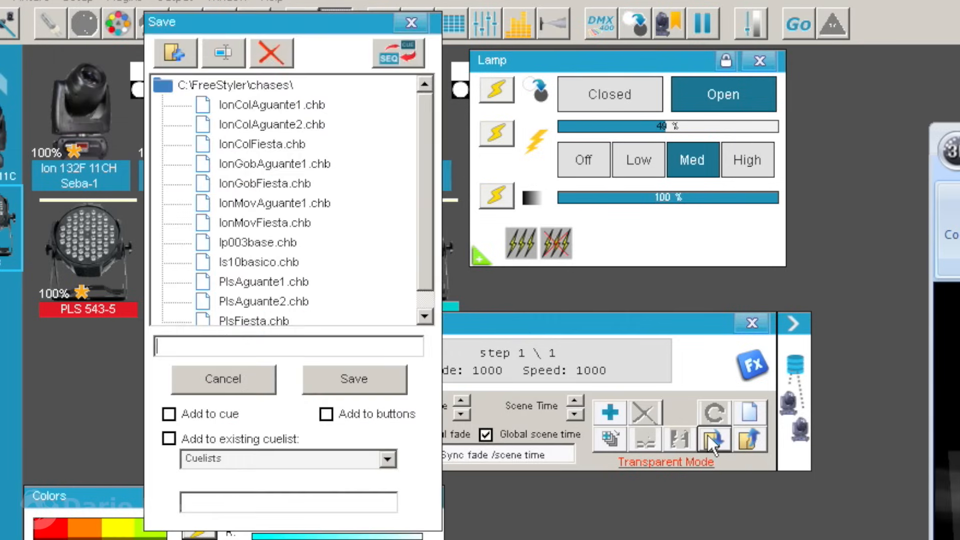
text(Flash)
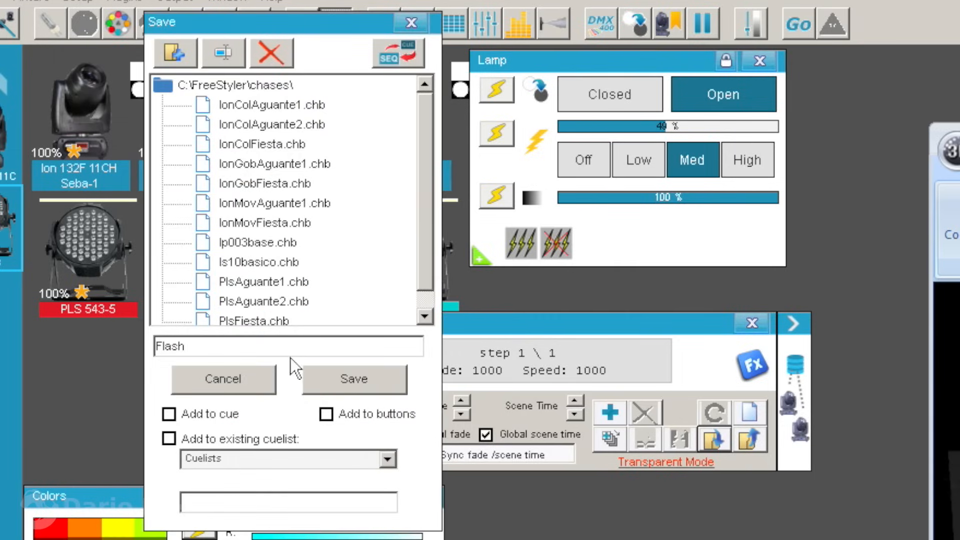
click(346, 372)
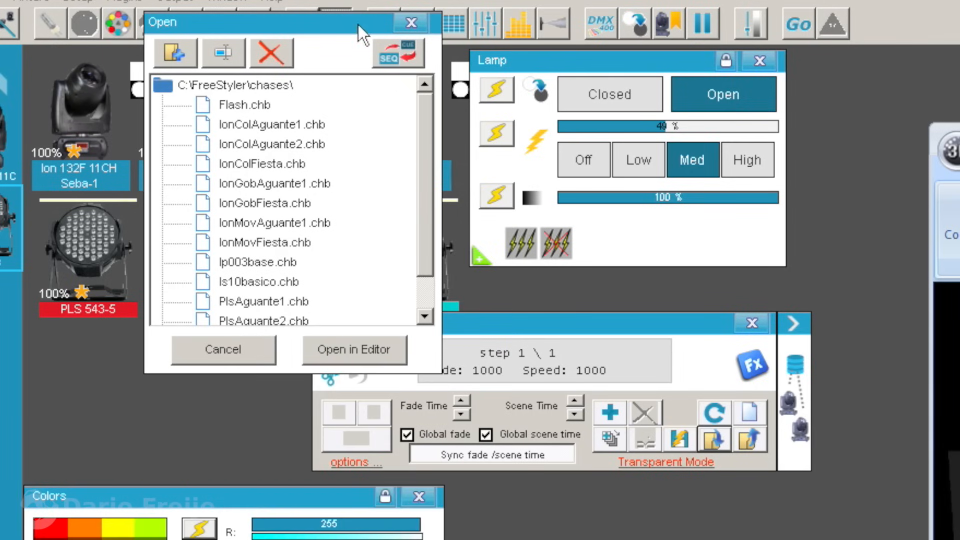
Close the sequence editor, bring up the override buttons, and assign Flash.chb to the first one on Page 1
drag(359, 25, 232, 96)
click(751, 325)
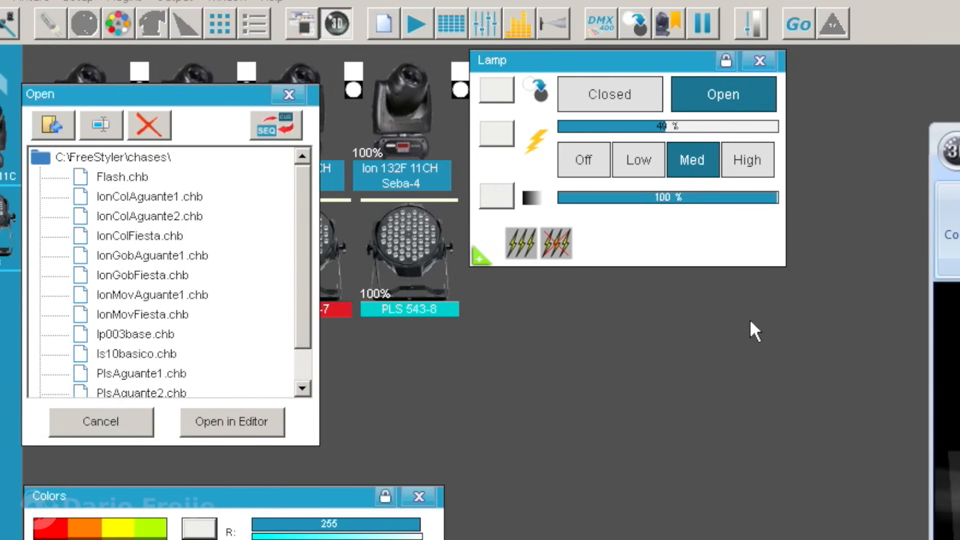
click(458, 20)
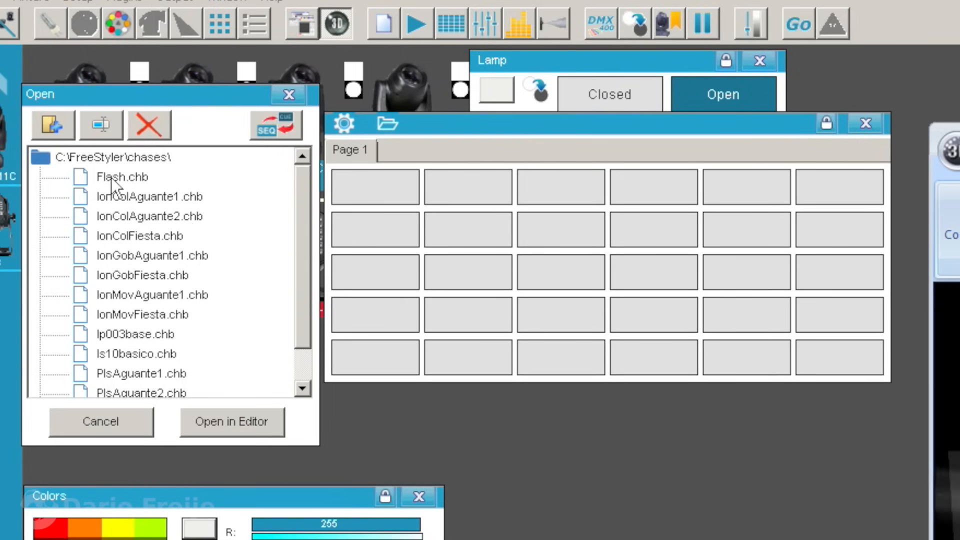
drag(113, 178, 393, 188)
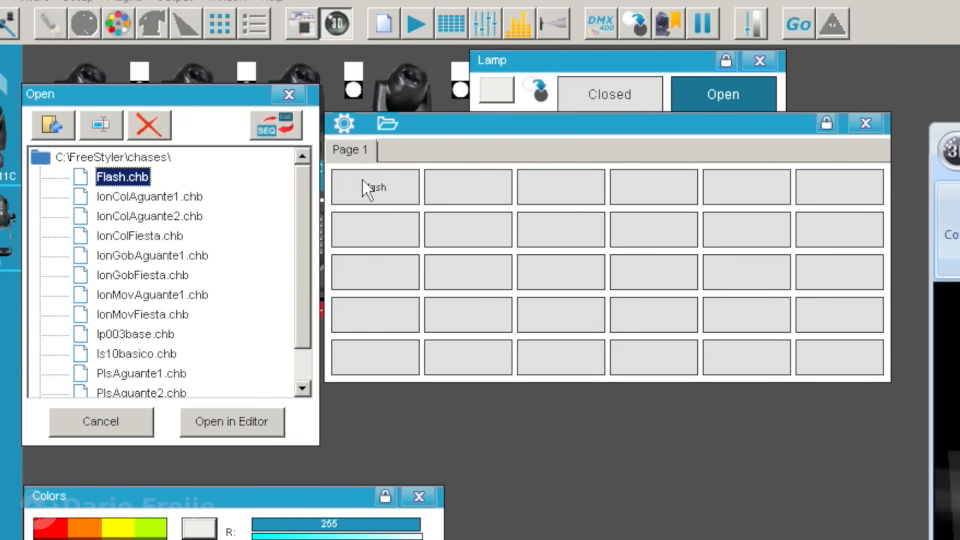
Try the Flash button option on the Flash override, and switch that option back off
right_click(393, 185)
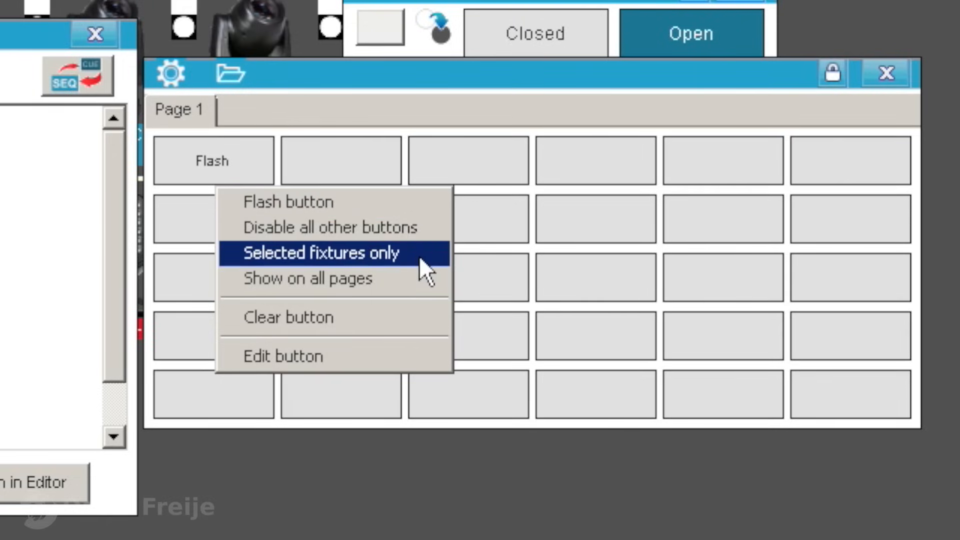
click(315, 206)
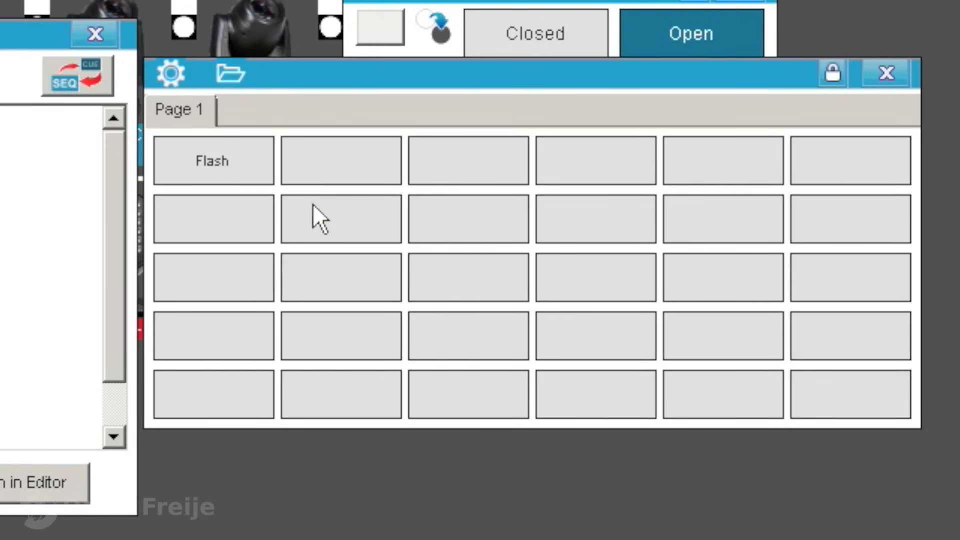
click(232, 161)
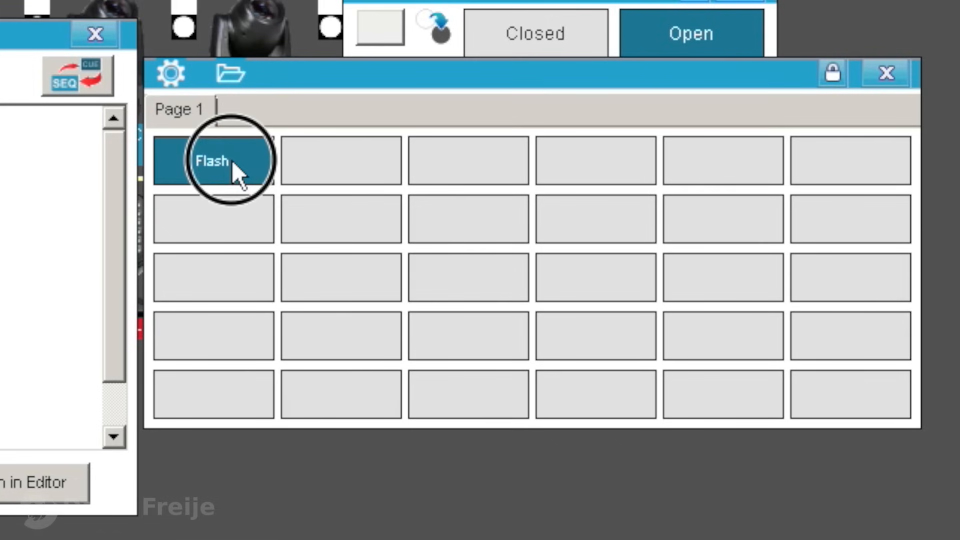
right_click(232, 160)
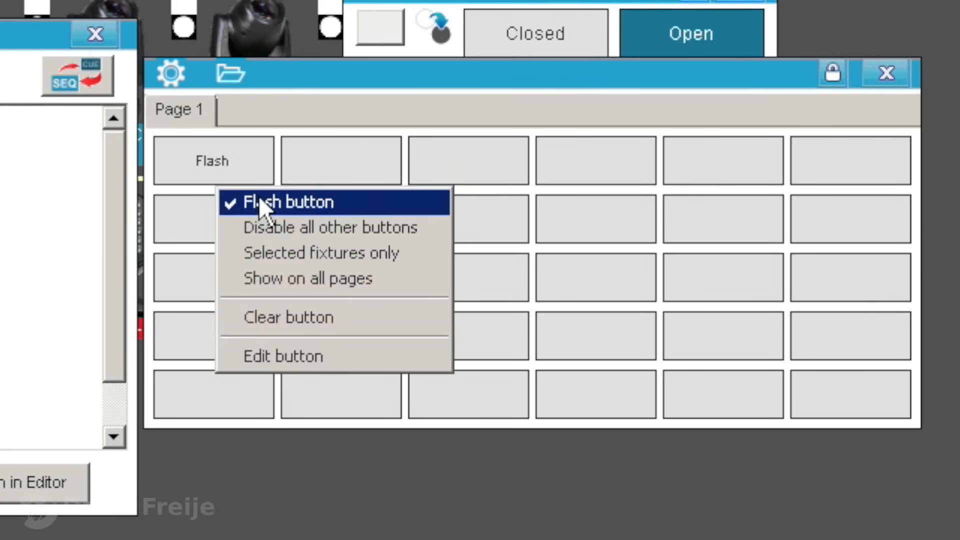
click(315, 206)
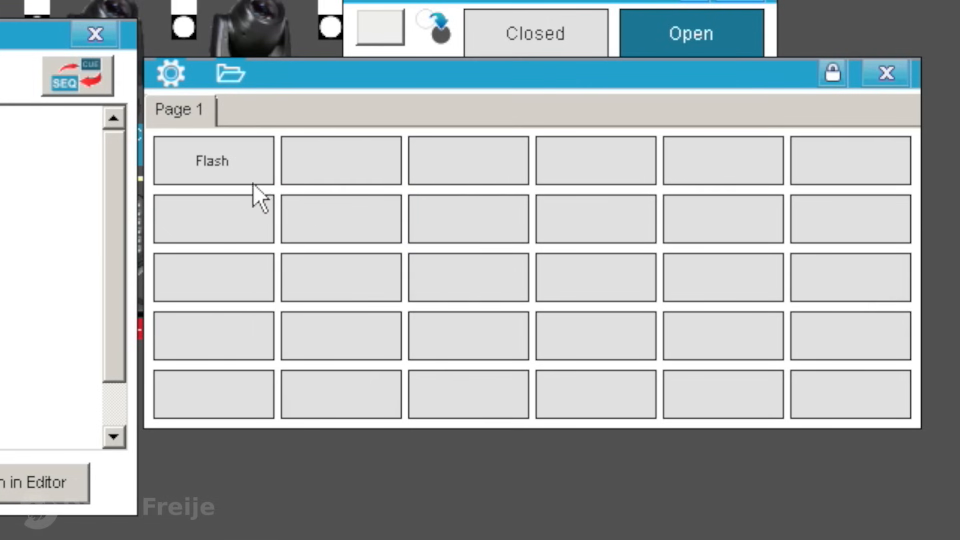
Test the Flash override by switching it on and off, and close the chase file list
click(231, 153)
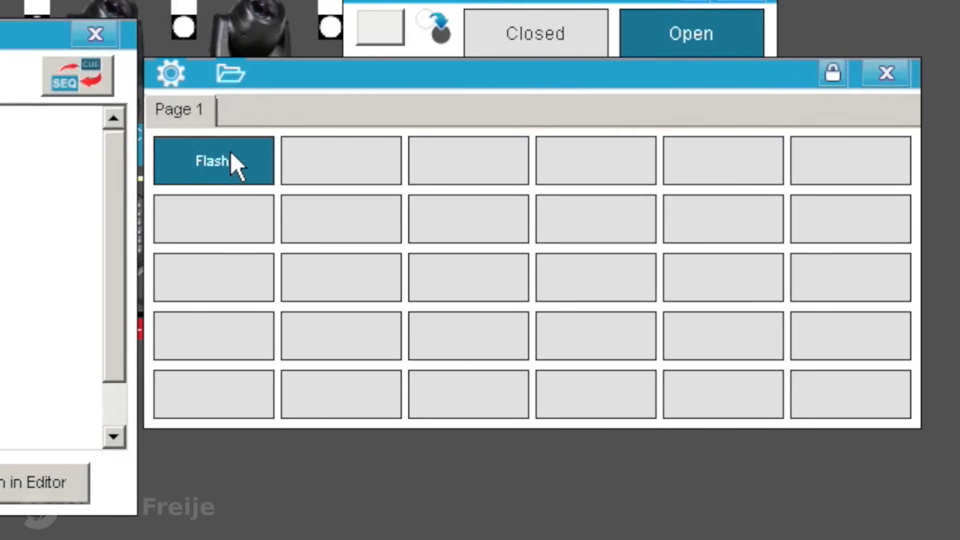
click(230, 151)
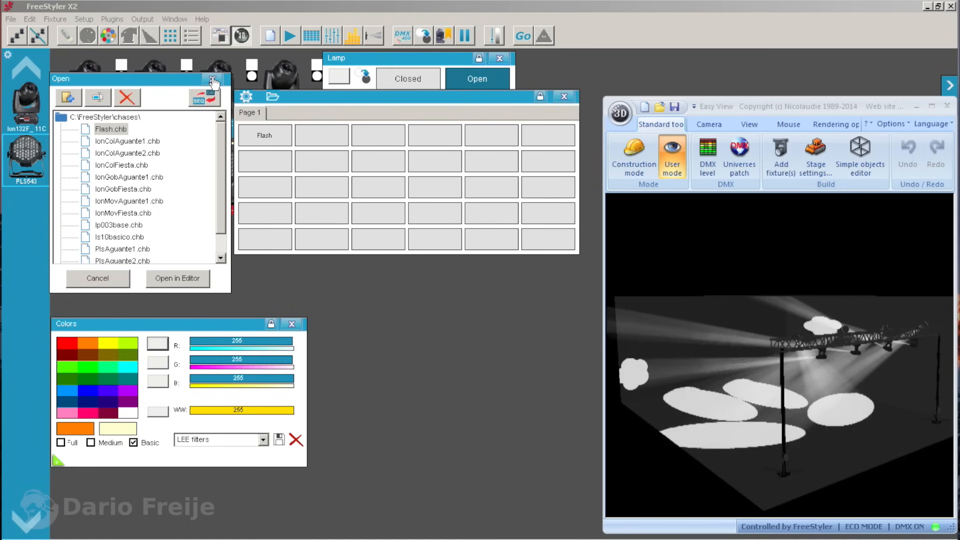
click(213, 80)
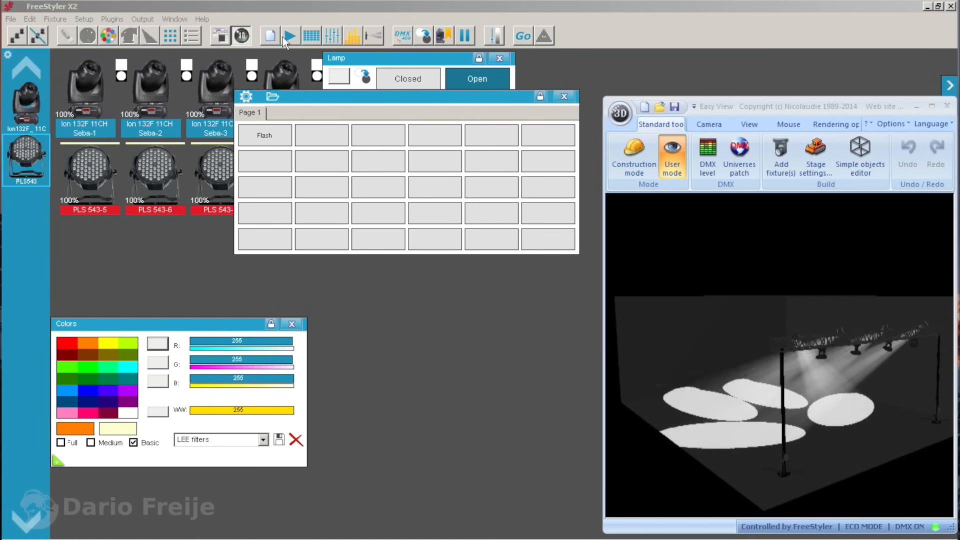
Run the Fiesta cue and test the Flash override on top of it, switching it on and off
click(295, 39)
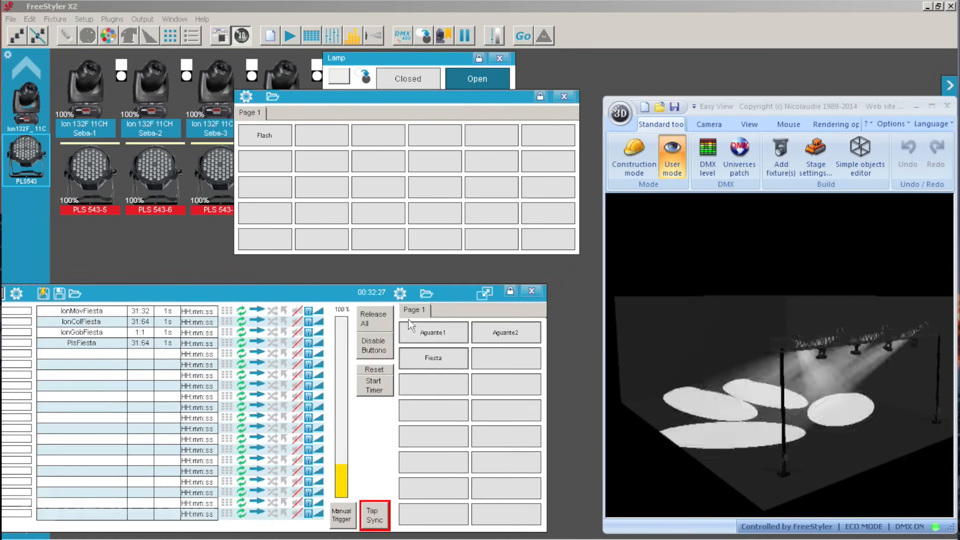
click(439, 359)
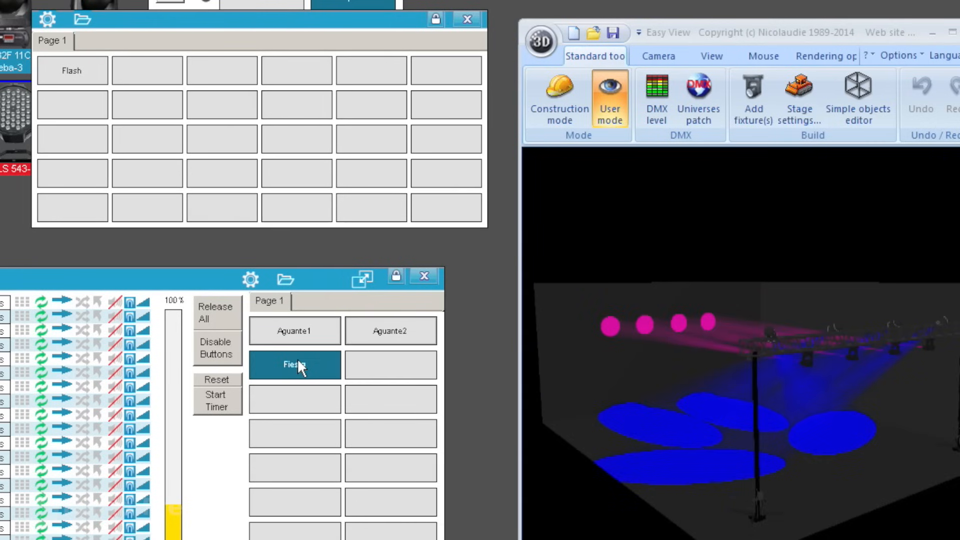
click(80, 72)
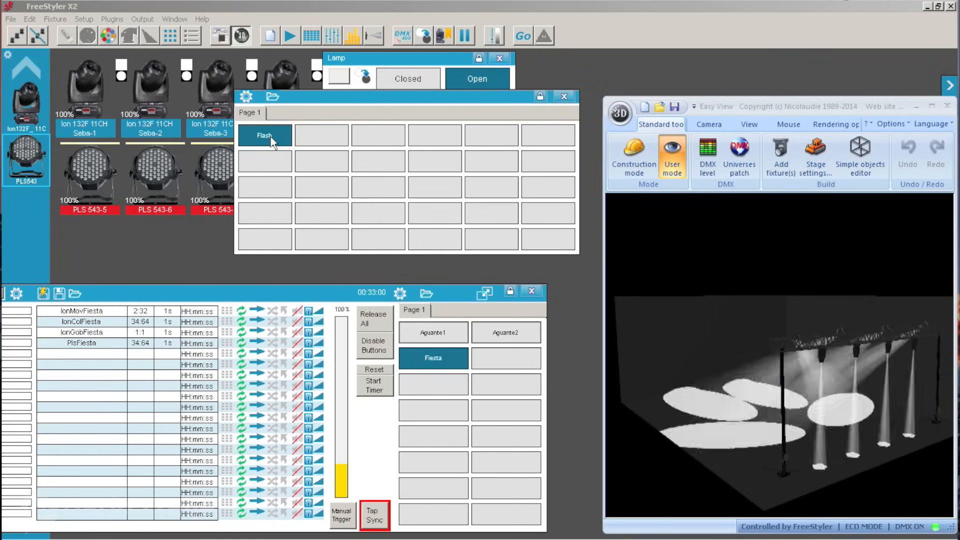
click(271, 136)
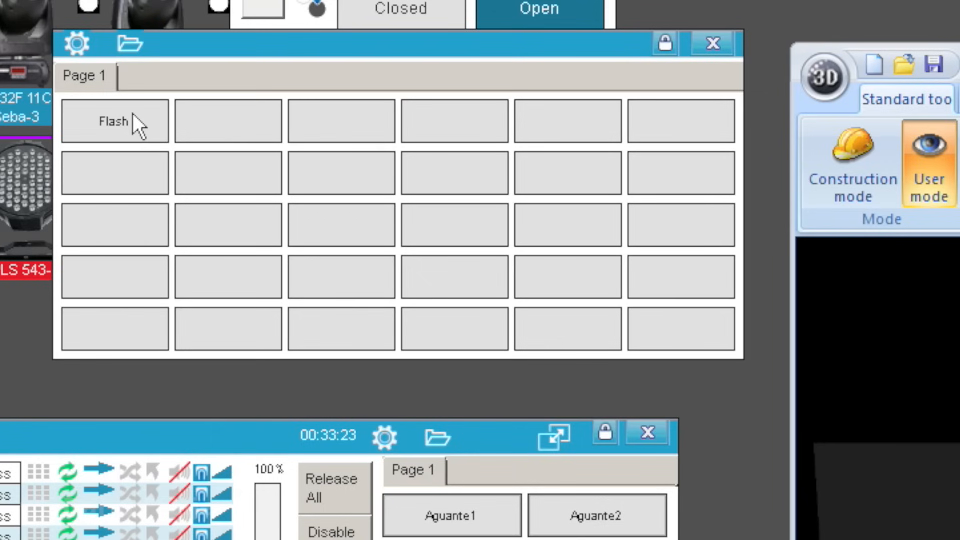
Open the Flash override's sequence for editing, close the cue window, and move the editor clear of the override buttons
right_click(274, 132)
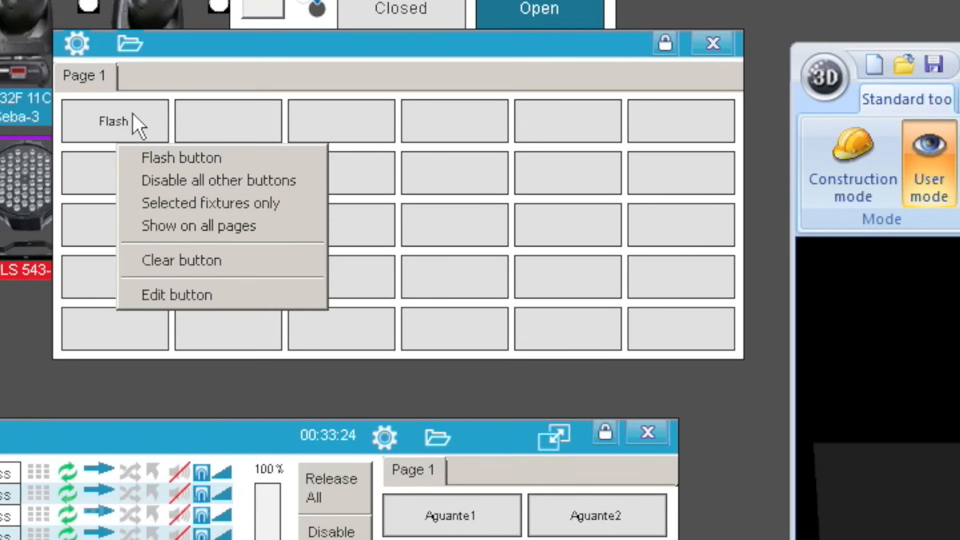
click(167, 295)
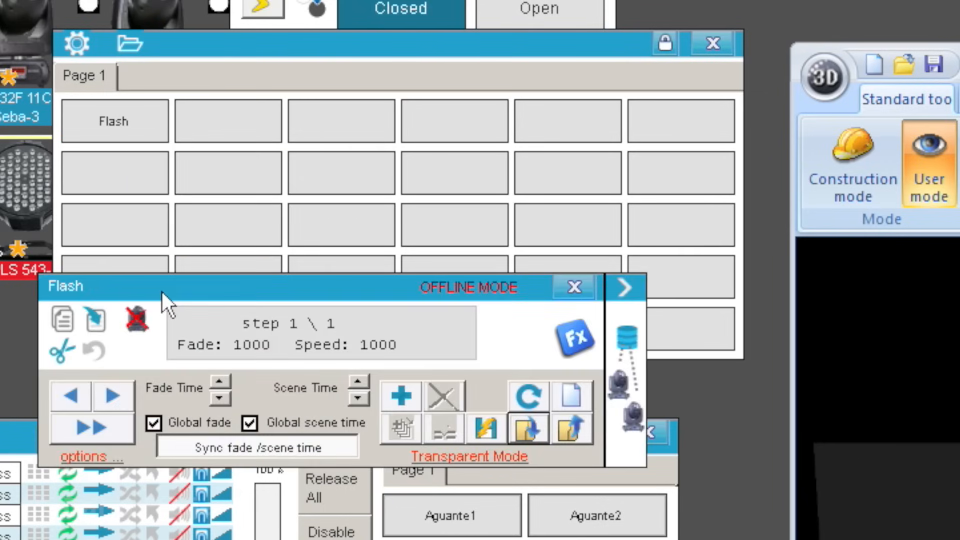
click(652, 432)
drag(233, 295, 327, 451)
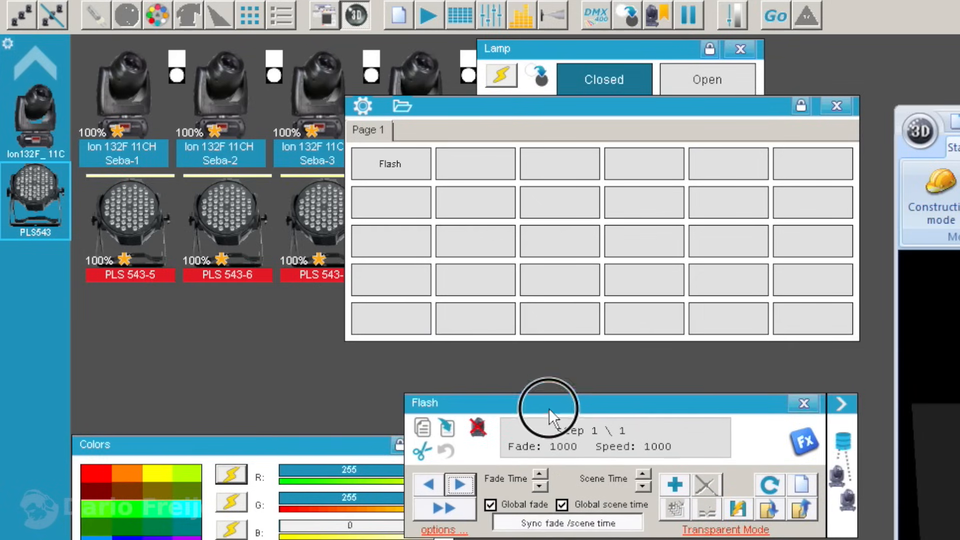
Set the strobe to High for the Ion heads and for the PLS543 fixtures
click(31, 106)
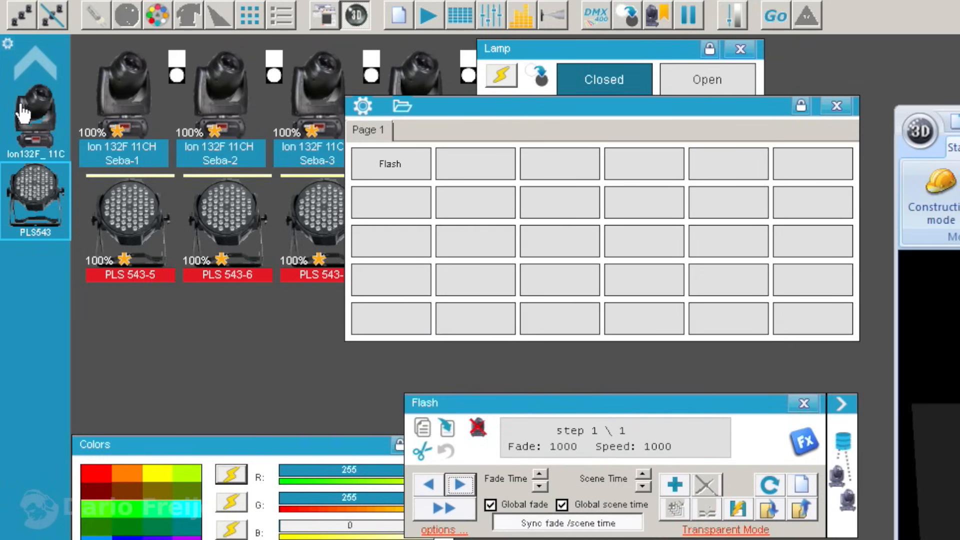
click(722, 137)
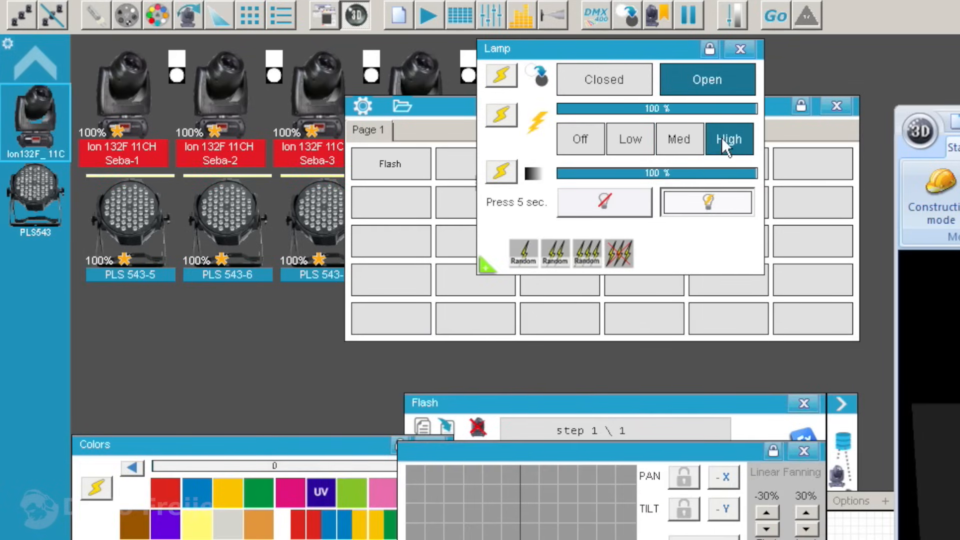
click(38, 205)
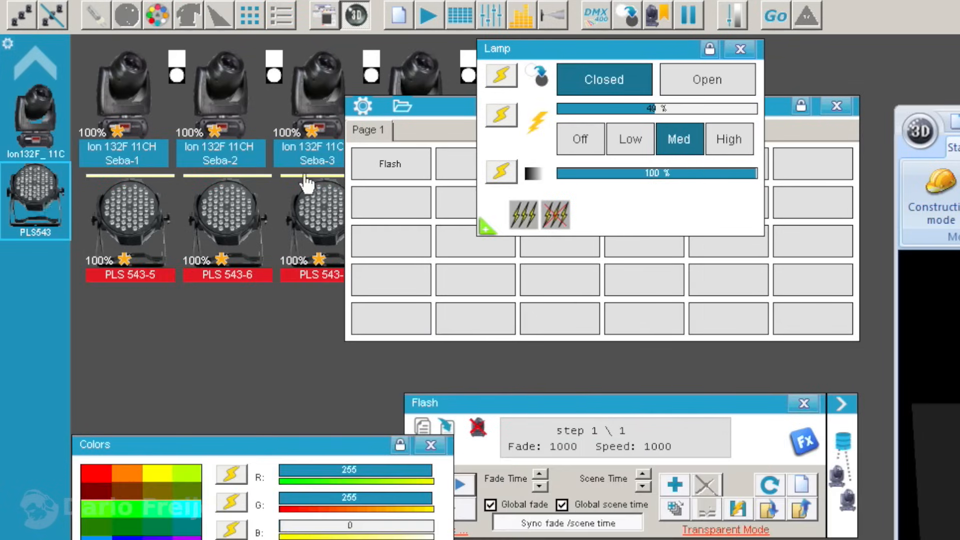
click(734, 140)
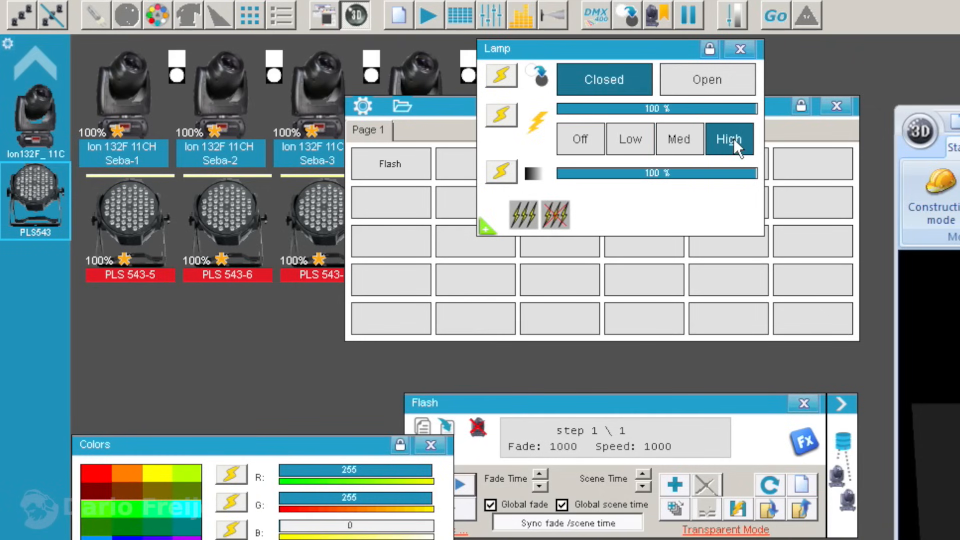
Save the edited strobe sequence as a separate chase named FlashFast.chb
click(767, 506)
drag(82, 374, 107, 374)
click(107, 374)
text(Fast.chb)
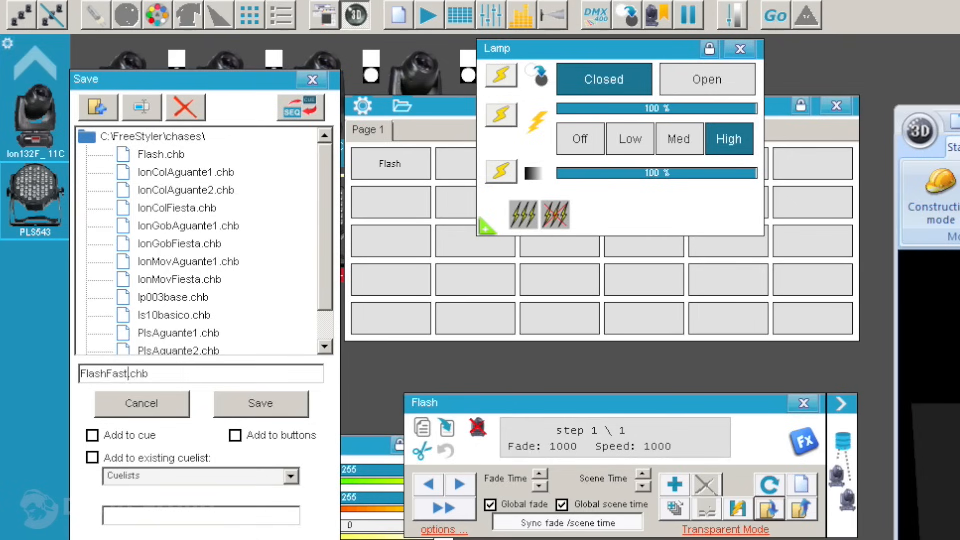
click(235, 409)
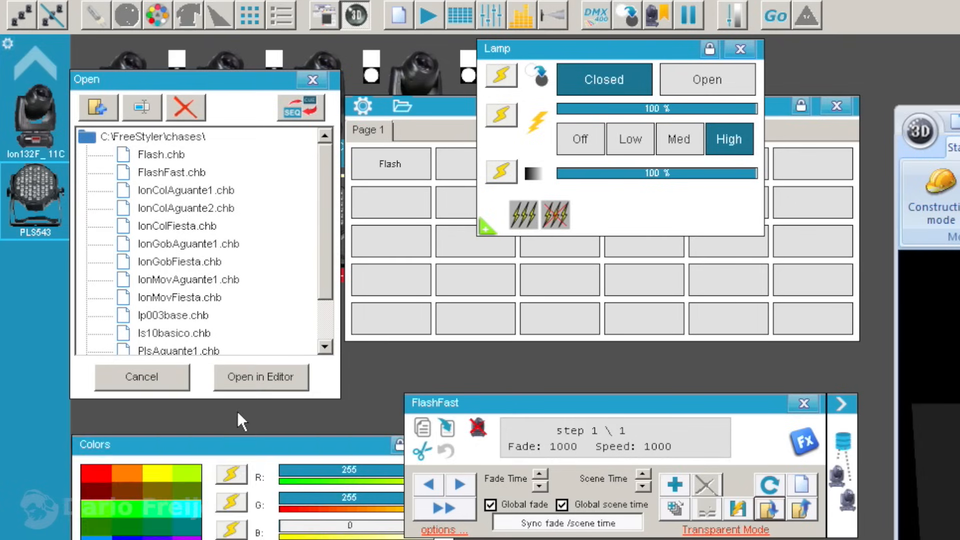
Close the sequence editor and assign FlashFast.chb to the second override button, beside Flash
click(803, 405)
drag(445, 107, 484, 245)
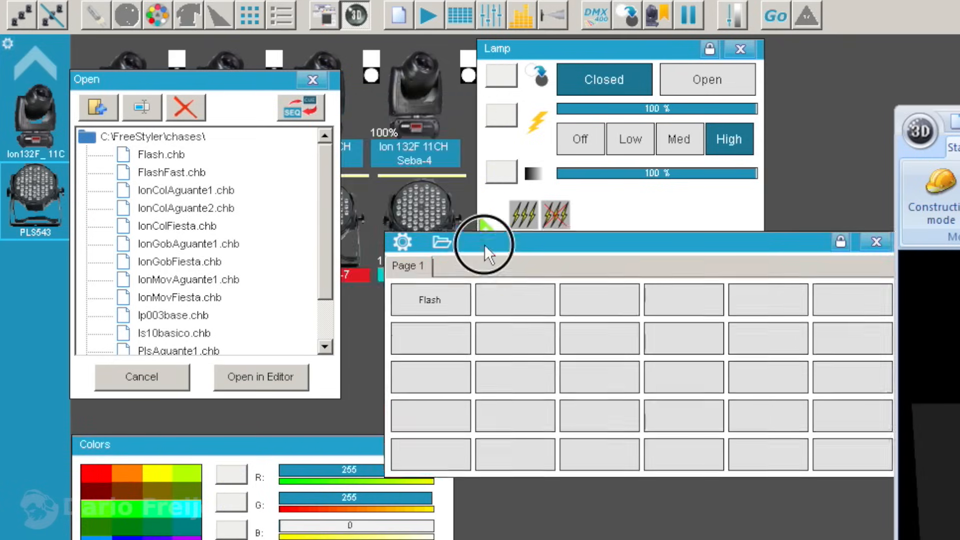
drag(157, 175, 520, 302)
Compare the two strobe overrides by activating FlashFast, switching to Flash, and returning to FlashFast
click(517, 303)
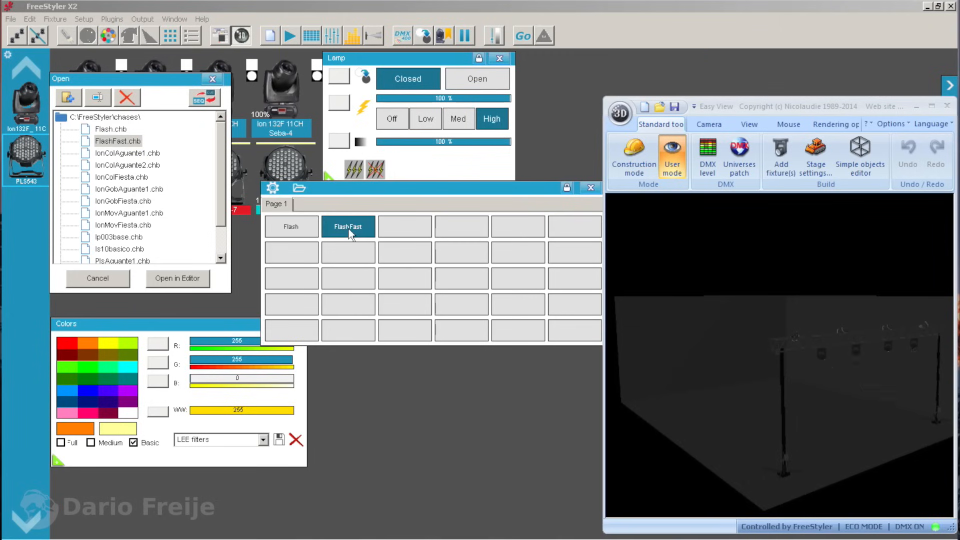
click(288, 225)
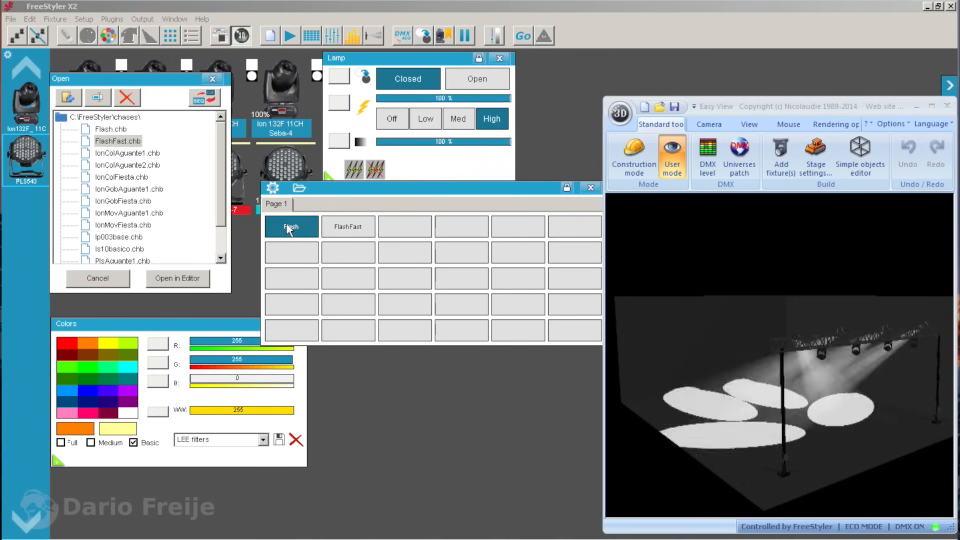
click(342, 226)
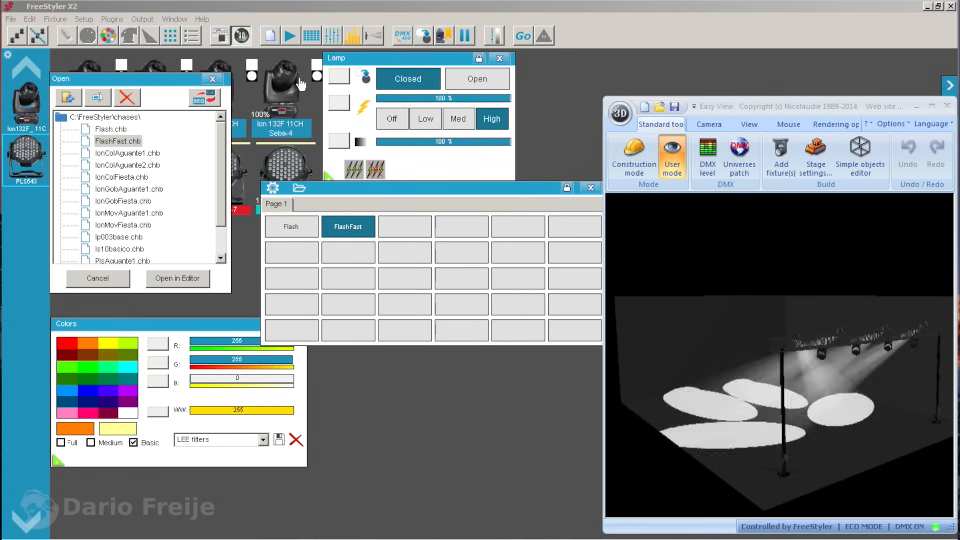
Run the Fiesta cue, switch the FlashFast override on and off over it, and release Fiesta and close the cue window
click(290, 37)
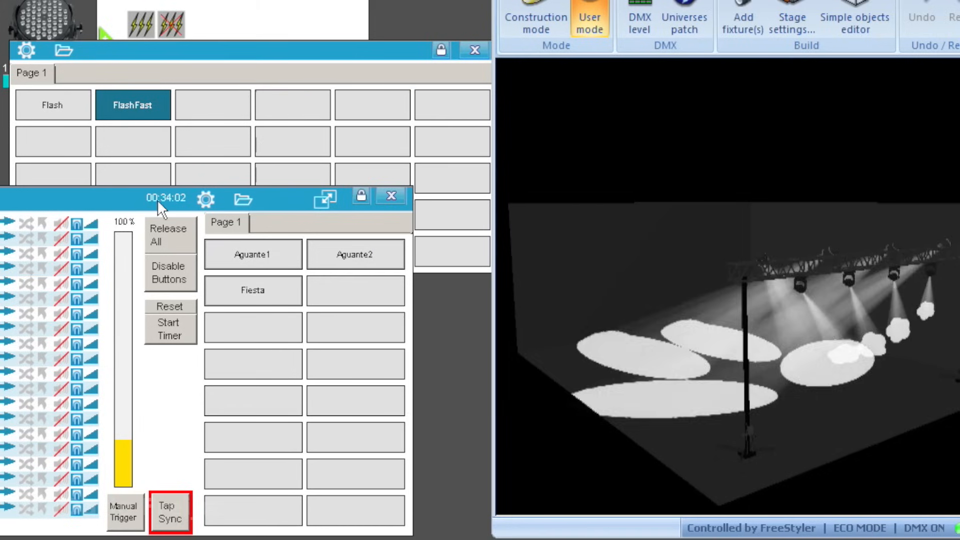
click(245, 294)
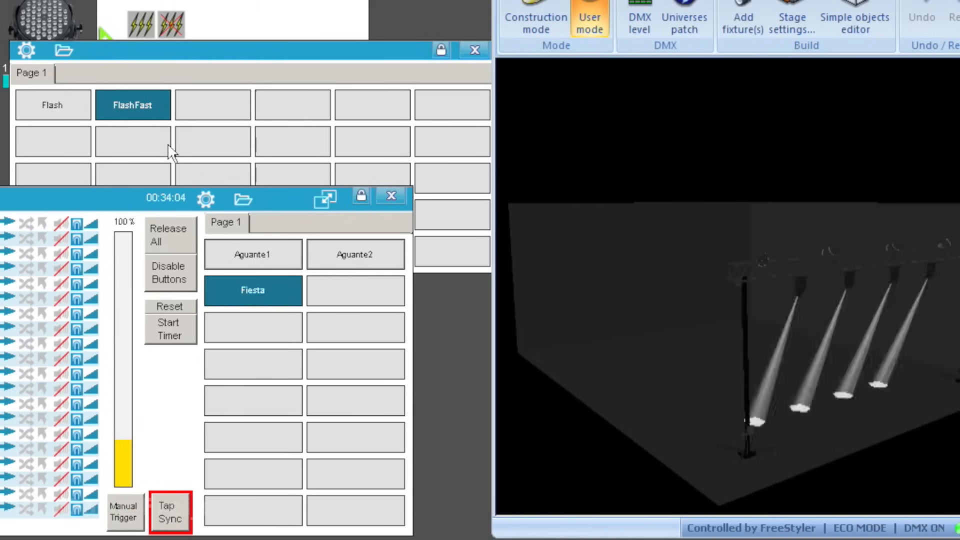
click(133, 103)
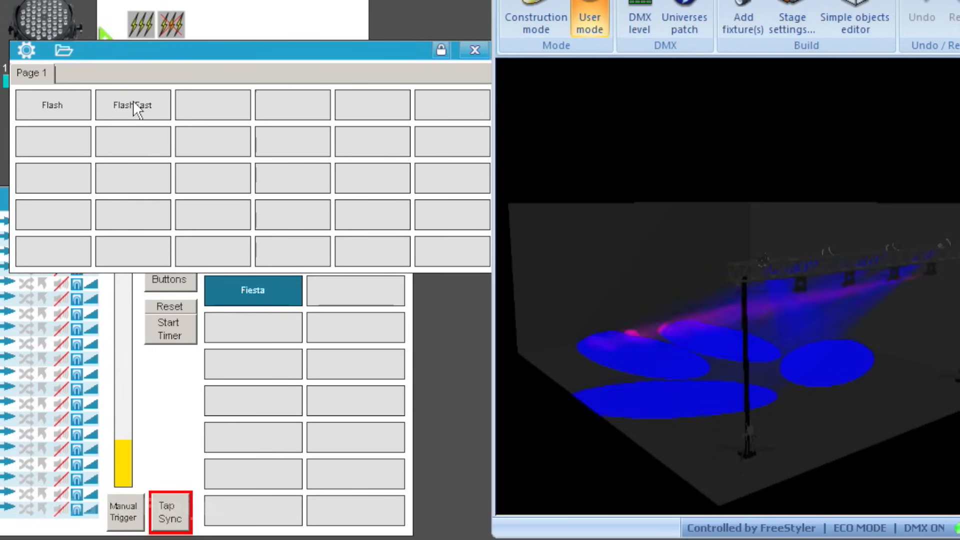
click(135, 105)
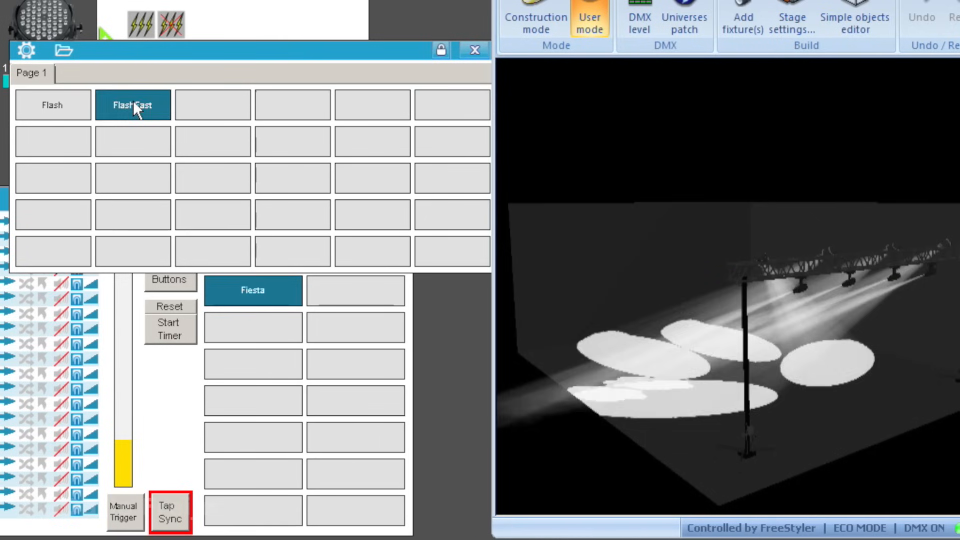
click(134, 104)
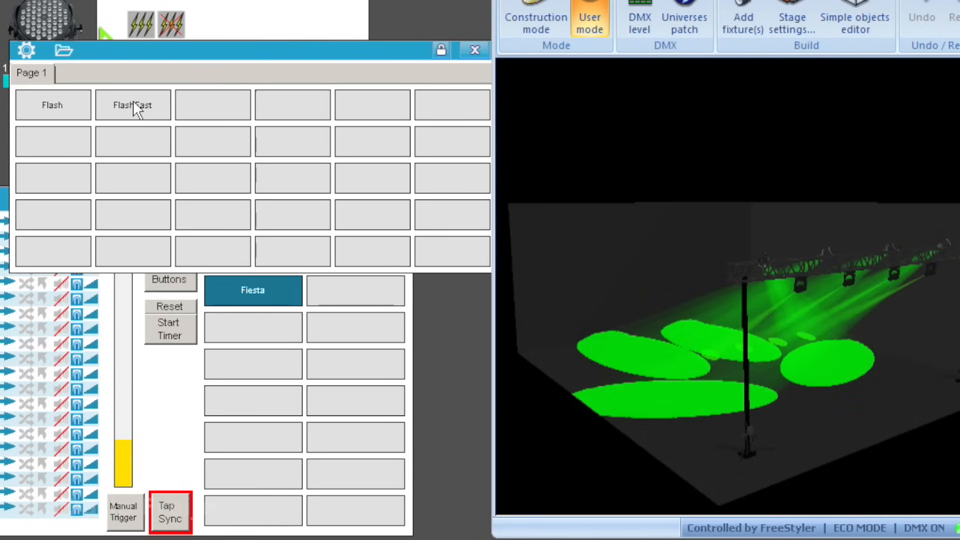
click(134, 105)
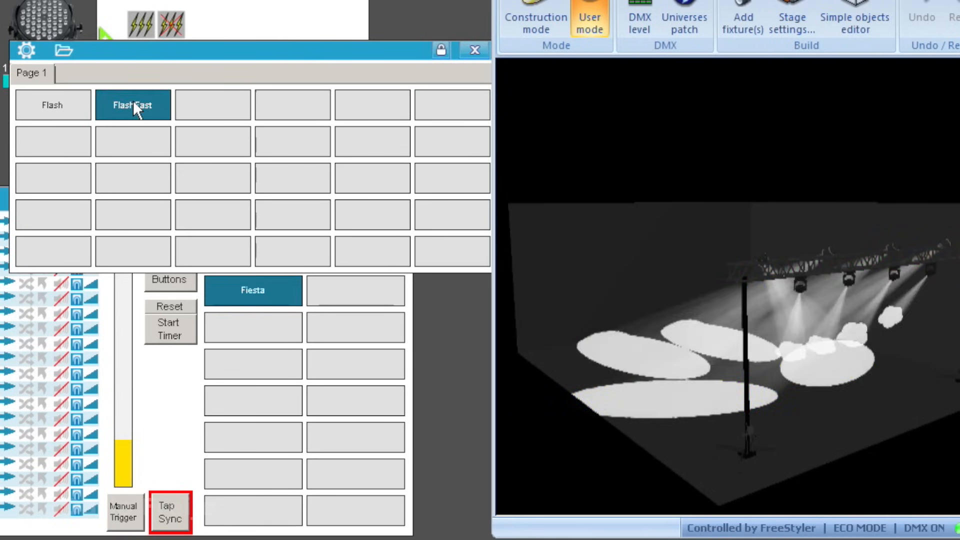
click(134, 105)
click(133, 106)
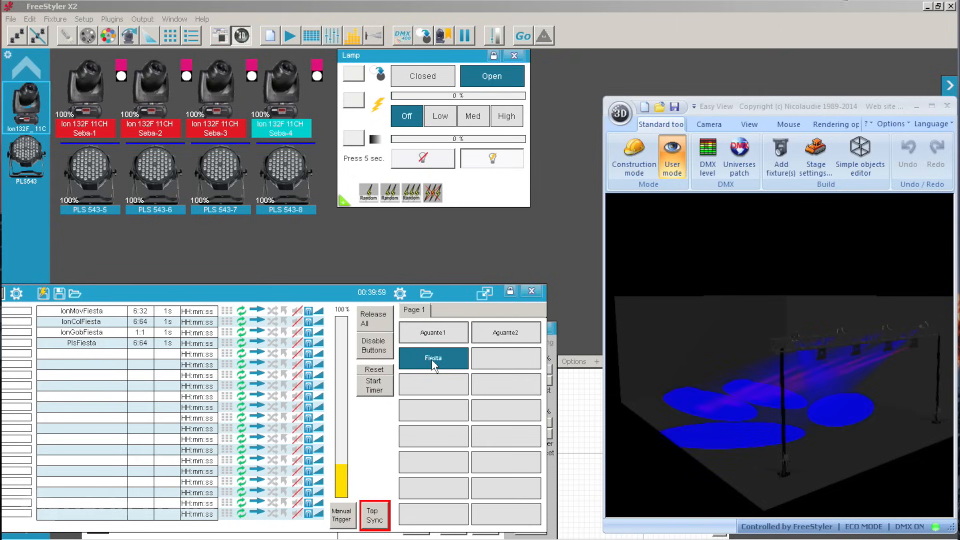
click(431, 359)
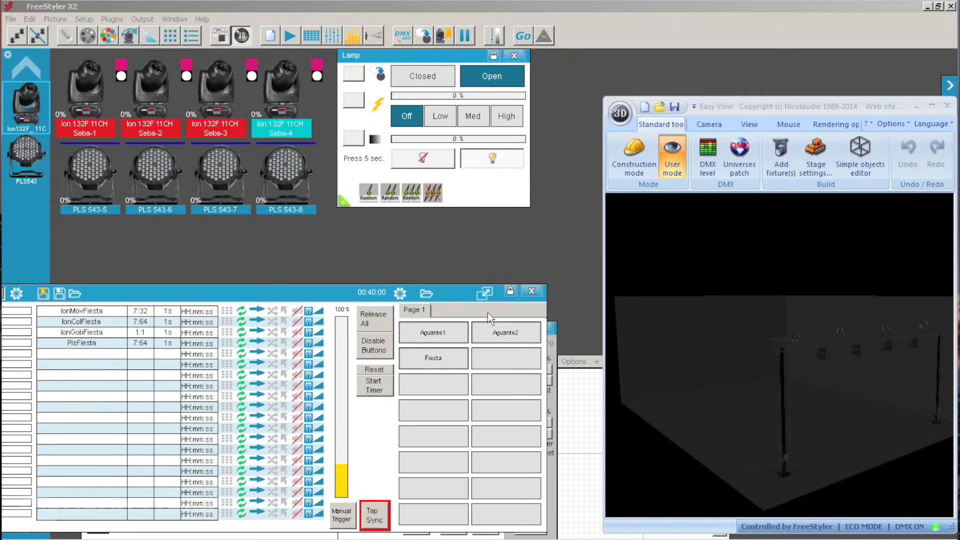
click(533, 290)
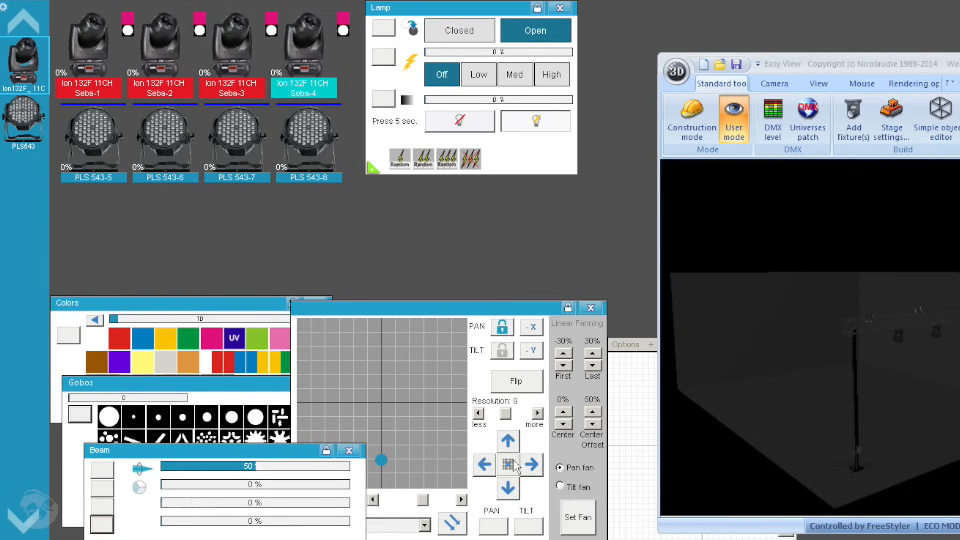
Centre the Ion heads' position, turn their lamps on at 100% and set their colour to white
click(515, 467)
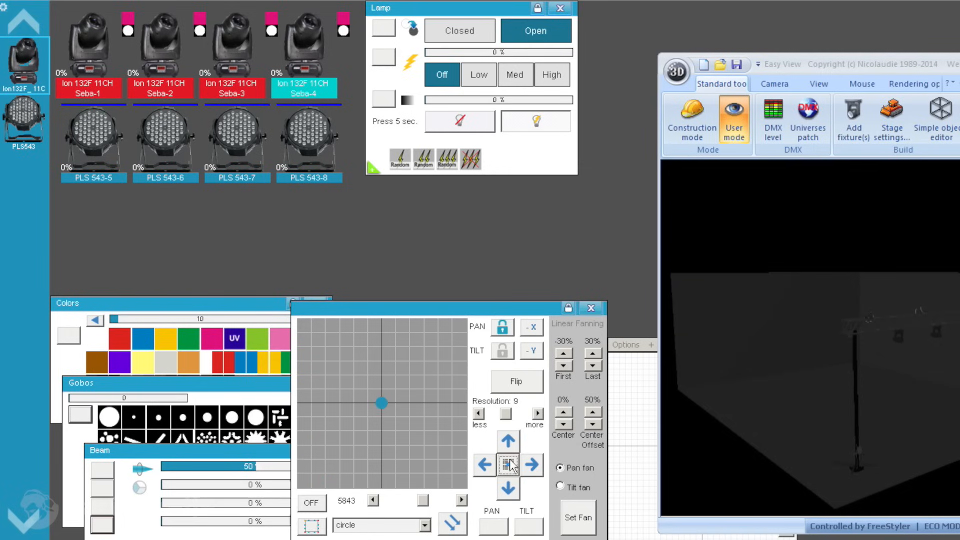
click(523, 121)
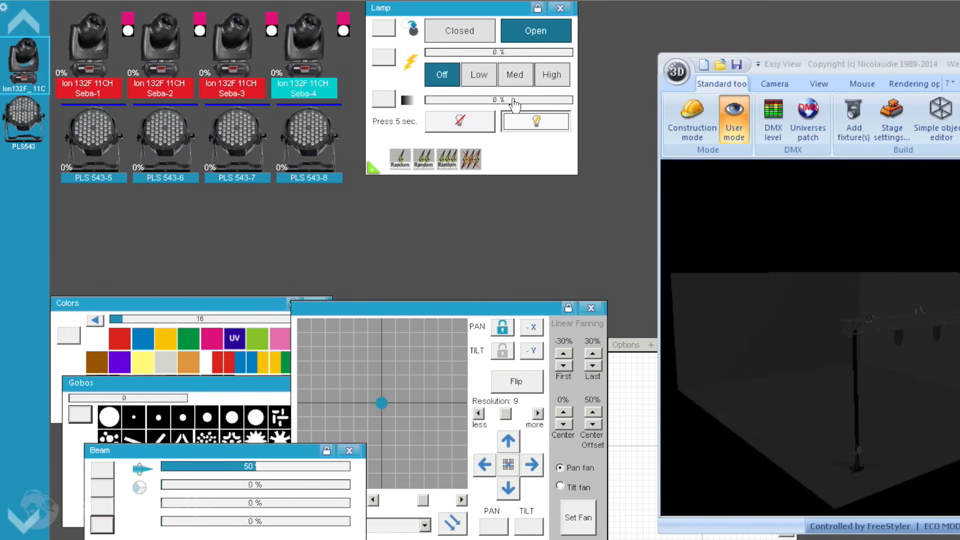
click(80, 337)
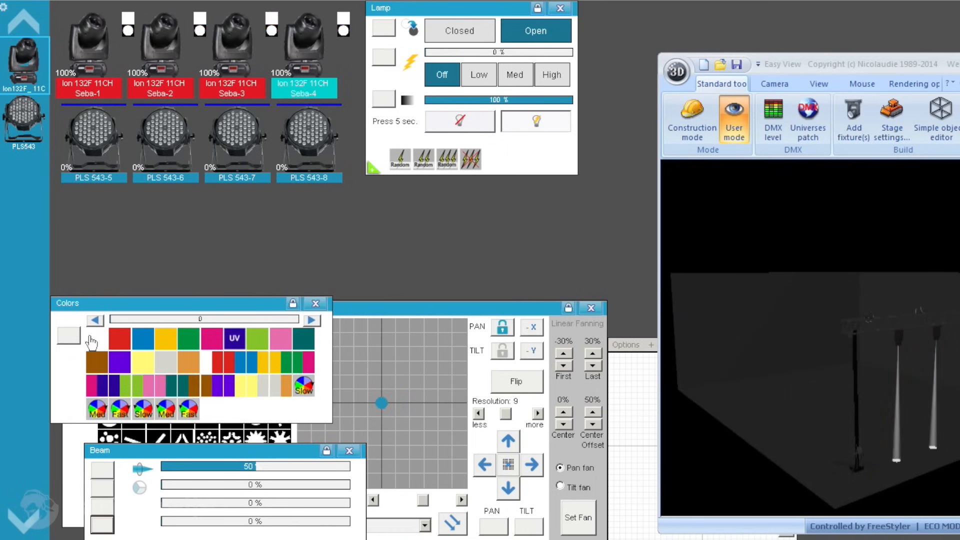
Raise the Ion heads' second beam value to 100% and move their tilt well below centre on the position grid
click(71, 444)
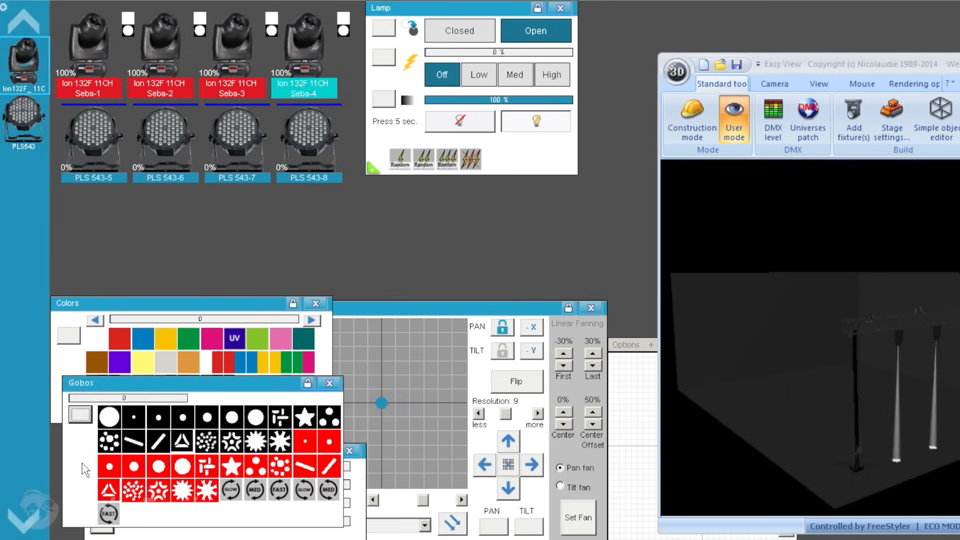
click(161, 532)
drag(235, 486, 355, 489)
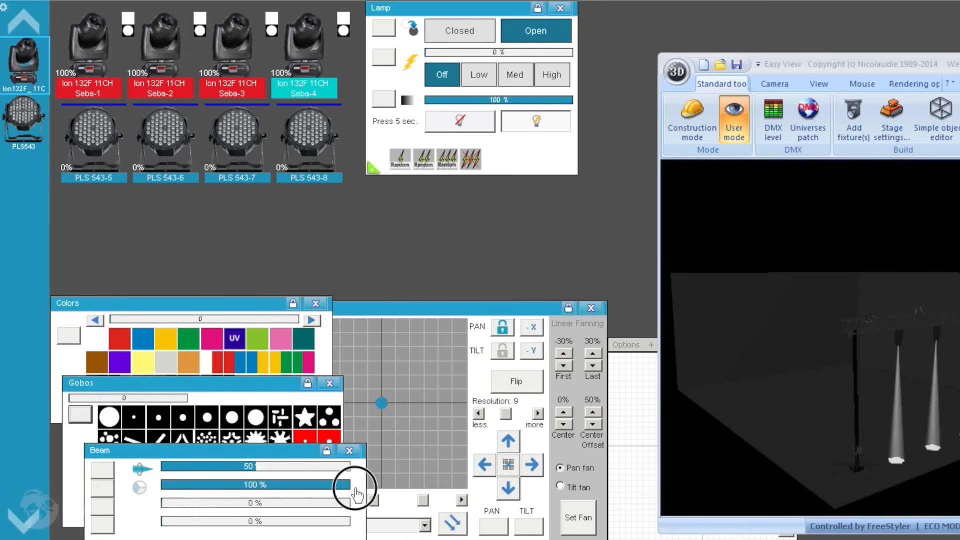
drag(383, 403, 382, 459)
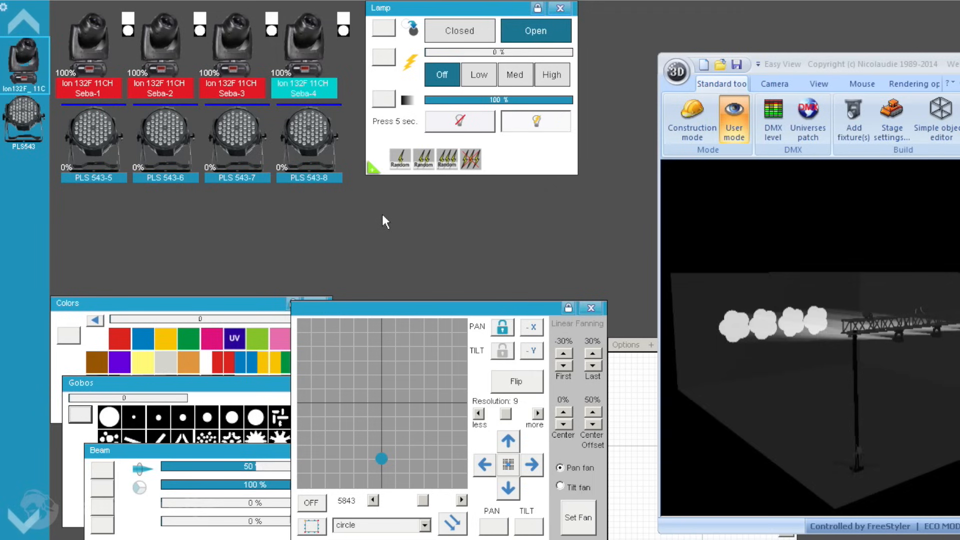
Switch to the PLS543 fixtures, open them at 100% and set red, green, blue and warm white to 255
click(20, 50)
click(11, 114)
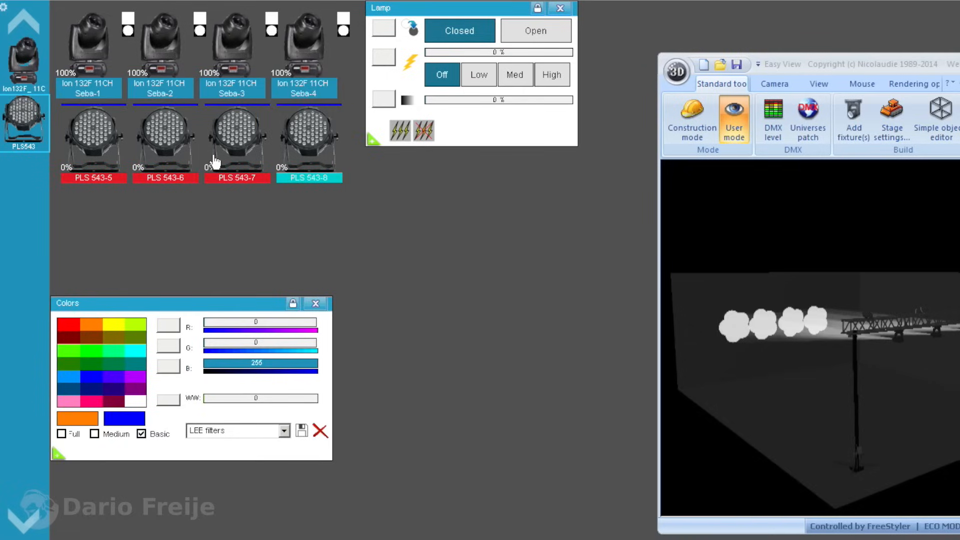
click(542, 26)
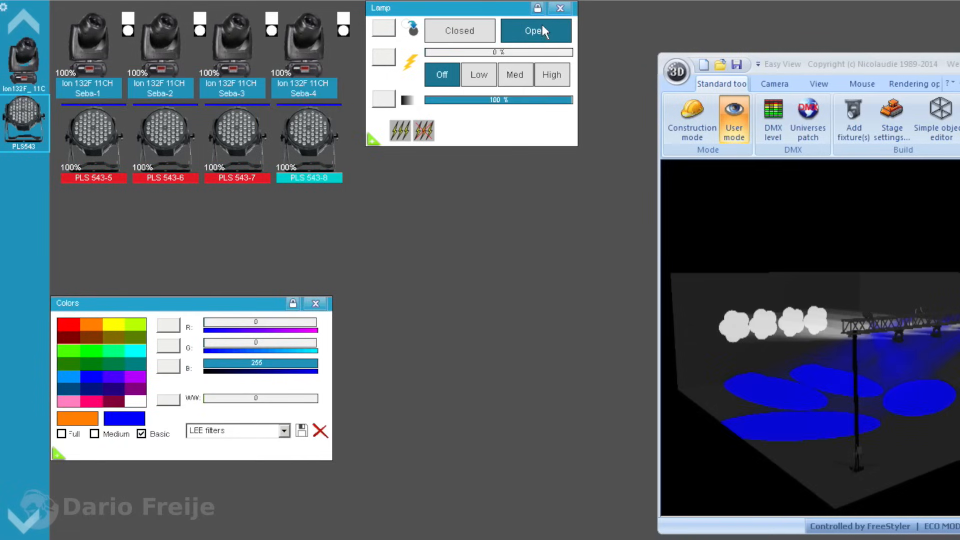
click(504, 103)
drag(226, 350, 315, 322)
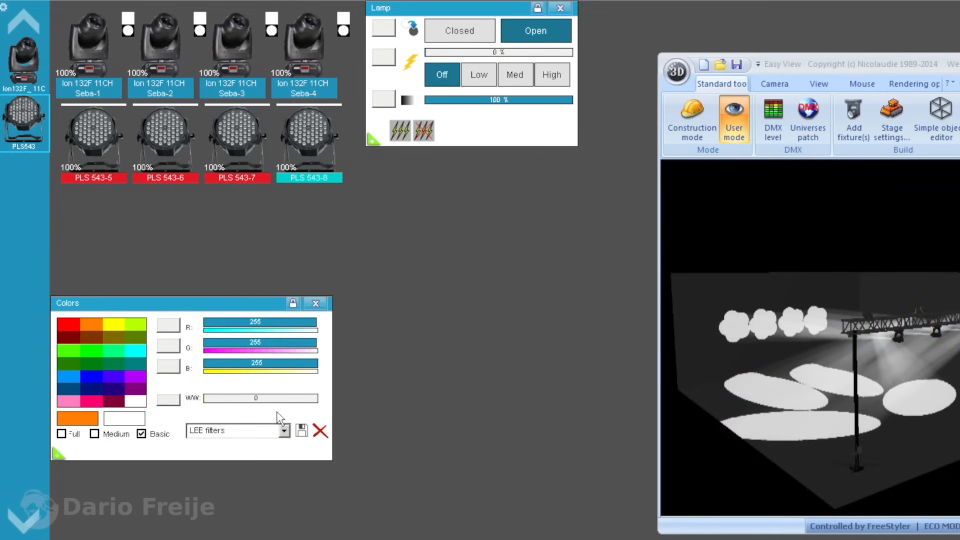
drag(280, 398, 322, 397)
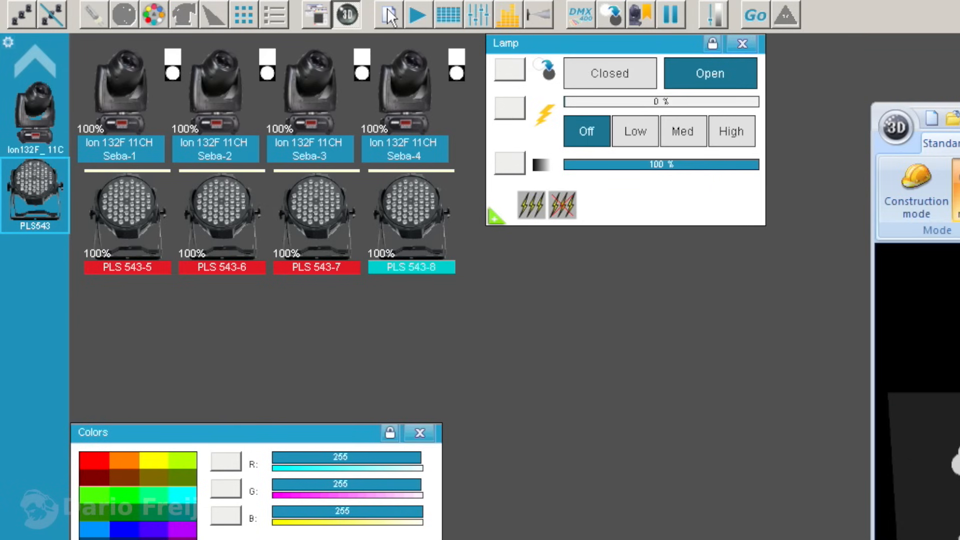
Create a one-step sequence from the white look in Static mode and save it as BlancoFijo
click(388, 11)
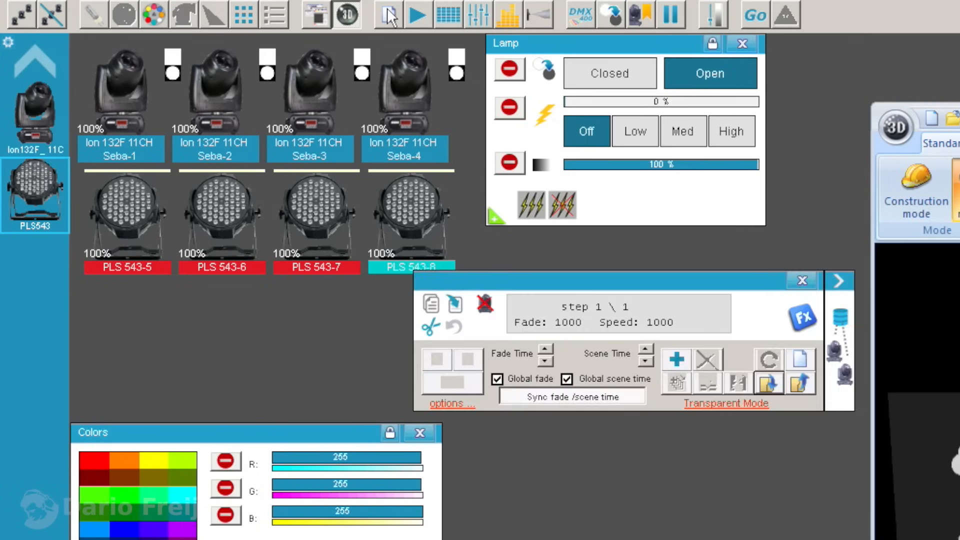
click(703, 401)
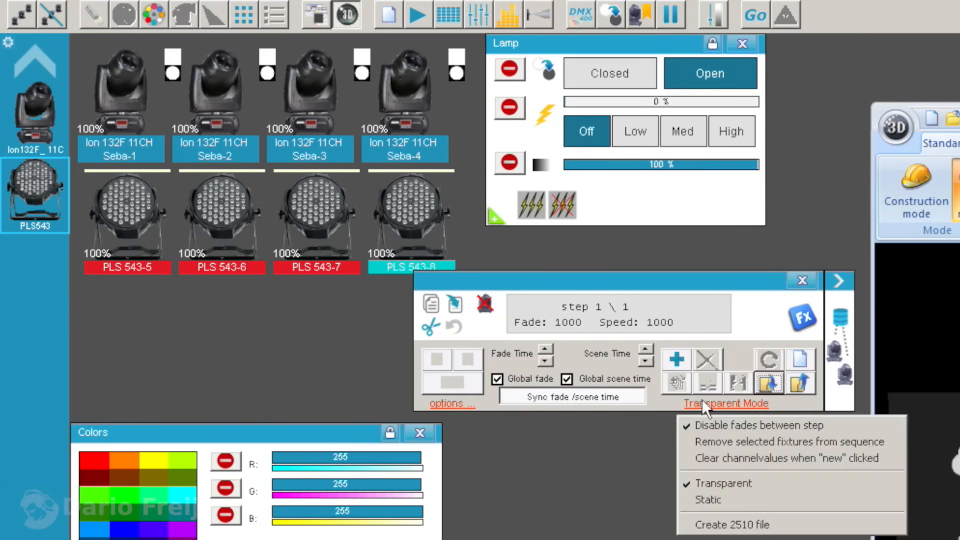
click(713, 498)
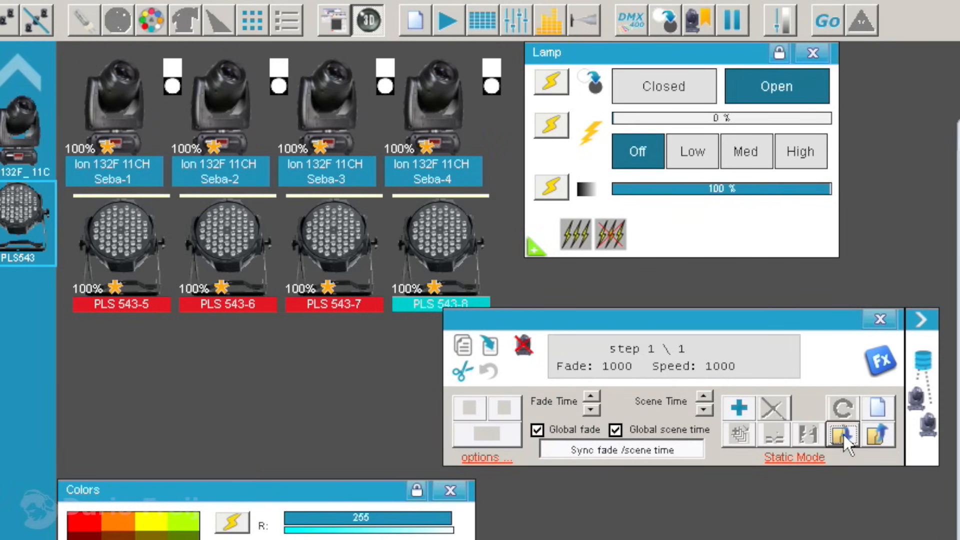
click(844, 433)
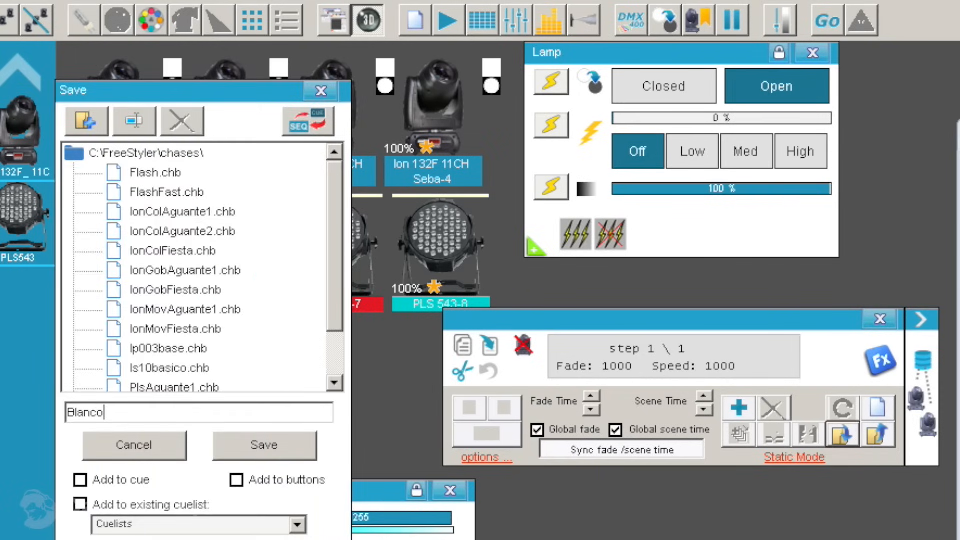
click(267, 445)
click(321, 91)
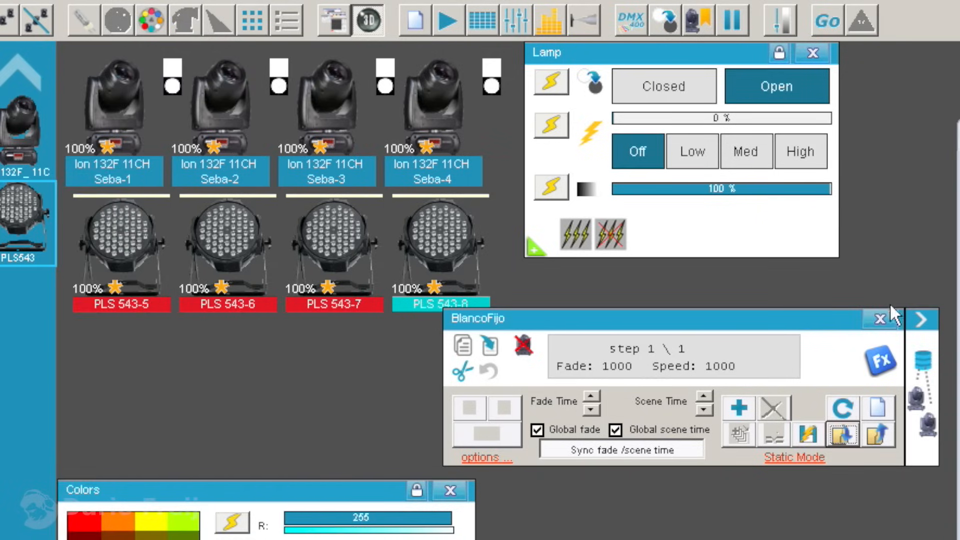
click(880, 319)
Assign BlancoFijo.chb to the third override button, beside FlashFast
click(494, 21)
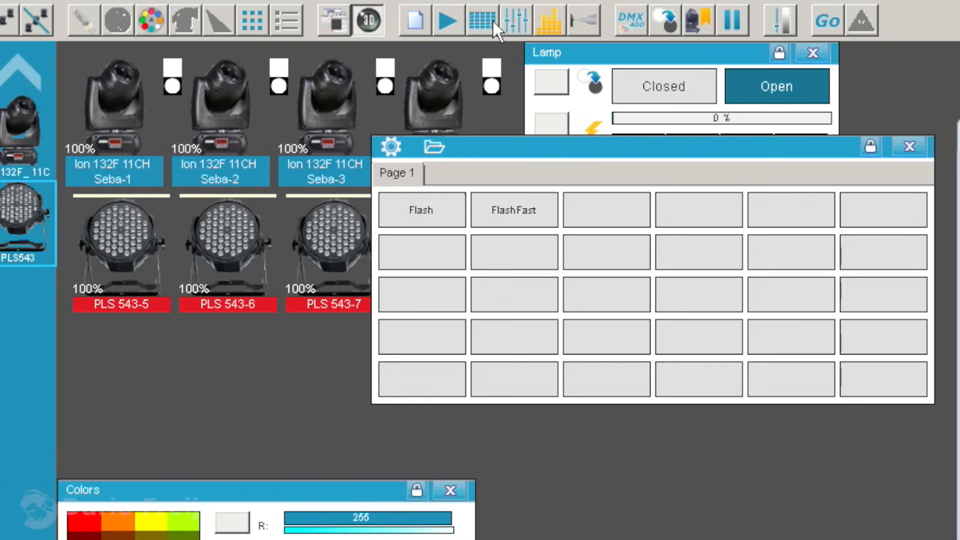
click(433, 147)
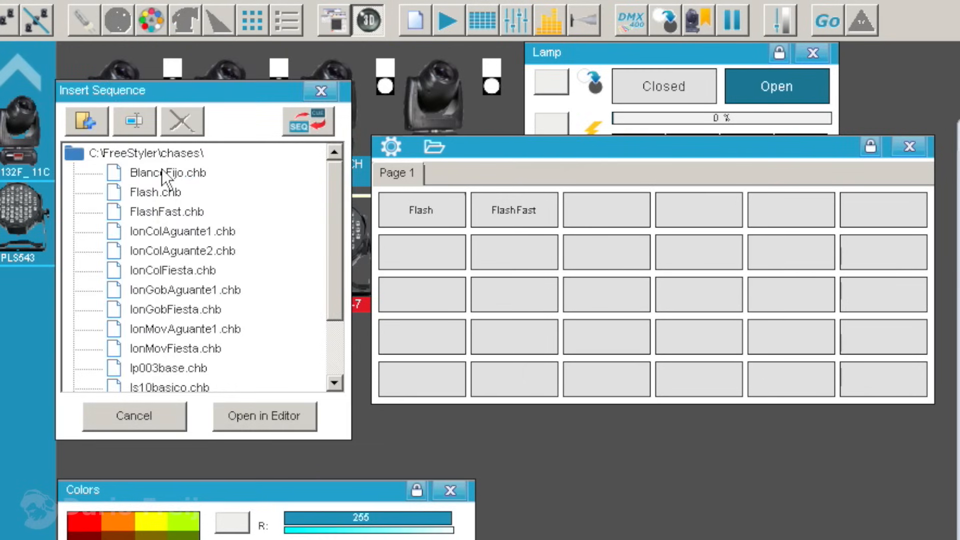
drag(165, 175, 605, 217)
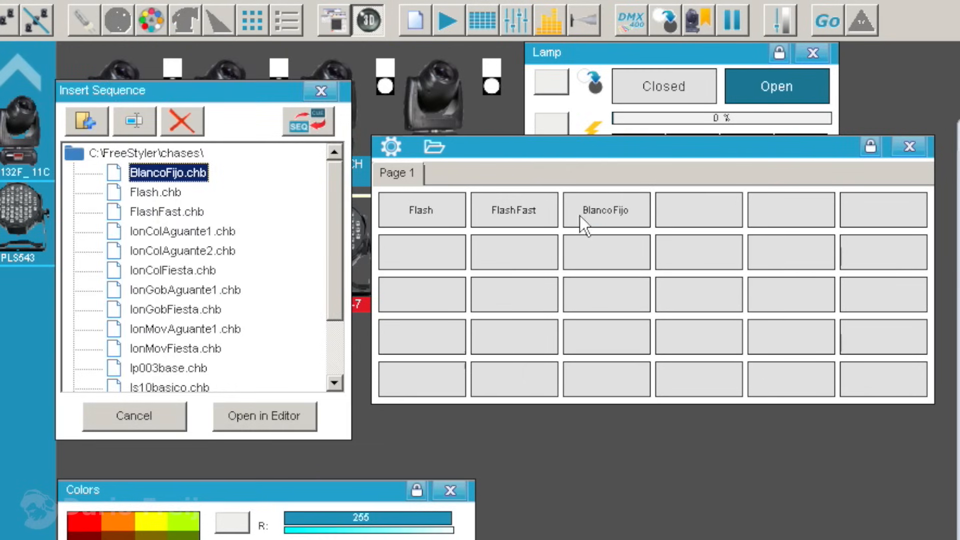
click(321, 91)
Test the overrides by activating FlashFast, switching to BlancoFijo and releasing it
click(326, 145)
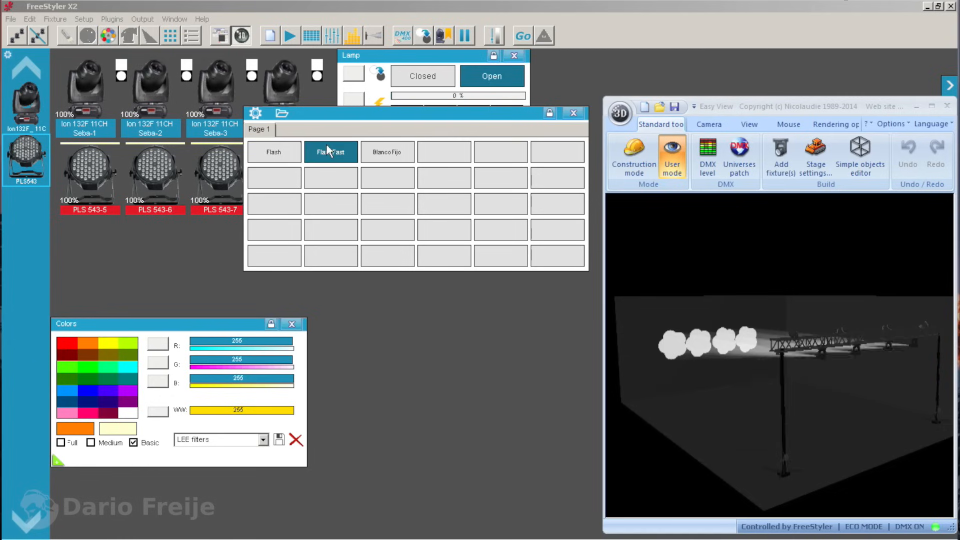
click(378, 152)
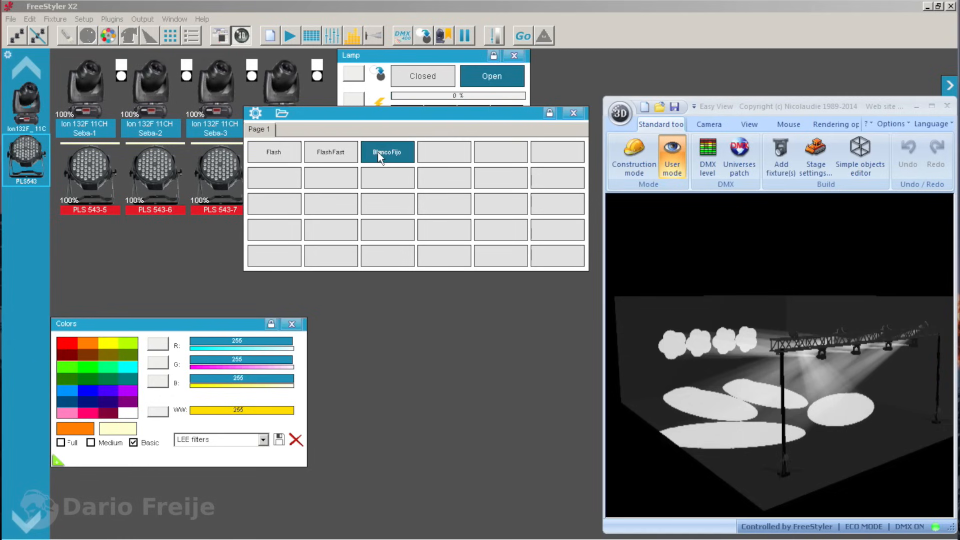
click(377, 152)
Test BlancoFijo over running cues by toggling it over Fiesta, switching the cue to Aguante1 and activating it again
click(290, 35)
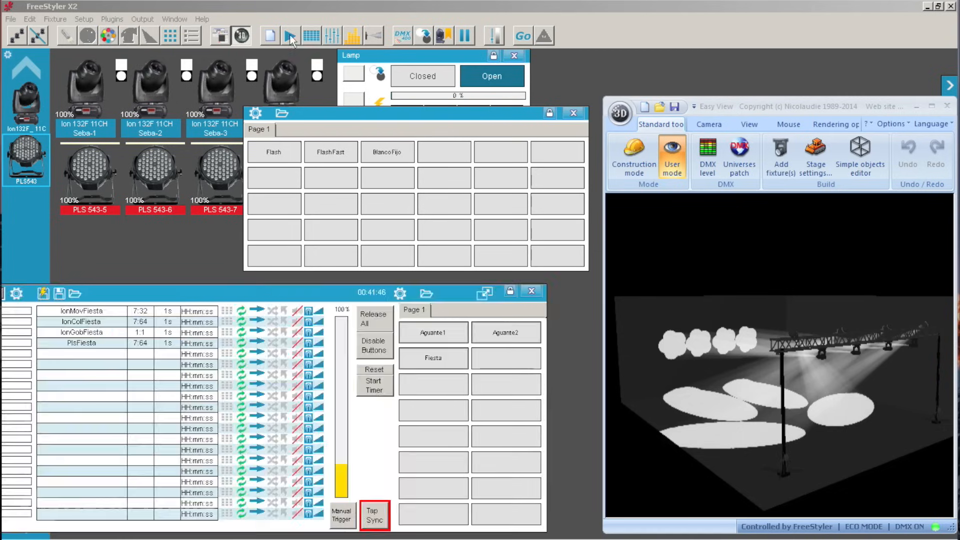
click(441, 359)
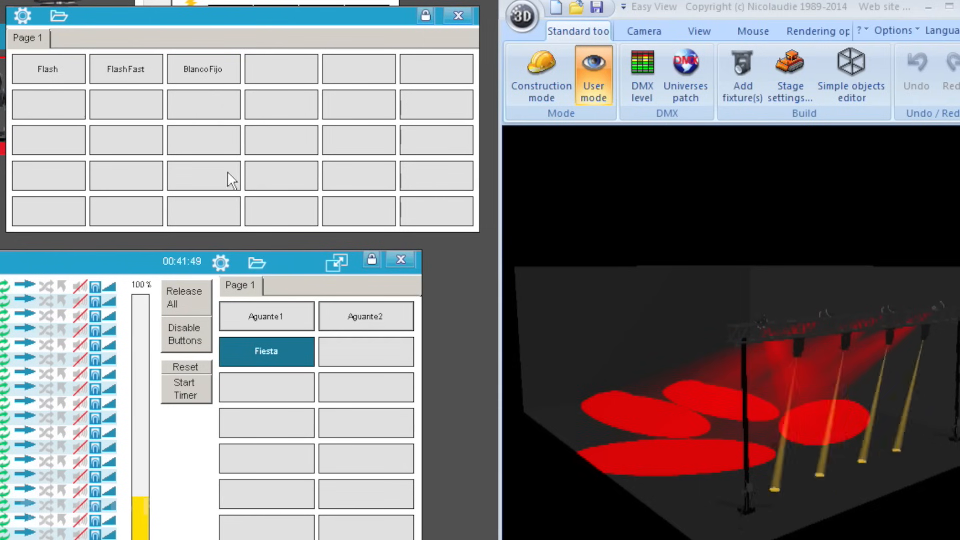
click(202, 69)
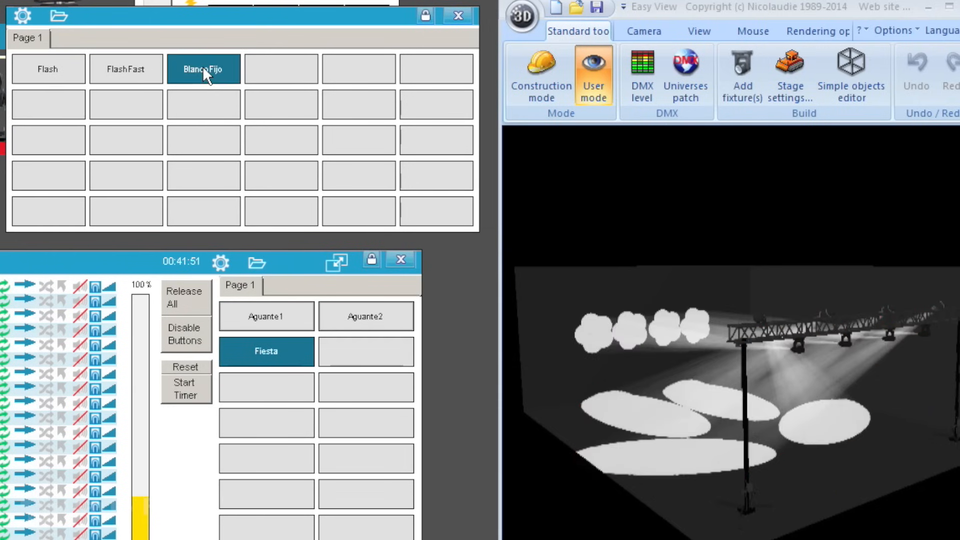
click(203, 68)
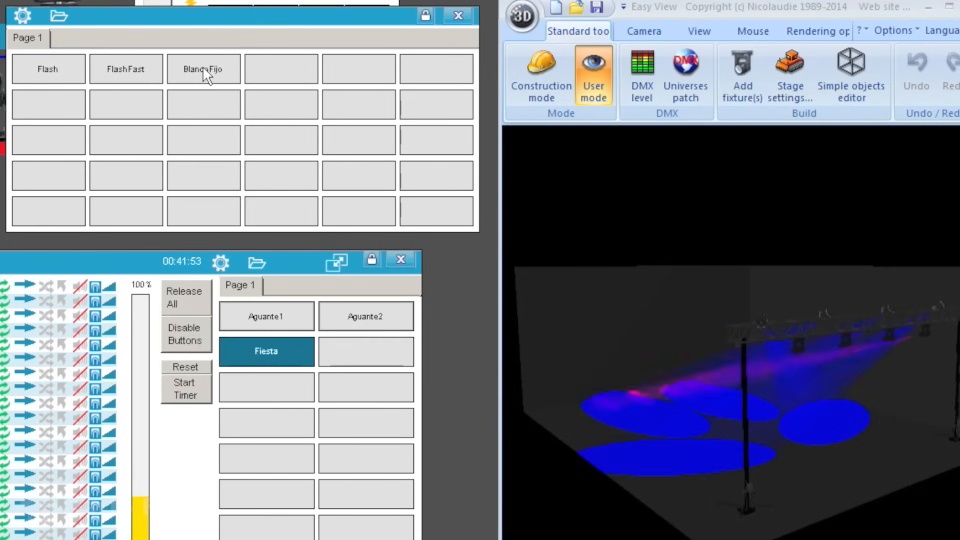
click(266, 315)
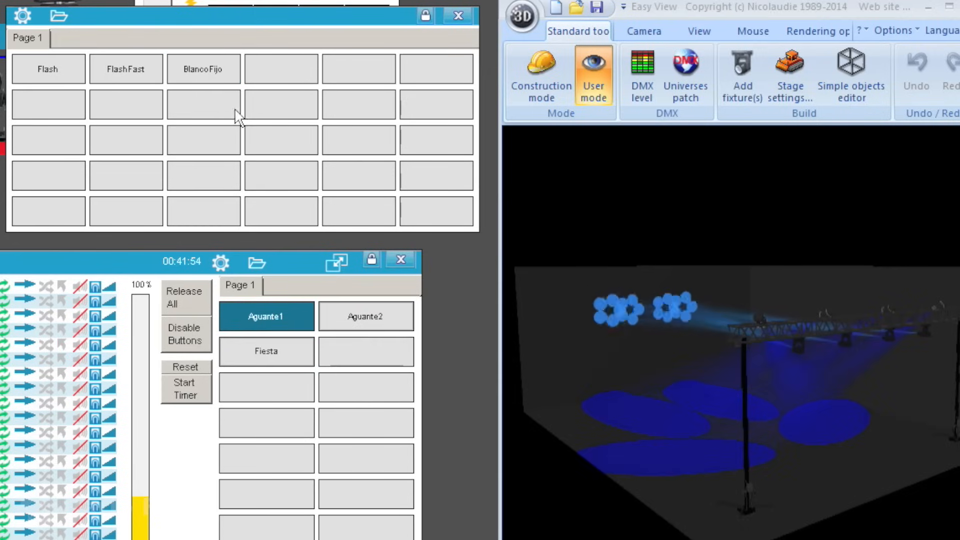
click(200, 74)
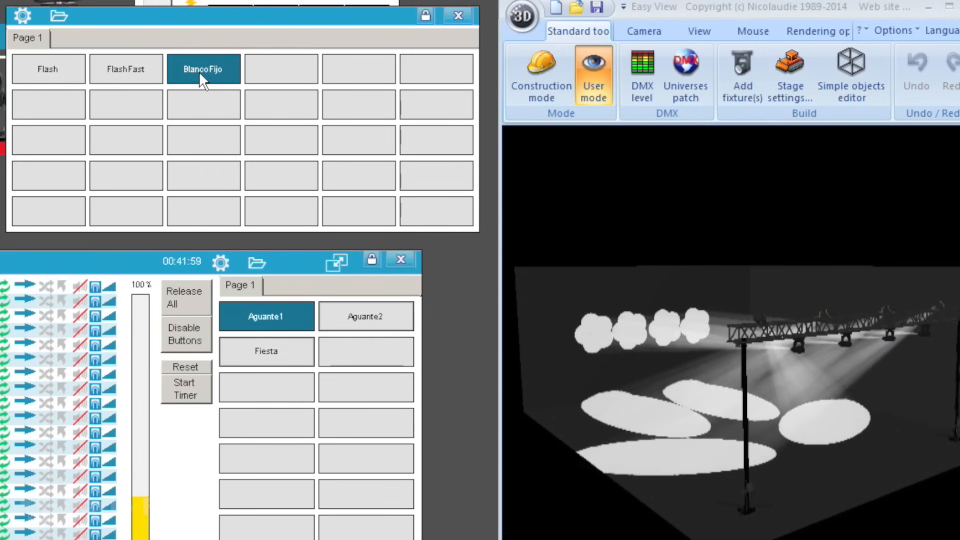
Release BlancoFijo, then test FlashFast and Flash one after the other over the running Aguante1 cue
click(199, 72)
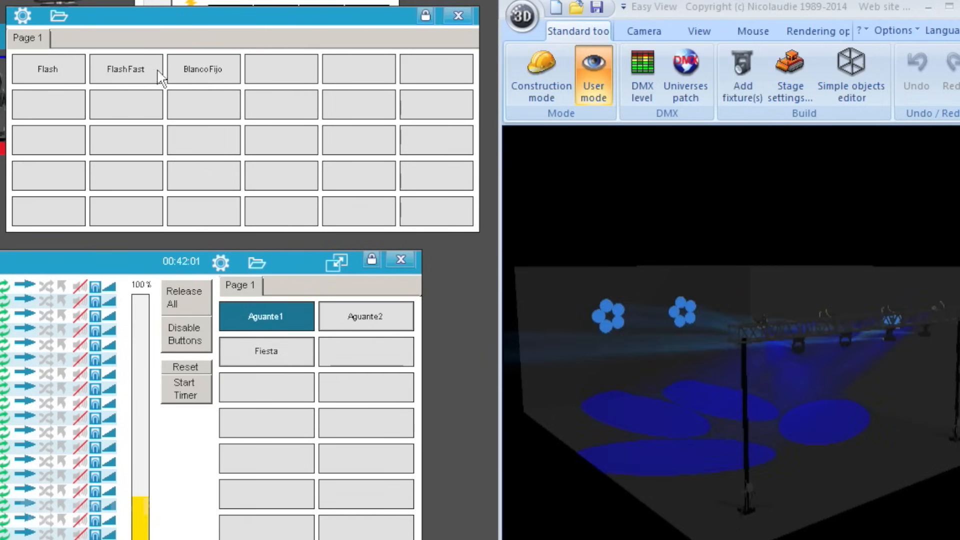
click(134, 70)
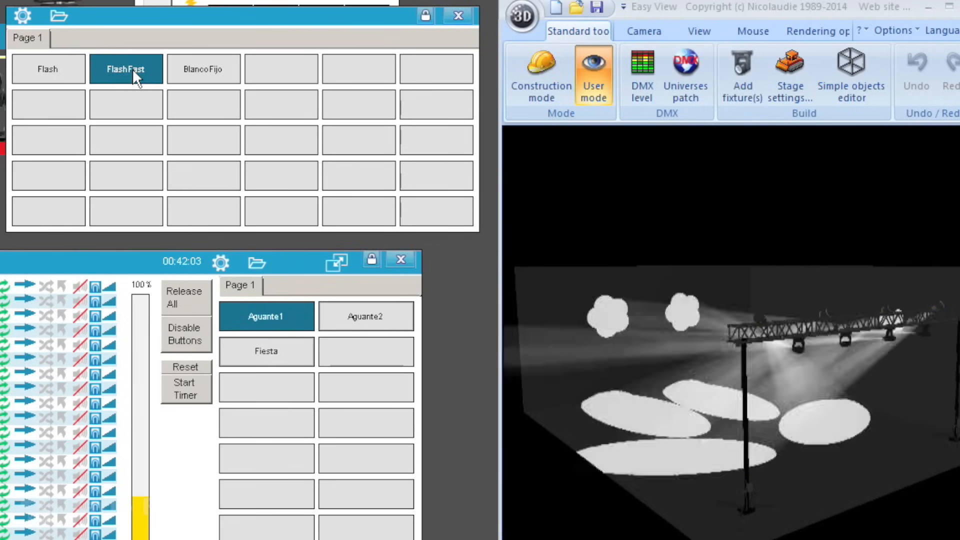
click(133, 71)
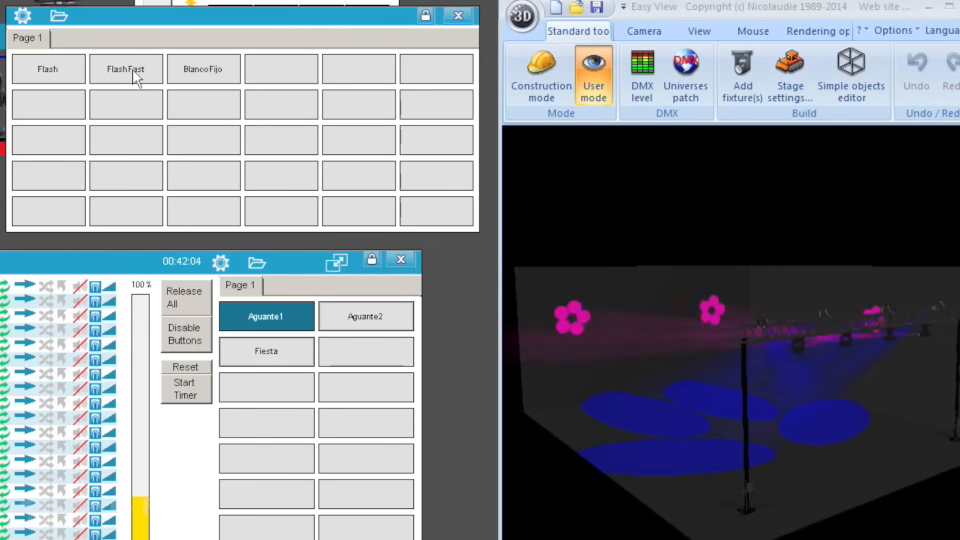
click(56, 71)
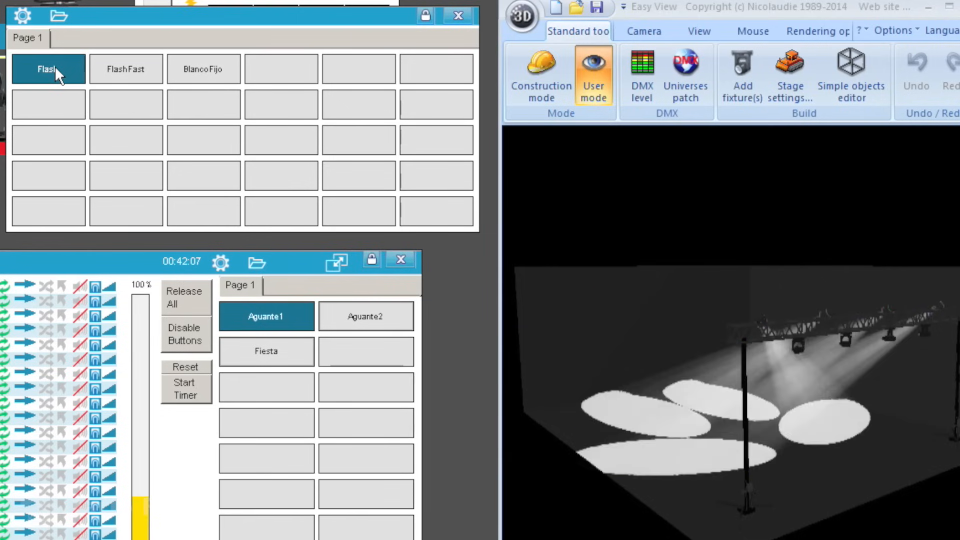
click(55, 68)
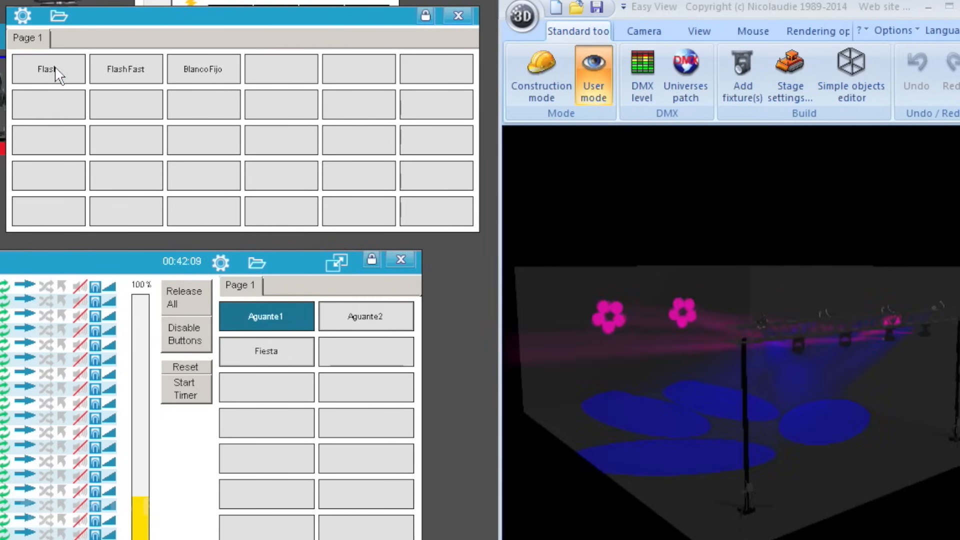
Switch the cue to Aguante2 and test the Flash and BlancoFijo overrides over it
click(355, 316)
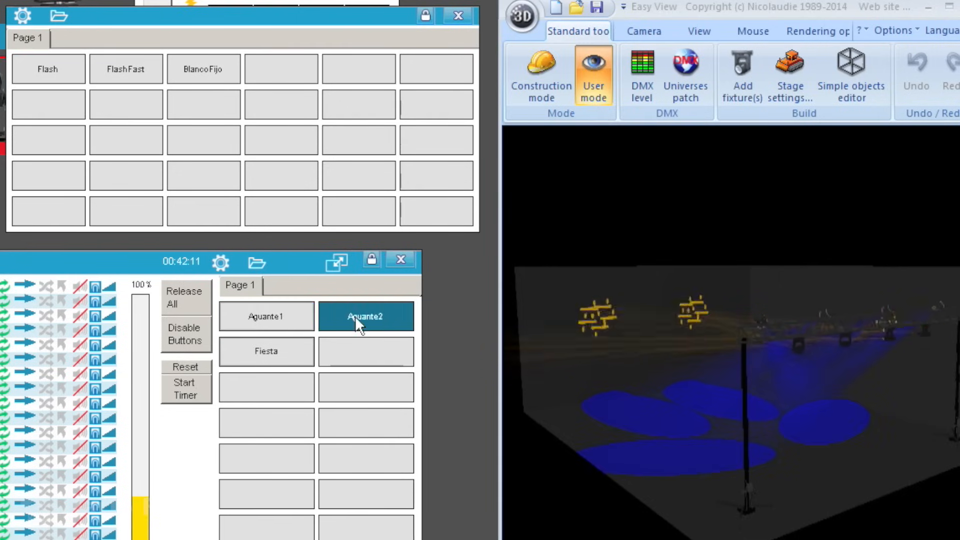
click(51, 63)
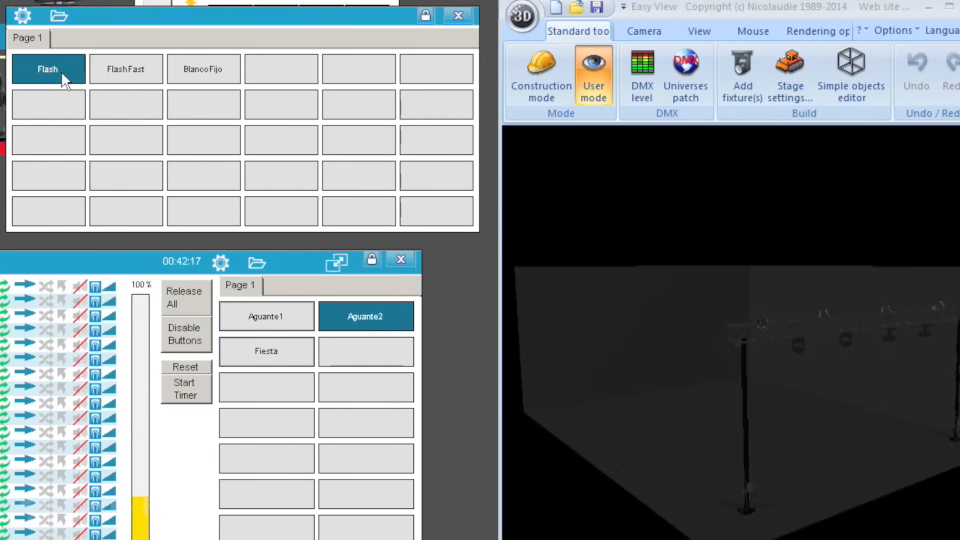
click(199, 72)
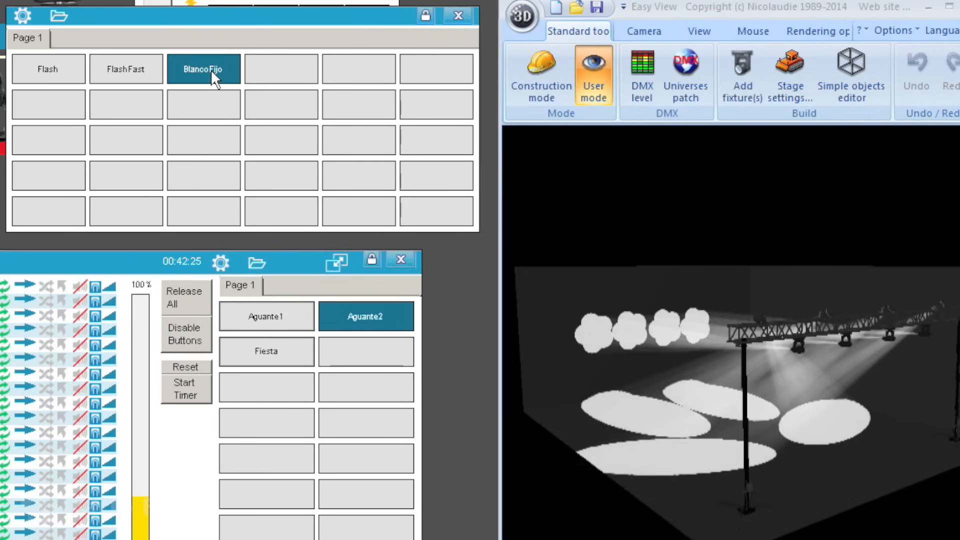
click(211, 71)
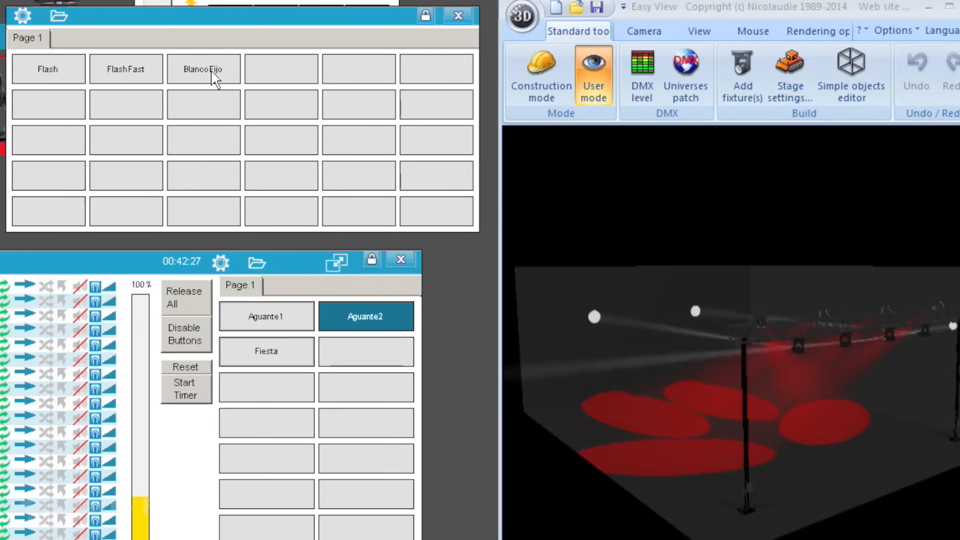
Run the Fiesta cue, activate BlancoFijo and test FlashFast and Flash on top of it
click(326, 378)
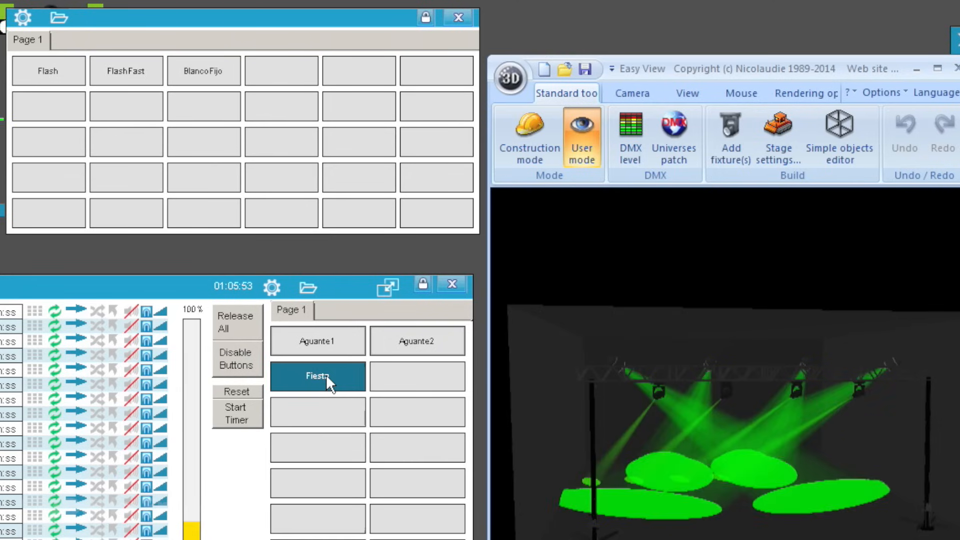
click(186, 70)
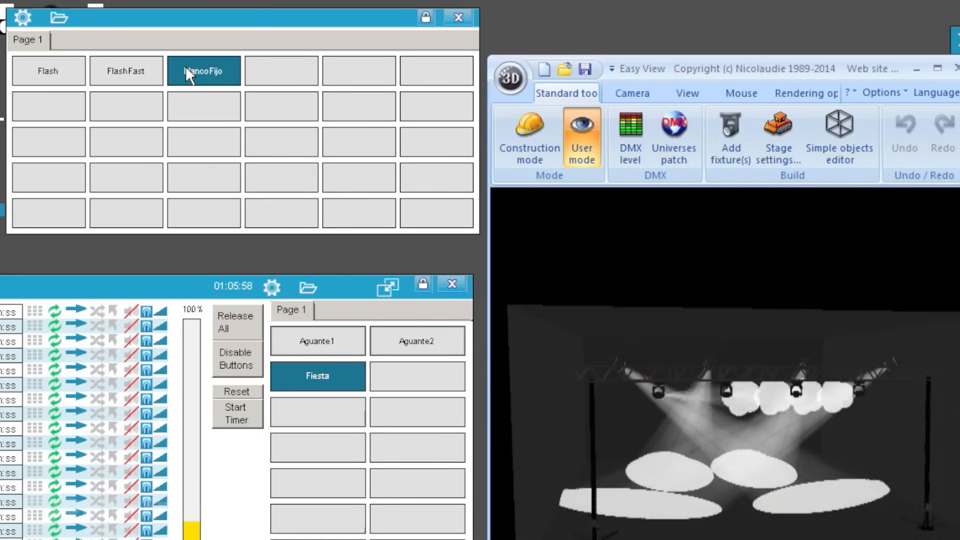
click(126, 70)
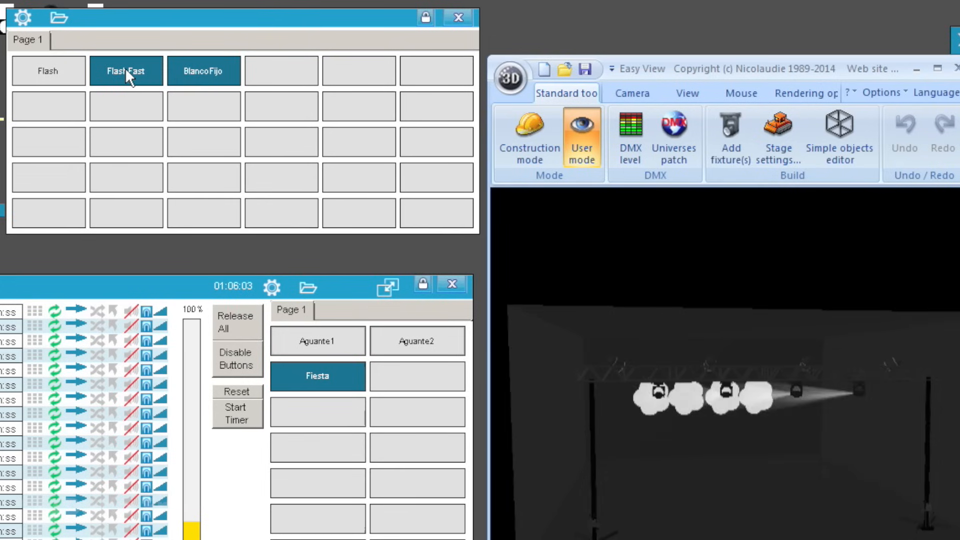
click(125, 68)
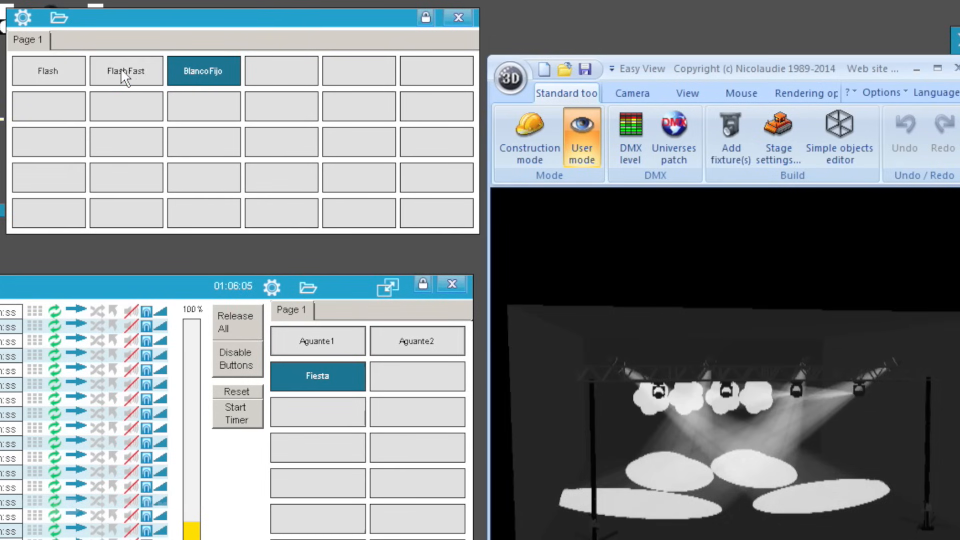
click(120, 70)
click(71, 71)
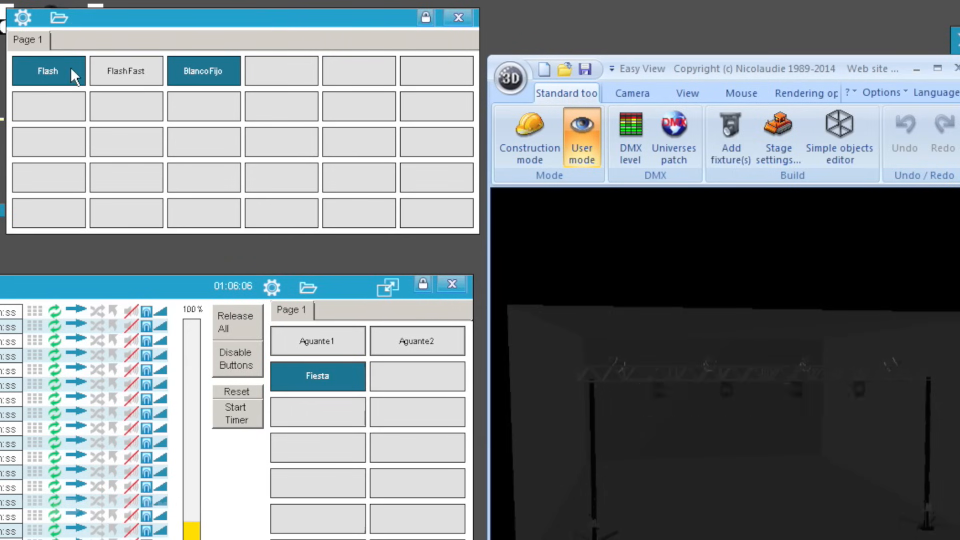
Switch manually between FlashFast, Flash and BlancoFijo over Fiesta, then release all the overrides
click(111, 71)
click(188, 76)
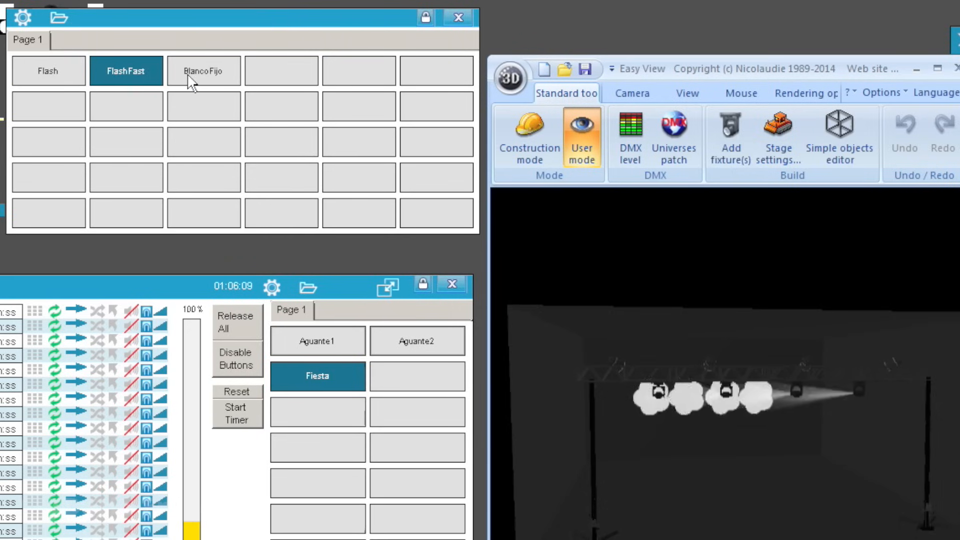
click(53, 73)
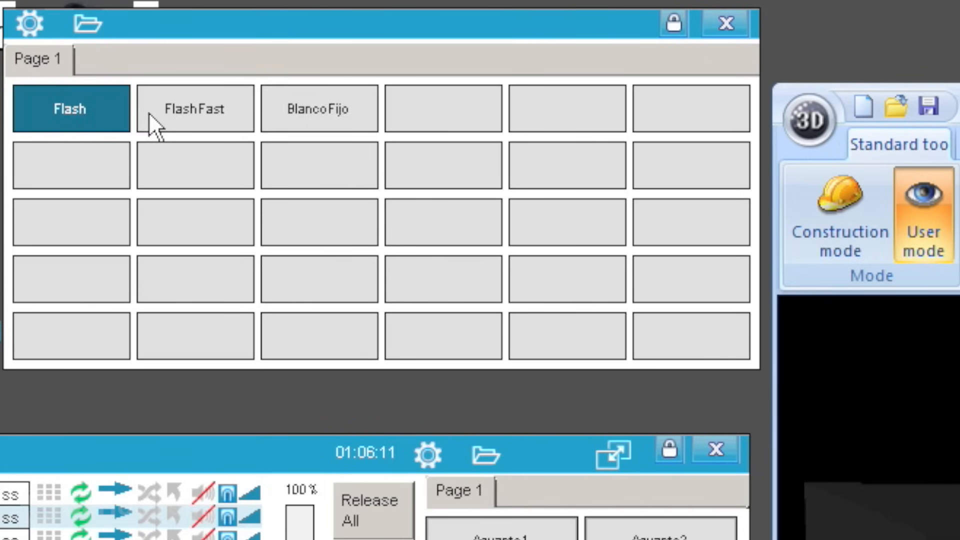
click(319, 102)
click(319, 100)
Enable Disable all other buttons for the BlancoFijo, FlashFast and Flash override buttons
right_click(321, 131)
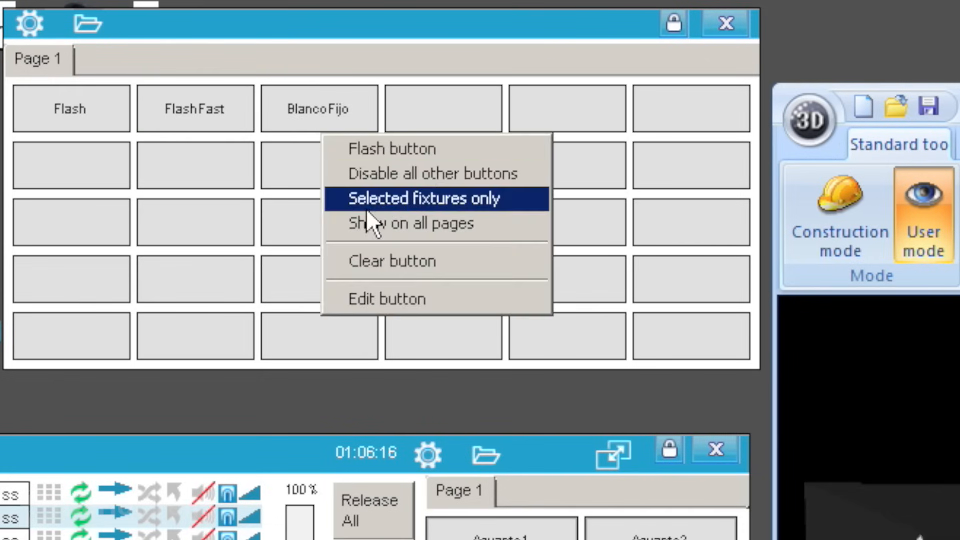
click(377, 173)
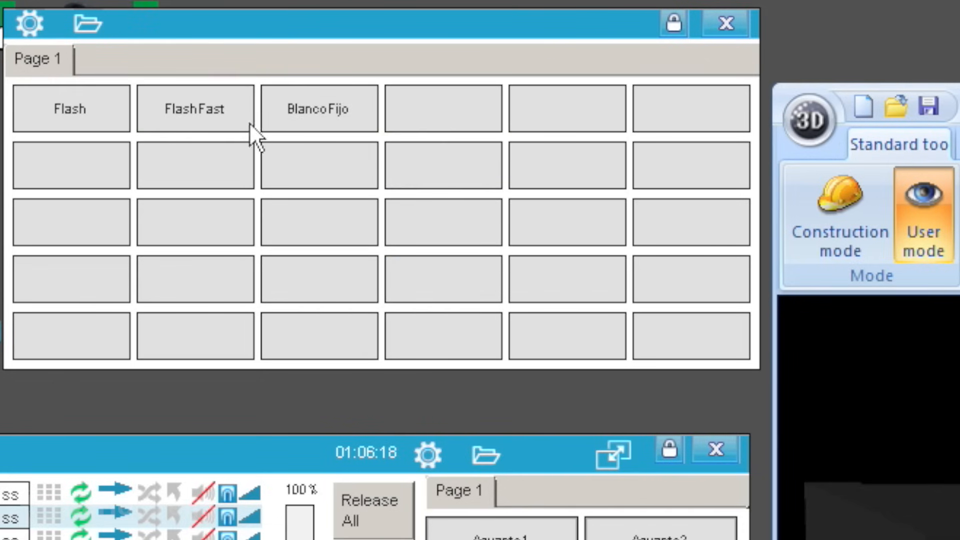
right_click(205, 109)
click(217, 150)
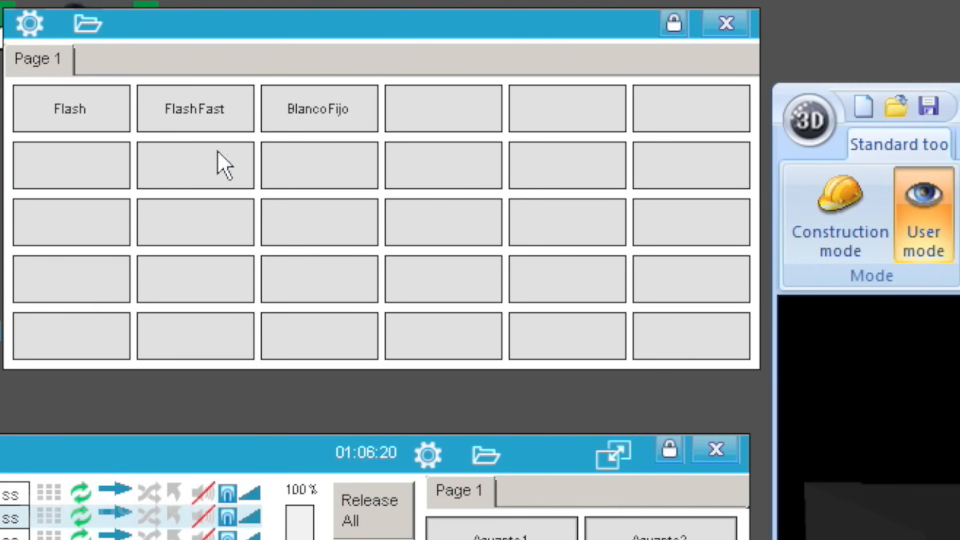
right_click(107, 118)
click(153, 175)
Test the exclusive overrides by switching directly between Flash, BlancoFijo and FlashFast over Fiesta
click(113, 118)
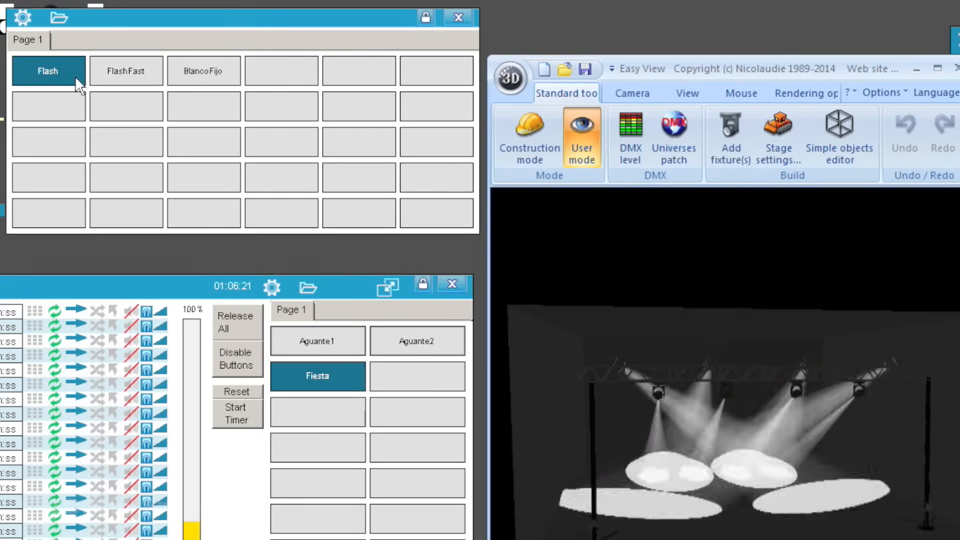
click(197, 74)
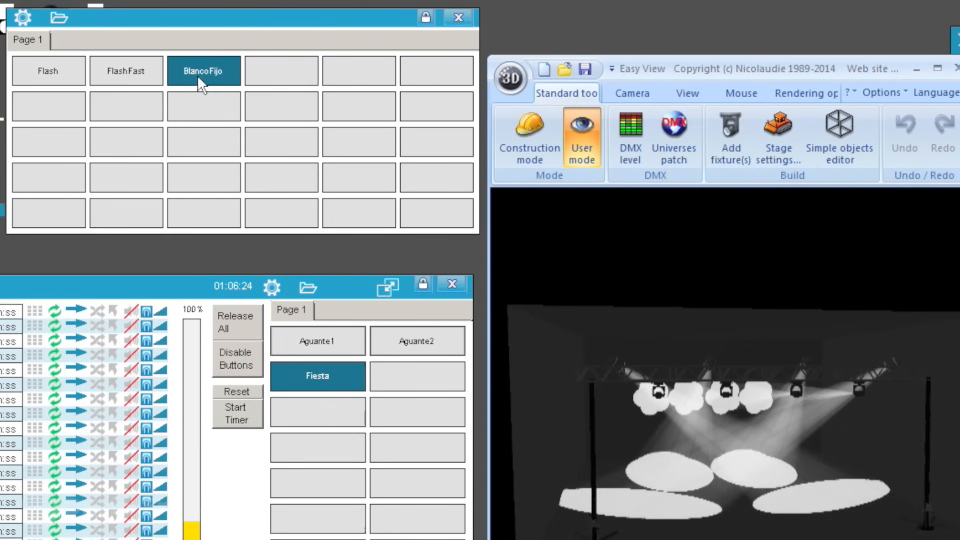
click(143, 73)
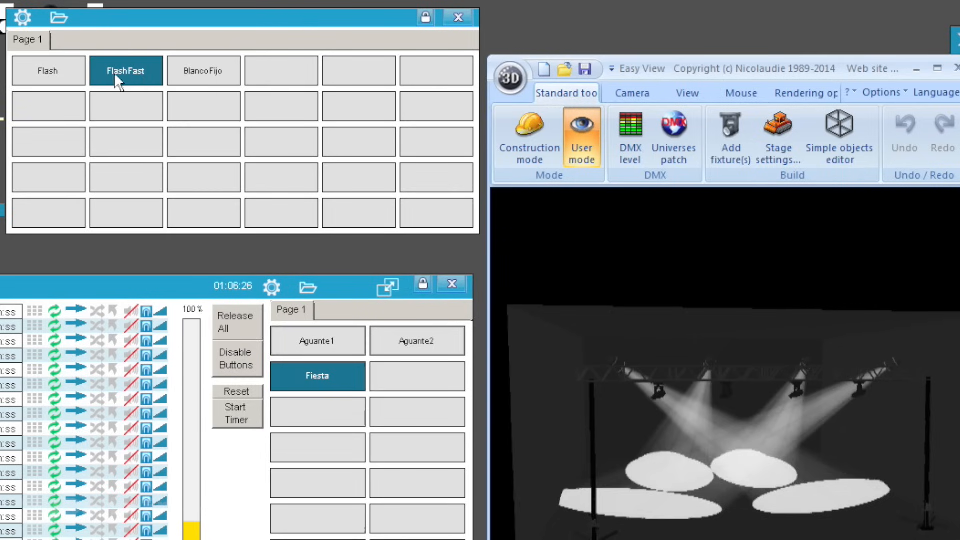
click(50, 73)
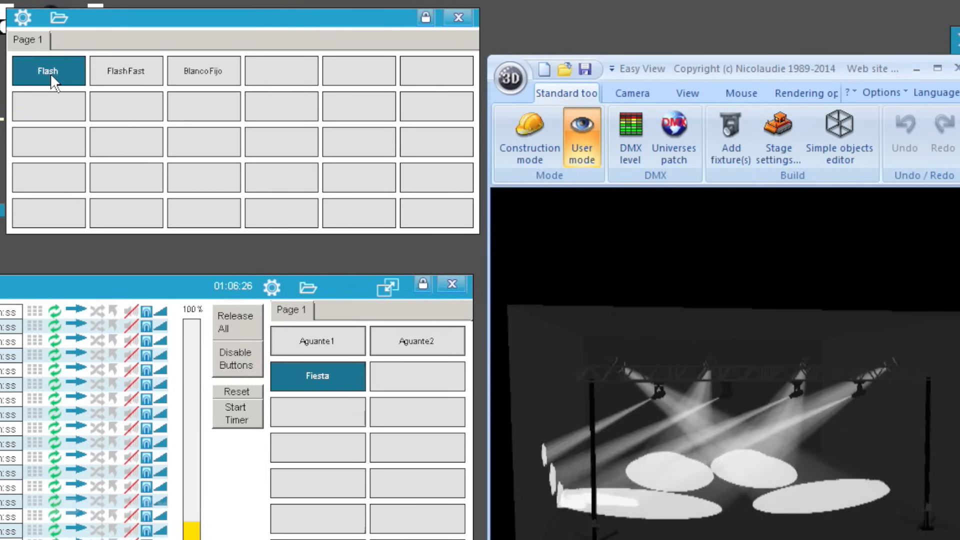
click(140, 71)
click(206, 75)
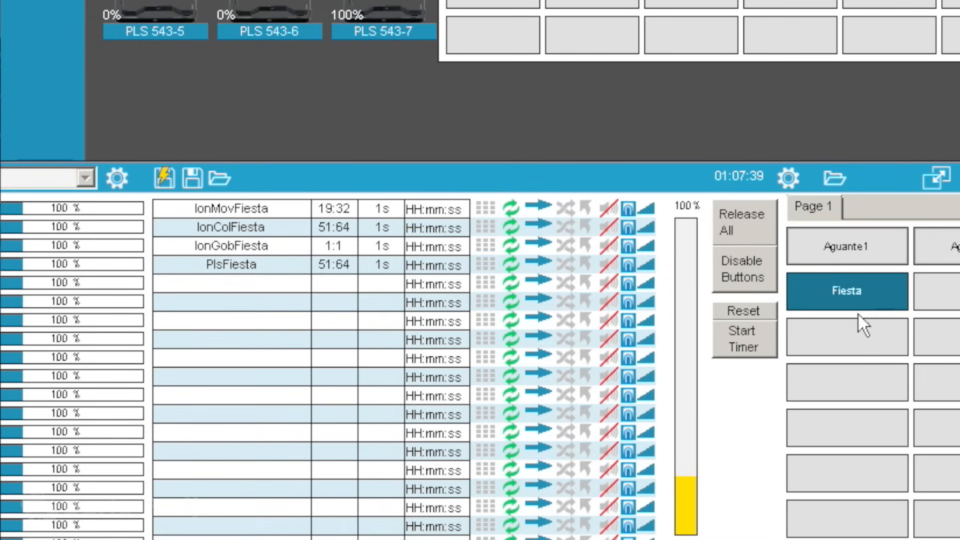
Enable the sound trigger for the IonMovFiesta sequence in the Fiesta cue, and run Fiesta
click(610, 211)
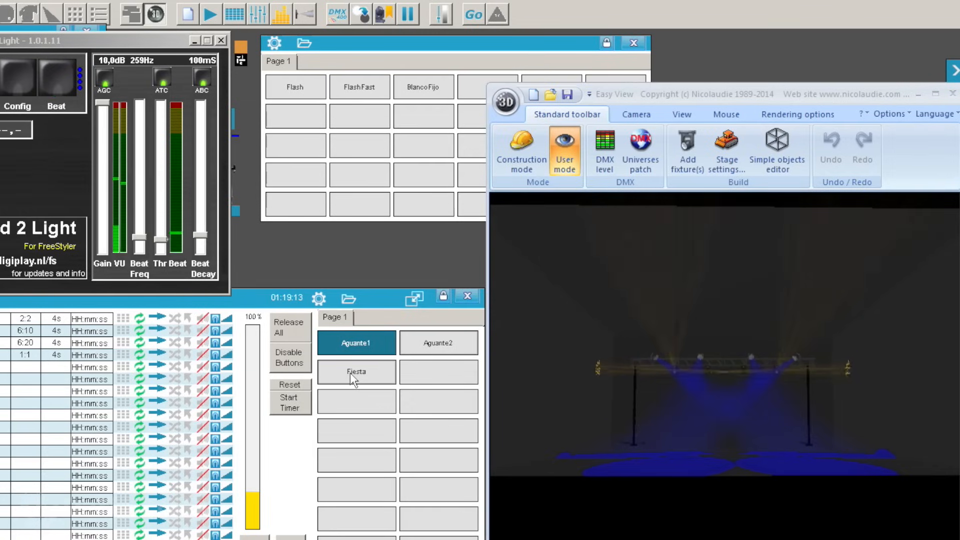
click(350, 373)
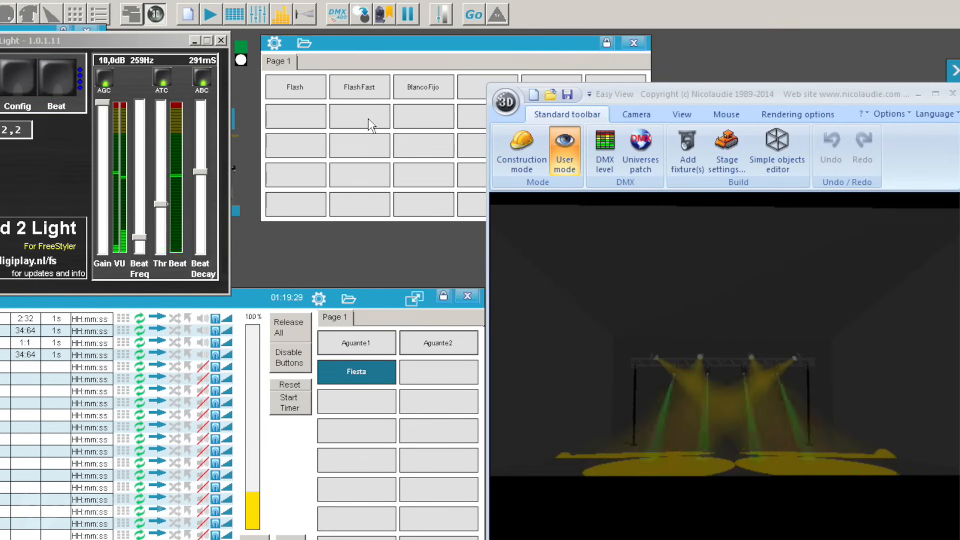
Try blackout, BlancoFijo and FlashFast over sound-driven Fiesta, then switch to Aguante1 and try FlashFast there
click(366, 19)
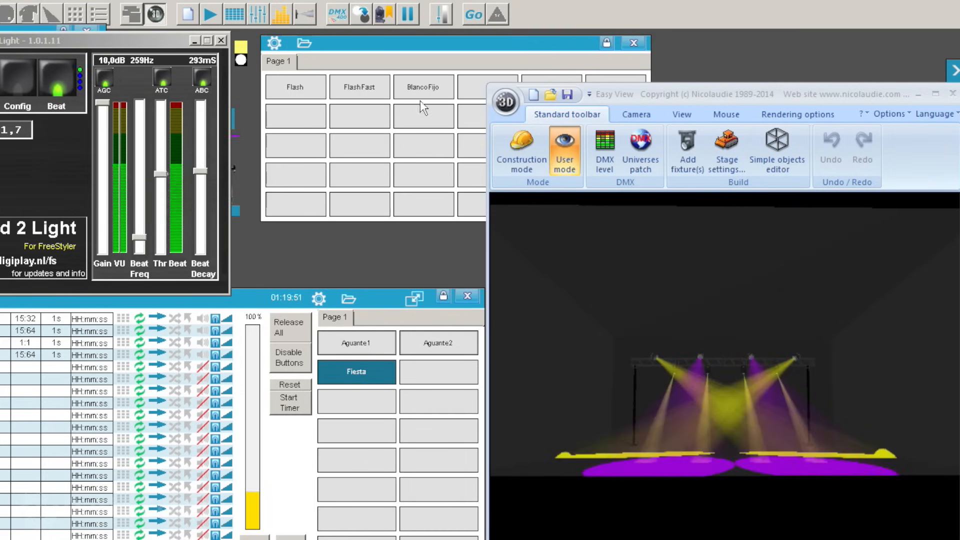
click(423, 88)
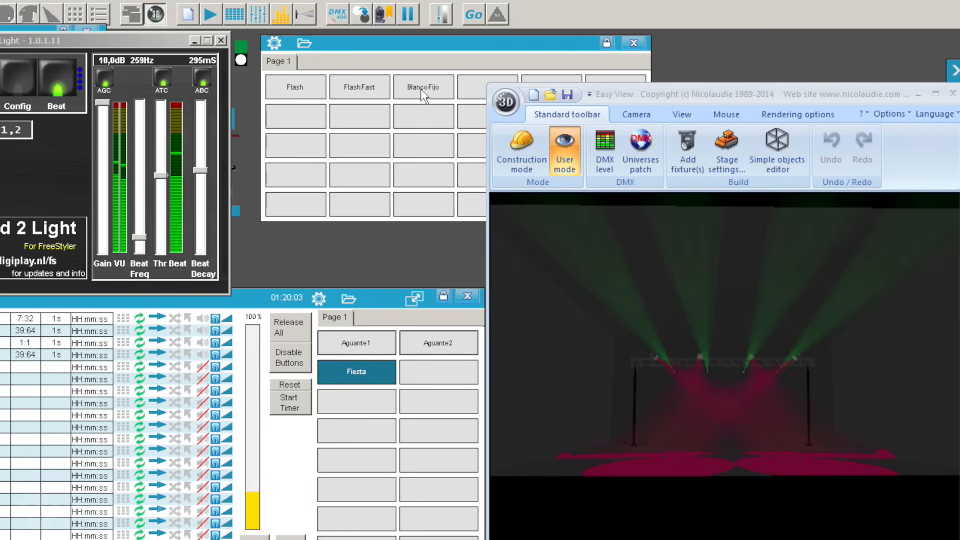
click(361, 88)
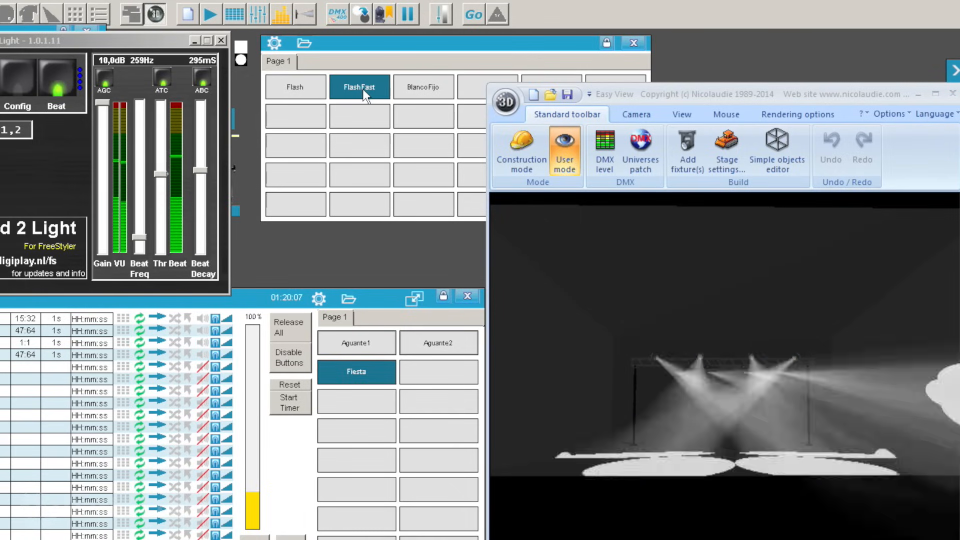
click(363, 91)
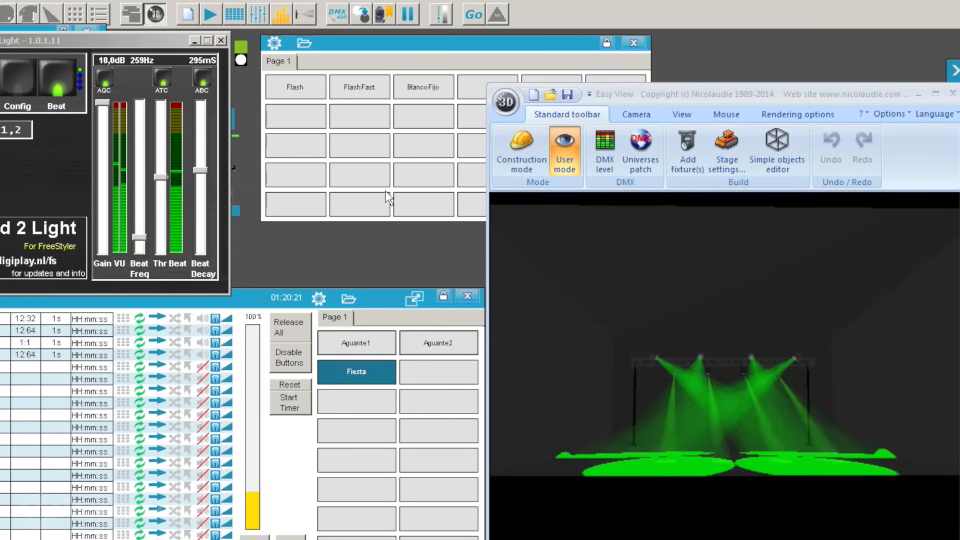
click(368, 343)
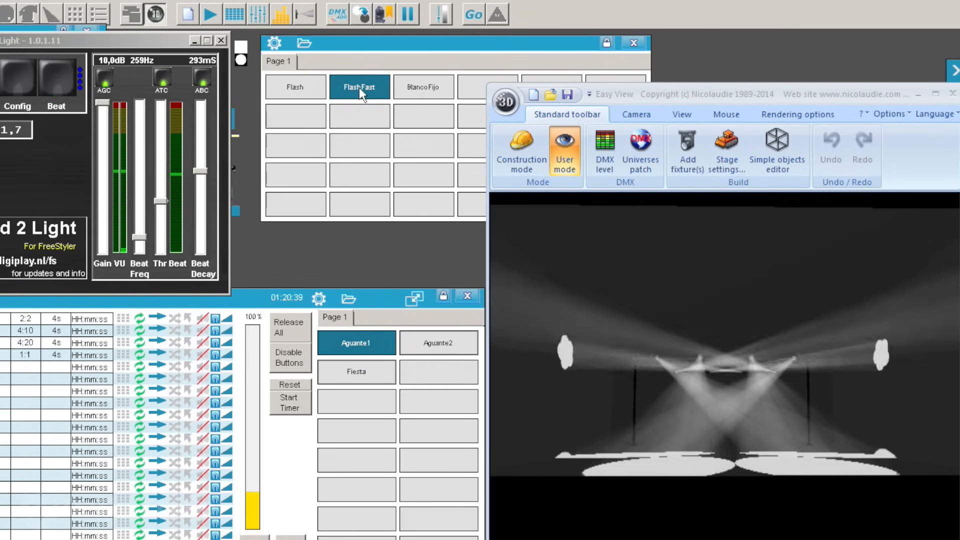
click(359, 88)
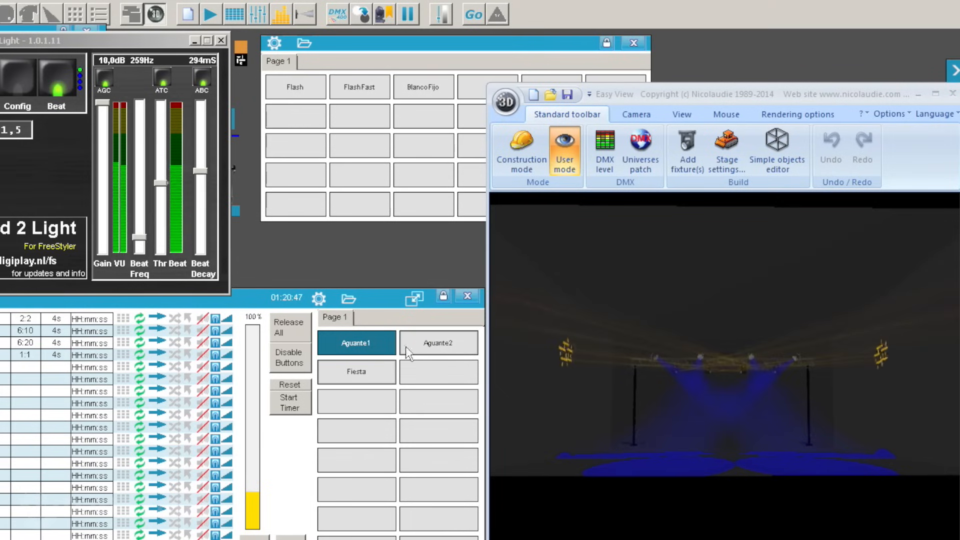
Return to the Fiesta cue, flash BlancoFijo over it and toggle the blackout on and off
click(377, 370)
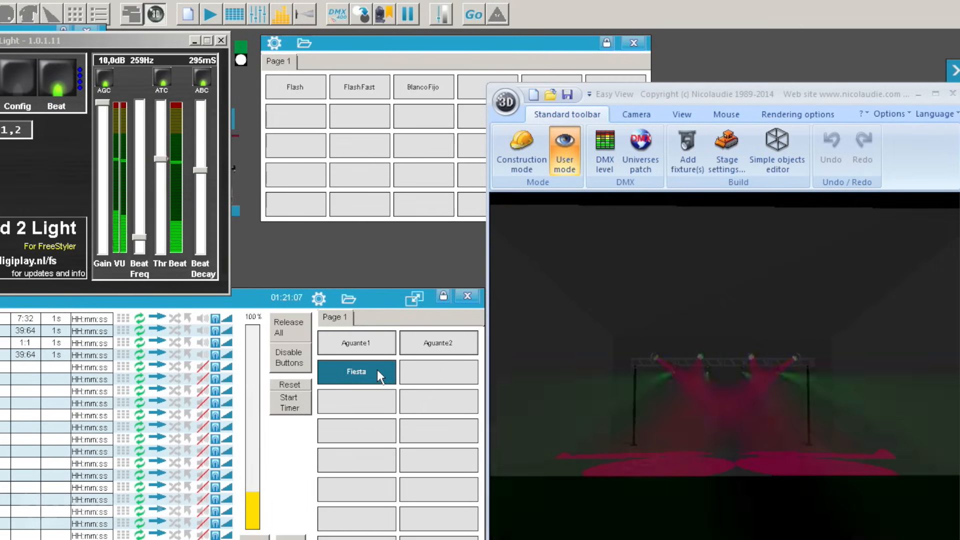
click(424, 89)
click(424, 90)
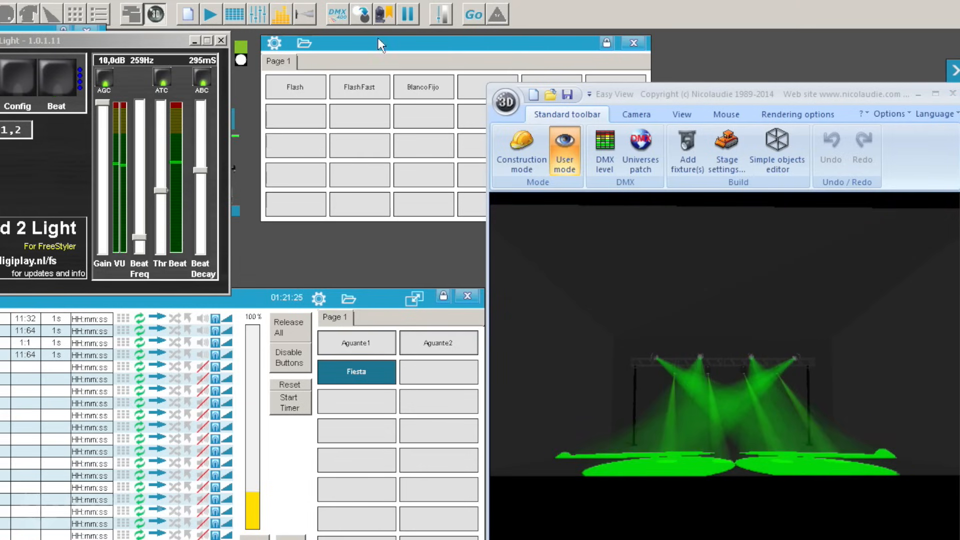
click(361, 15)
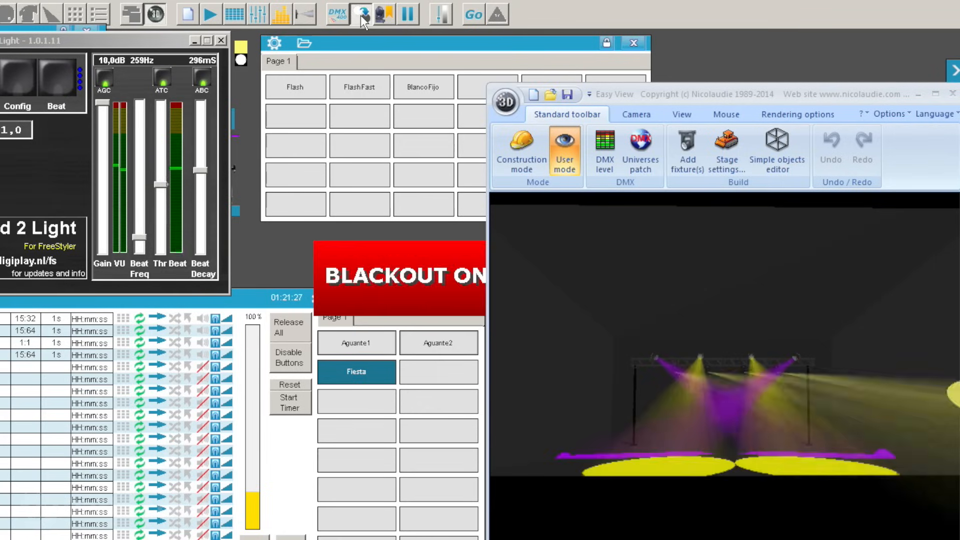
click(361, 15)
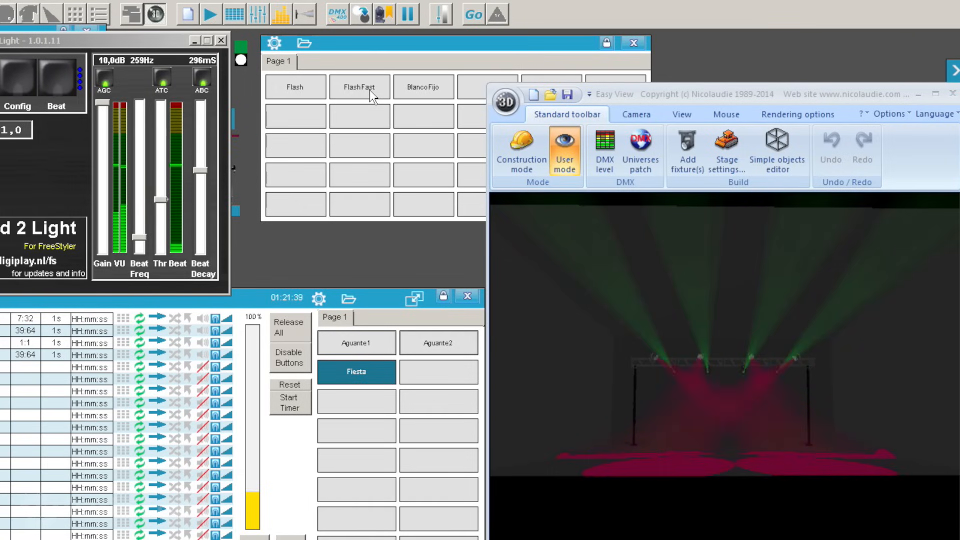
Toggle BlancoFijo over Fiesta, leave it active and close the Sound 2 Light window
click(422, 100)
click(421, 100)
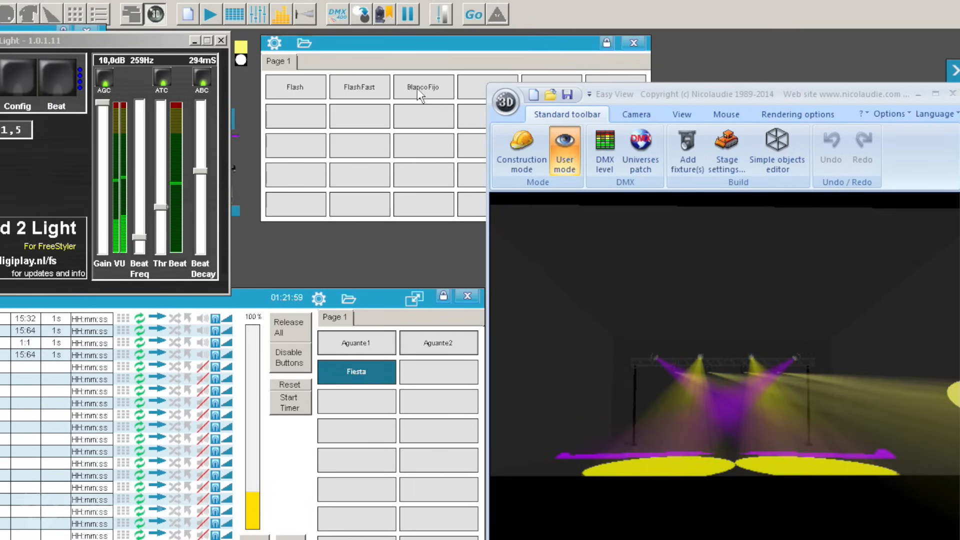
click(420, 94)
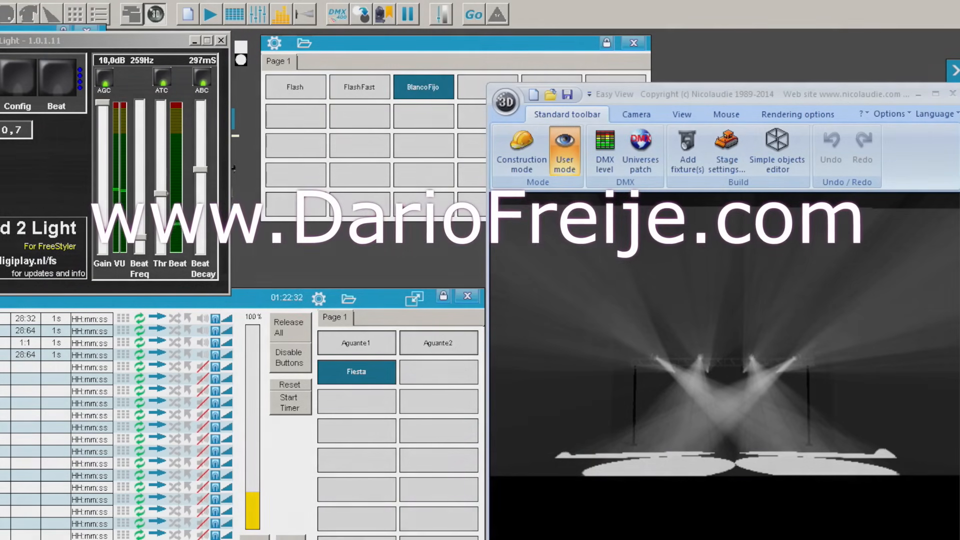
click(221, 40)
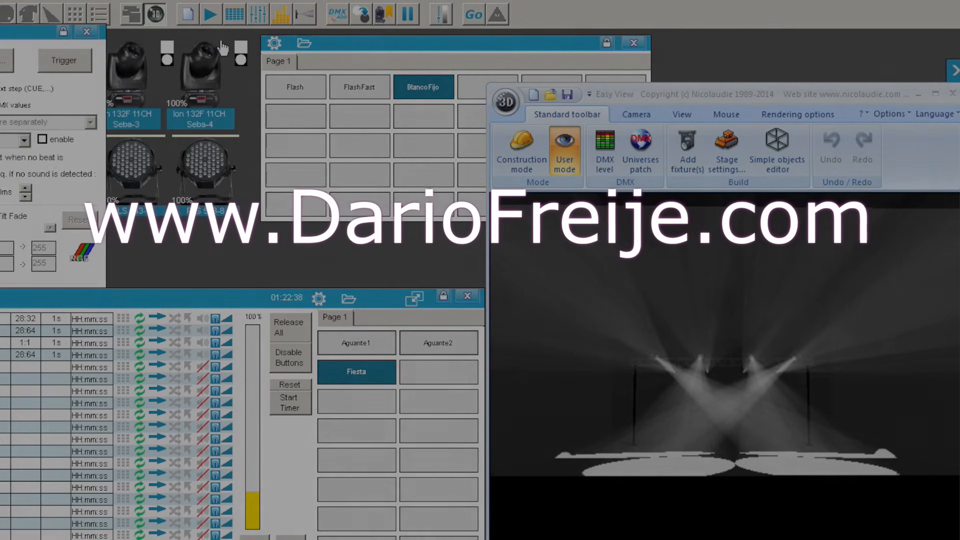